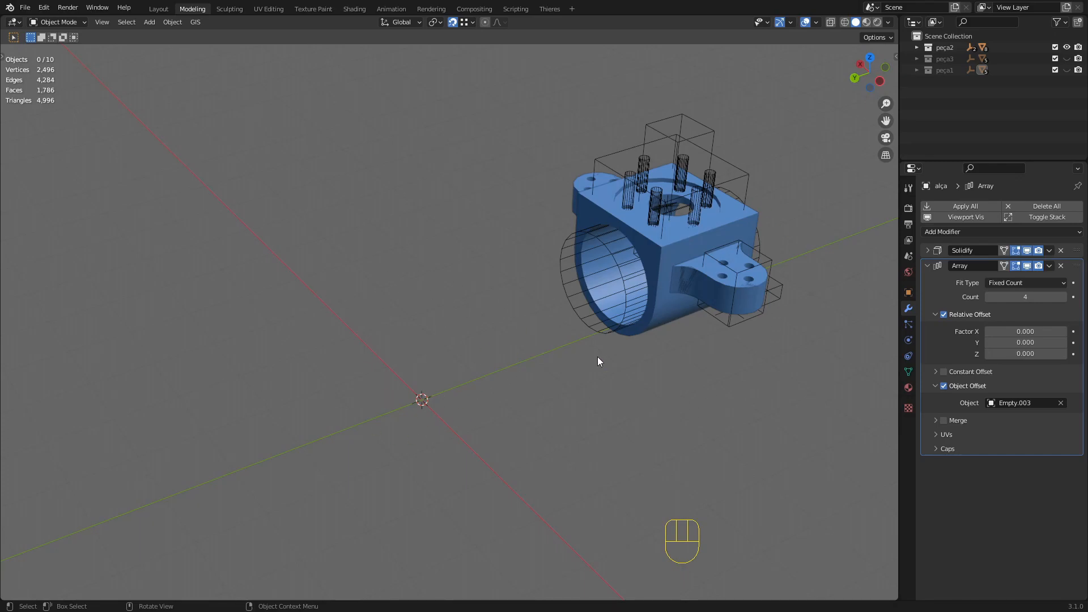
middle_click_drag(756, 230, 532, 309)
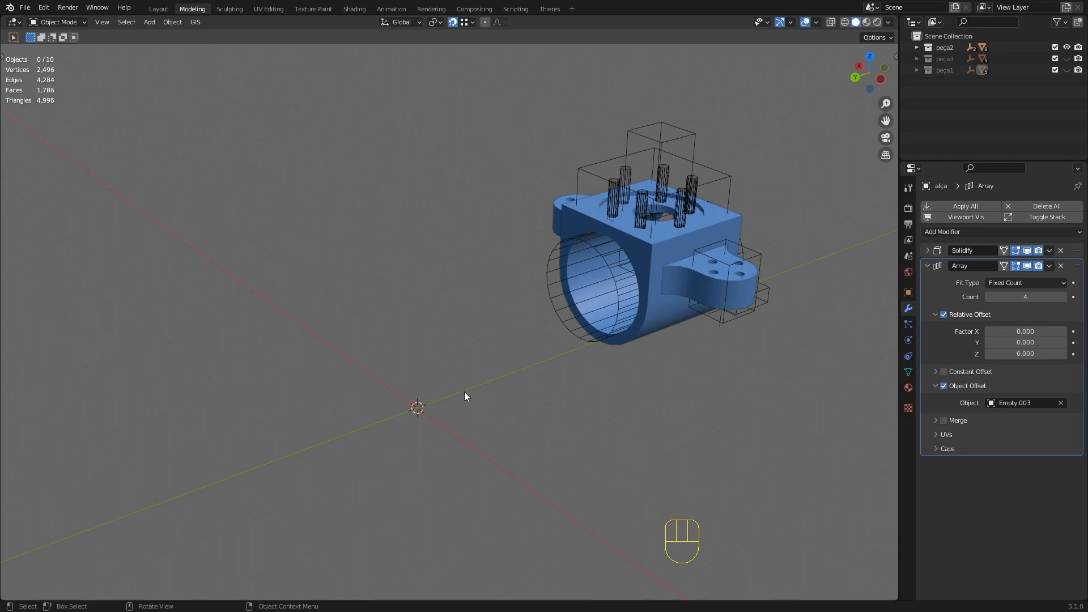
middle_click_drag(463, 330, 559, 252, "shift")
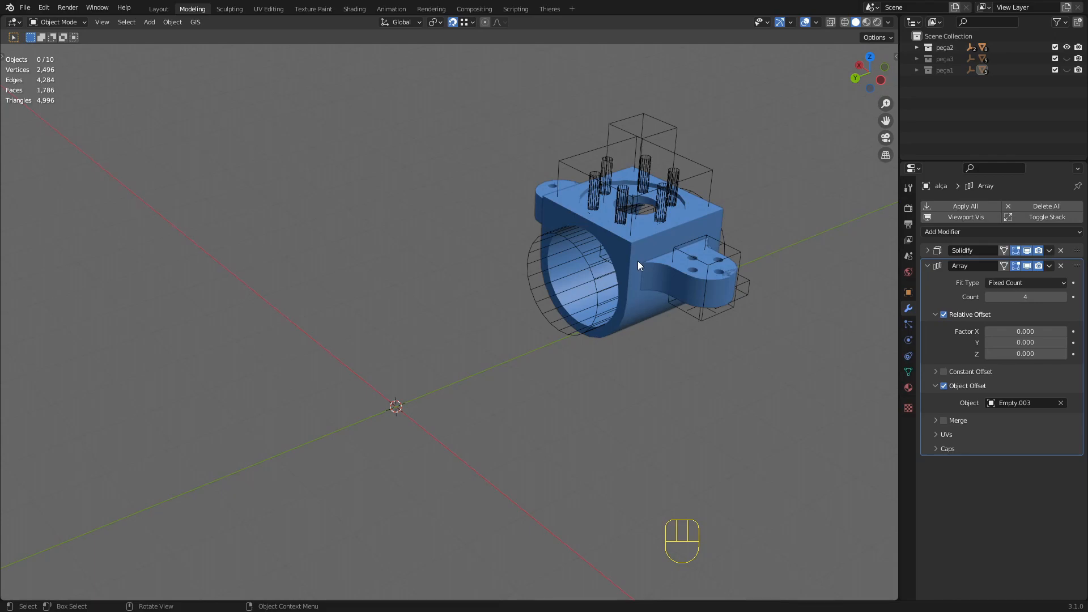
middle_click_drag(593, 246, 654, 274, "shift")
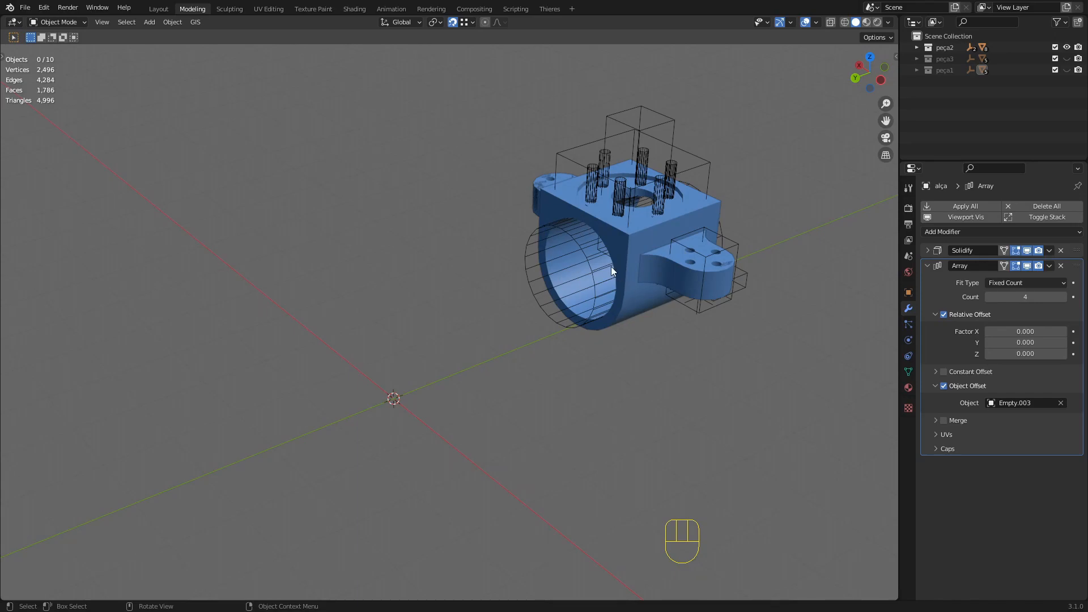
mouse_move(589, 294)
middle_mouse_down()
mouse_move(592, 305)
mouse_move(605, 285)
middle_mouse_up()
middle_click_drag(616, 334, 616, 191)
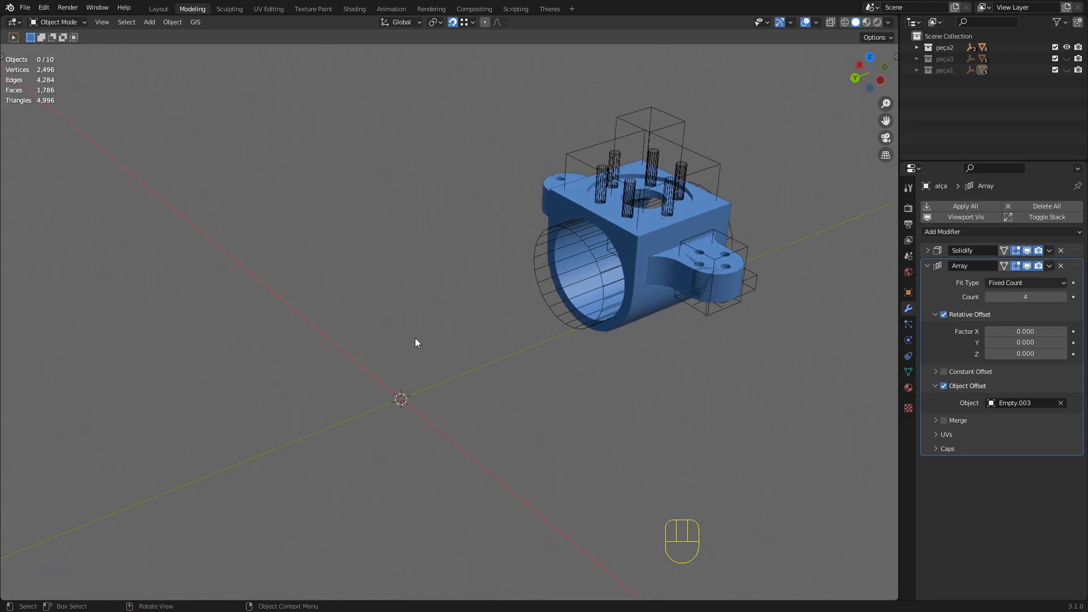
- Add a mesh plane at the 3D cursor and rotate it 90° about the X axis
key("shift")
key("shift+a")
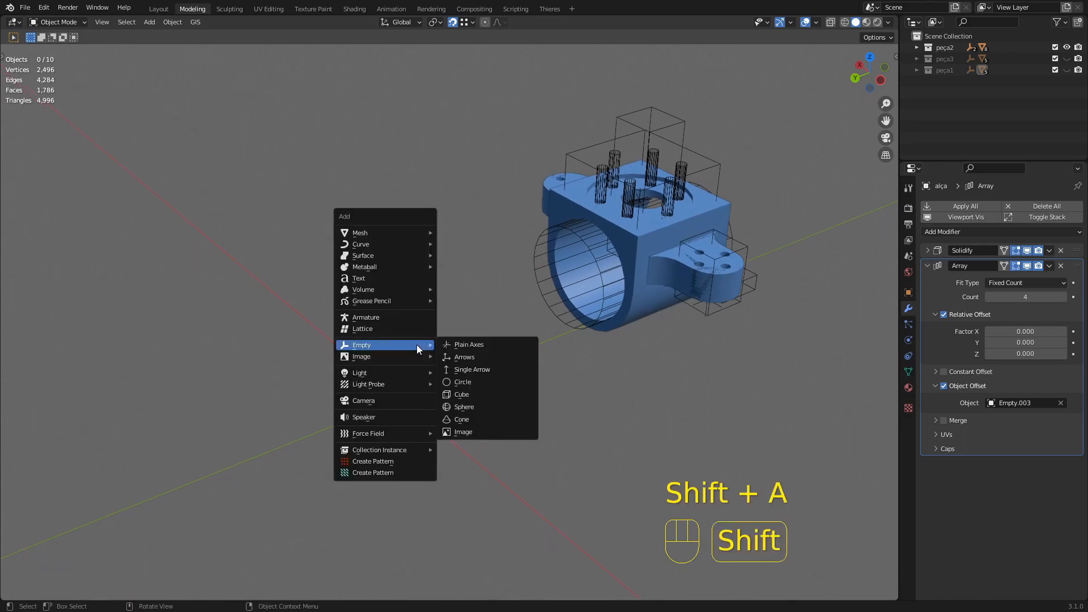
mouse_move(400, 226)
left_click(475, 232)
mouse_move(475, 266)
middle_mouse_down()
mouse_move(452, 304)
mouse_move(509, 301)
mouse_move(516, 288)
mouse_move(475, 287)
middle_mouse_up()
key("r")
key("x")
key("9")
key("0")
key("Return")
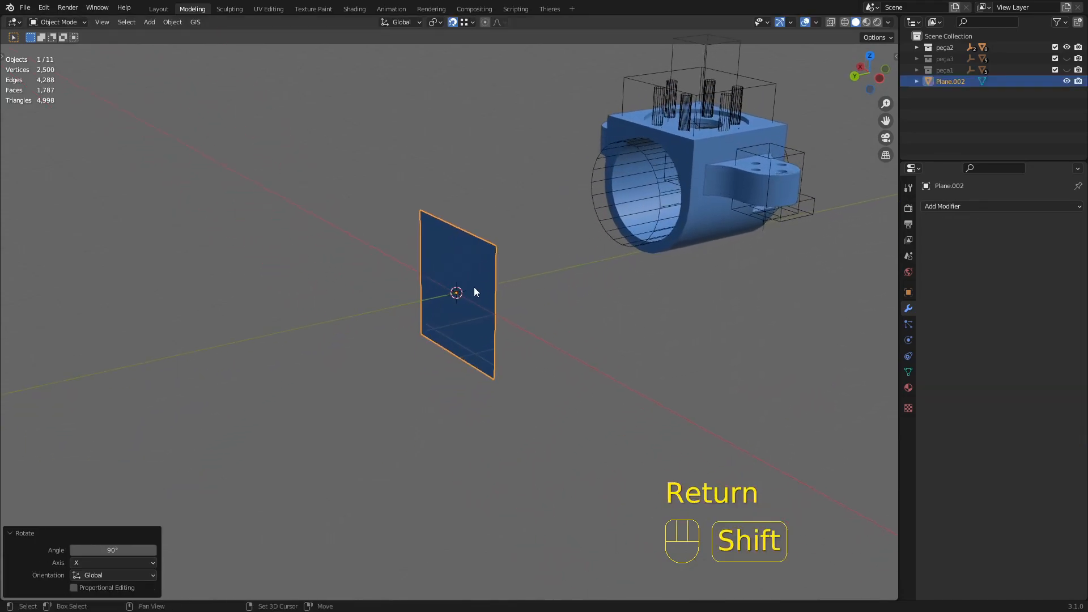
- In Edit Mode, select the plane's two lower vertices and create a vertex group named 3
key("Tab")
key("1")
left_click(419, 334)
left_click(487, 375, "shift")
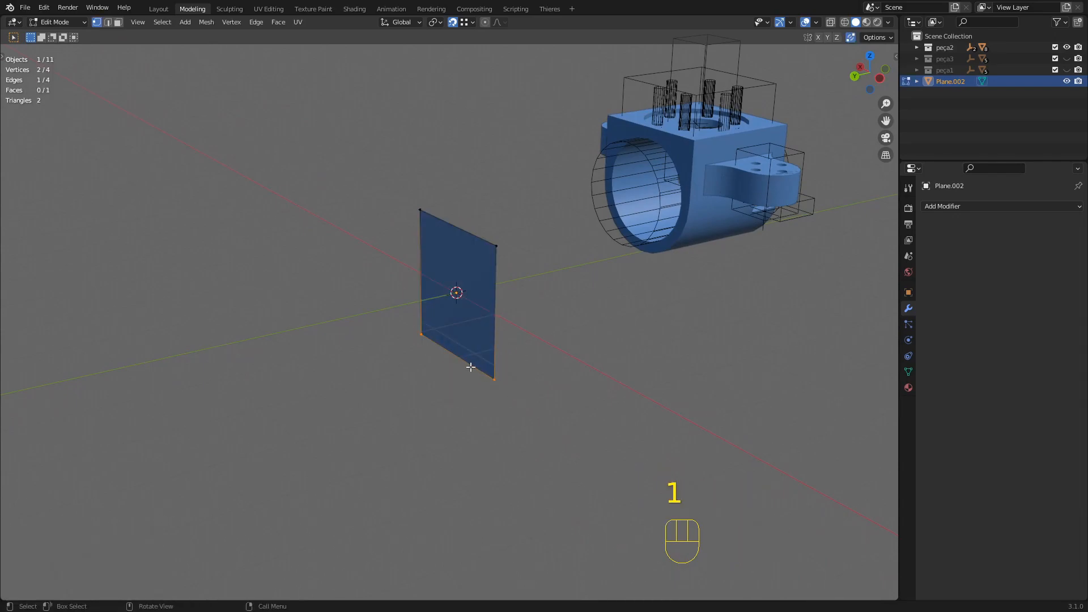
middle_click_drag(473, 369, 488, 360, "shift")
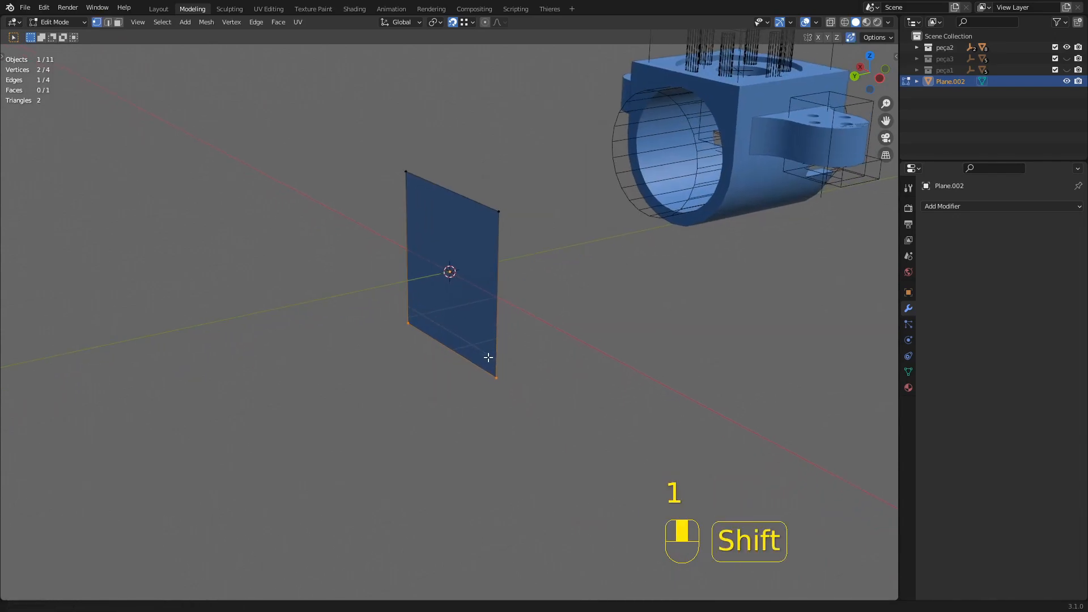
left_click(909, 372)
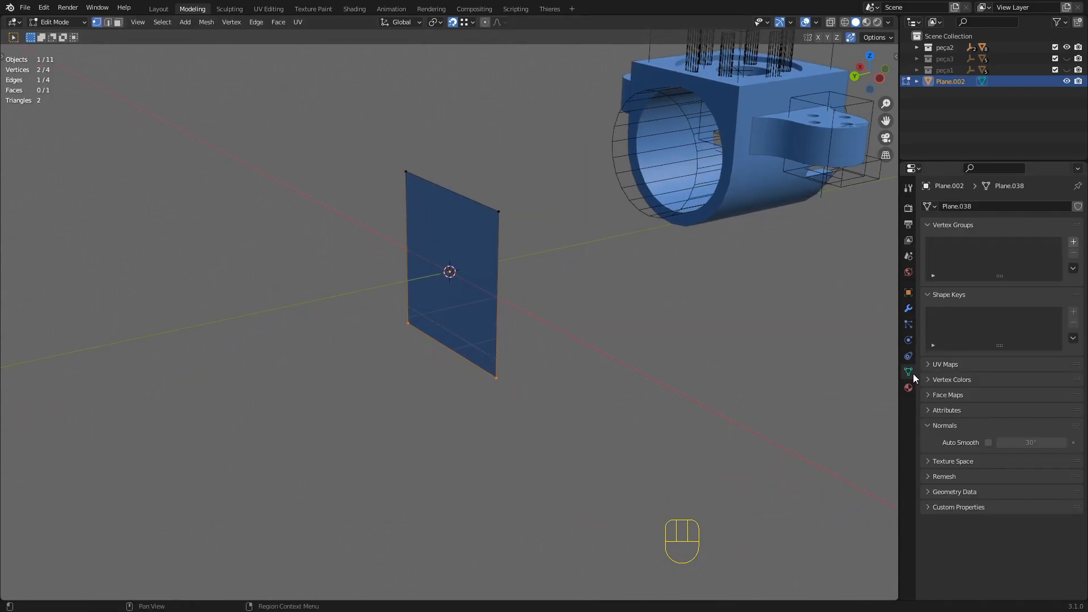
left_click(1073, 241)
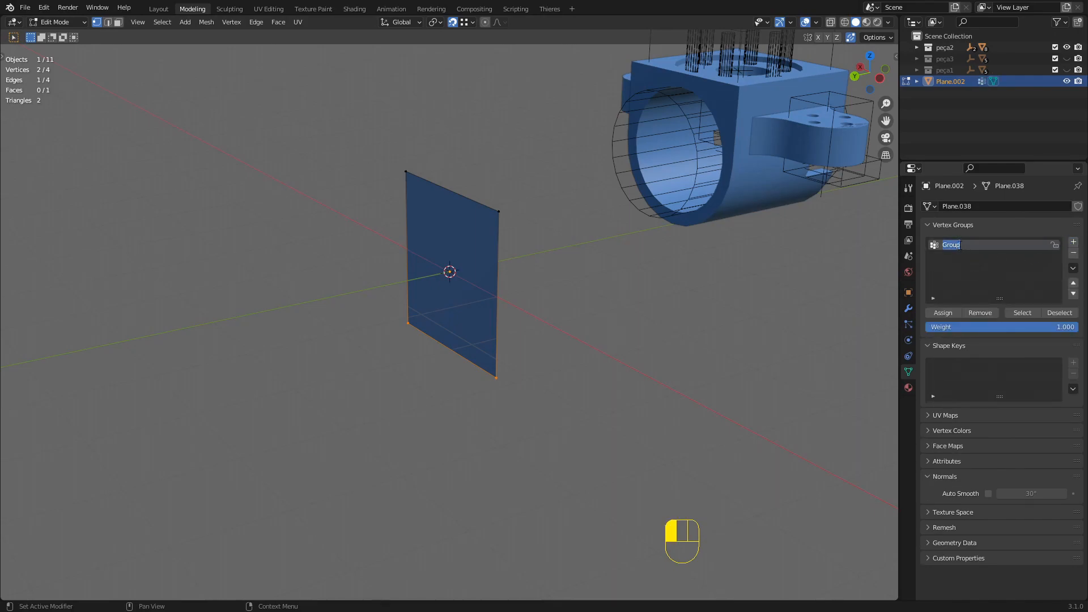
type("3")
left_click(583, 328)
- Assign the plane's two lower vertices to vertex group 3 and return to Object Mode
middle_click_drag(583, 328, 442, 371)
left_click_drag(399, 302, 547, 427)
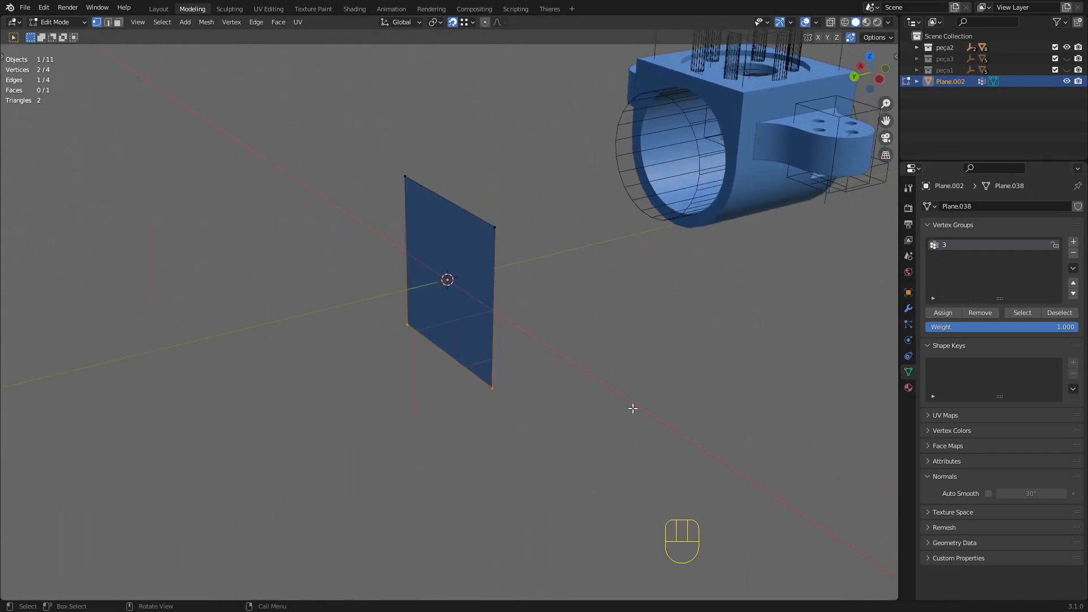
left_click(944, 314)
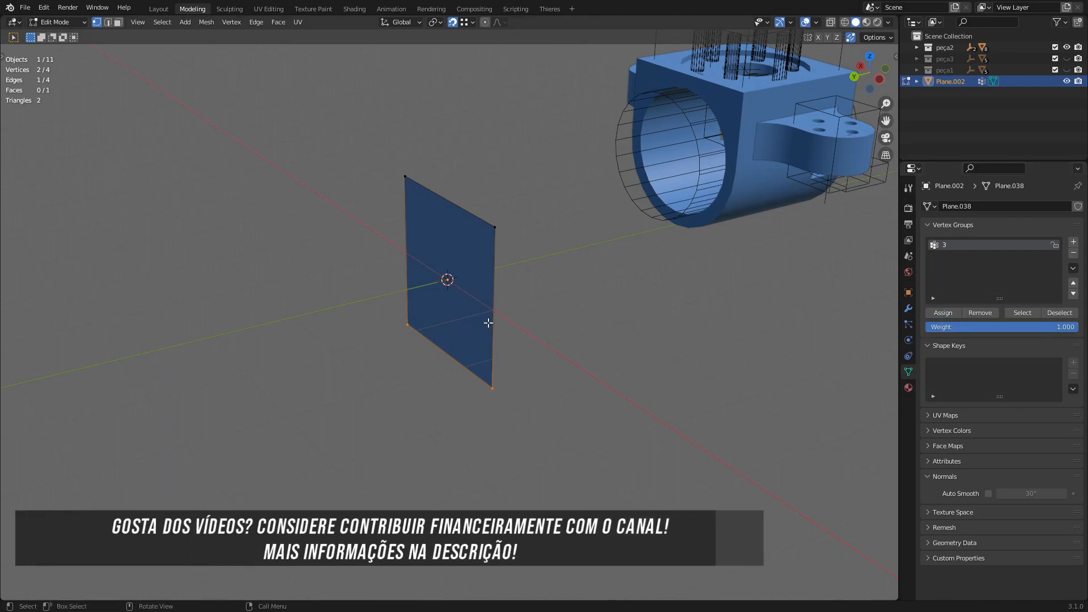
middle_click_drag(489, 318, 467, 359)
key("Tab")
key("z")
middle_click_drag(543, 363, 545, 370)
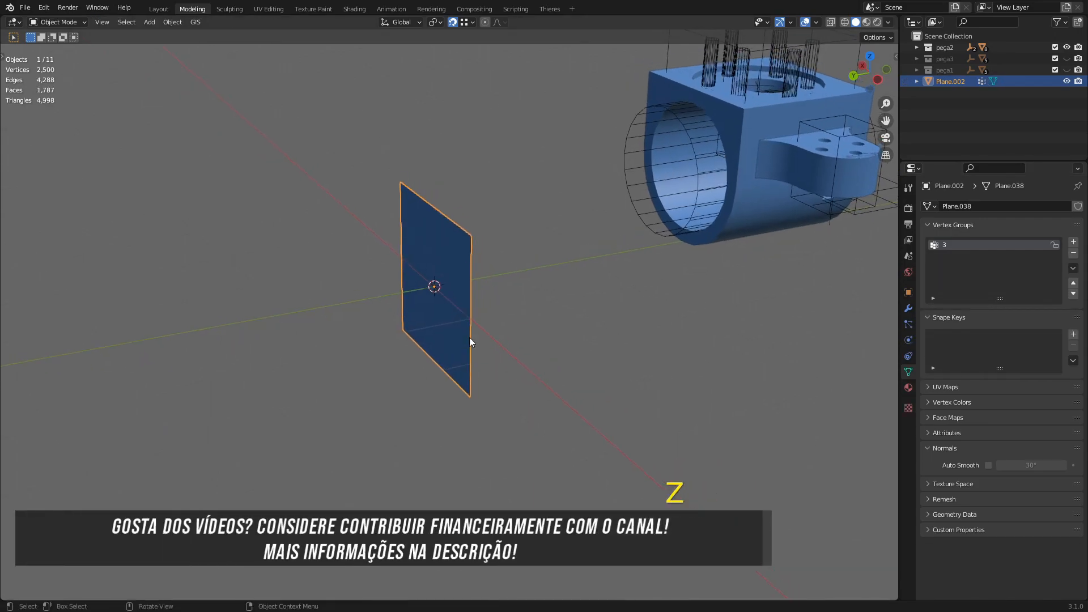
- Add a Bevel modifier to the plane in Vertices mode, limited by vertex group 3
left_click(908, 308)
middle_click_drag(593, 328, 708, 295)
left_click(951, 208)
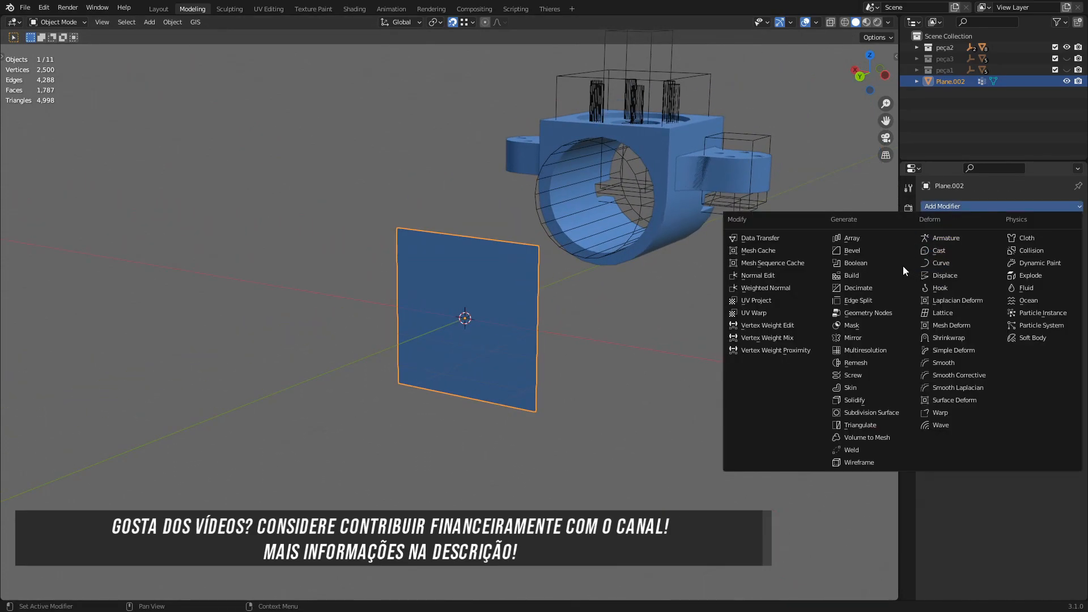
left_click(859, 250)
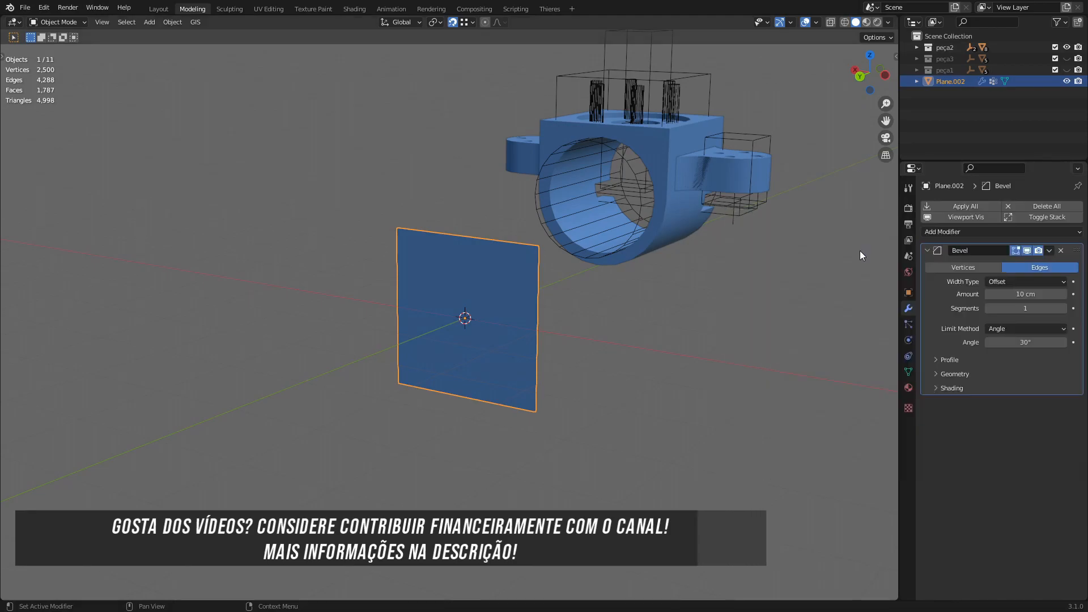
left_click(974, 269)
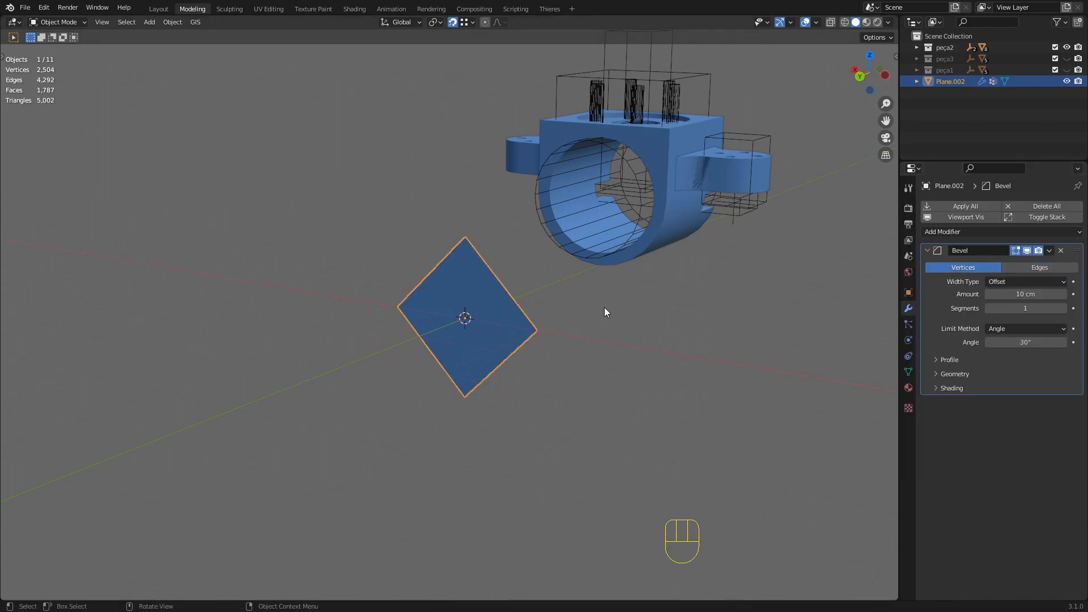
left_click(1012, 328)
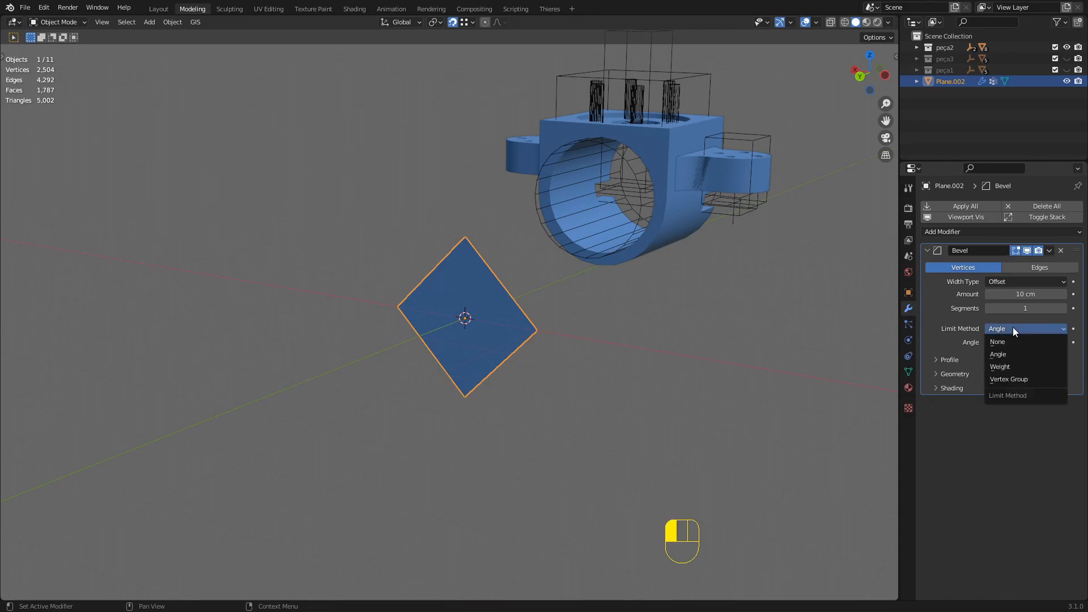
left_click(1016, 379)
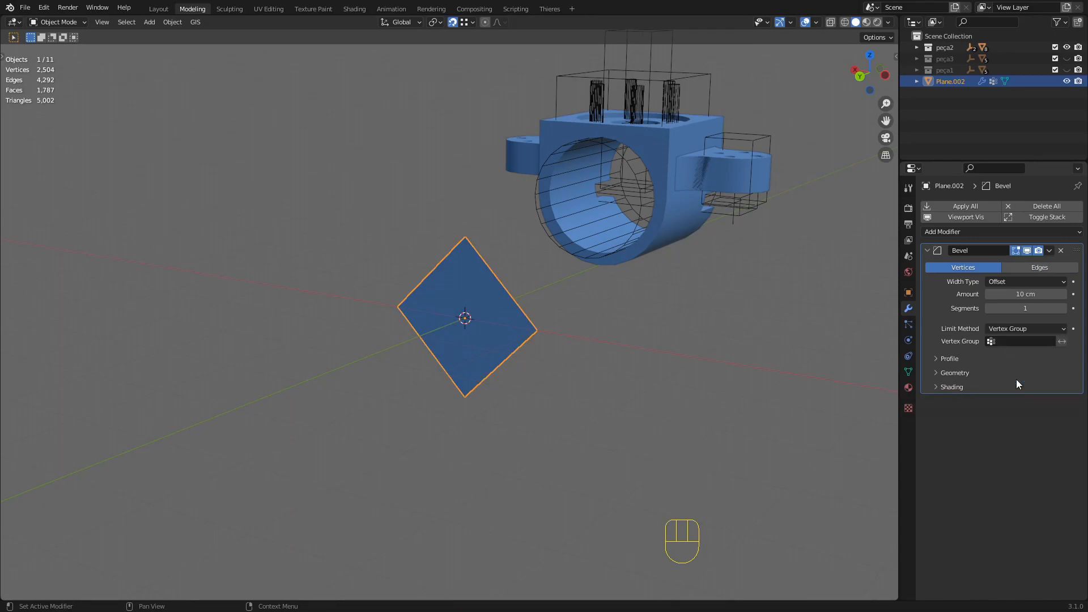
left_click(1004, 342)
left_click(984, 358)
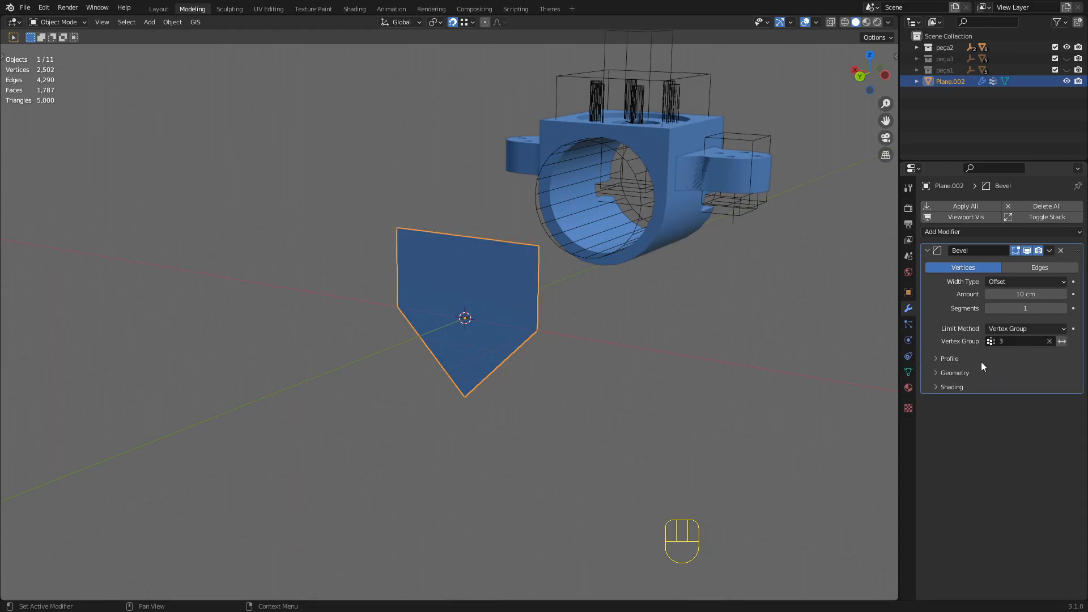
- Set the plane's bevel to 5 segments to round the lower corners
scroll(402, 320, "up", 2)
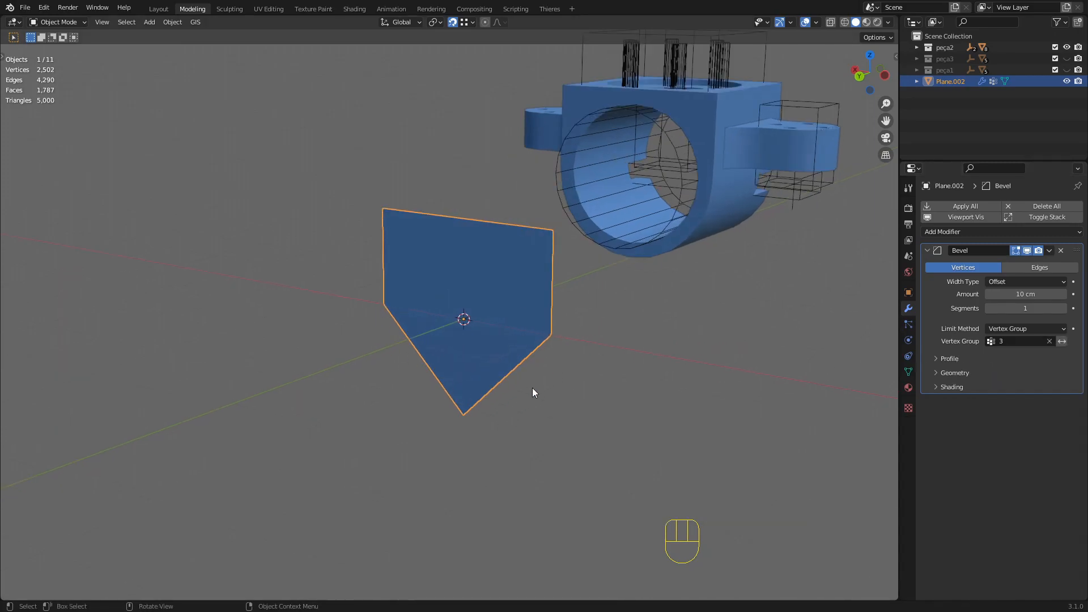
left_click(1063, 308)
left_click(1063, 308)
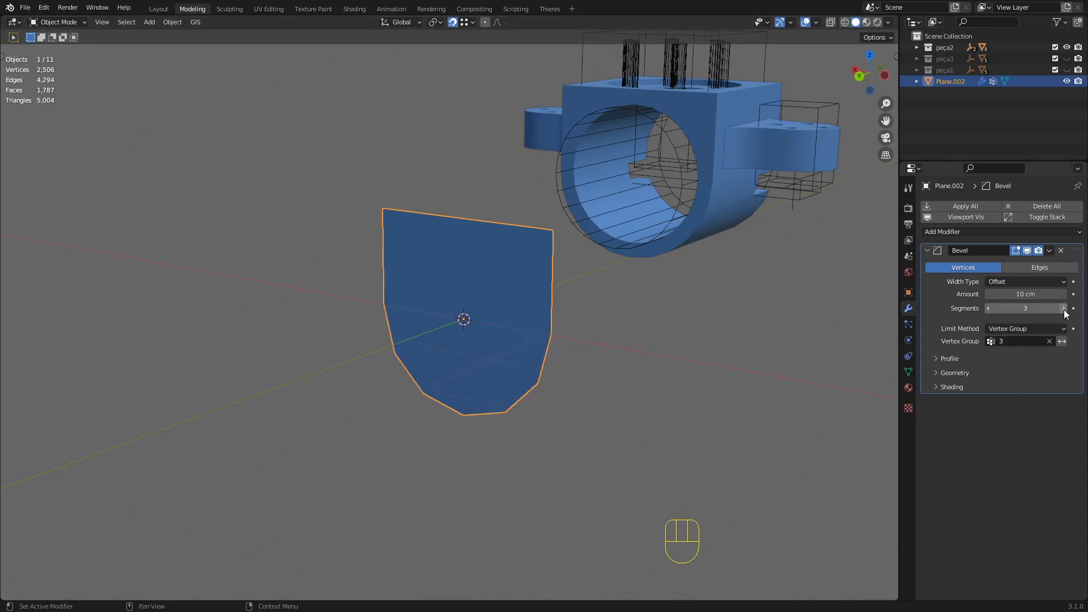
left_click(1062, 308)
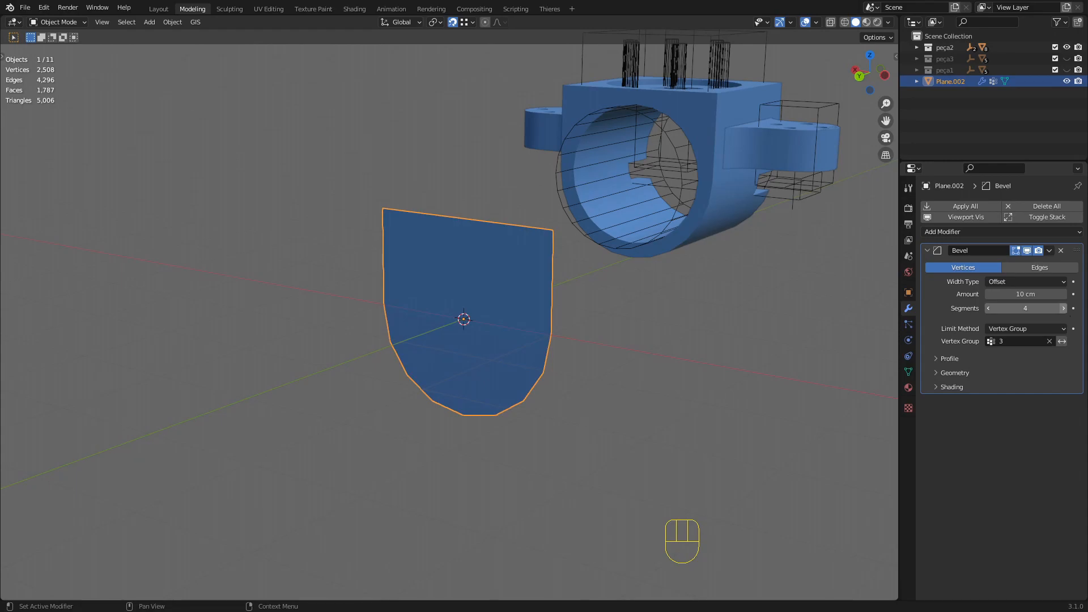
left_click(1064, 309)
middle_click_drag(518, 418, 481, 400)
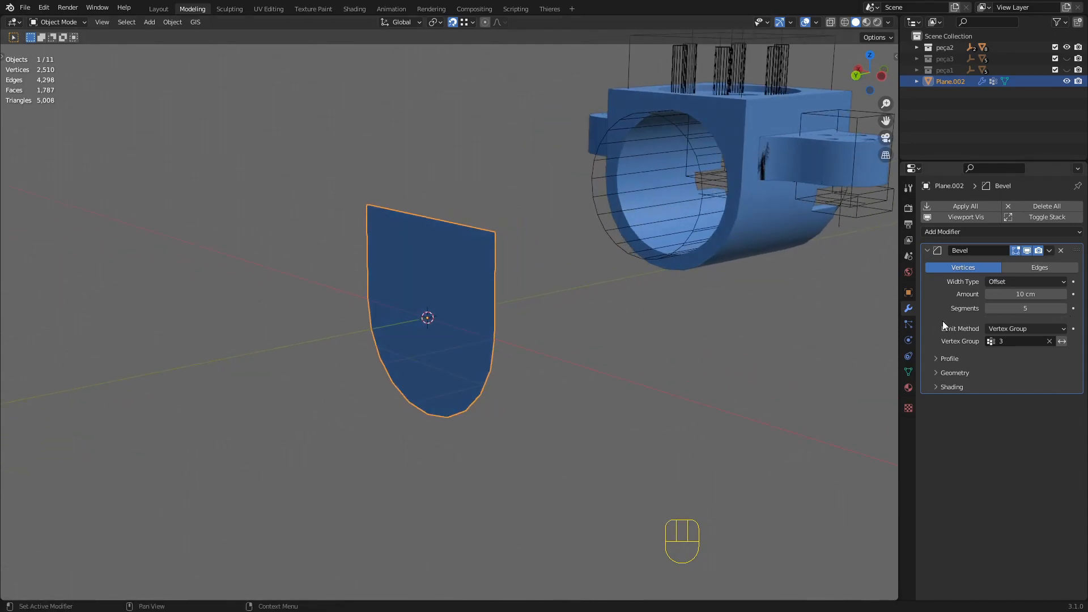
- Increase the bevel amount on the plane's lower corners to 20.9 cm
middle_click_drag(444, 318, 651, 329)
left_click_drag(1014, 294, 1054, 294, "shift")
middle_click_drag(468, 410, 476, 417)
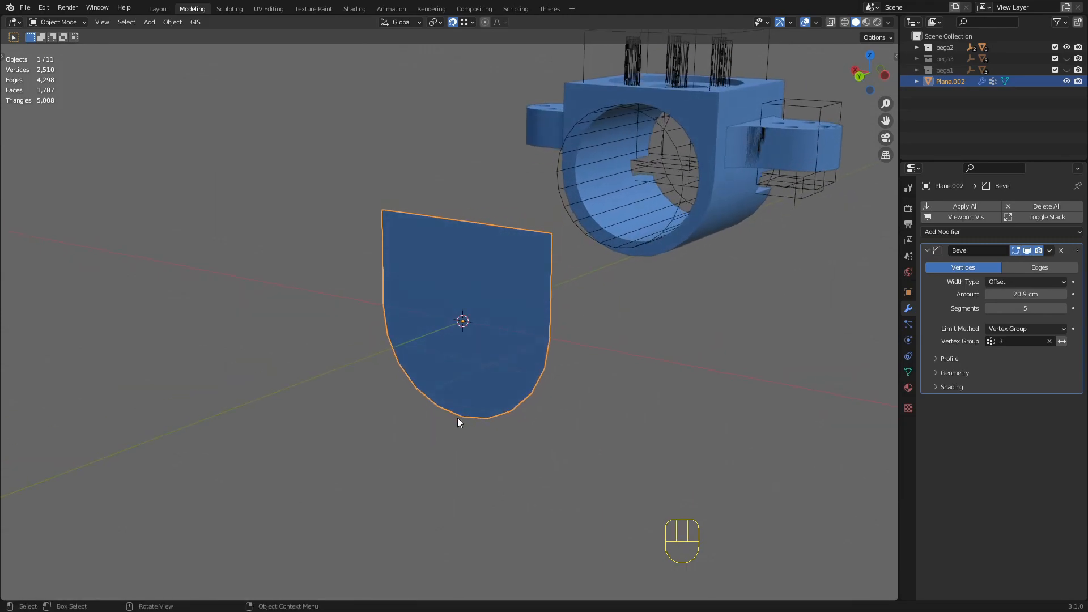
scroll(460, 425, "up", 2)
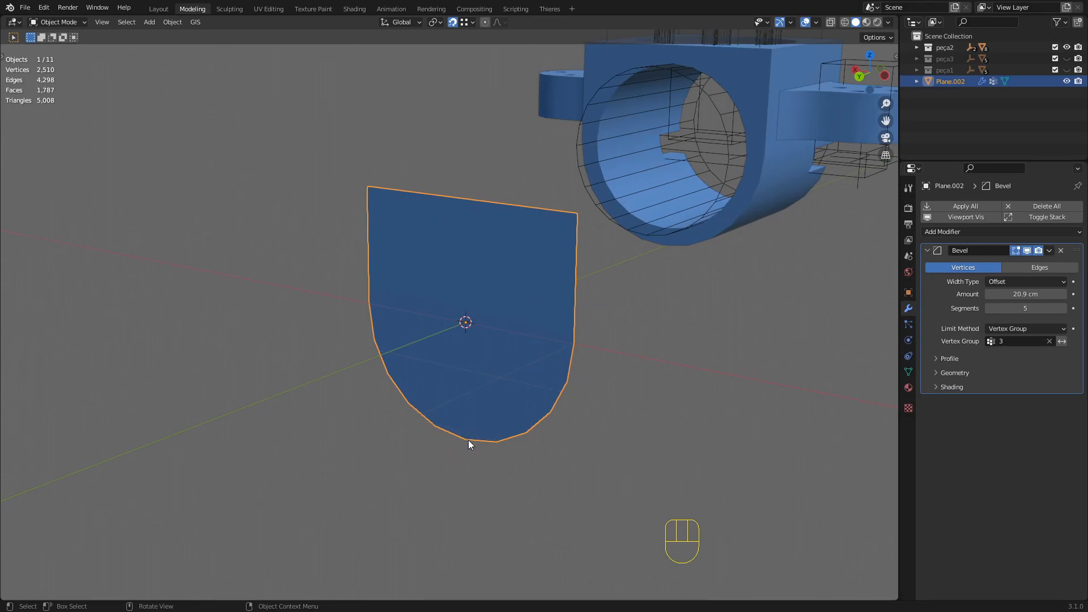
middle_click_drag(478, 446, 468, 377)
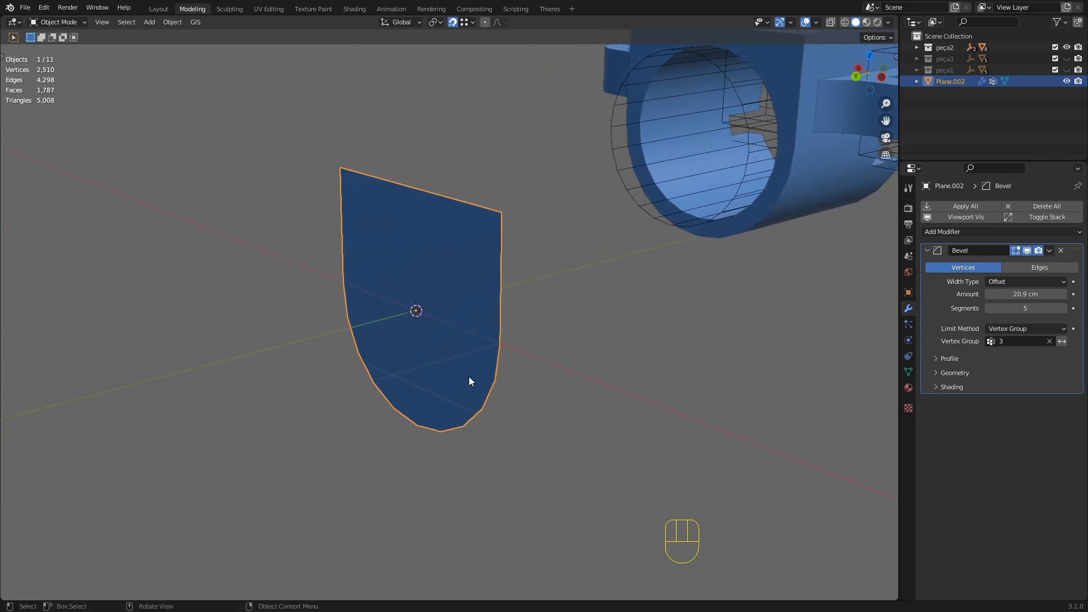
- Add a Solidify modifier to the rounded plane with a thickness of 20.3 cm
middle_click_drag(425, 430, 470, 412, "shift")
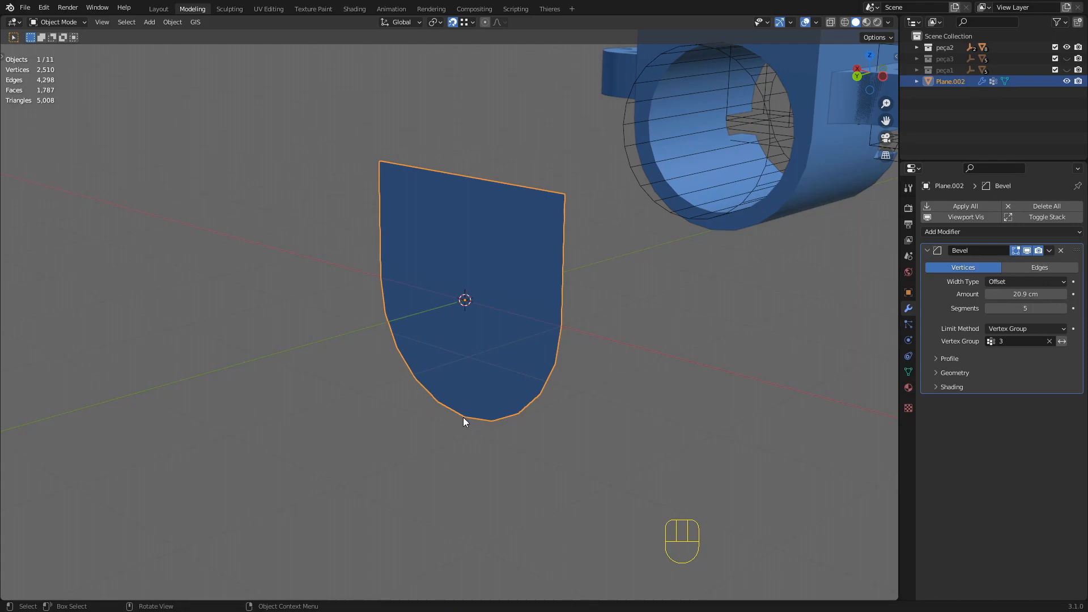
middle_click_drag(536, 381, 572, 362)
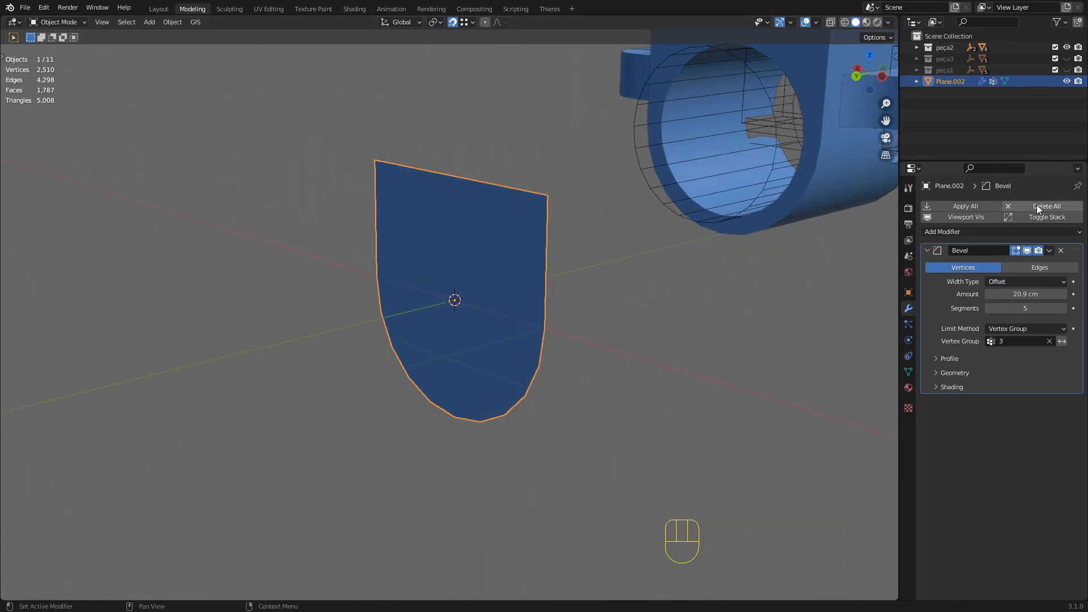
left_click(1045, 231)
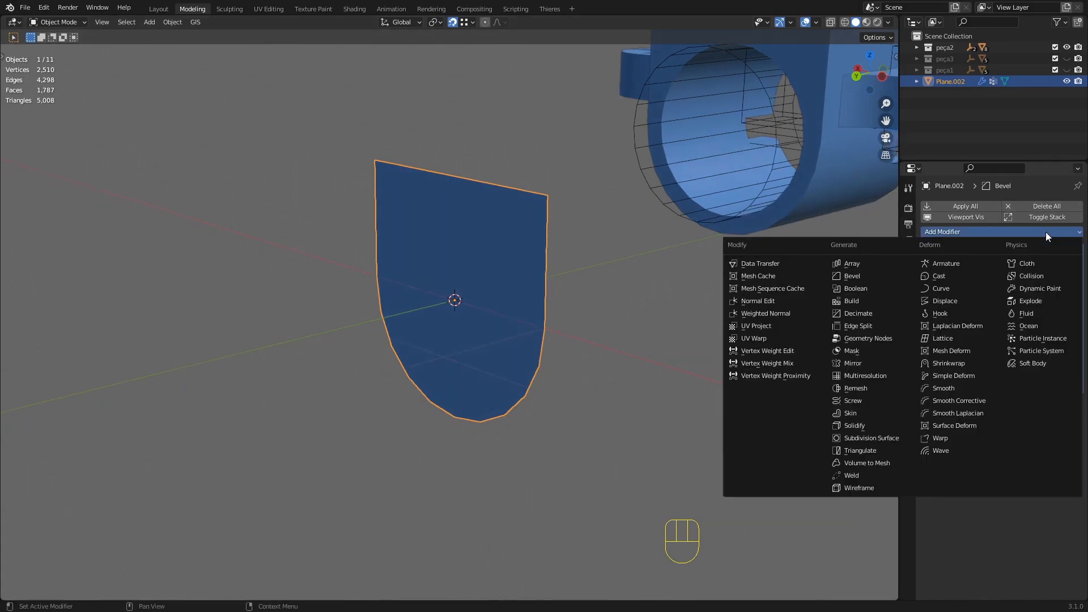
left_click(867, 426)
middle_click_drag(660, 358, 736, 368)
left_click_drag(1026, 433, 1080, 433)
- Shade the solidified plane smooth and enable Auto Smooth for its normals
middle_click_drag(507, 361, 385, 279)
right_click(386, 279)
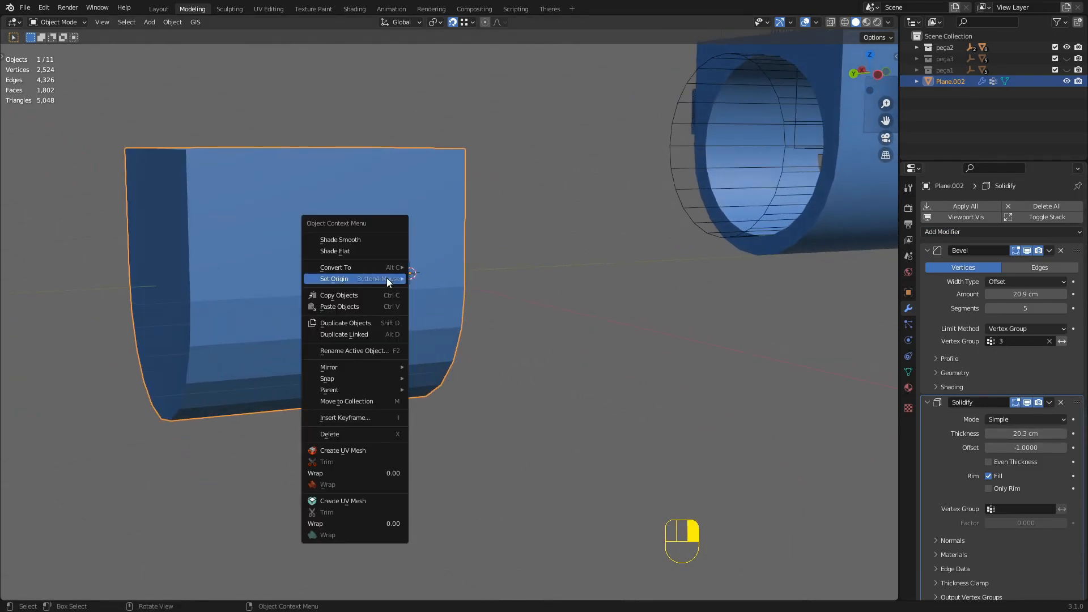
left_click(348, 242)
left_click(908, 372)
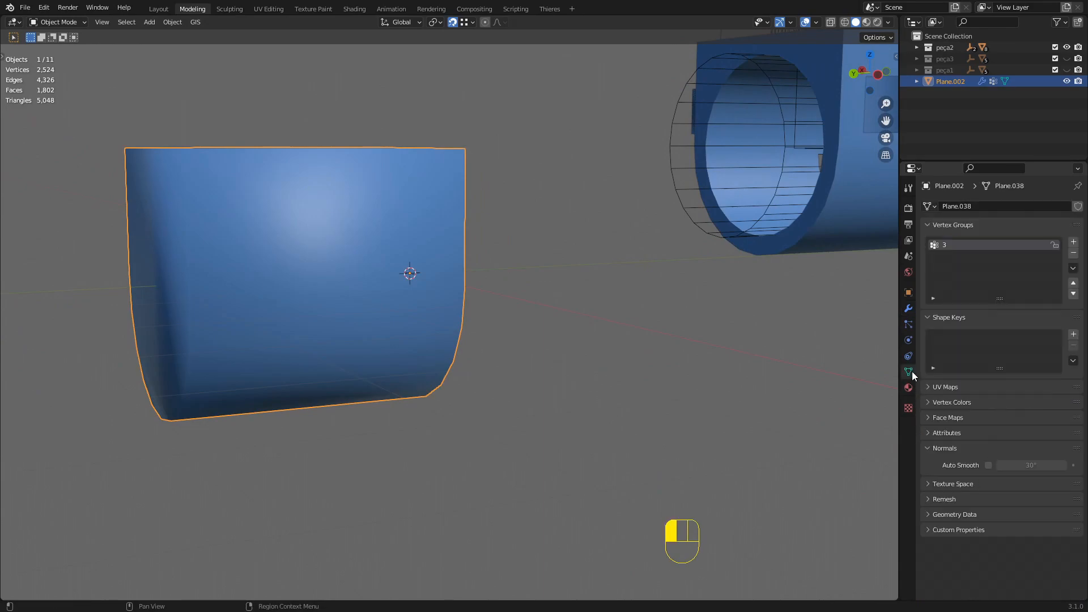
left_click(988, 465)
middle_click_drag(487, 362, 417, 194)
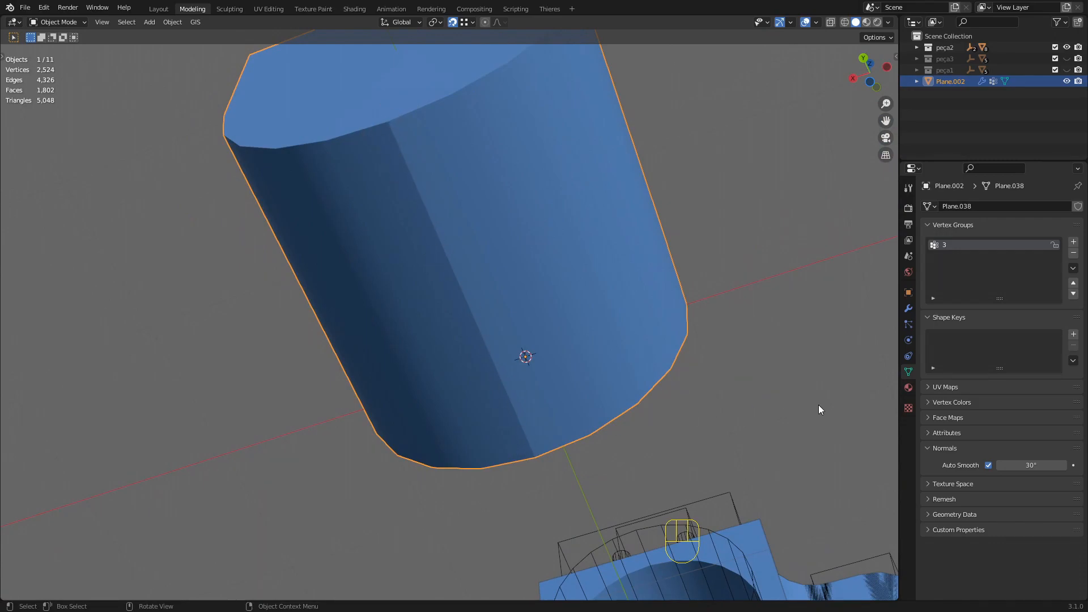
- Add a Weld modifier to the solidified plane after the Bevel and Solidify modifiers
left_click(908, 307)
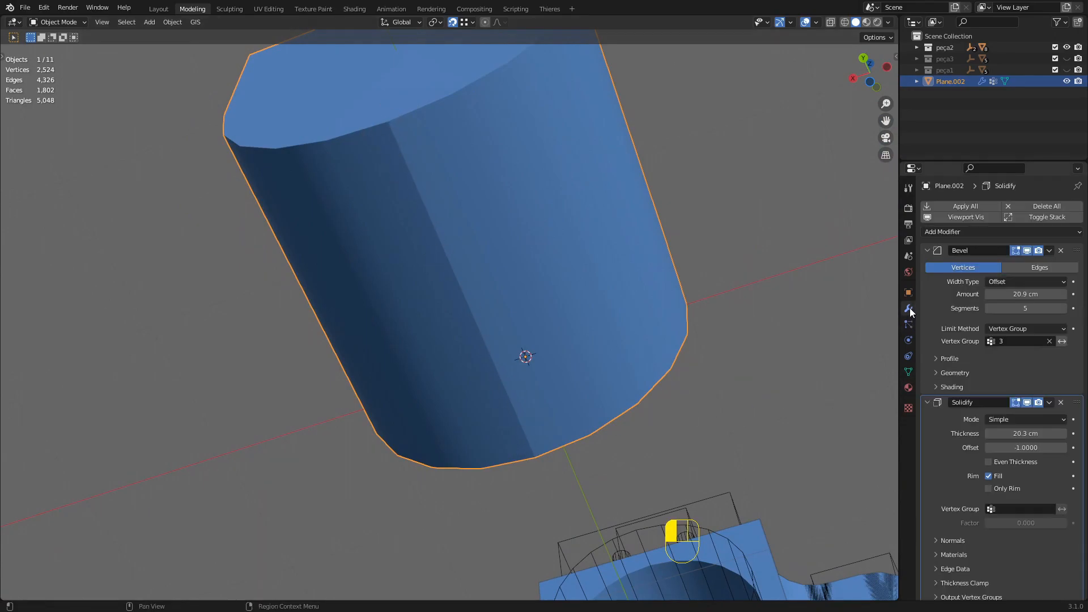
left_click(928, 402)
left_click(928, 250)
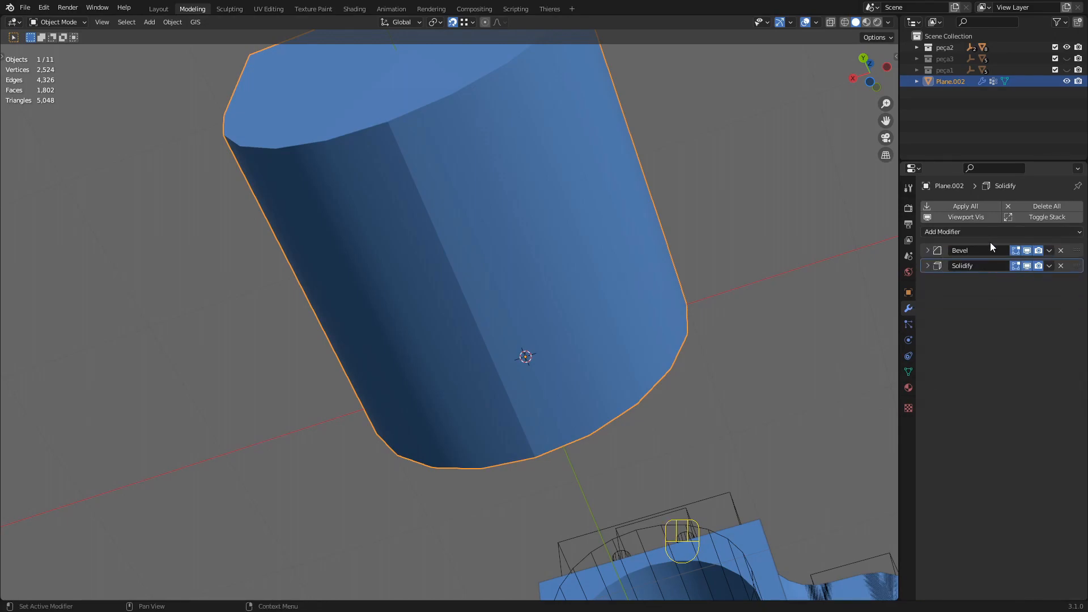
left_click(1030, 231)
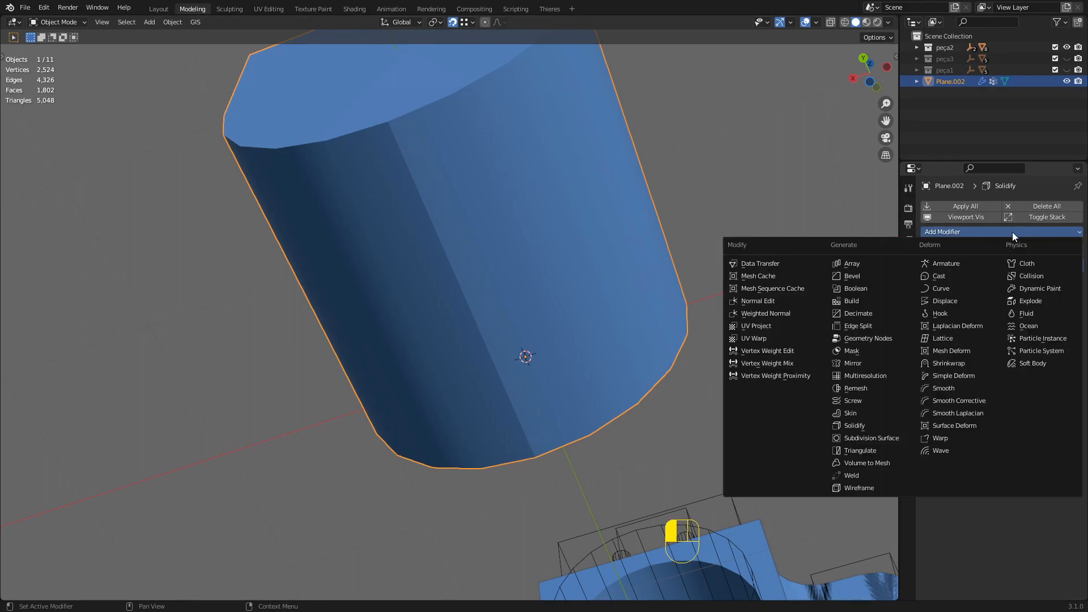
left_click(860, 475)
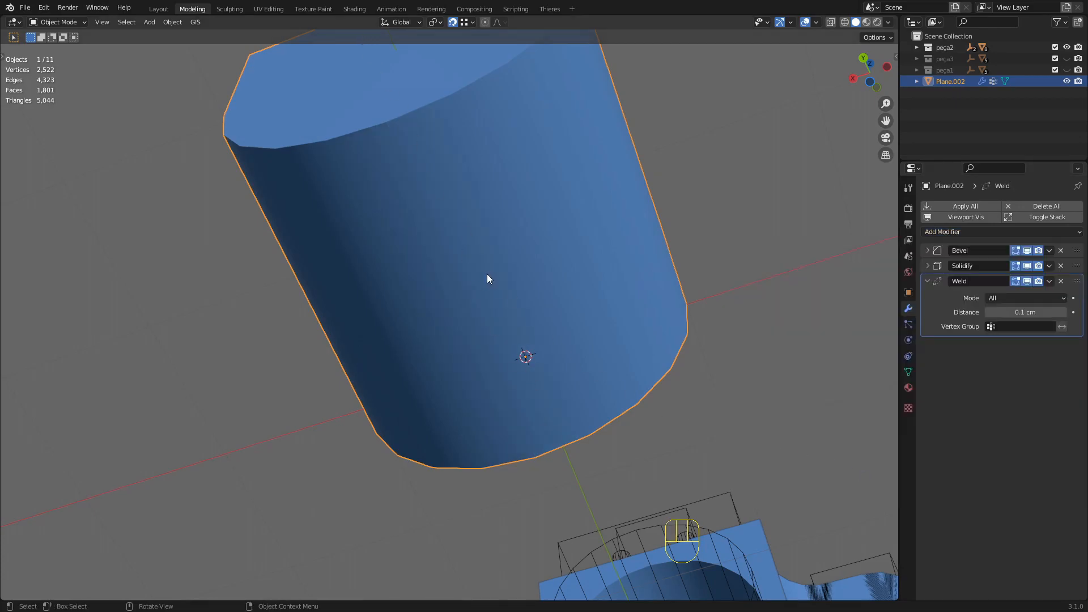
scroll(527, 417, "down", 3)
middle_click_drag(521, 360, 492, 421)
key("g")
key("x")
key("y")
key("Escape")
- Duplicate the rounded solid in place and collapse the Weld modifier's settings on the copy
middle_click_drag(551, 422, 600, 328)
scroll(579, 315, "up", 1)
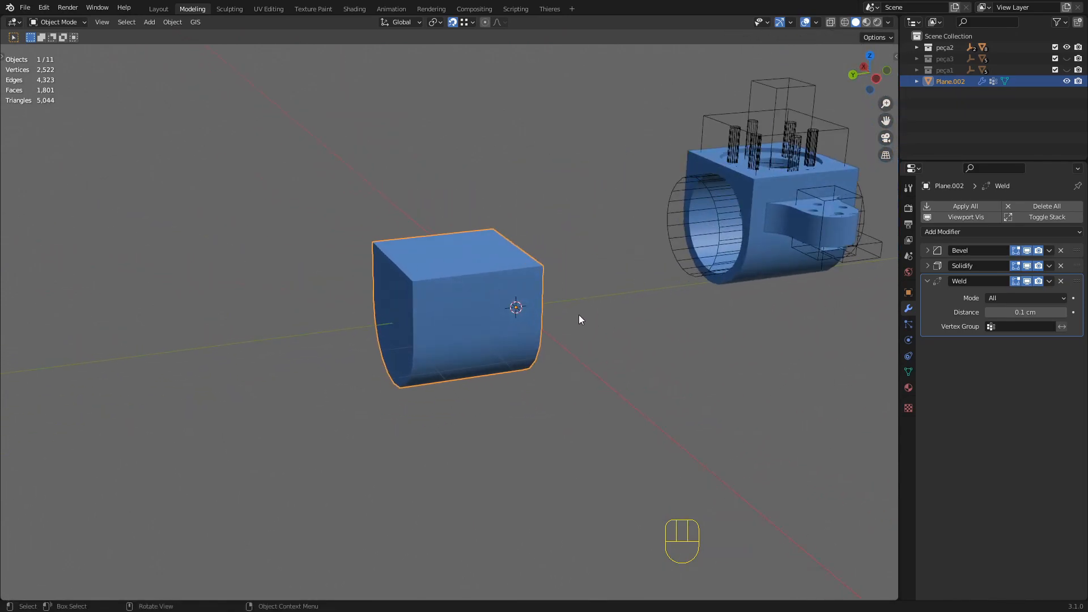
middle_click_drag(526, 312, 550, 306, "shift")
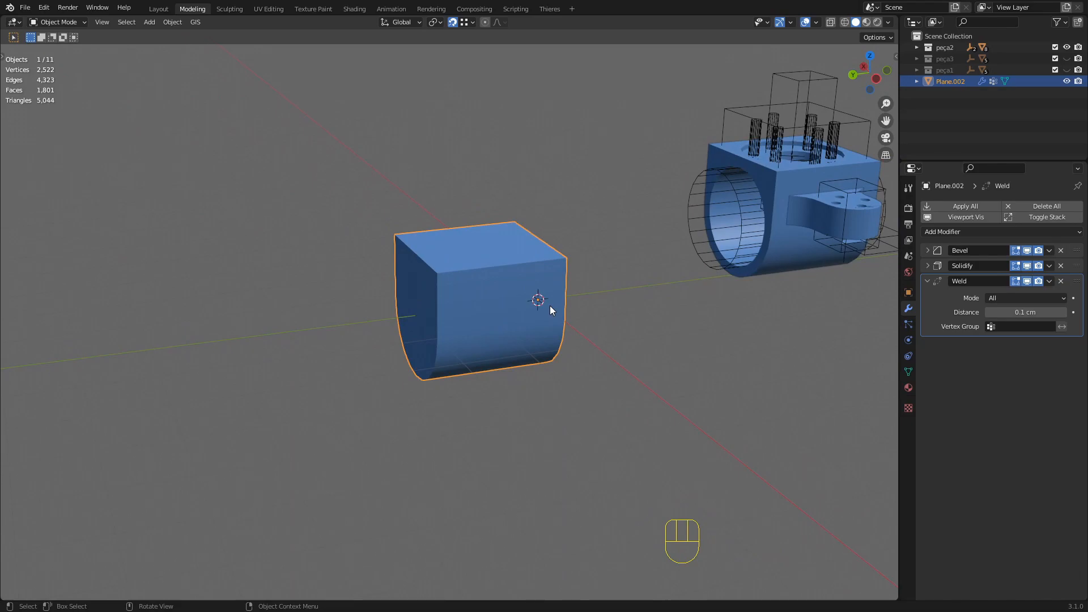
middle_click_drag(485, 321, 512, 279, "shift")
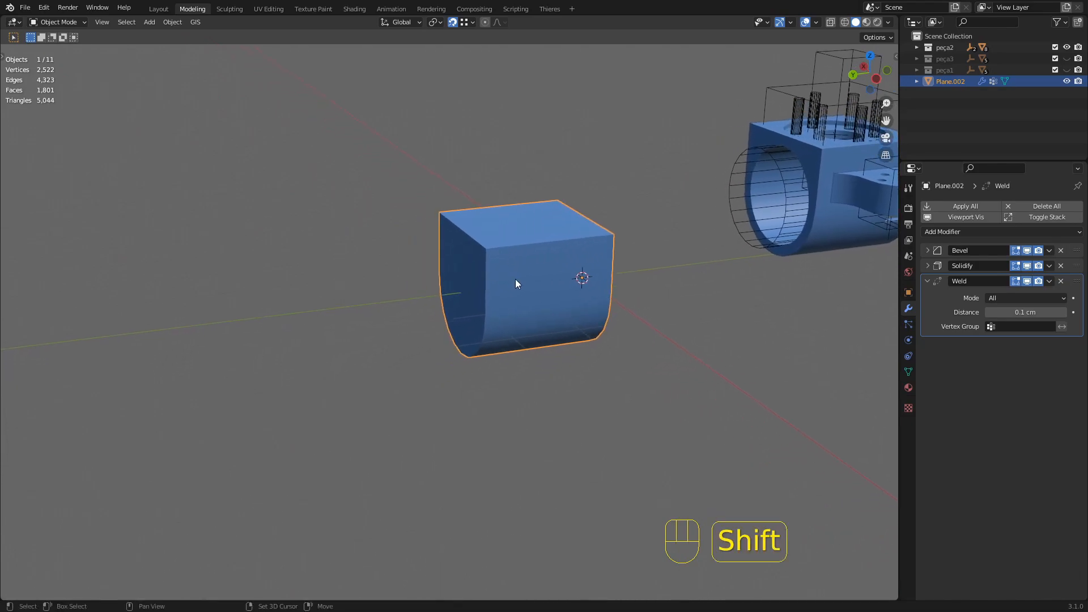
scroll(508, 303, "up", 1)
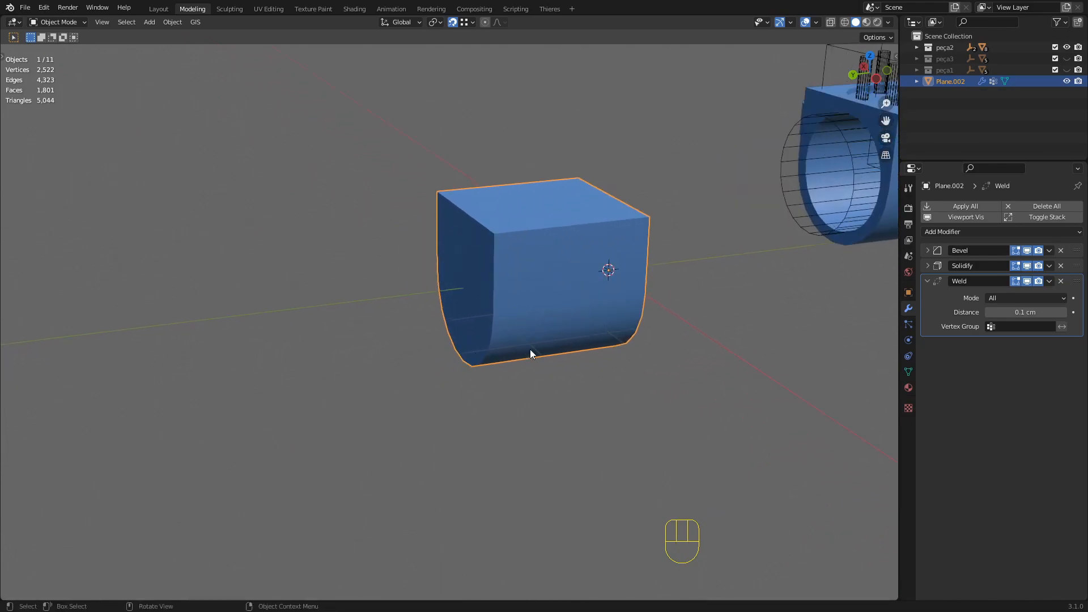
key("shift+d")
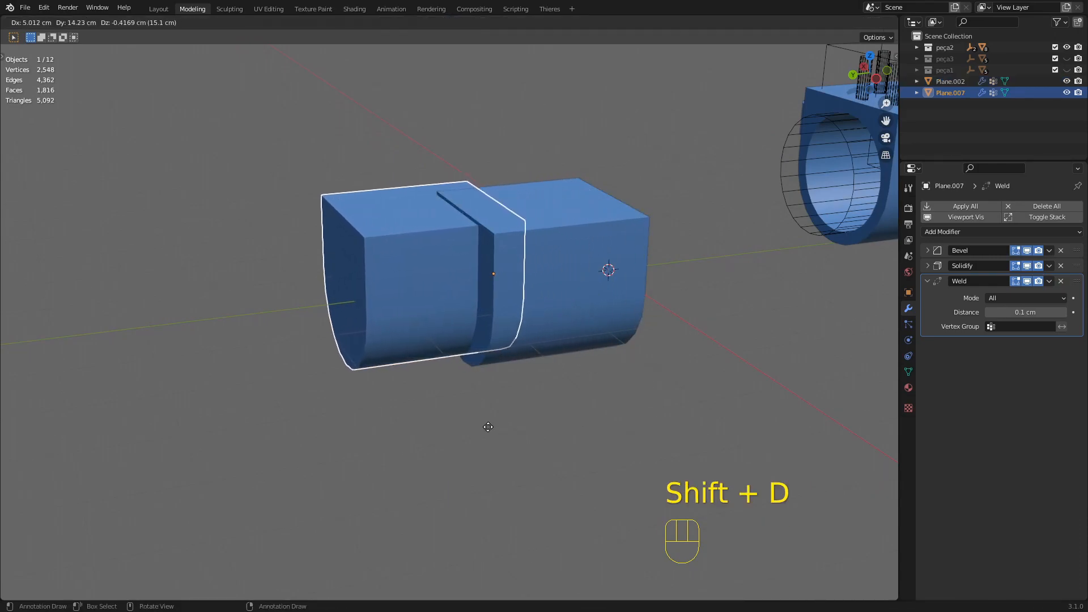
key("Escape")
middle_click_drag(678, 316, 584, 321)
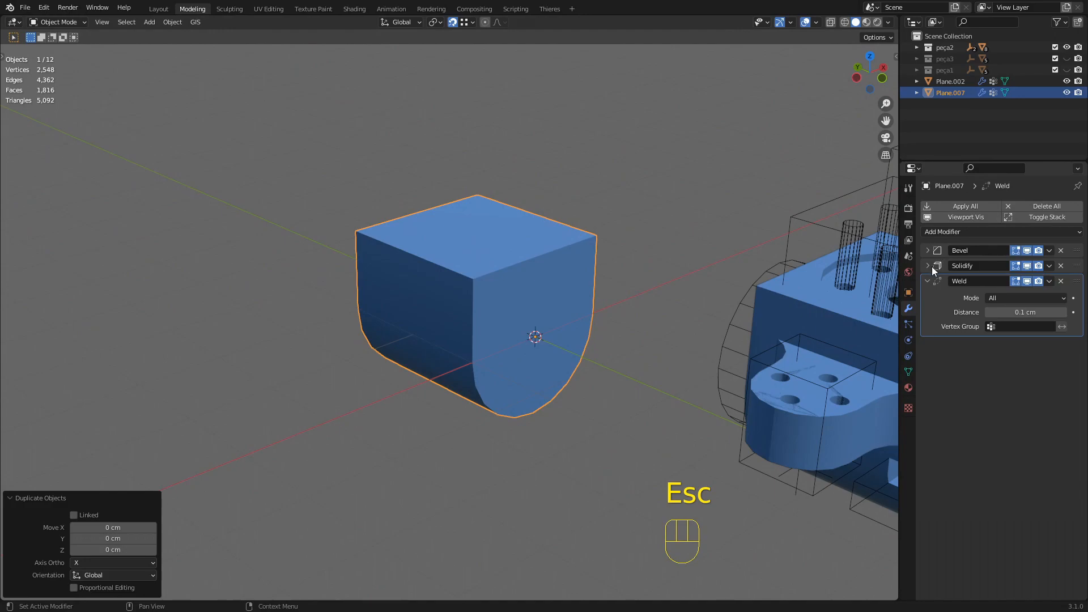
left_click(927, 281)
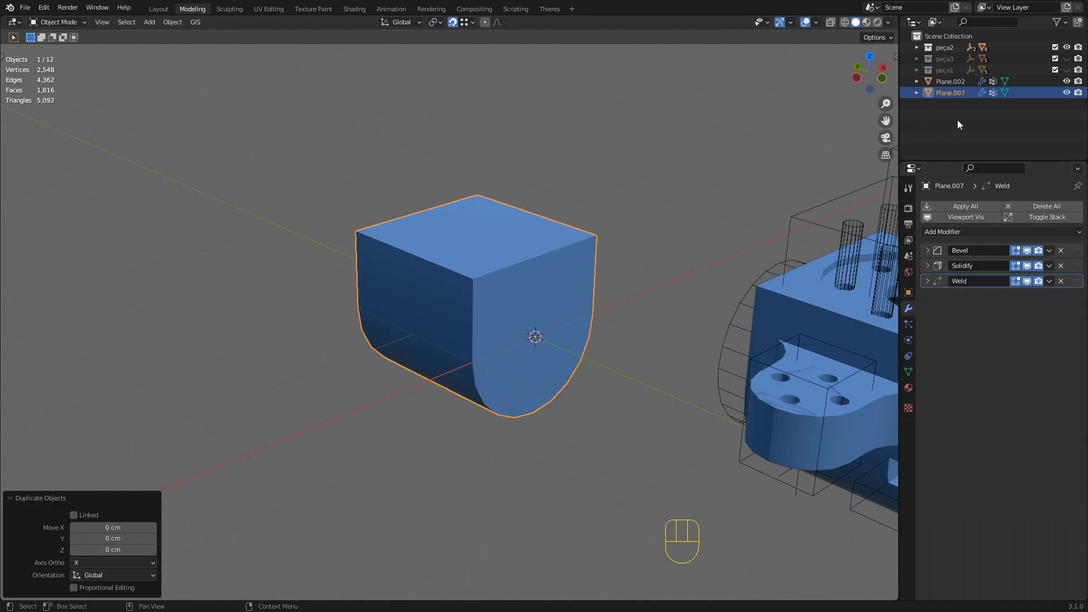
- Create a new collection in the Scene Collection and name it peça4
left_click(944, 83)
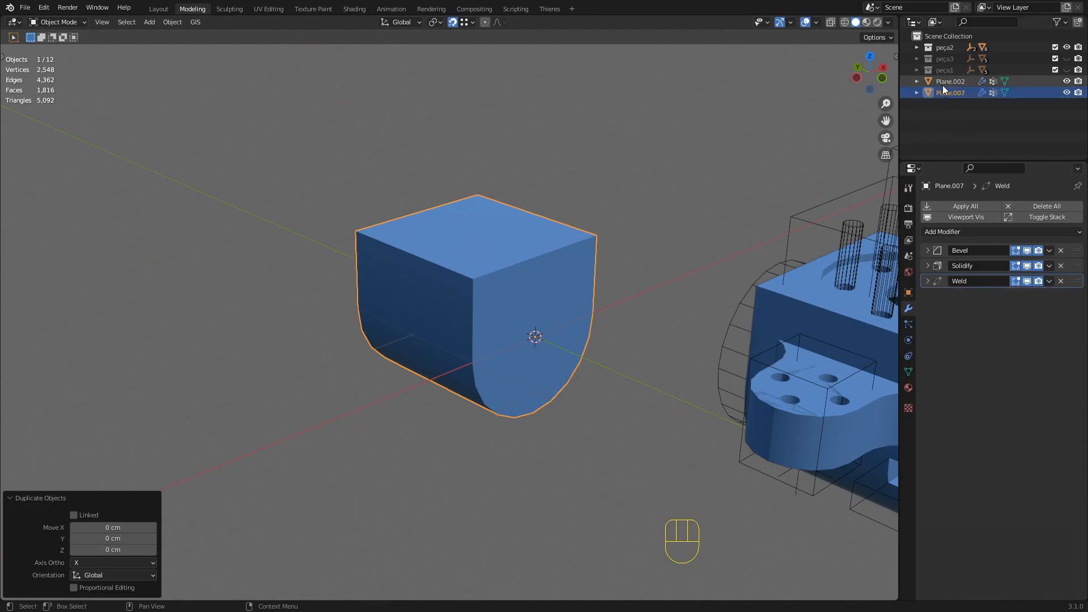
left_click(950, 36)
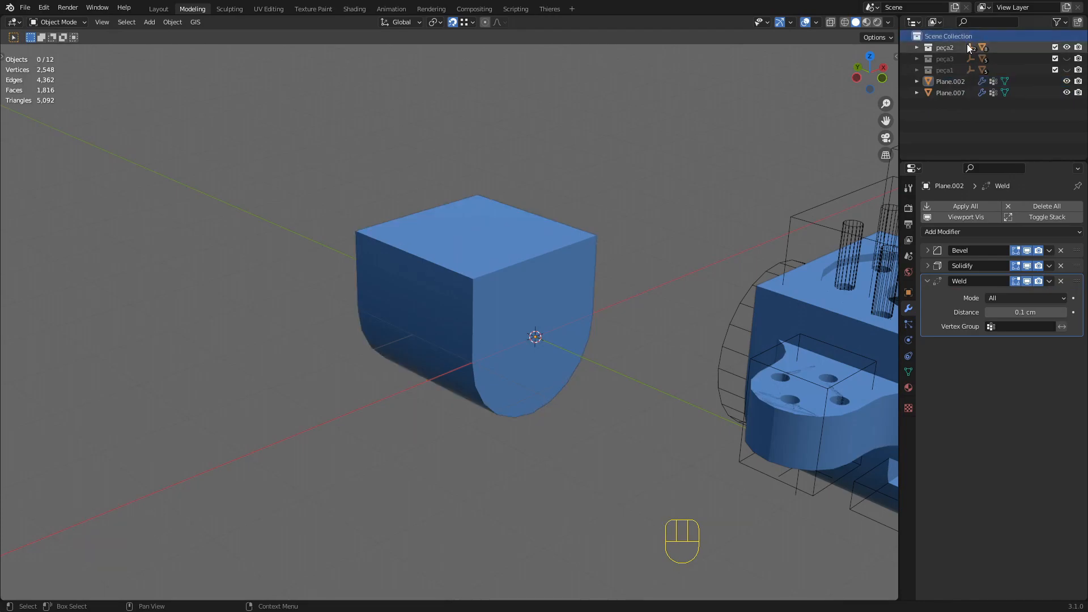
left_click(1077, 23)
double_click(954, 80)
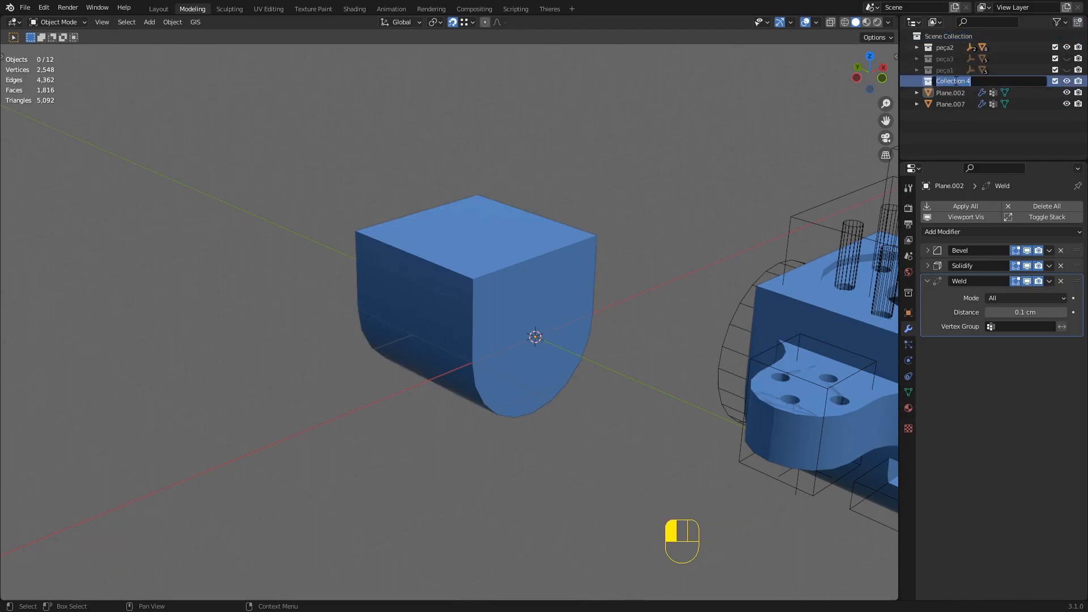
type("peça4")
key("Return")
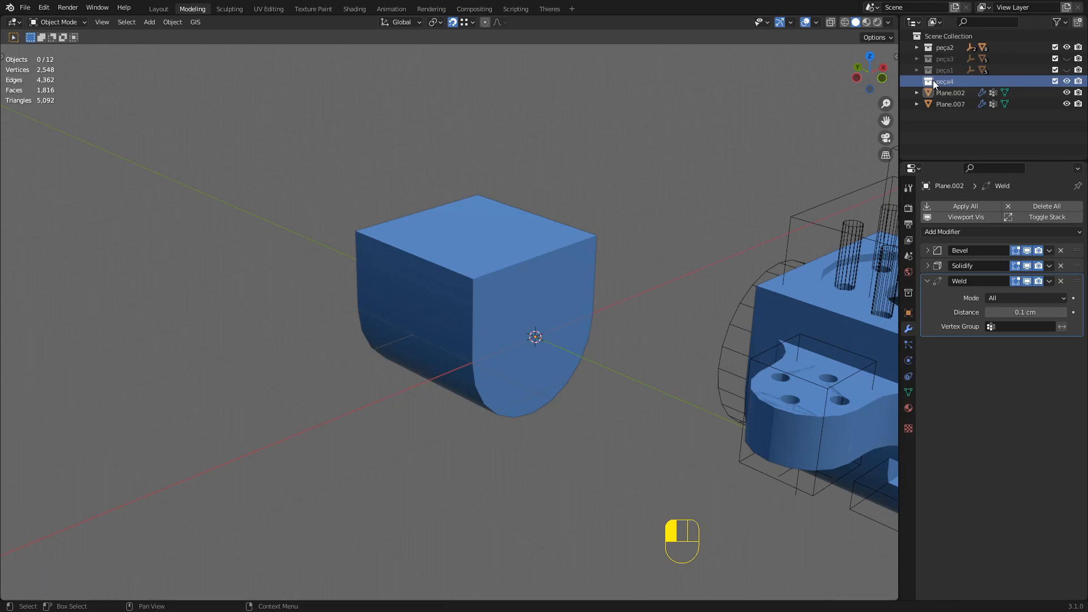
- Move both the original rounded solid and its duplicate into the peça4 collection
middle_click_drag(518, 297, 530, 301)
left_click_drag(675, 448, 339, 121)
key("m")
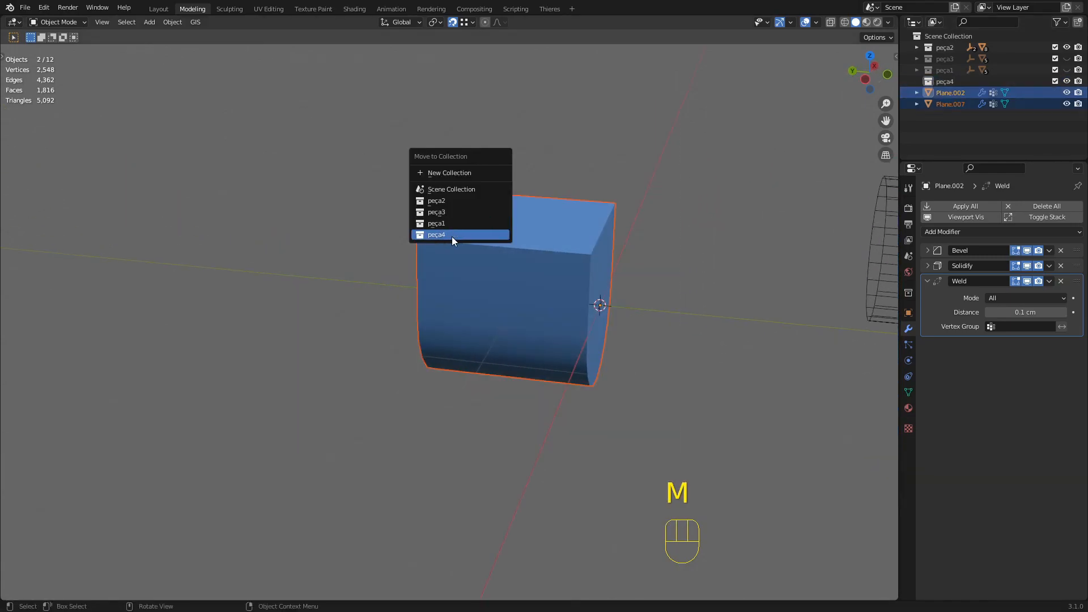
left_click(450, 234)
middle_click_drag(452, 255, 587, 297)
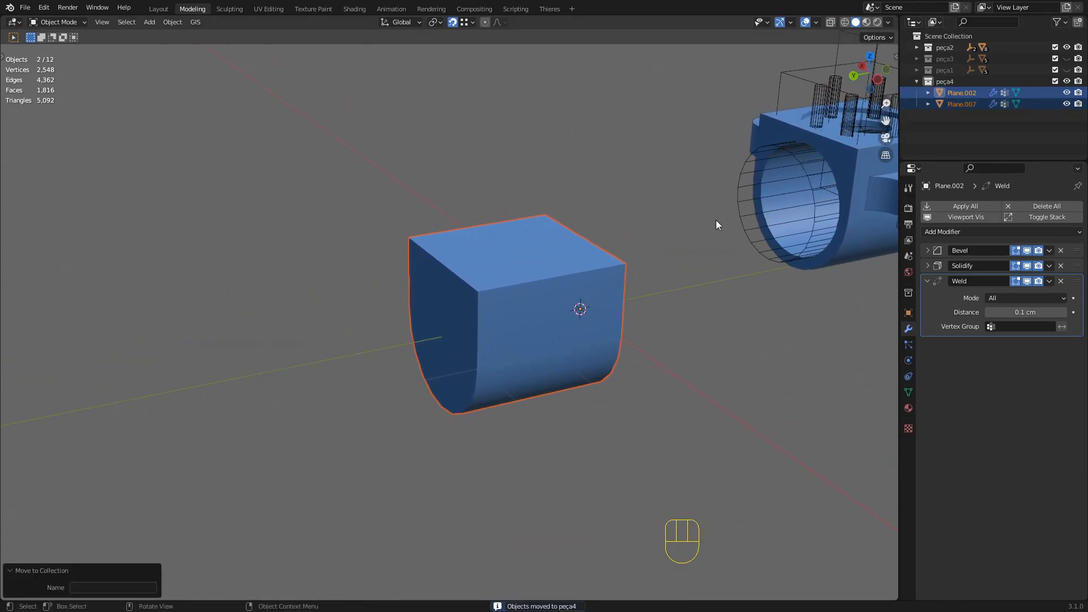
left_click(1067, 94)
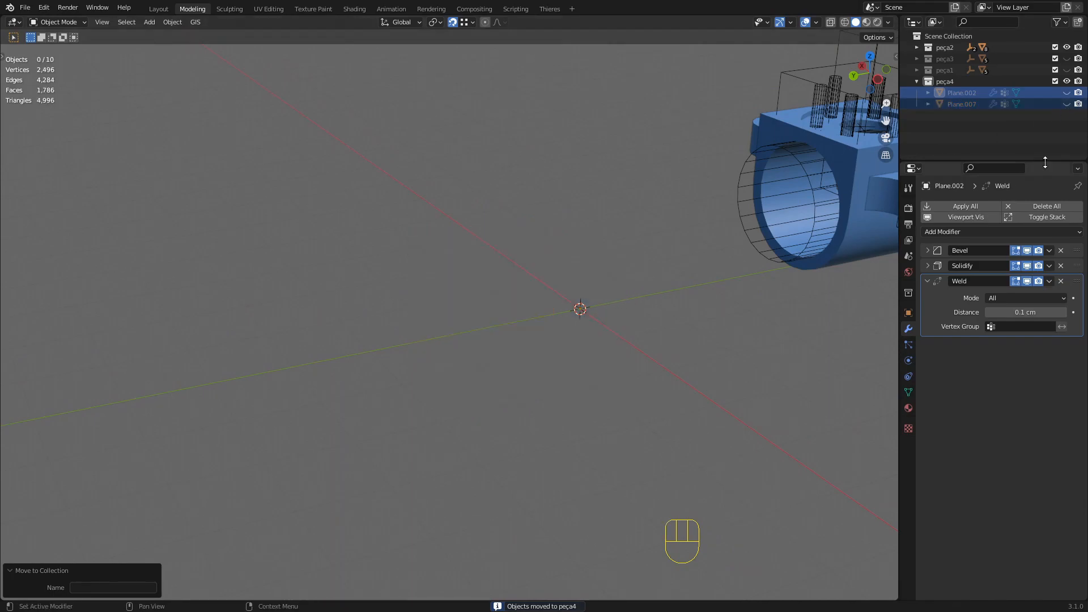
left_click(1066, 93)
left_click(1066, 104)
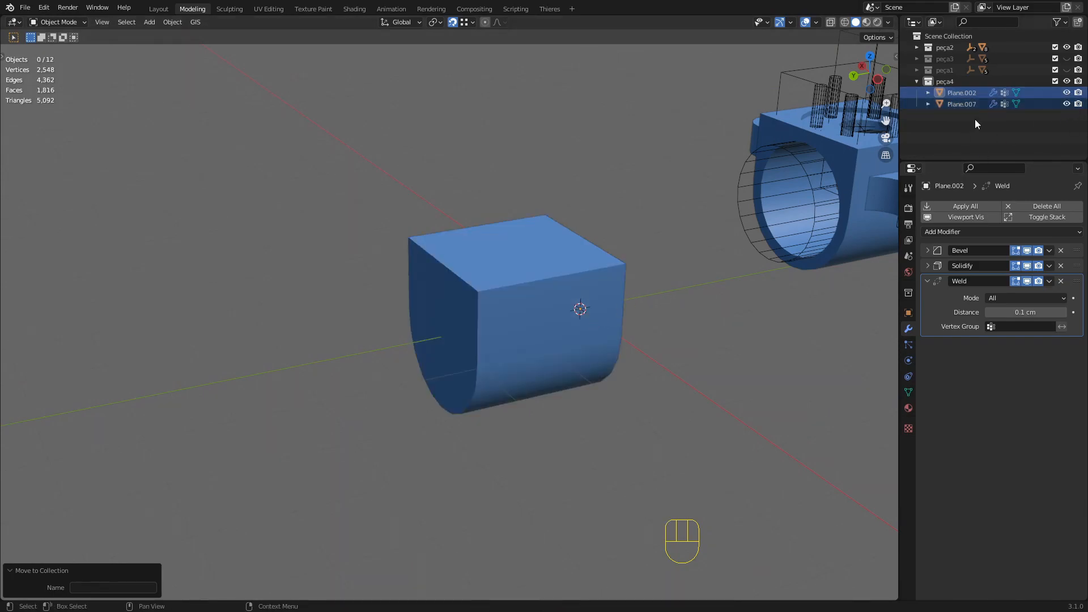
- Rename the original Plane.002 object in the peça4 collection as peça final
left_click(966, 93)
double_click(967, 93)
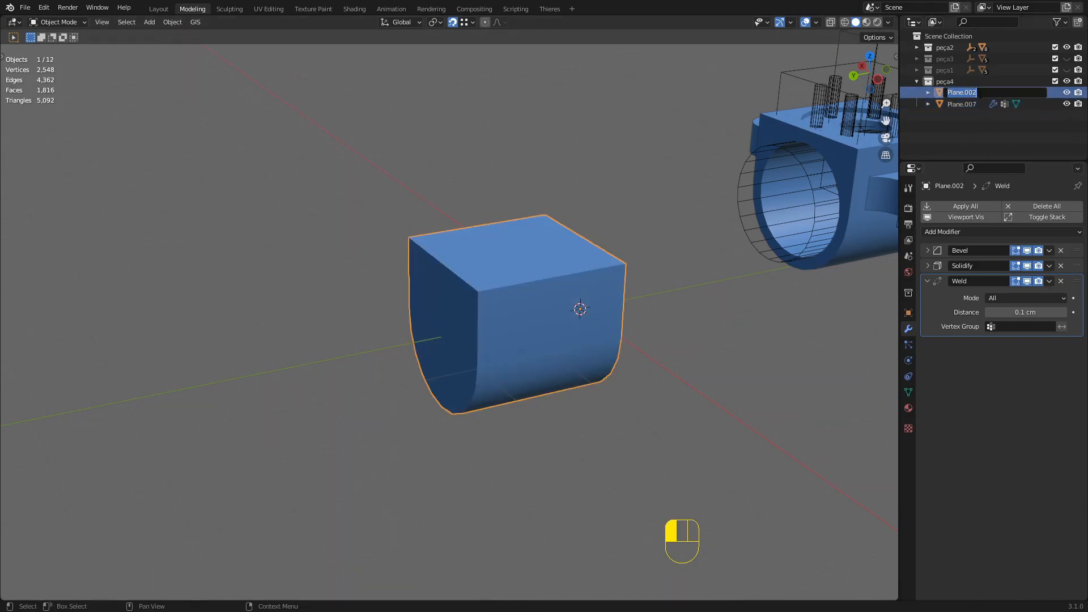
type("f")
key("BackSpace")
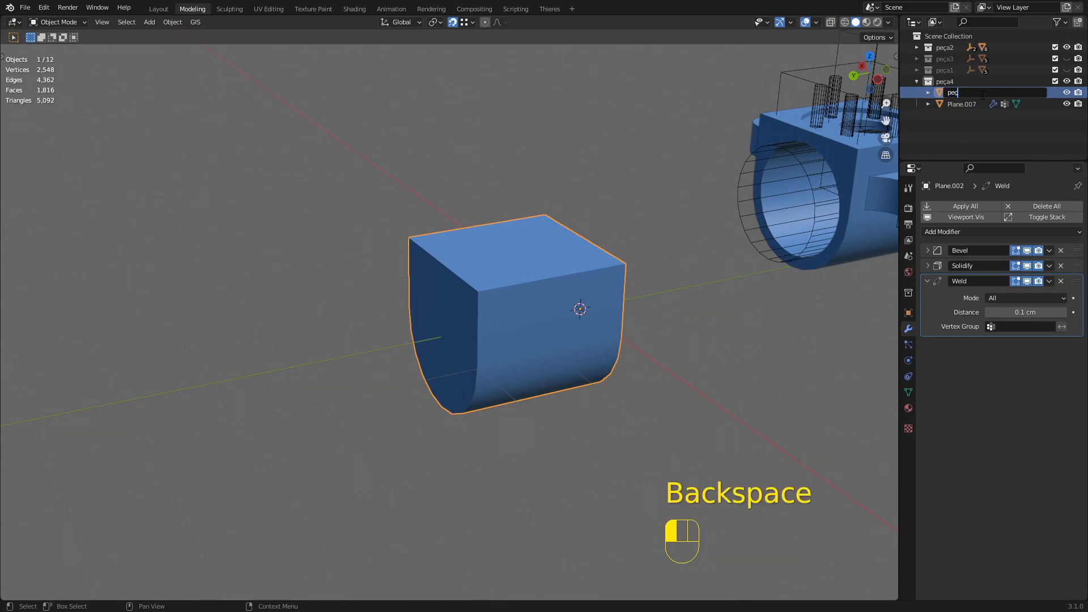
type("peça final")
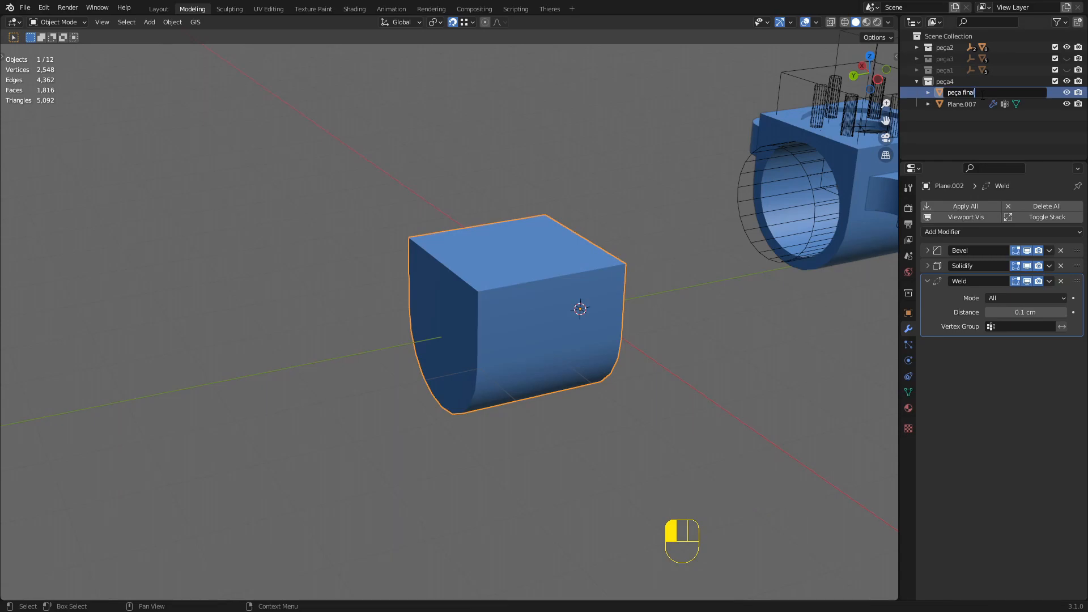
left_click(670, 143)
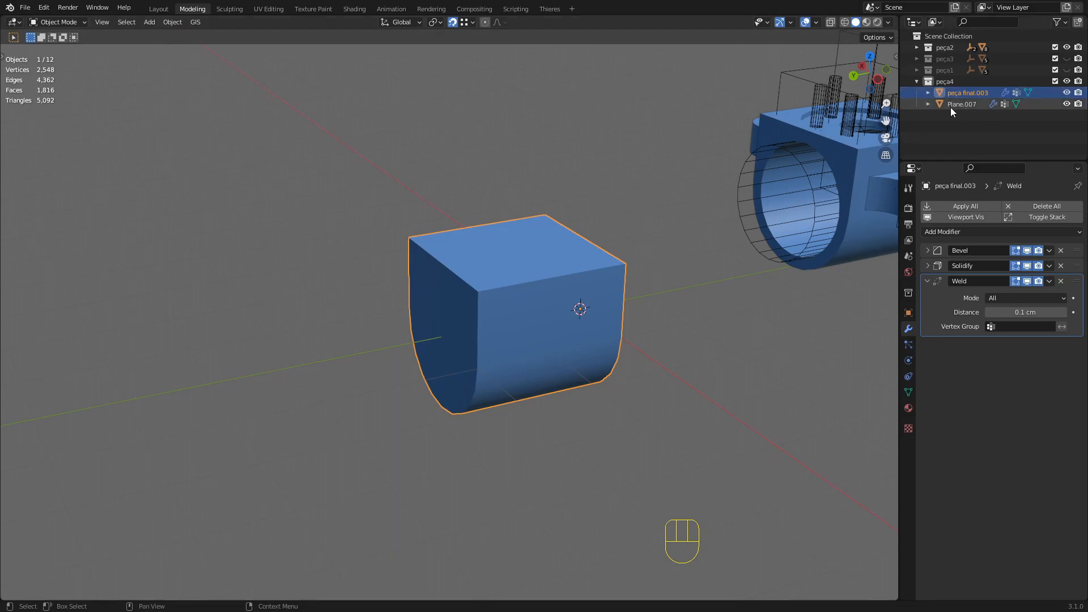
scroll(517, 311, "down", 2)
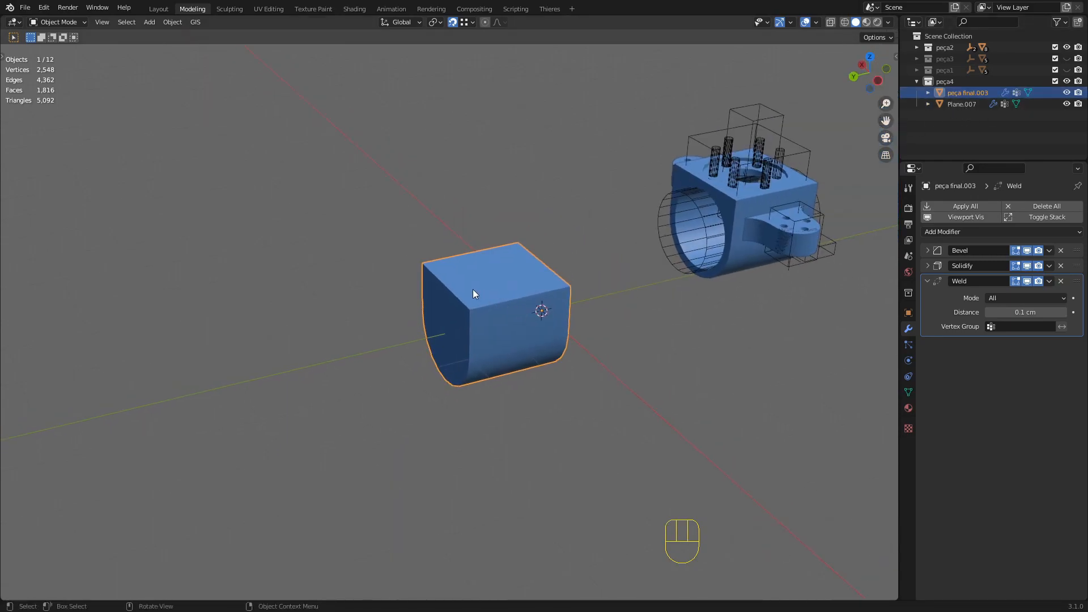
- Hide the peça final.003 object and leave only its duplicate Plane.007 visible in the peça4 collection
left_click(1020, 104)
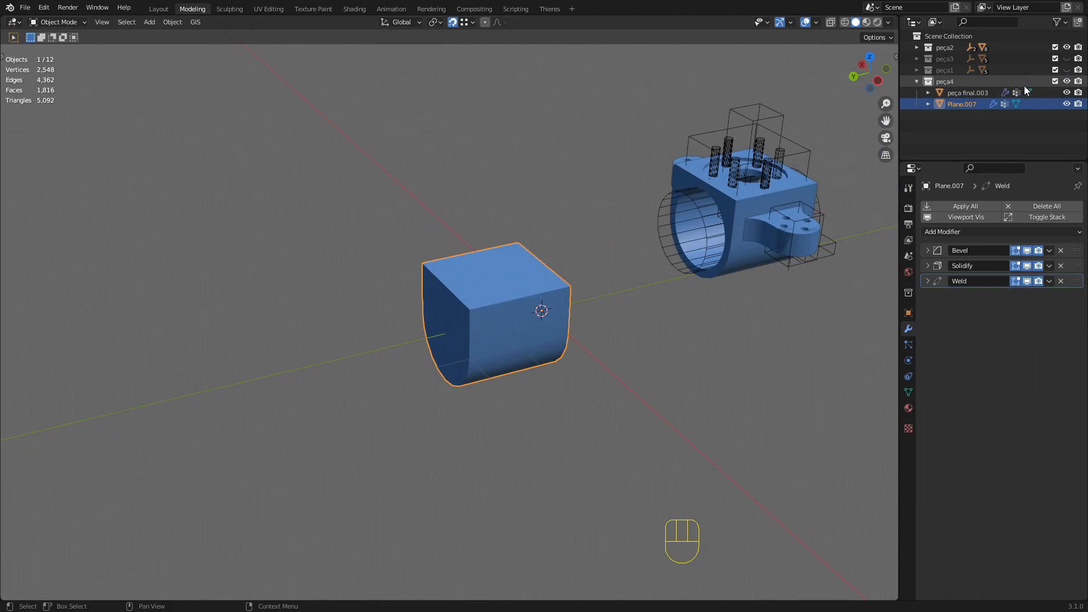
left_click(973, 93)
left_click(1066, 104)
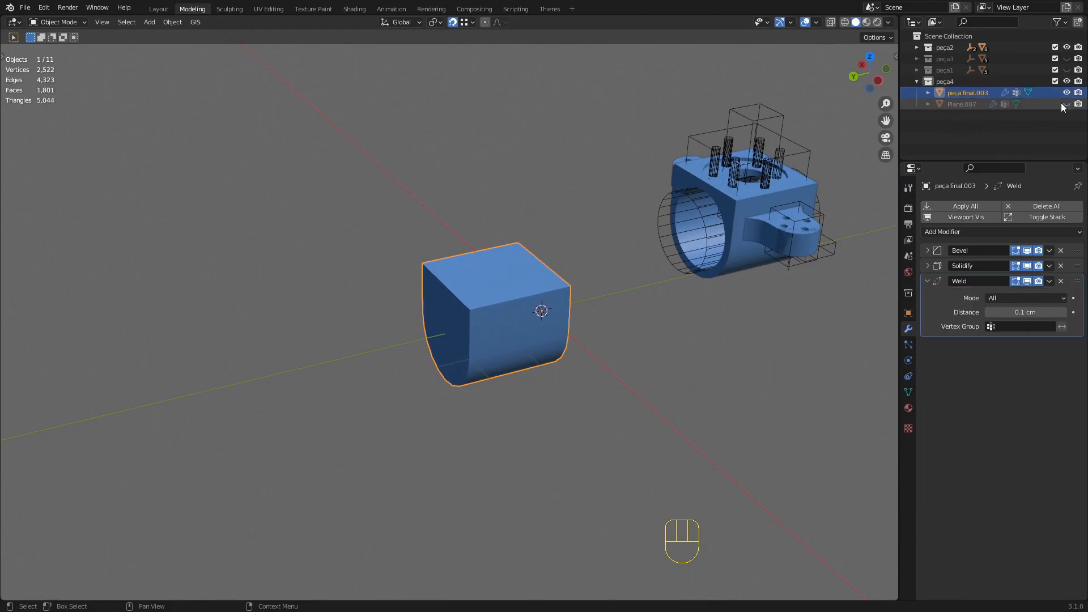
scroll(543, 309, "up", 1)
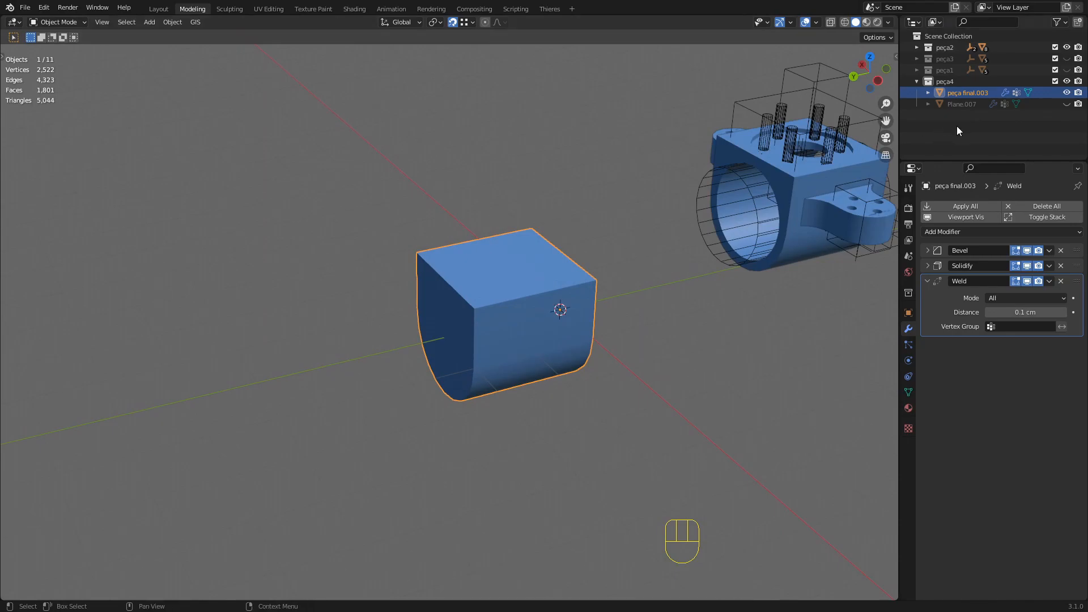
left_click(1066, 92)
left_click(1067, 103)
- Remove the two selected lower vertices of Plane.007 from vertex group 3 in Edit Mode and return to Object Mode
key("Tab")
left_click(515, 311)
key("Tab")
middle_click_drag(515, 311, 491, 327)
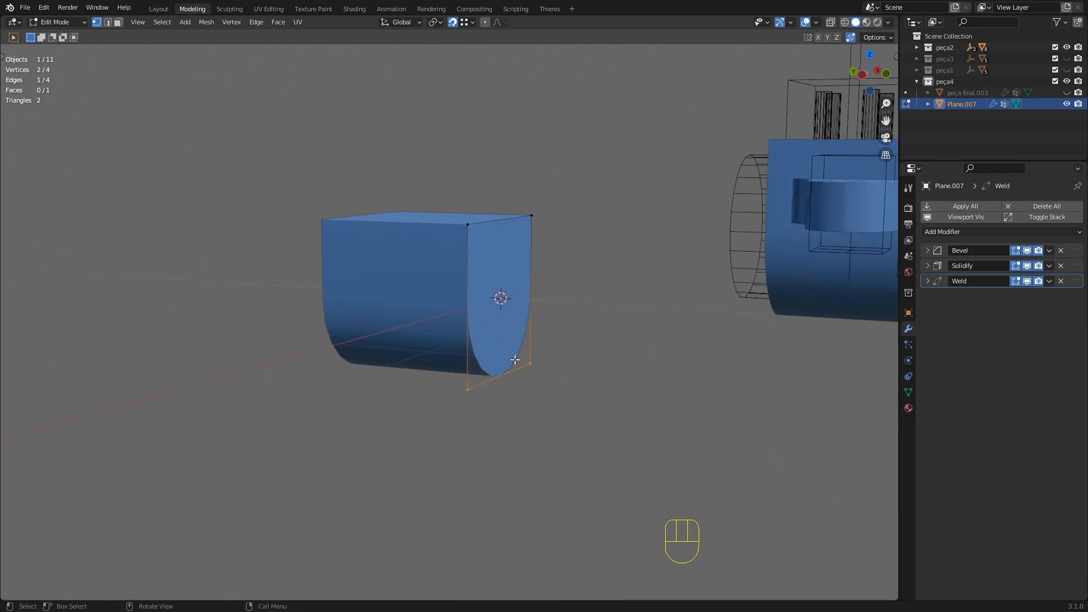
middle_click_drag(543, 374, 548, 376)
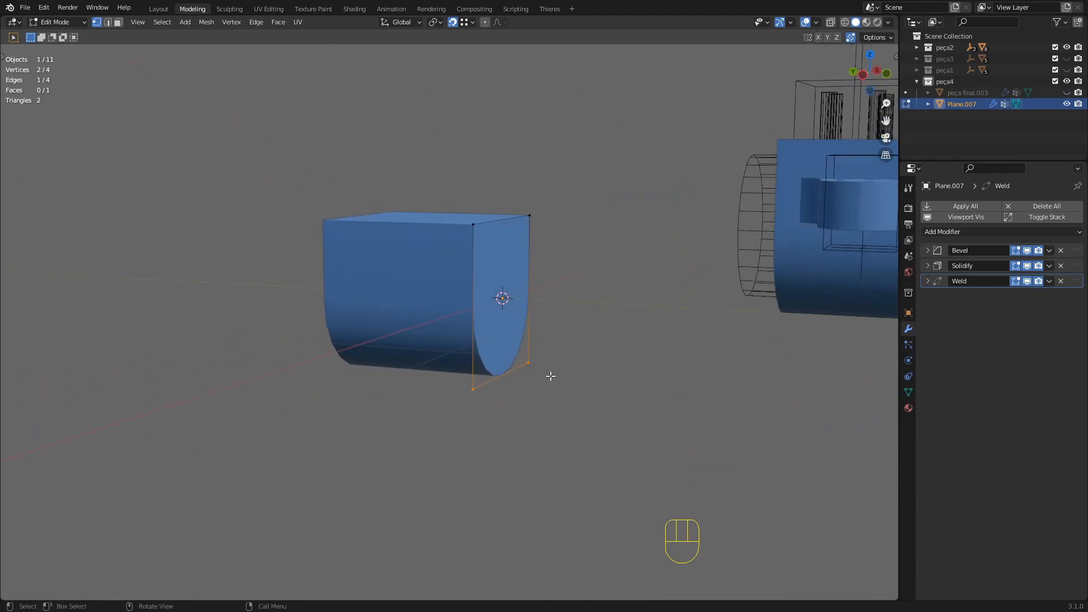
left_click(908, 392)
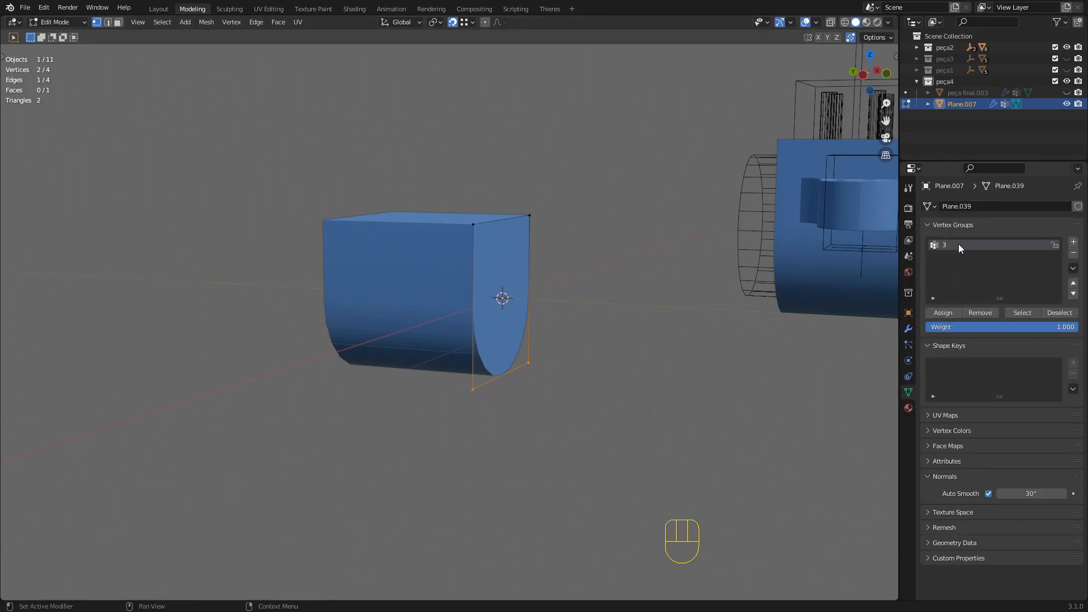
left_click(985, 315)
middle_click_drag(499, 352, 544, 328)
key("Tab")
- Turn off the viewport display of Plane.007's Solidify modifier
left_click(907, 329)
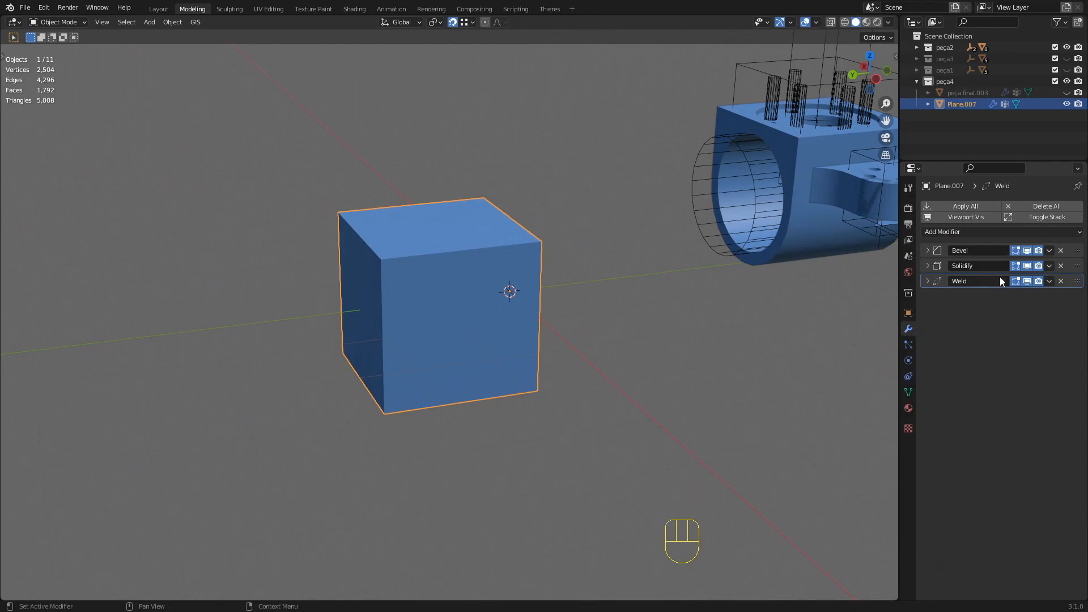
left_click(1027, 266)
left_click(1027, 265)
left_click(1027, 265)
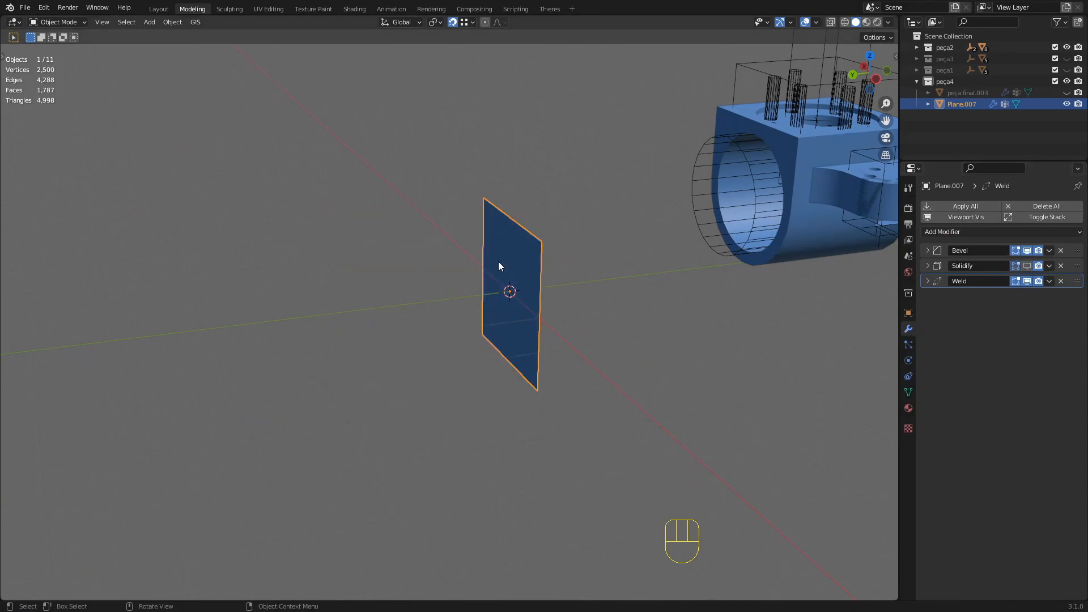
middle_click_drag(499, 289, 513, 209)
scroll(635, 280, "up", 1)
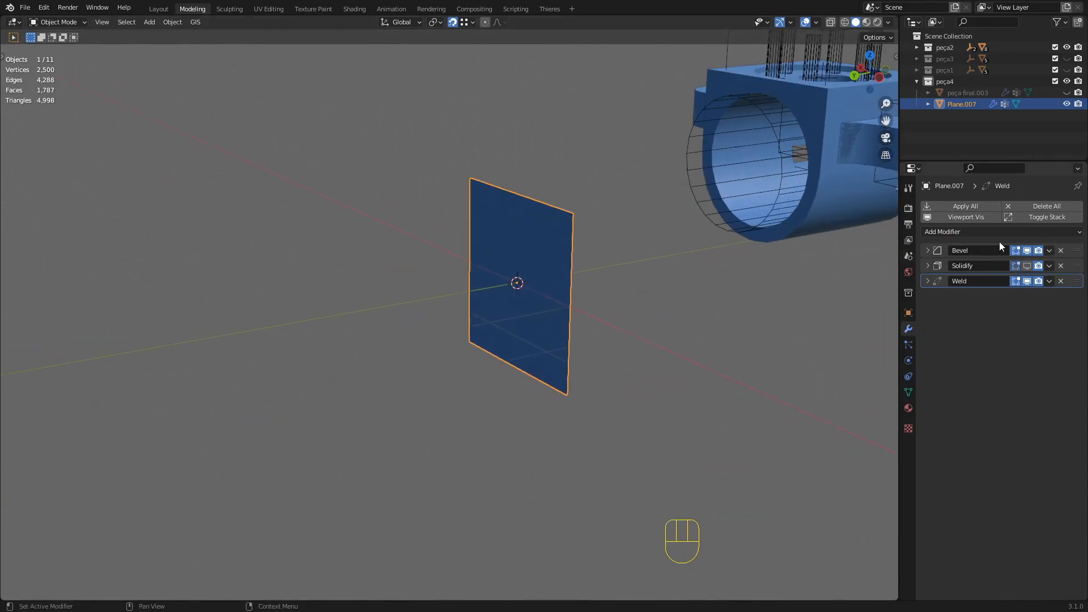
- Clear vertex group 3 from Plane.007's Bevel modifier and set its limit method to None
left_click(928, 250)
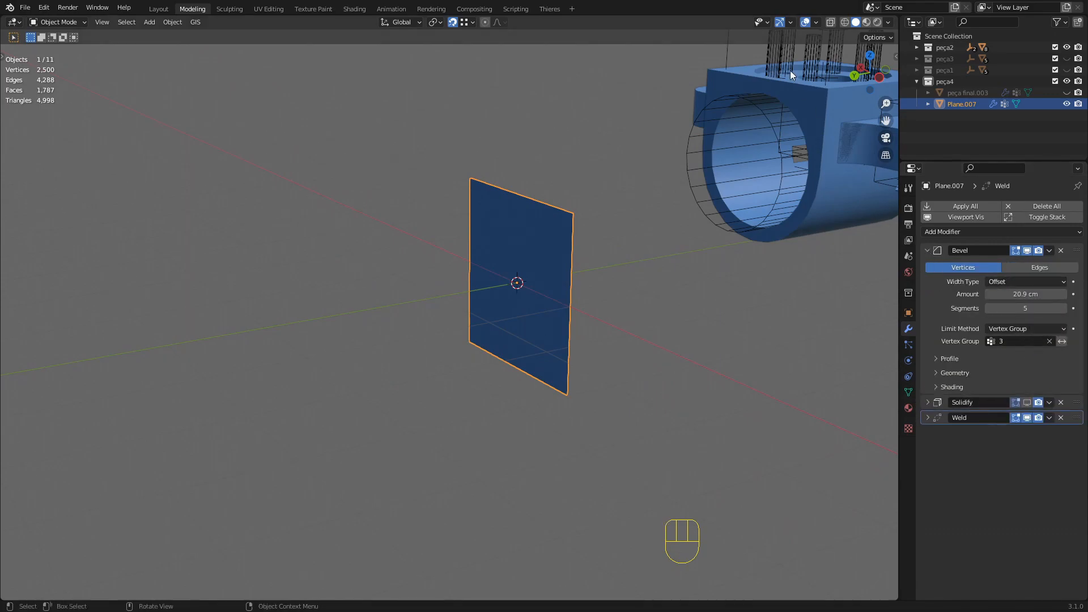
left_click(1049, 341)
left_click(1018, 329)
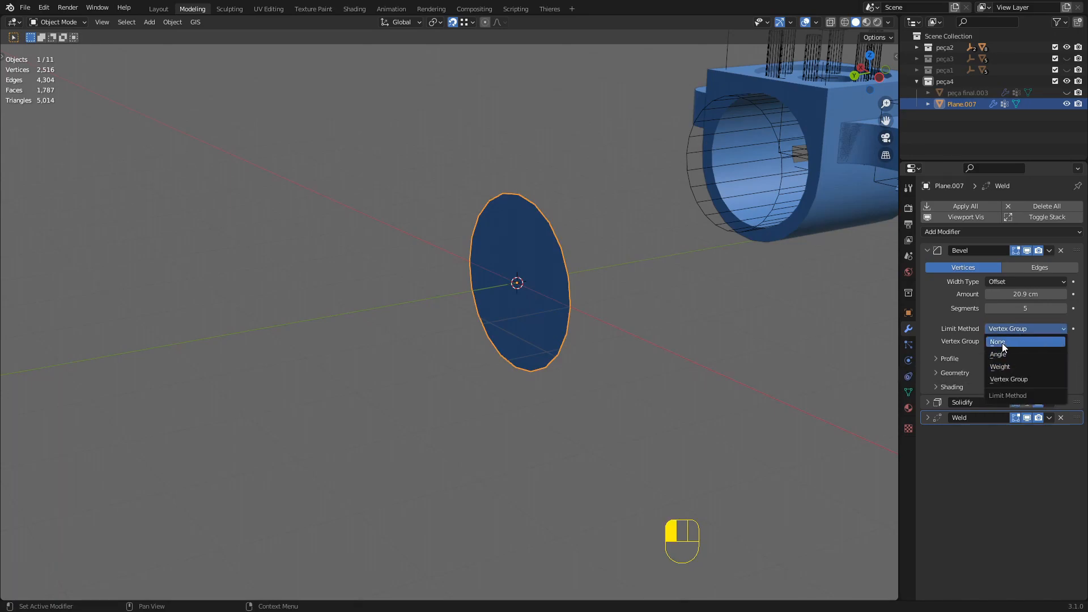
left_click(1002, 342)
middle_click_drag(589, 272, 474, 233)
middle_click_drag(590, 272, 554, 317)
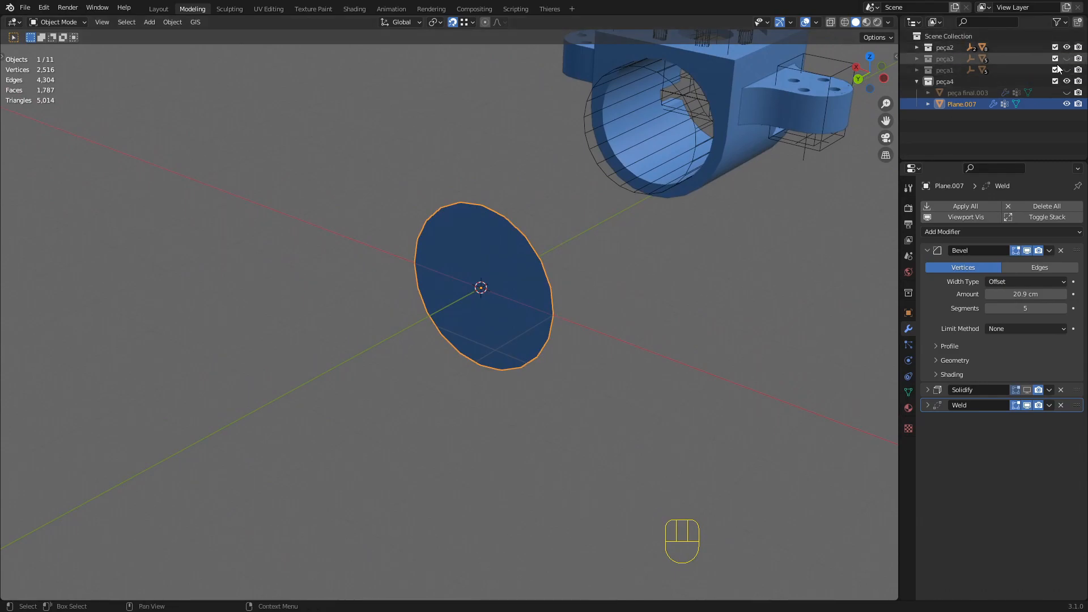
- Turn Plane.007's Solidify viewport display back on and set its thickness to 43.6 cm
left_click(1027, 390)
middle_click_drag(646, 291, 688, 303)
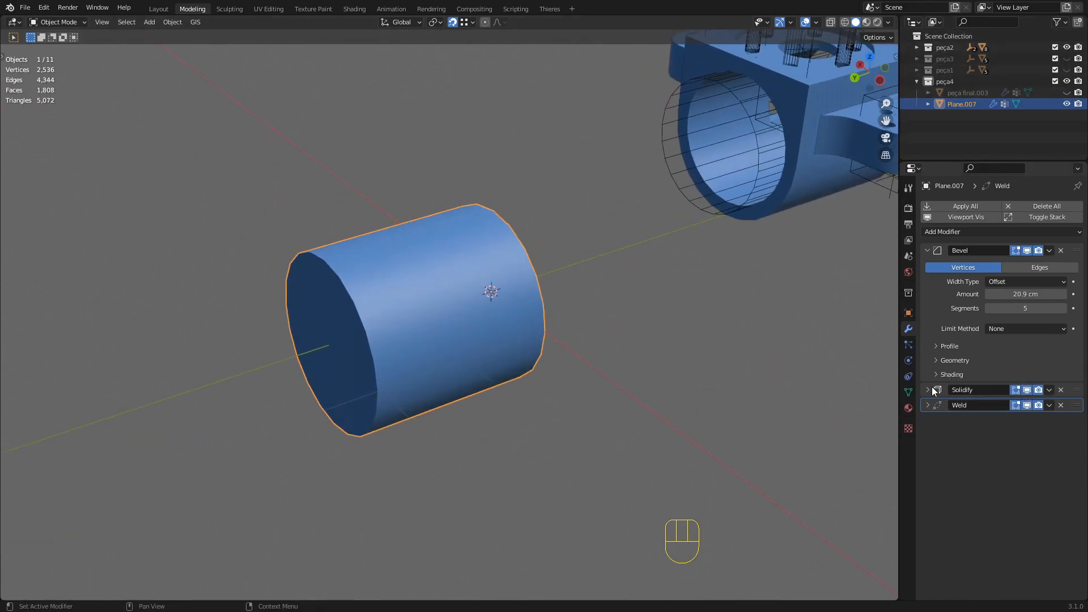
left_click(928, 390)
left_click_drag(1026, 421, 1055, 421, "shift")
left_click(743, 315)
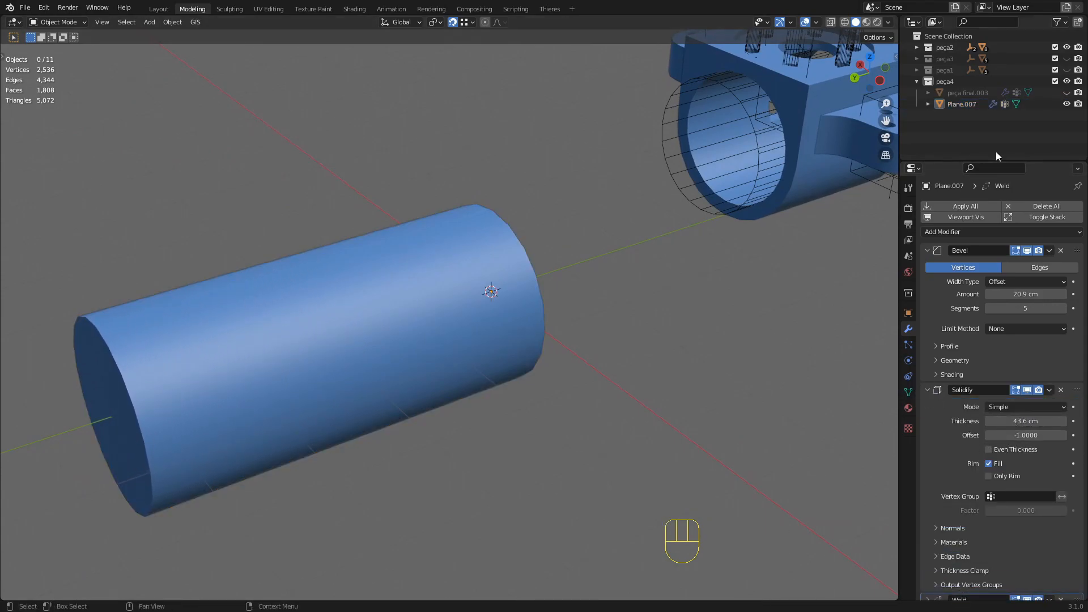
- Show peça final.003 again and scale all of Plane.007's vertices down slightly in Edit Mode so the cylinder fits inside it
left_click(1067, 93)
scroll(517, 298, "down", 3)
middle_click_drag(517, 299, 389, 133)
left_click(285, 240)
key("Tab")
left_click_drag(376, 66, 702, 419)
middle_click_drag(702, 419, 760, 444)
key("s")
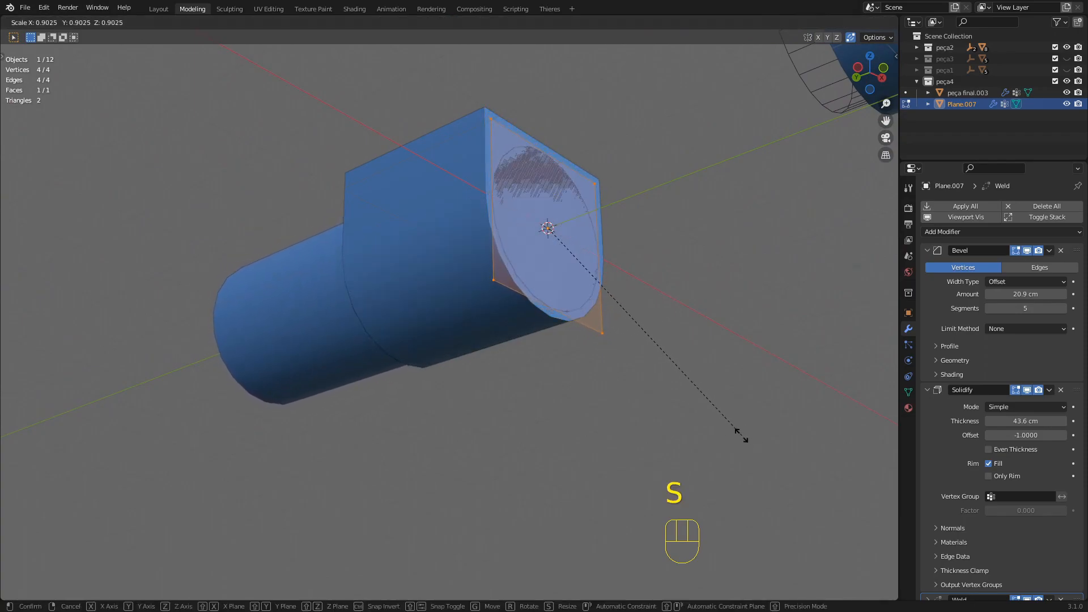
left_click(724, 425)
middle_click_drag(724, 425, 350, 263)
key("Tab")
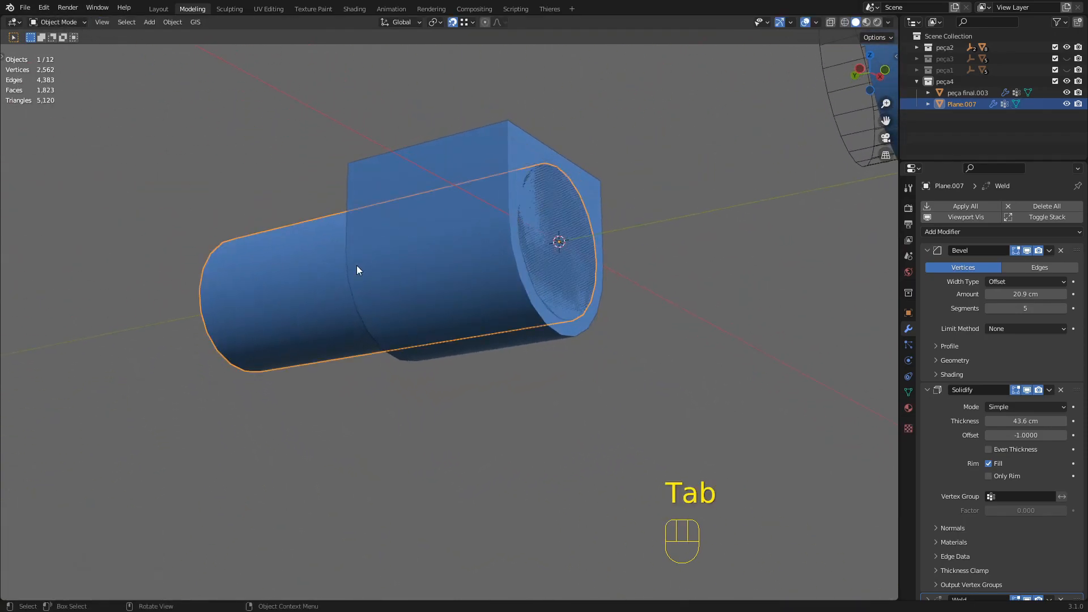
- Move Plane.007 along the global Y axis so the cylinder protrudes from both ends of the block
key("g")
key("x")
key("y")
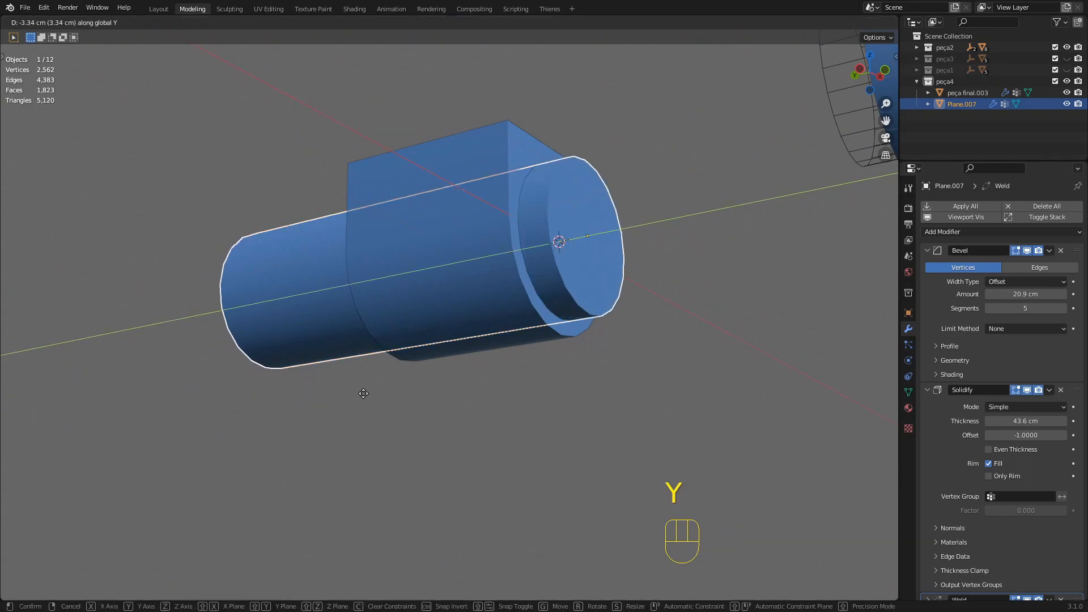
left_click(437, 381)
middle_click_drag(437, 381, 461, 202)
- Add a Boolean Difference modifier to peça final.003 with Plane.007 as the cutting object
left_click(545, 215)
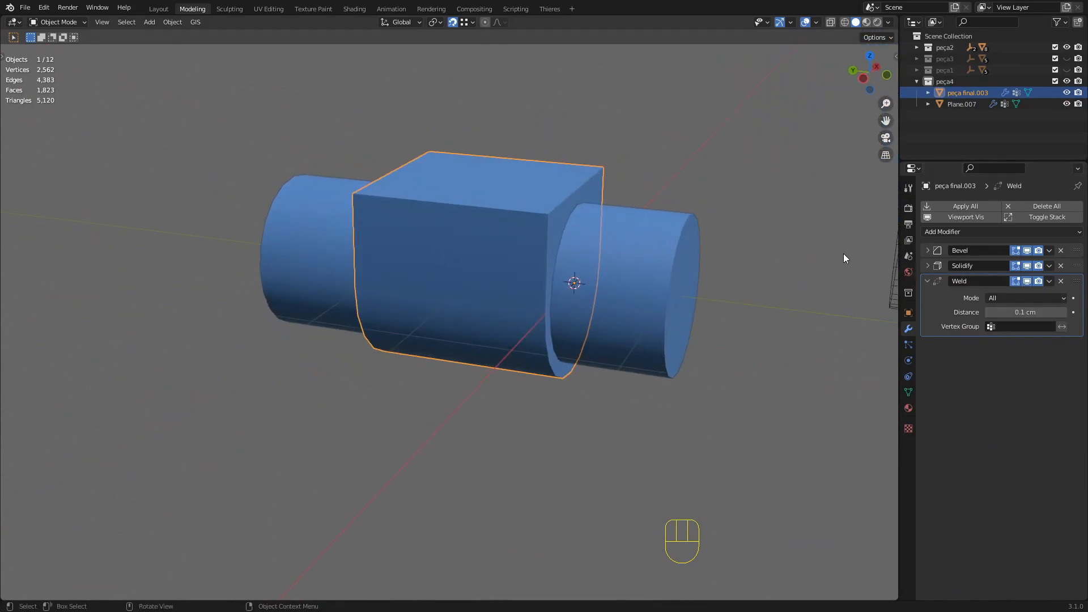
left_click(926, 281)
middle_click_drag(575, 288, 486, 182)
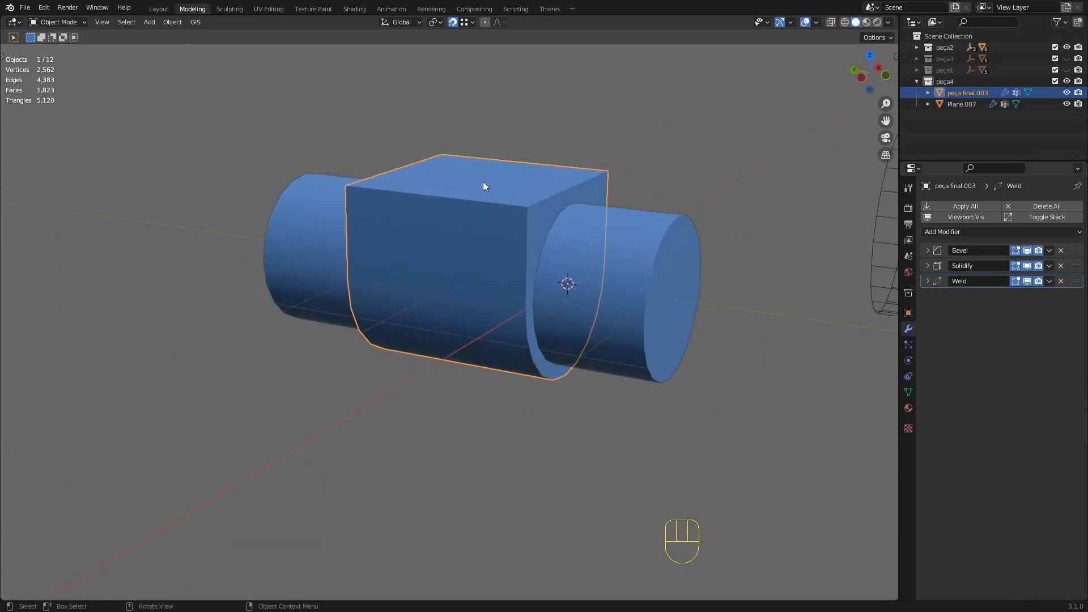
left_click(1009, 231)
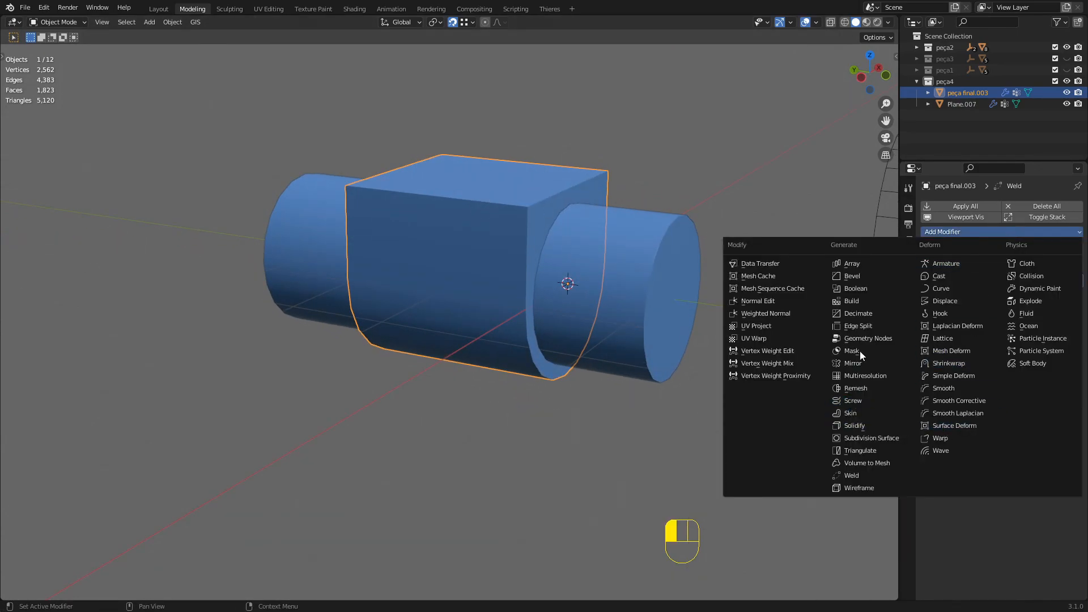
left_click(880, 293)
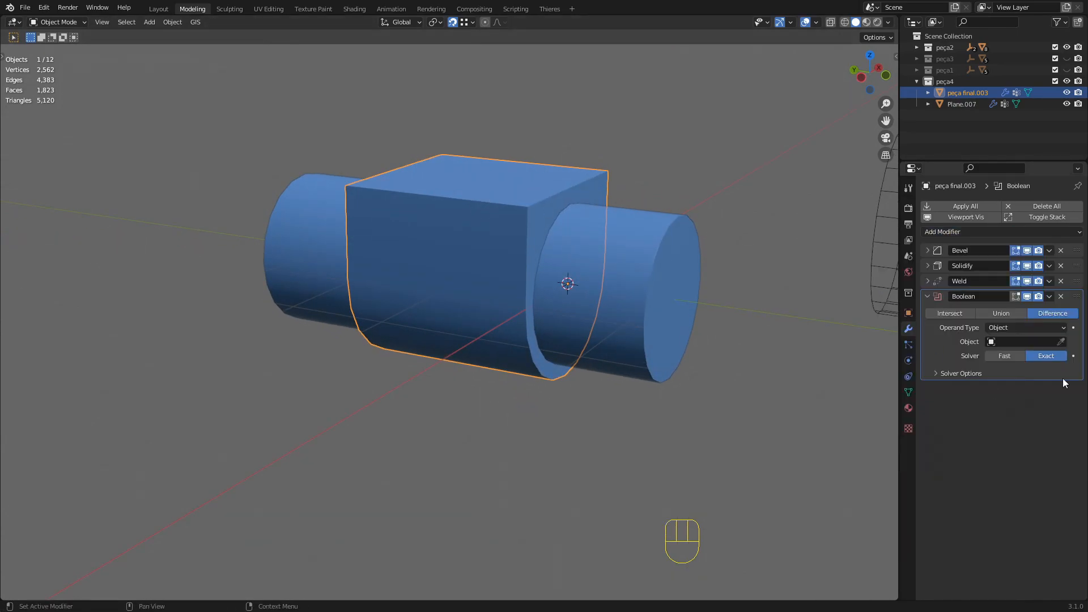
left_click(1061, 342)
left_click(318, 232)
middle_click_drag(388, 309, 613, 304)
- Set the viewport display of the cutter Plane.007 to Bounds
left_click(908, 312)
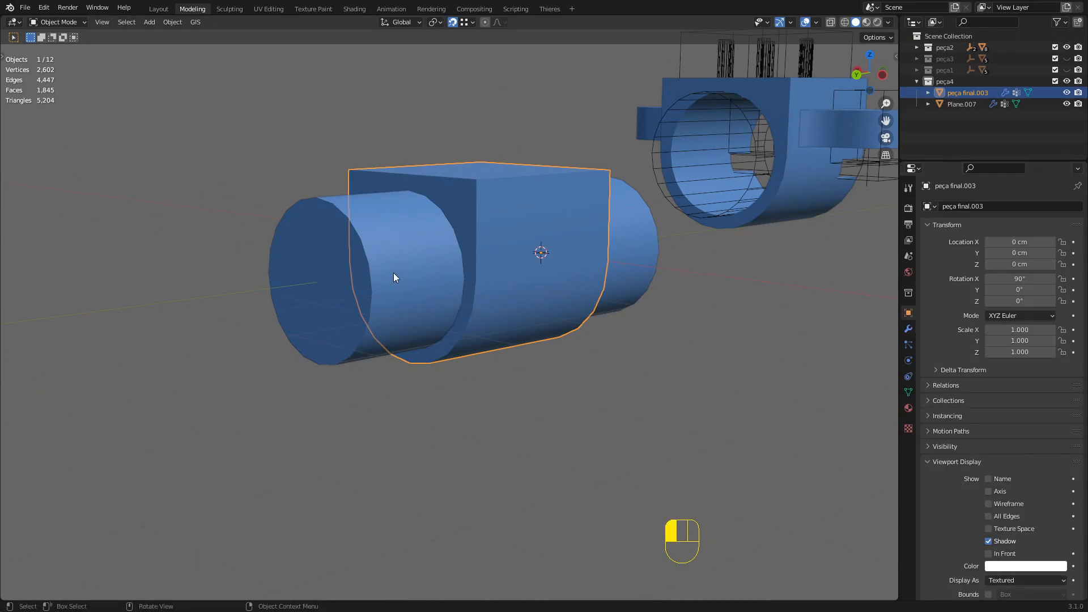
left_click(398, 295)
left_click(1017, 579)
left_click(1009, 513)
middle_click_drag(624, 317, 536, 277)
scroll(492, 316, "up", 2)
- Inspect the base mesh of peça final.003 in Edit Mode with wireframe shading and return to solid Object Mode
left_click(467, 318)
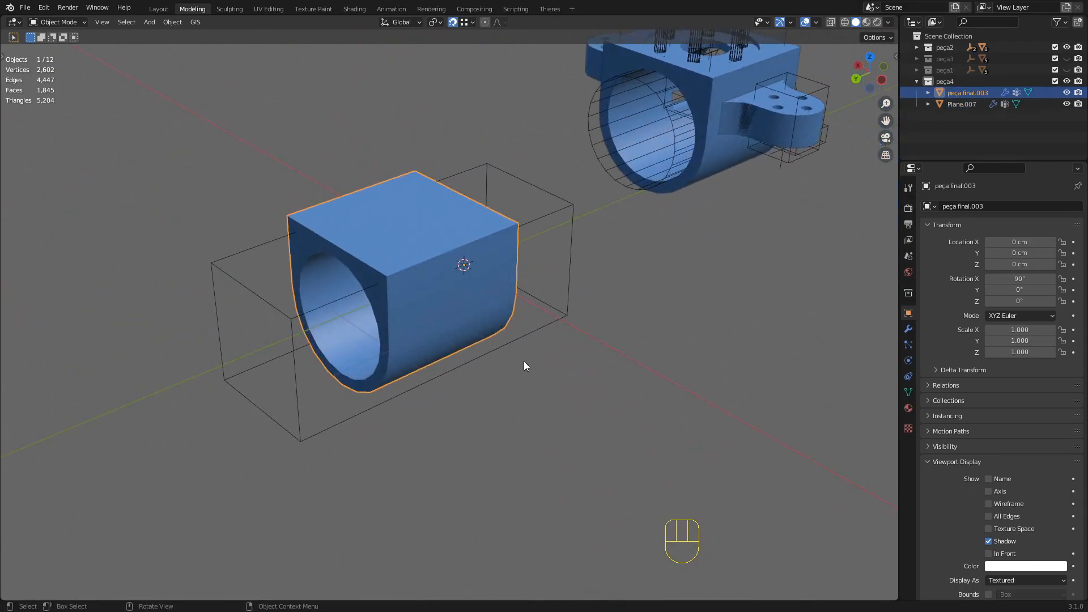
key("Tab")
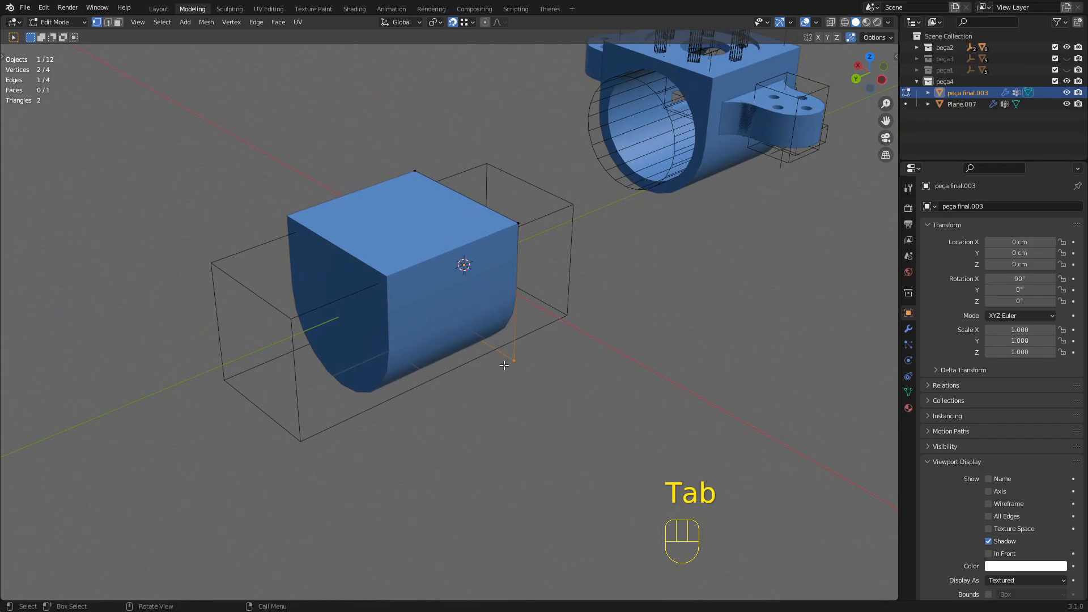
key("z")
middle_click_drag(478, 286, 468, 261)
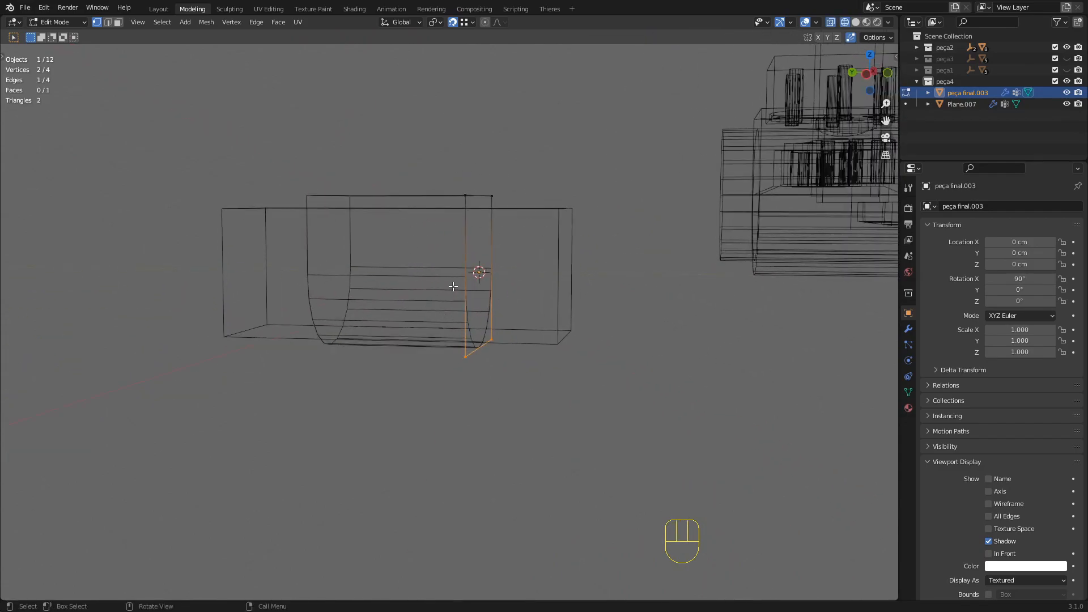
key("Tab")
key("z")
mouse_move(609, 332)
middle_mouse_down()
mouse_move(628, 379)
mouse_move(595, 404)
middle_mouse_up()
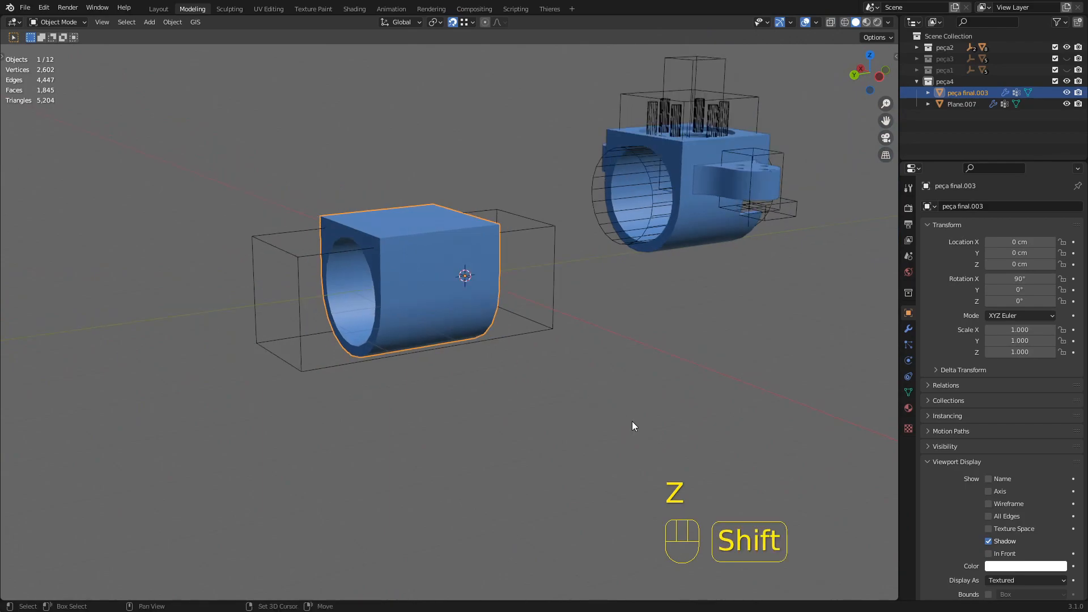
- Duplicate peça final.003 21.176 cm upward along Z, view the copy's modifiers and delete the copy
key("shift+d")
key("z")
left_click(624, 317)
middle_click_drag(624, 317, 562, 331)
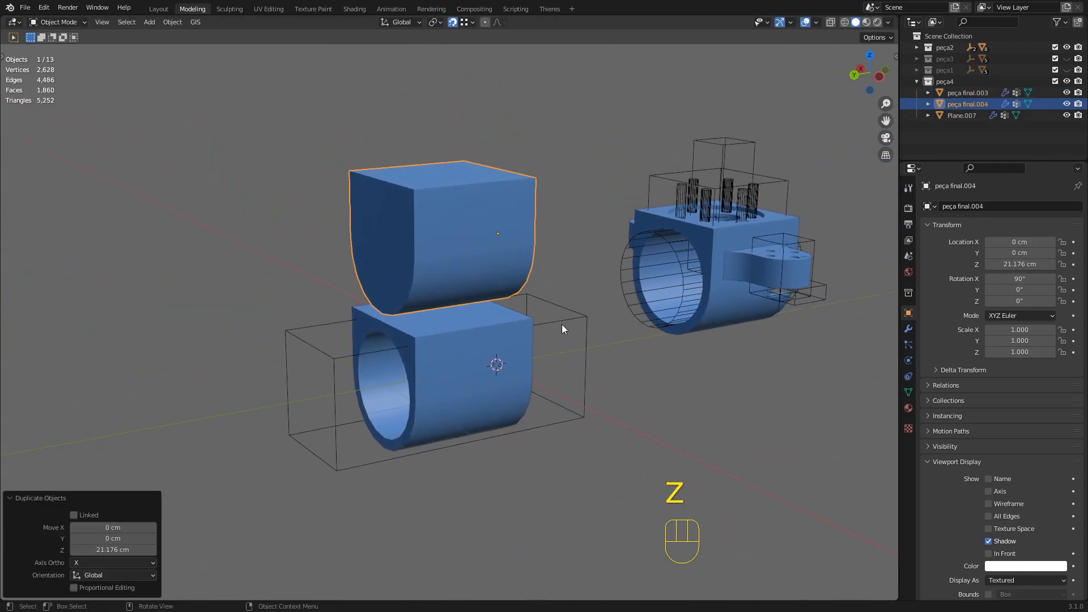
left_click(908, 328)
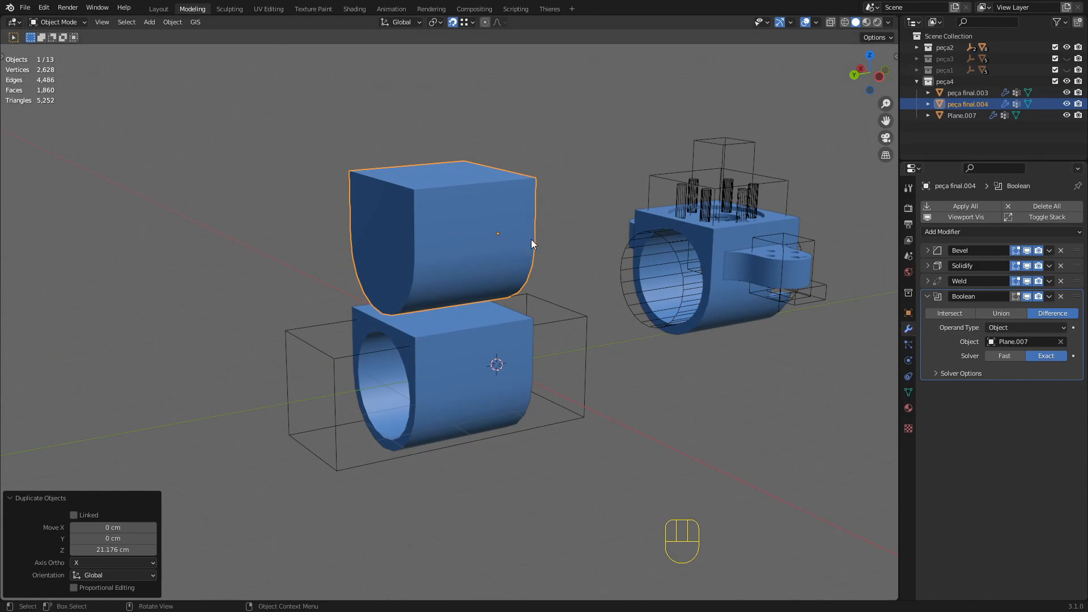
key("Delete")
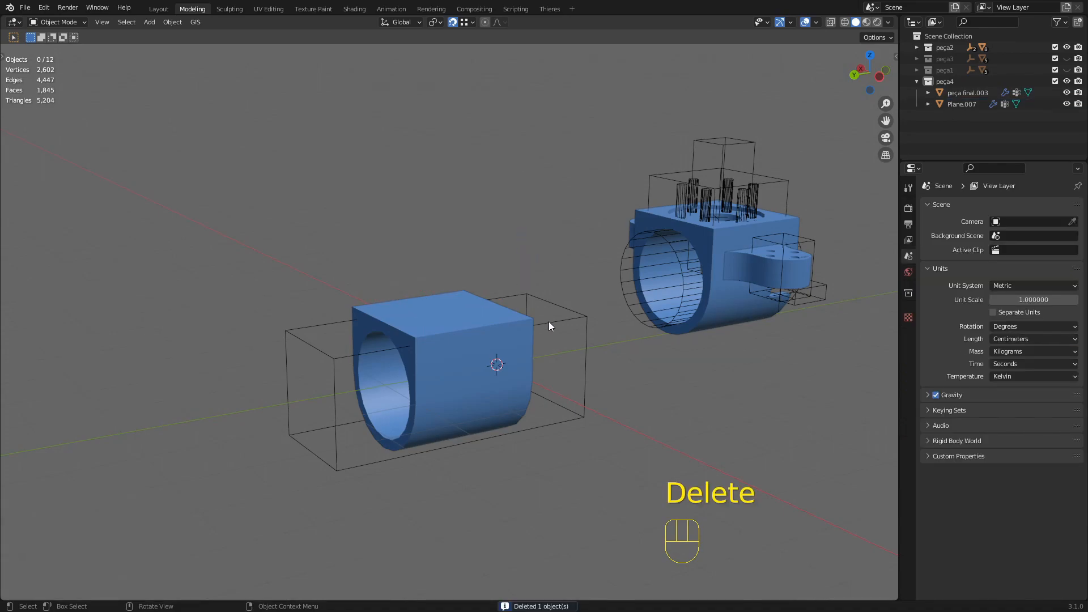
- Select peça final.003 and set its origin to its geometry
left_click(589, 368)
left_click(443, 324)
mouse_move(443, 324)
middle_mouse_down()
mouse_move(478, 342)
mouse_move(441, 321)
middle_mouse_up()
key("q")
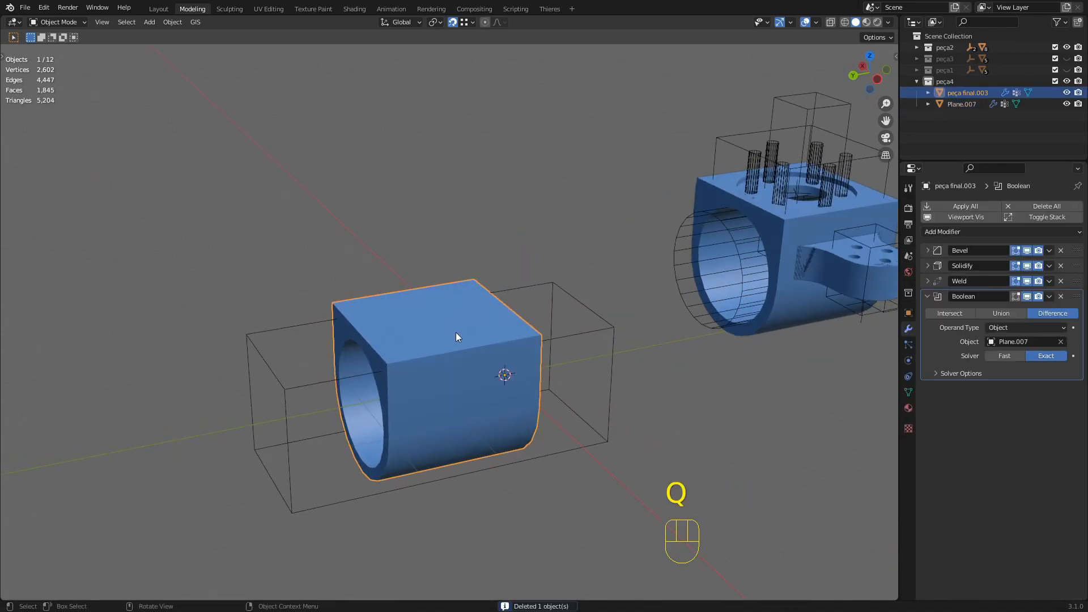
key("Tab")
key("Tab")
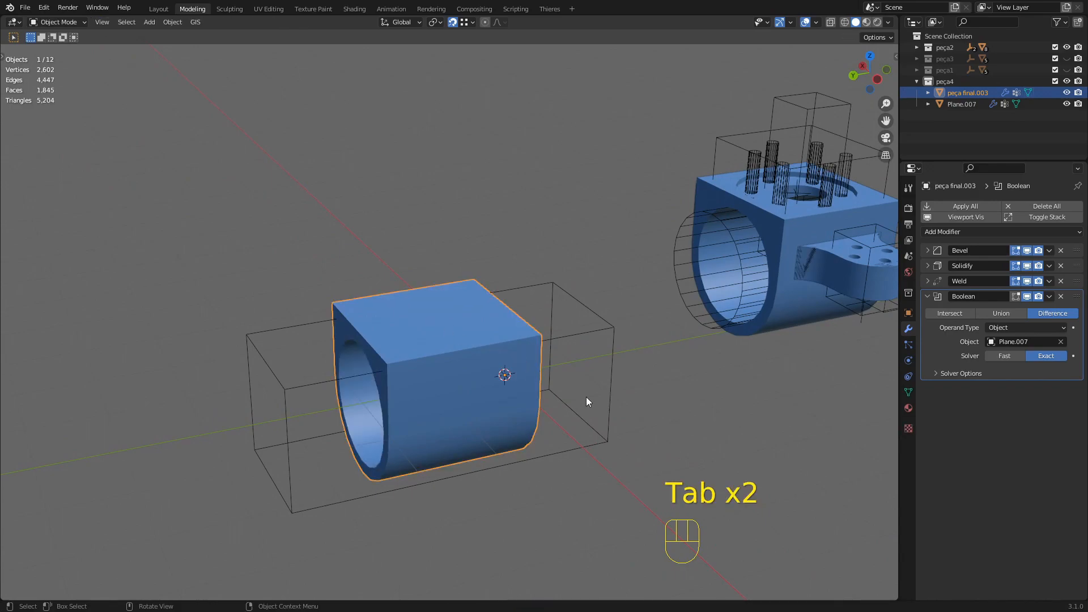
left_click(172, 22)
mouse_move(183, 45)
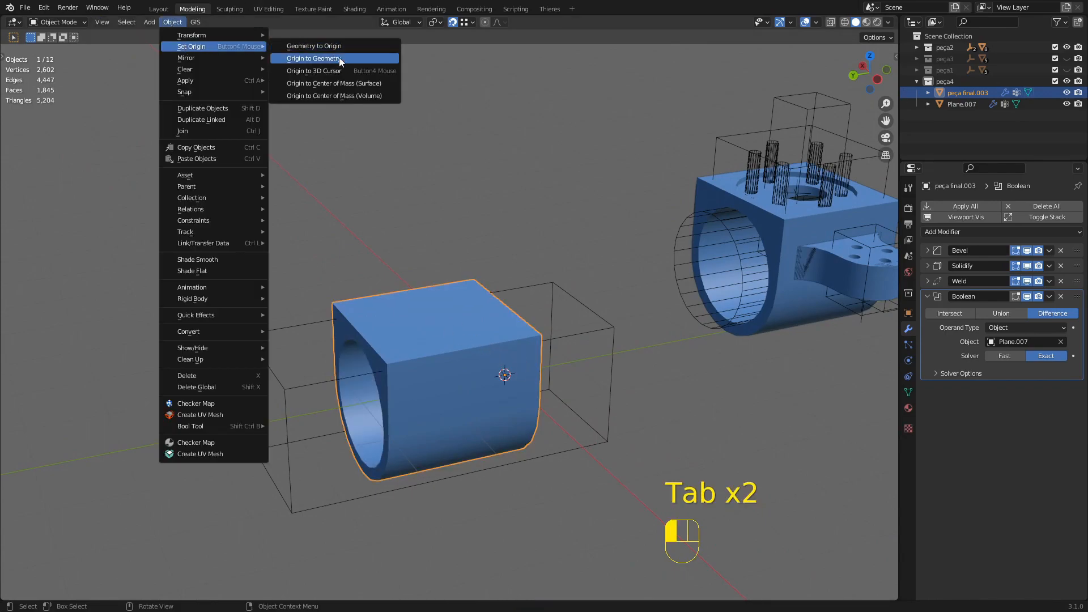
left_click(334, 59)
middle_click_drag(523, 315, 478, 405)
- Examine the four-vertex base plane of peça final.003 in Edit Mode, selecting its vertices, and return to Object Mode
key("Tab")
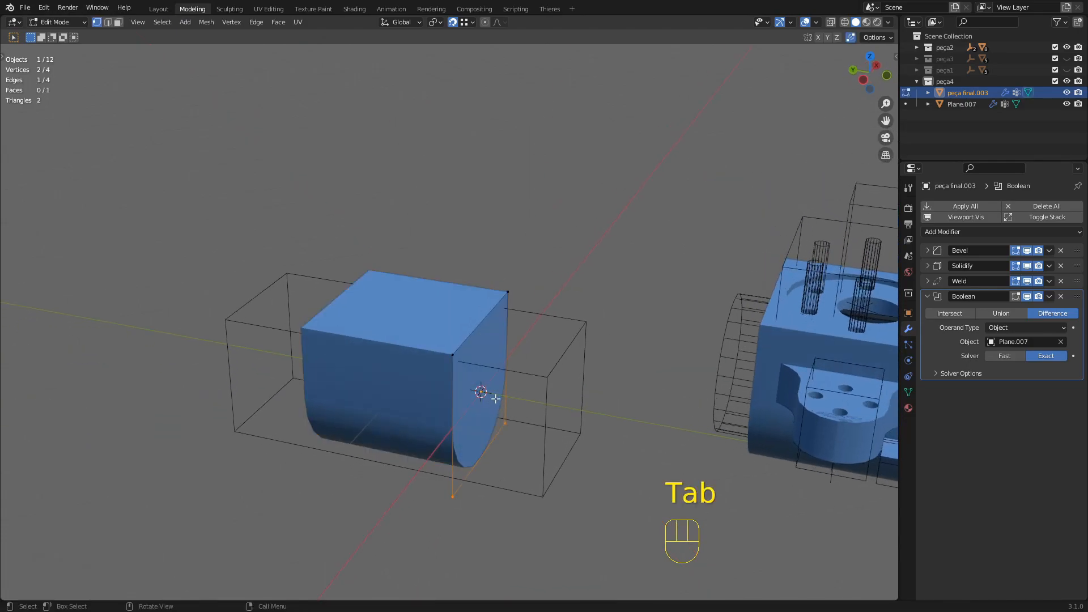
middle_click_drag(483, 363, 415, 236)
left_click_drag(422, 256, 529, 484)
middle_click_drag(494, 474, 519, 483)
middle_click_drag(372, 367, 529, 371)
left_click_drag(508, 224, 583, 491)
middle_click_drag(552, 421, 561, 427)
middle_click_drag(553, 345, 508, 284)
scroll(561, 381, "up", 2)
key("Tab")
key("Tab")
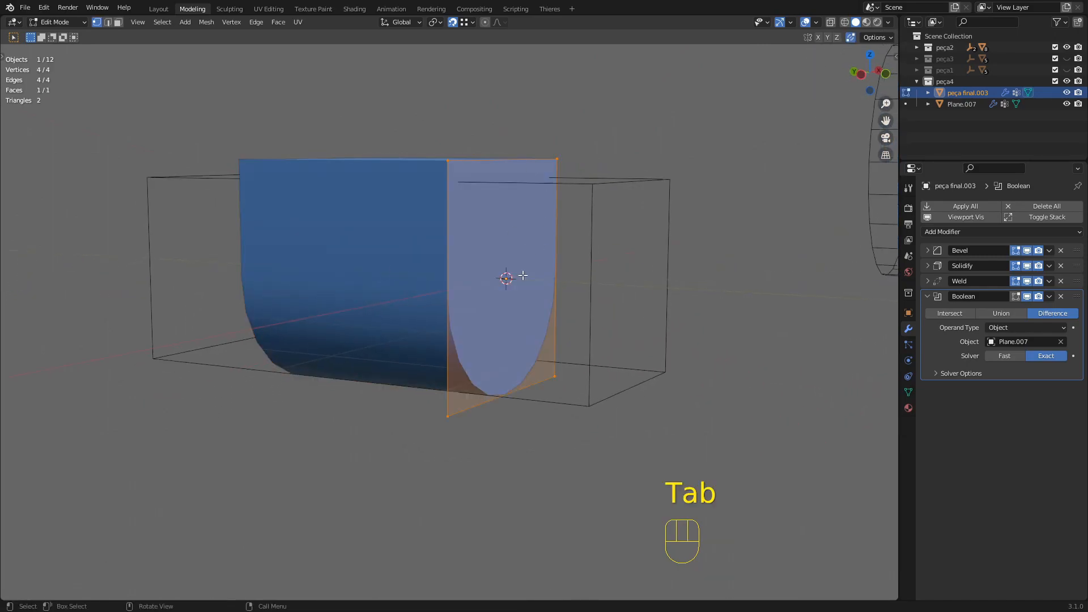
key("Tab")
- Duplicate the cutter Plane.007 26.356 cm upward along Z and rotate the copy 90° about the X axis
middle_click_drag(423, 338, 465, 374)
scroll(495, 391, "down", 3)
left_click(535, 353)
middle_click_drag(545, 332, 586, 341)
left_click(596, 308)
key("shift+d")
key("z")
left_click(651, 283)
middle_click_drag(650, 265, 589, 329)
type("rx")
type("90")
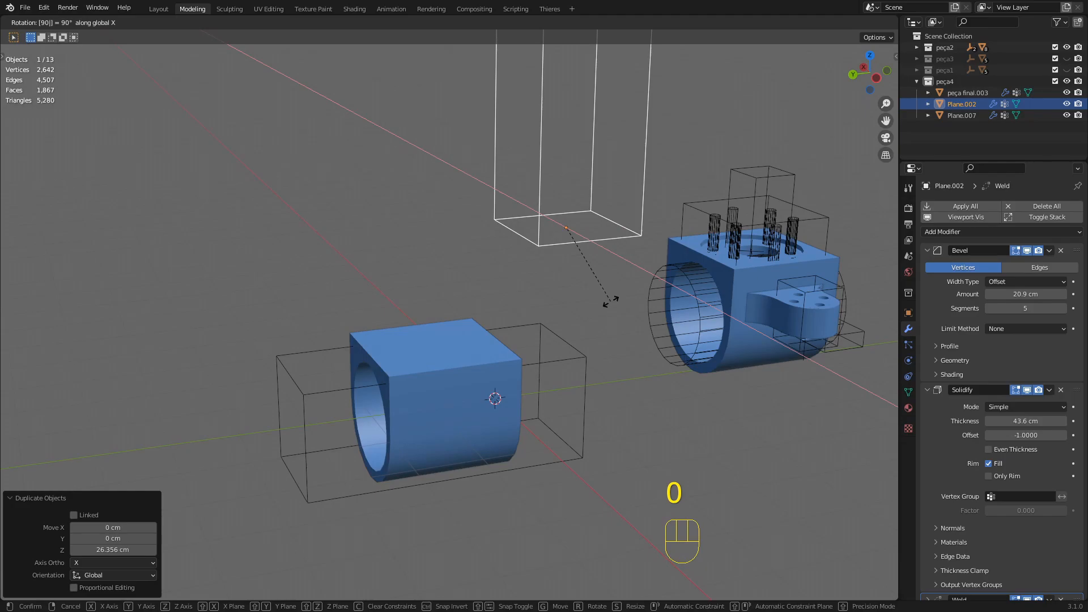
key("Return")
- Move the rotated cutter 21.399 cm along Y to sit over the block and lower it 16.781 cm along Z
middle_click_drag(612, 304, 570, 240)
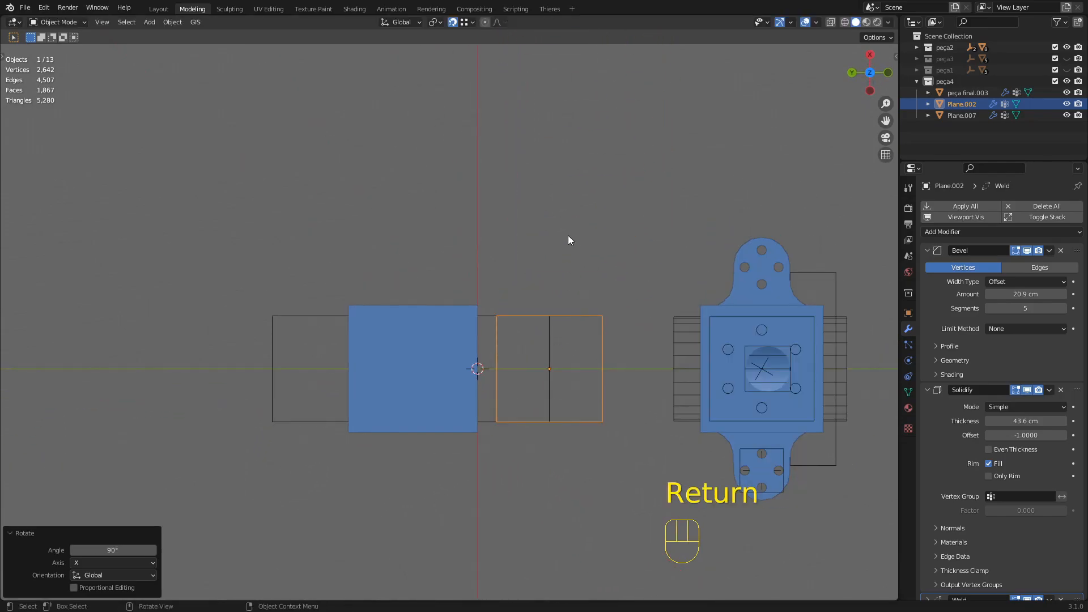
key("g")
key("x")
key("y")
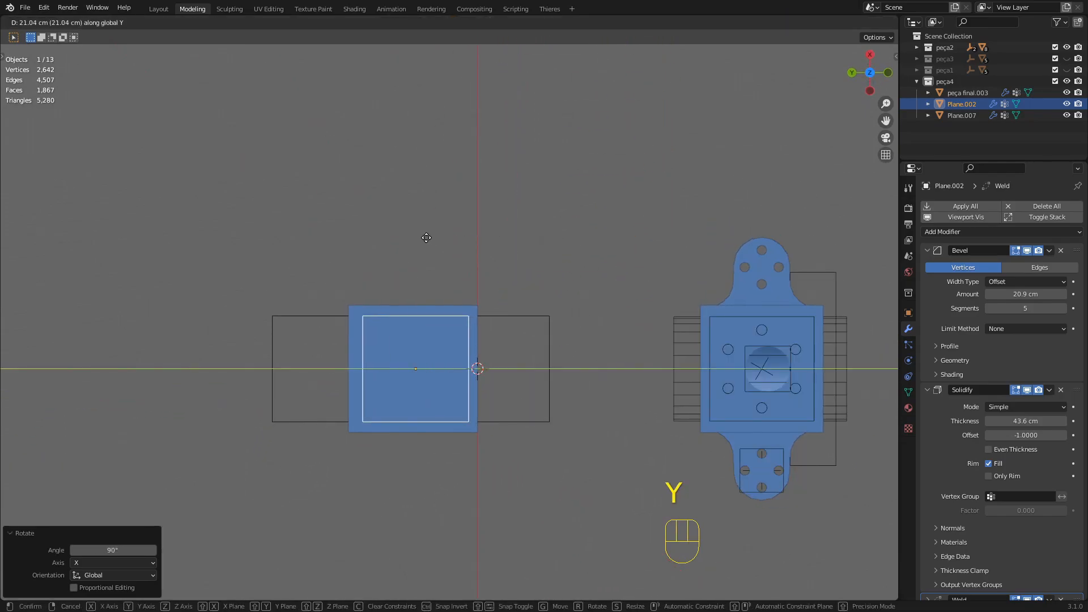
left_click(423, 238)
middle_click_drag(423, 287, 519, 280)
key("g")
key("z")
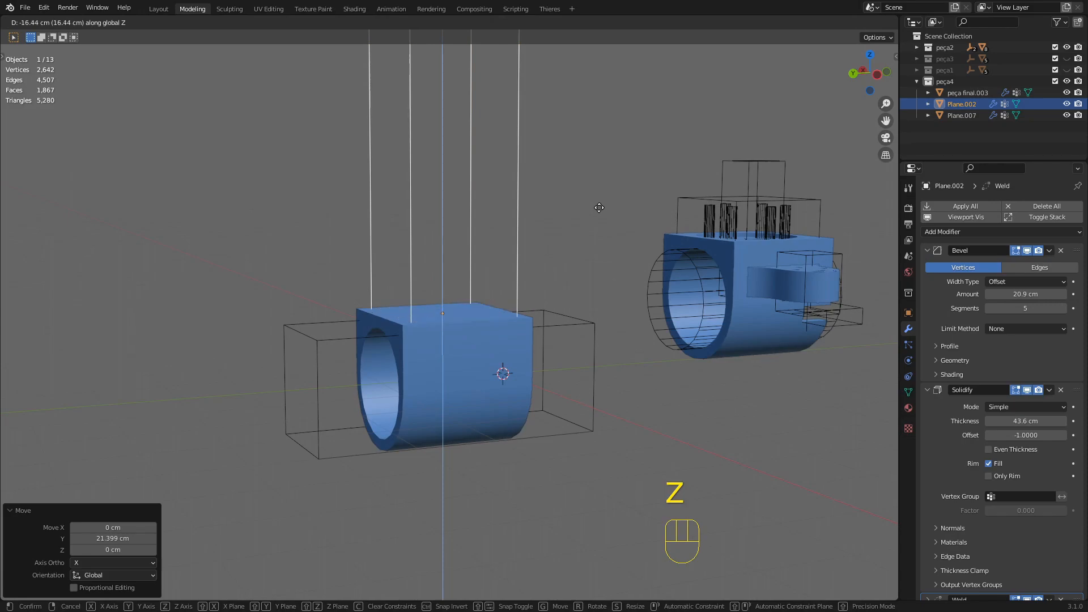
left_click(599, 208)
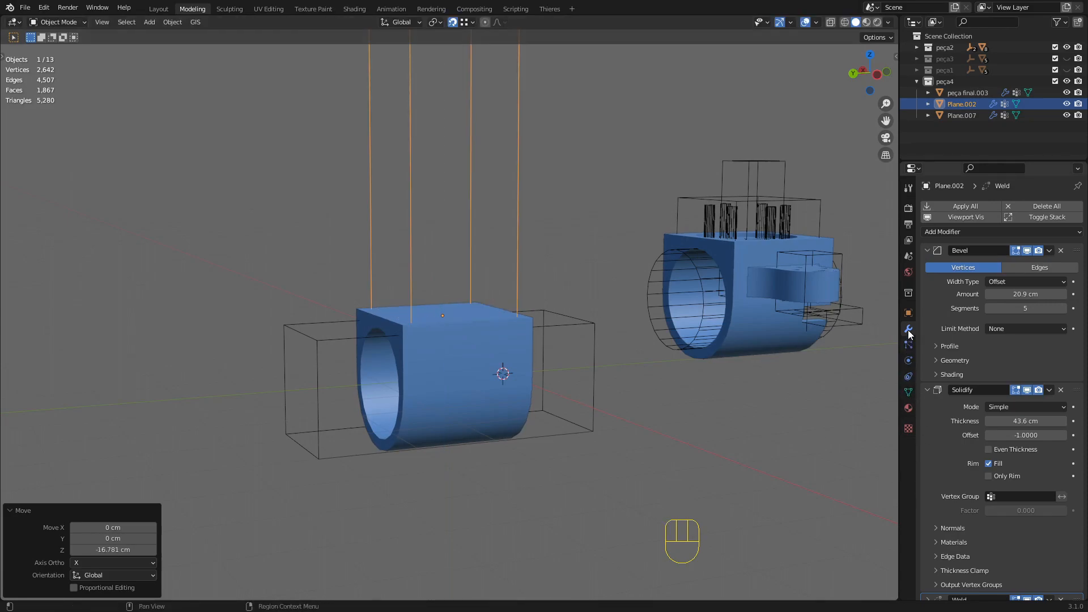
- Set the viewport display of the vertical cutter Plane.002 to Wire
left_click(908, 313)
scroll(1002, 517, "down", 2)
left_click_drag(1025, 546, 1011, 521)
middle_click_drag(556, 360, 686, 423)
key("g")
key("z")
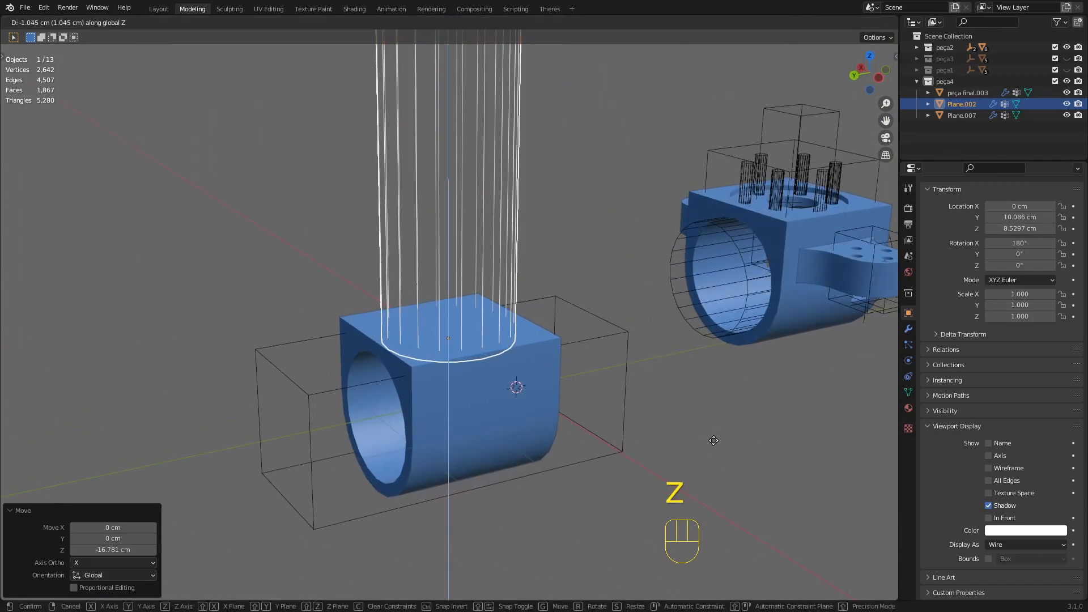
key("Escape")
- Raise the two upper vertices of peça final.003 by about 2 cm along Z in Edit Mode and return to Object Mode
left_click(469, 348)
key("Tab")
middle_click_drag(469, 348, 388, 337)
middle_click_drag(459, 289, 497, 323)
key("Tab")
key("Tab")
left_click(476, 293)
key("g")
key("z")
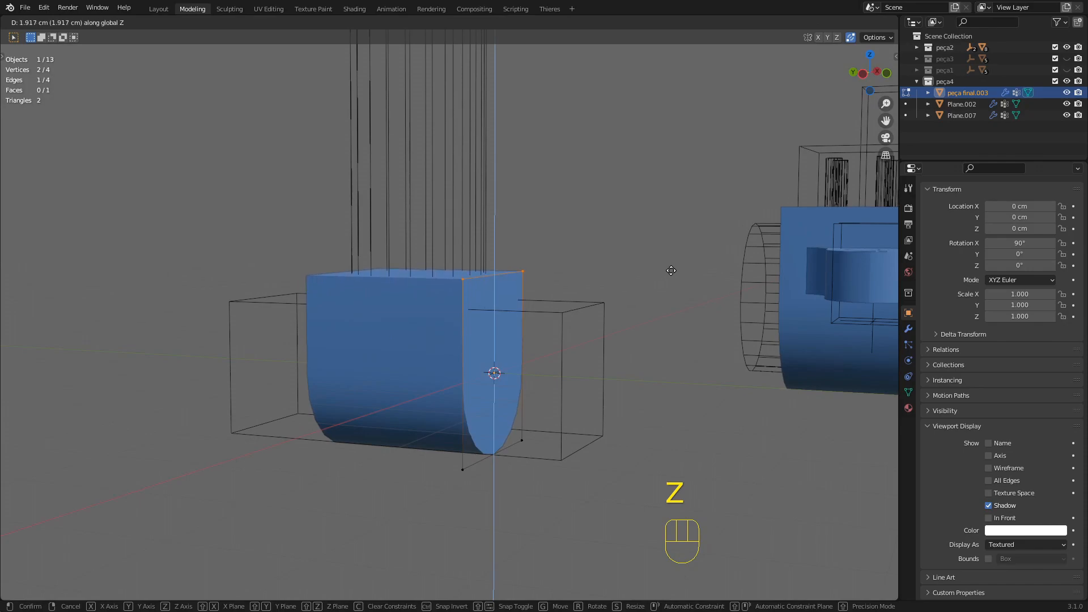
left_click(673, 267)
key("Tab")
middle_click_drag(586, 351, 570, 240)
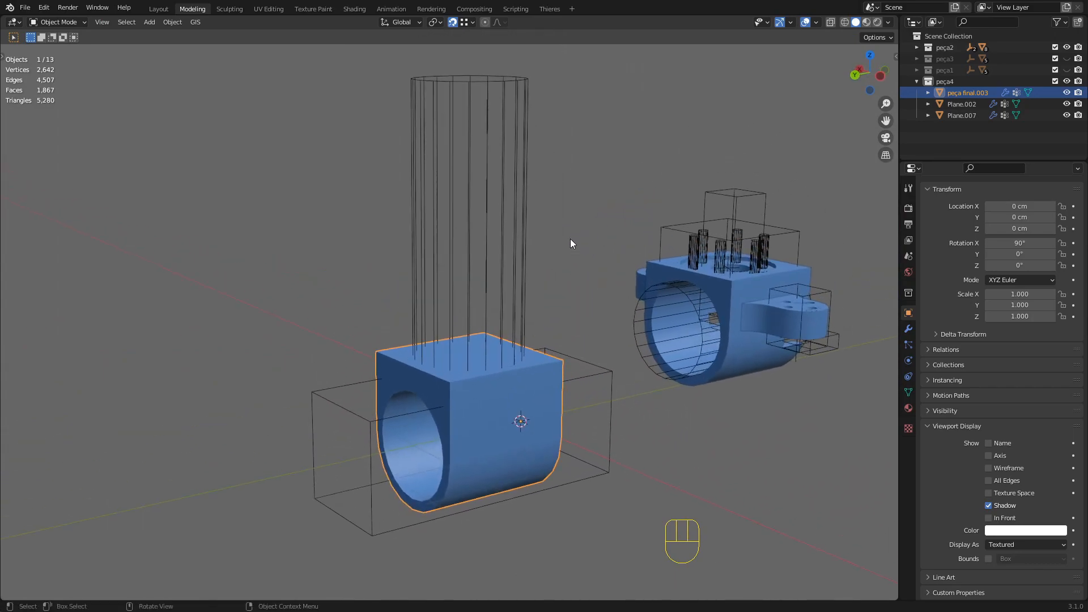
- Open the modifier stack of peça final.003 and examine its Boolean settings alongside the vertical cutter
left_click(484, 269)
middle_click_drag(485, 269, 540, 351)
left_click(540, 351)
left_click(539, 294)
left_click(908, 329)
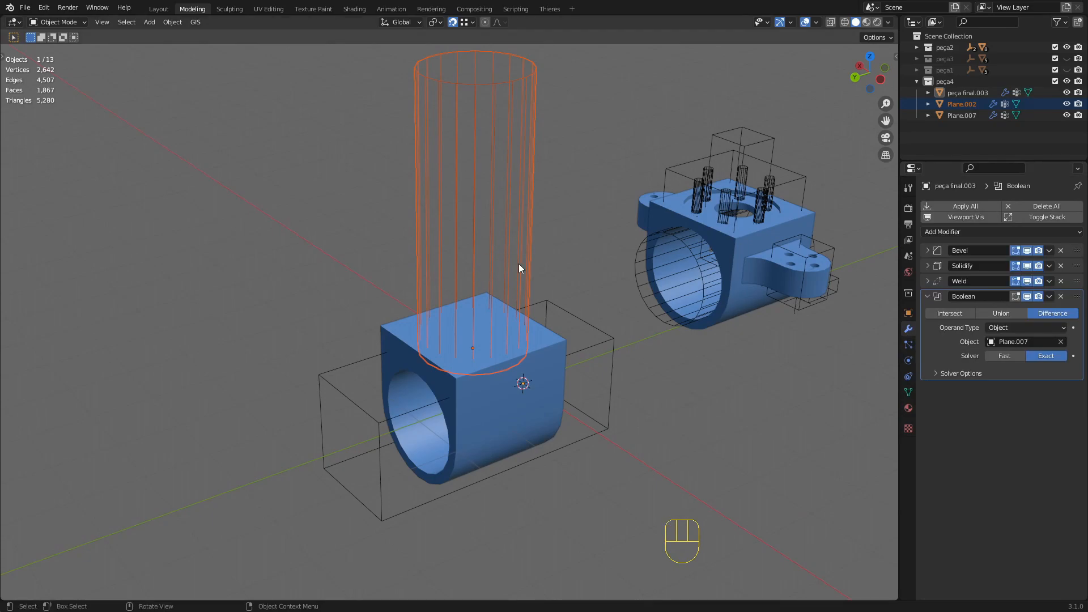
middle_click_drag(501, 276, 489, 223)
middle_click_drag(559, 221, 568, 291, "shift")
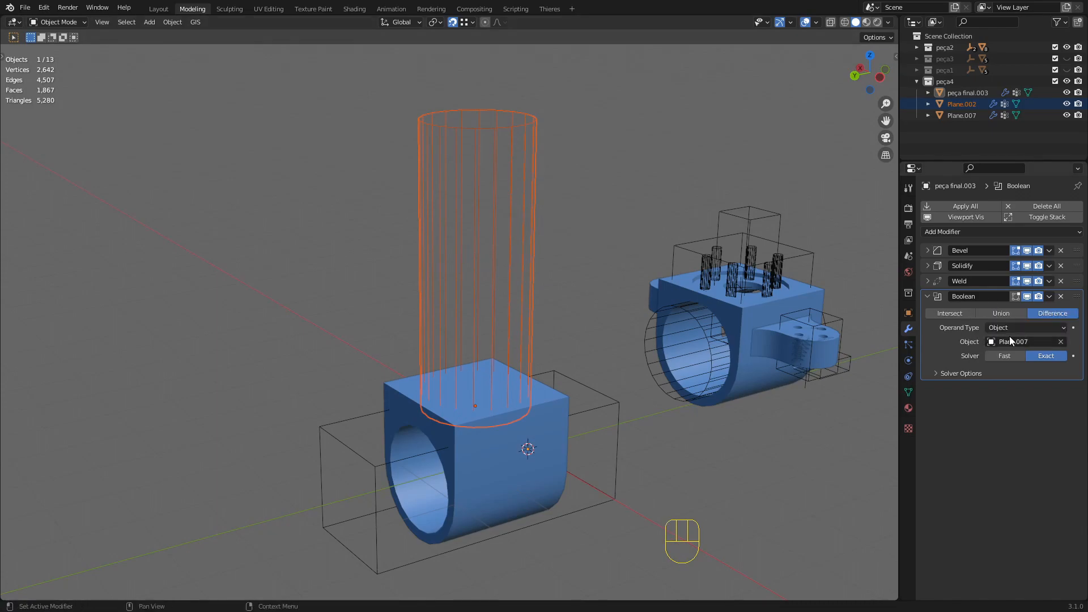
left_click(1061, 296)
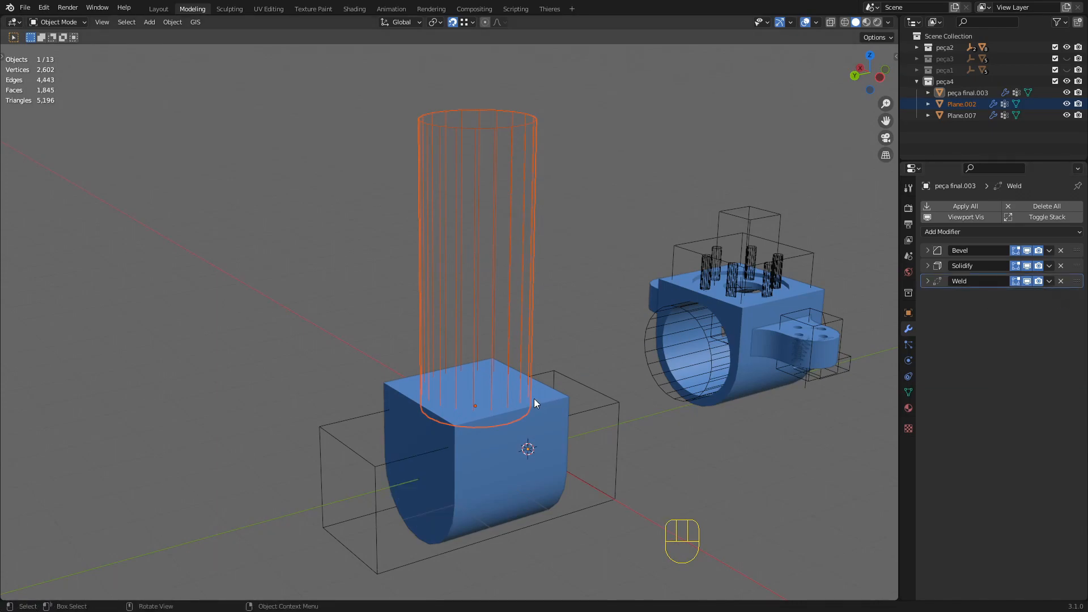
middle_click_drag(554, 389, 569, 381)
key("ctrl+z")
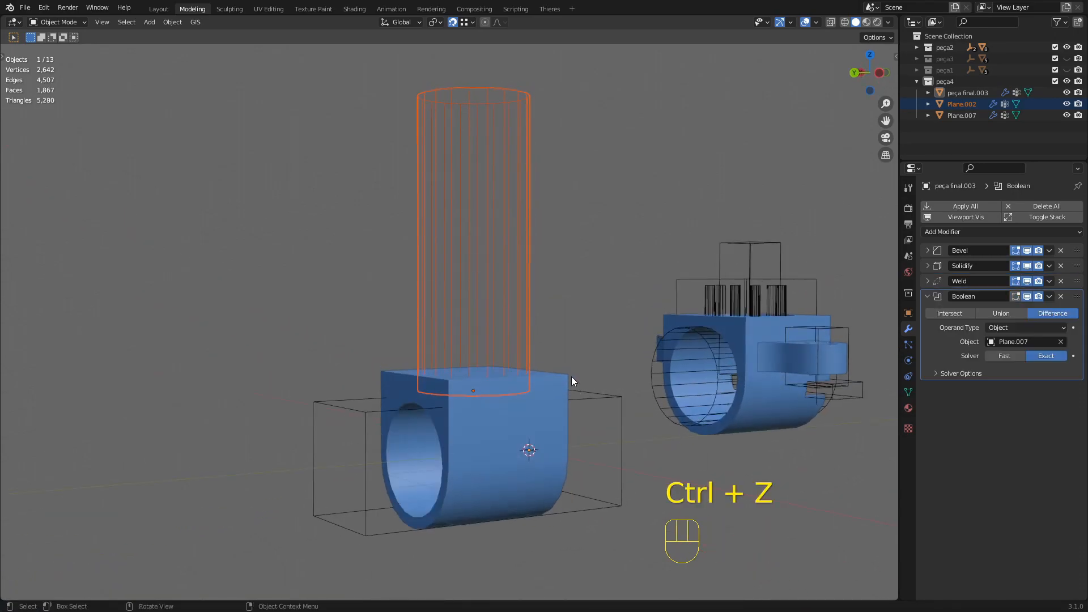
- Inspect the modifier stacks of the cutters Plane.007 and Plane.002, collapsing the Bevel and Solidify settings
left_click(375, 420)
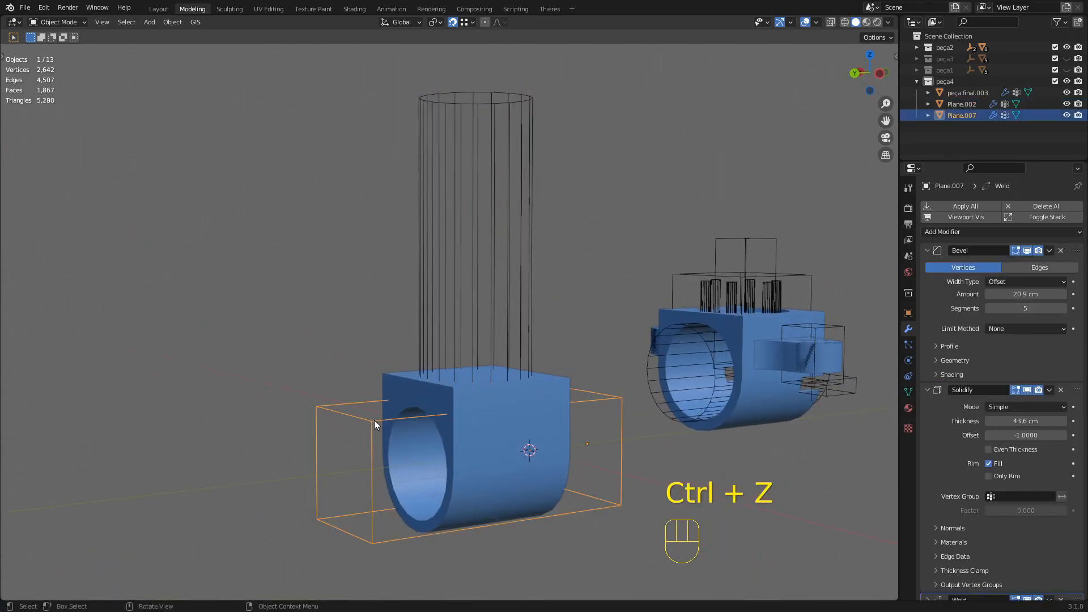
left_click(521, 319)
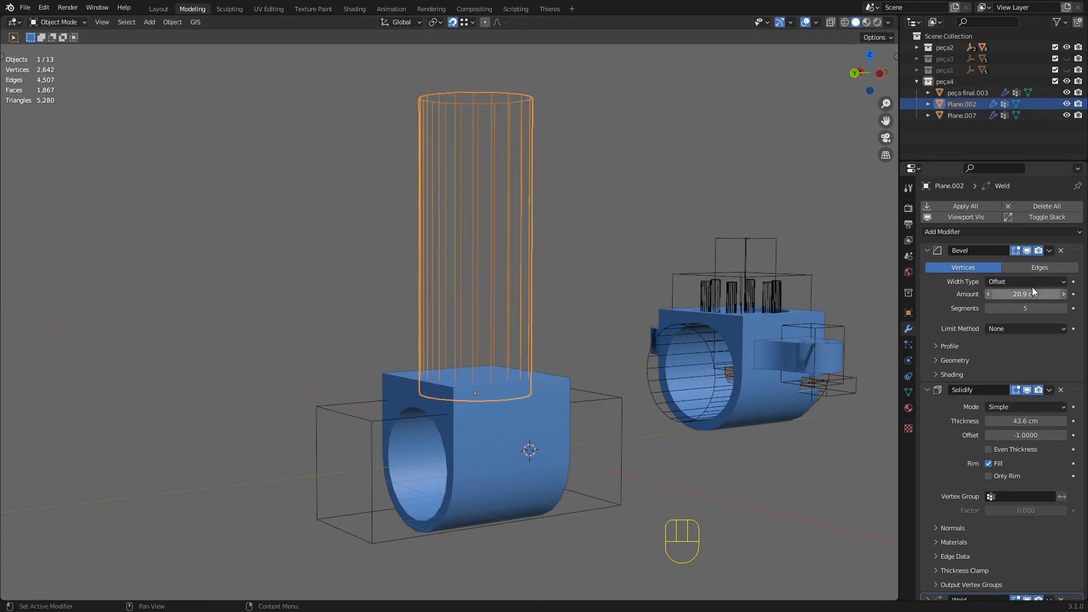
left_click(927, 249)
left_click(928, 265)
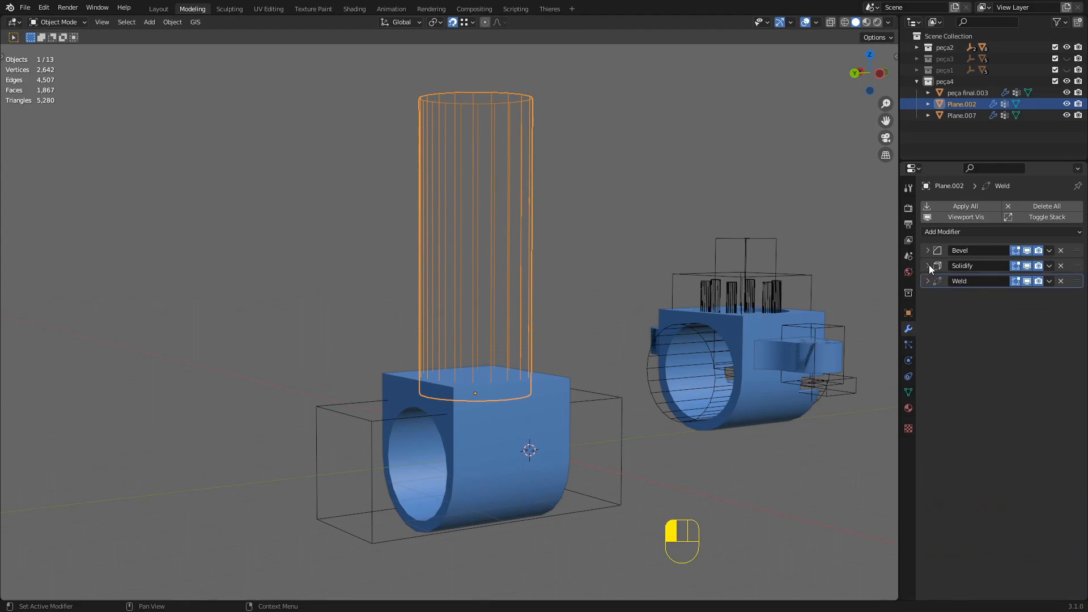
left_click(570, 296)
left_click(528, 242)
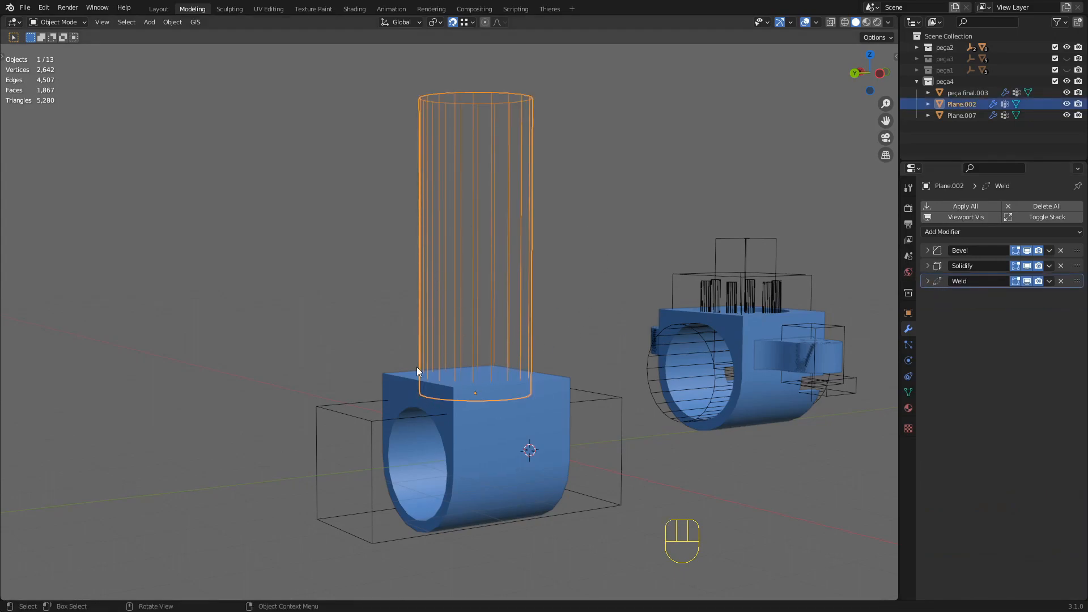
left_click(384, 416)
middle_click_drag(510, 357, 539, 315)
left_click(473, 434)
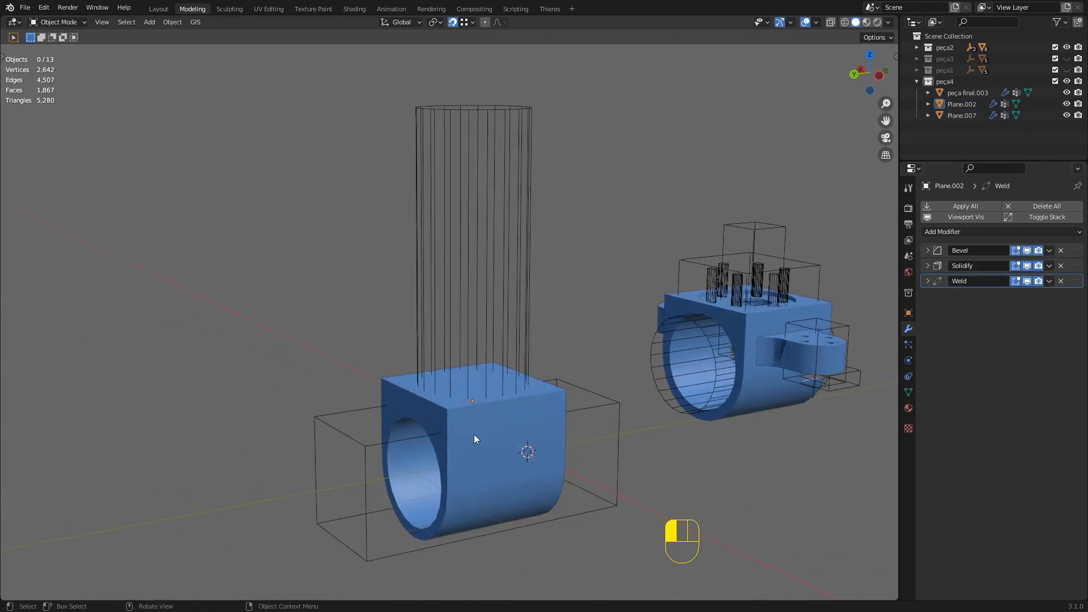
left_click_drag(582, 196, 461, 253)
left_click(531, 227)
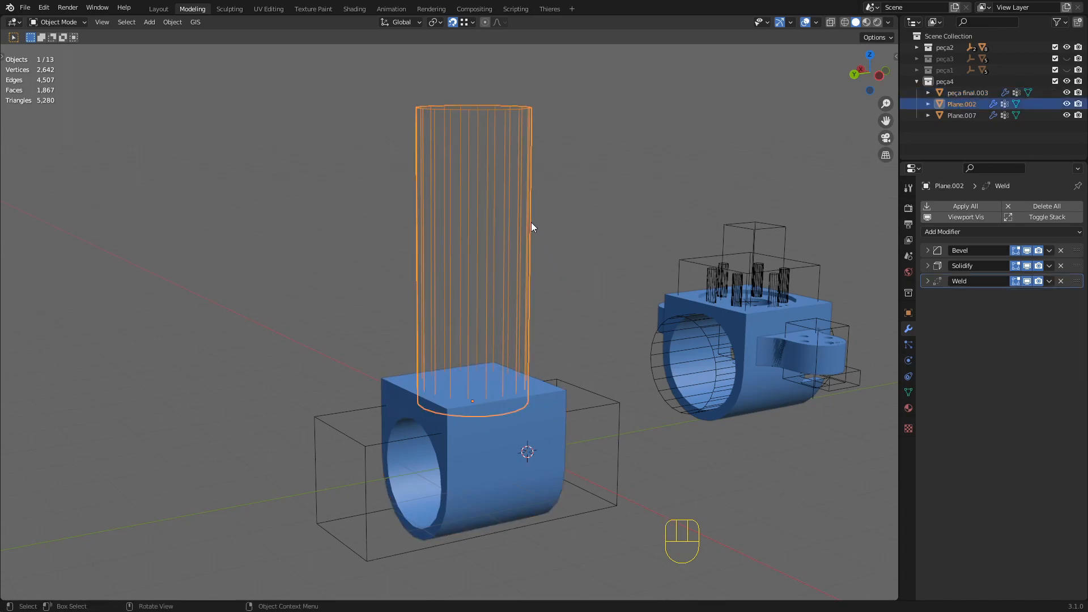
middle_click_drag(524, 234, 550, 221, "shift")
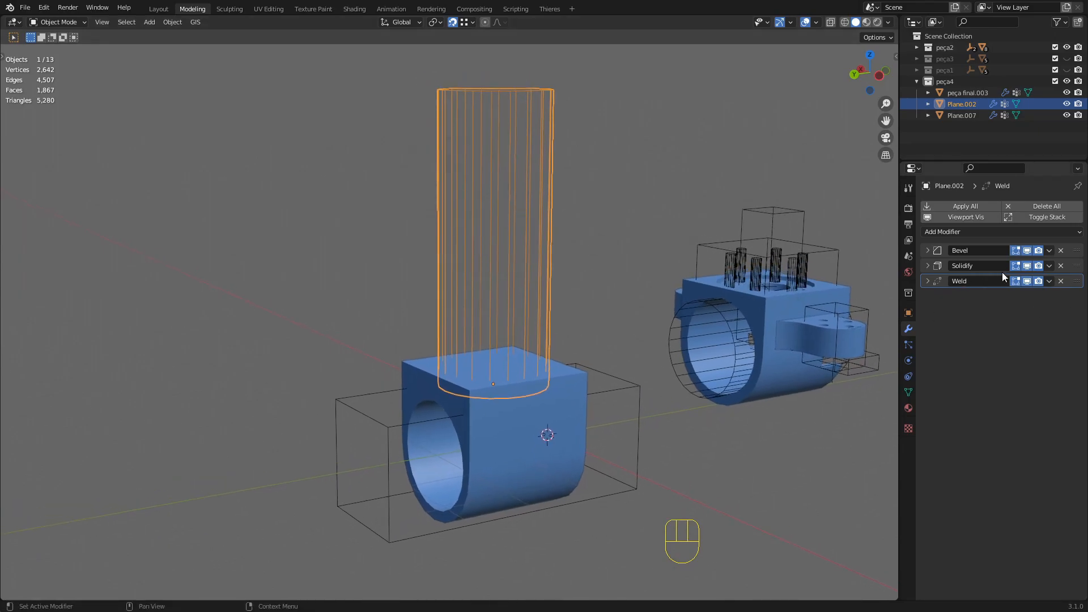
- Duplicate the Boolean Difference modifier on peça final.003 and check which cutter, Plane.007, it uses
left_click(572, 375)
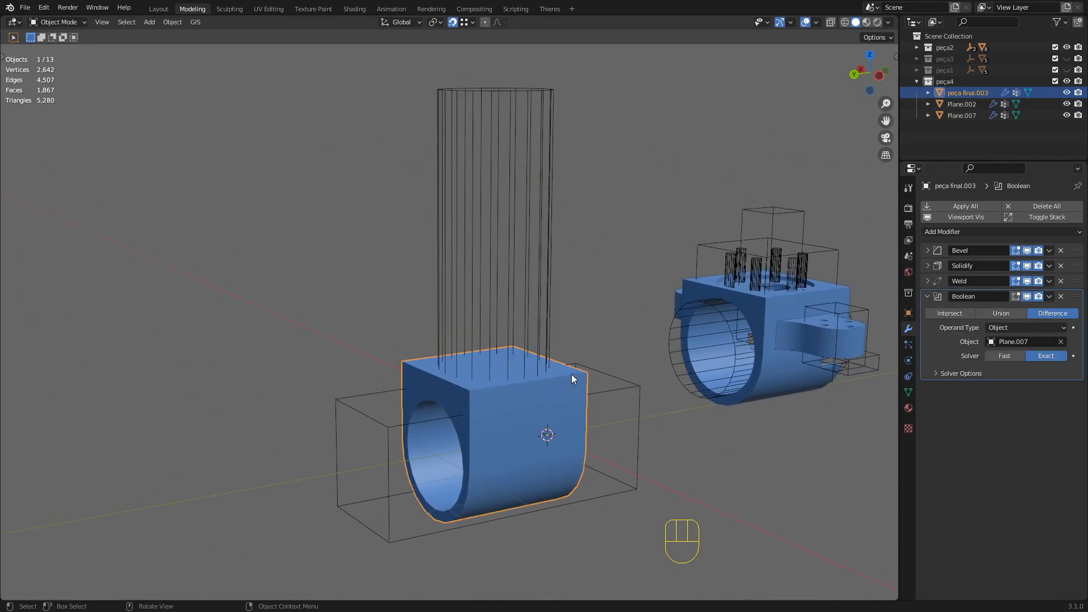
left_click(1049, 297)
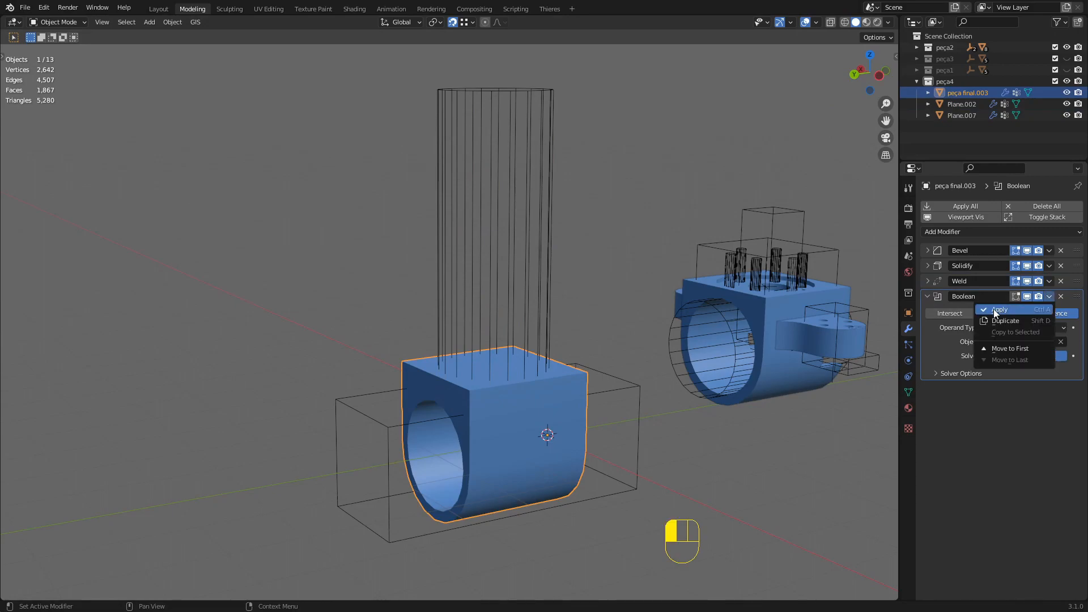
left_click(1003, 320)
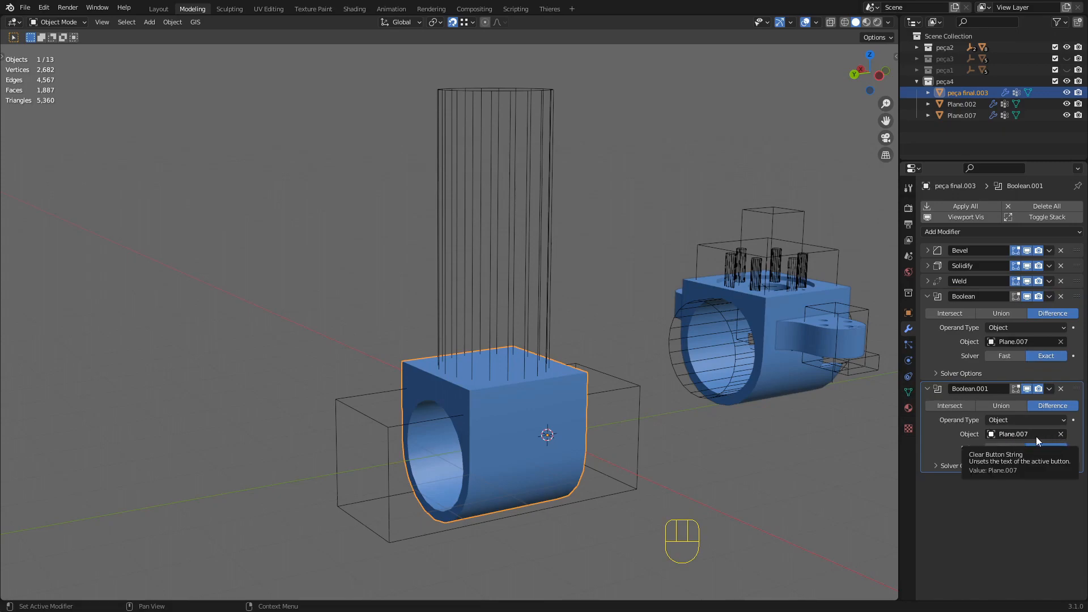
left_click(383, 426)
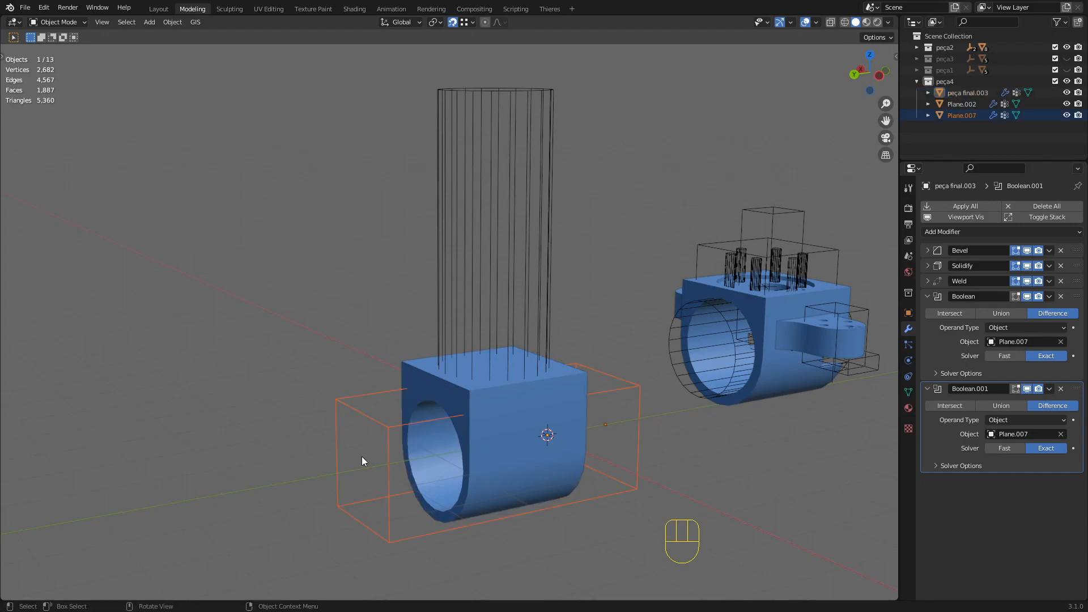
- Replace the duplicated Boolean's cutter object with the vertical cylinder Plane.002 to cut into the block's upper face
left_click(1061, 434)
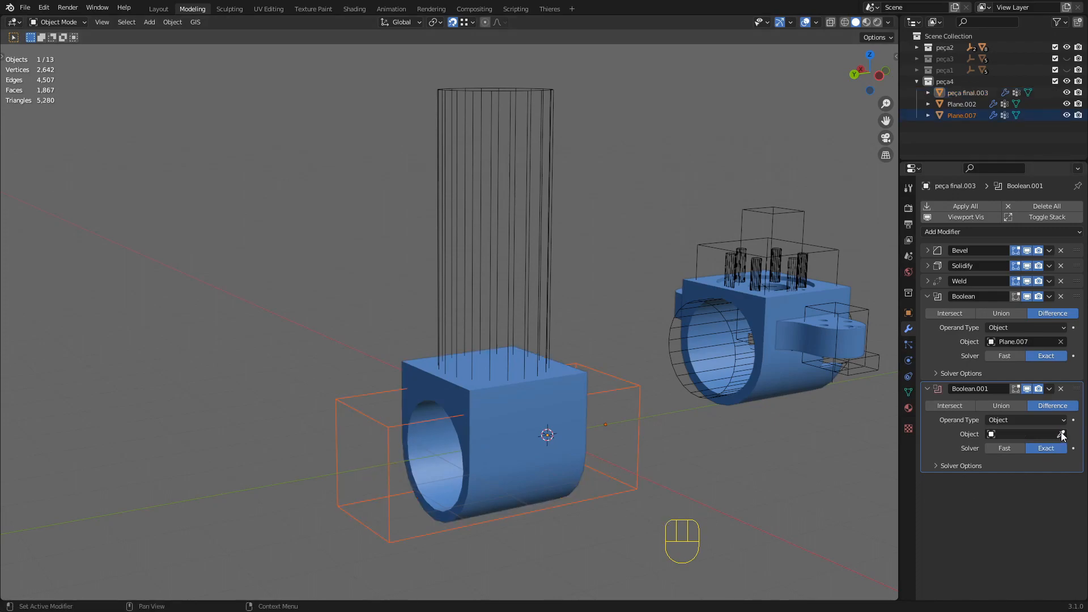
left_click(1062, 435)
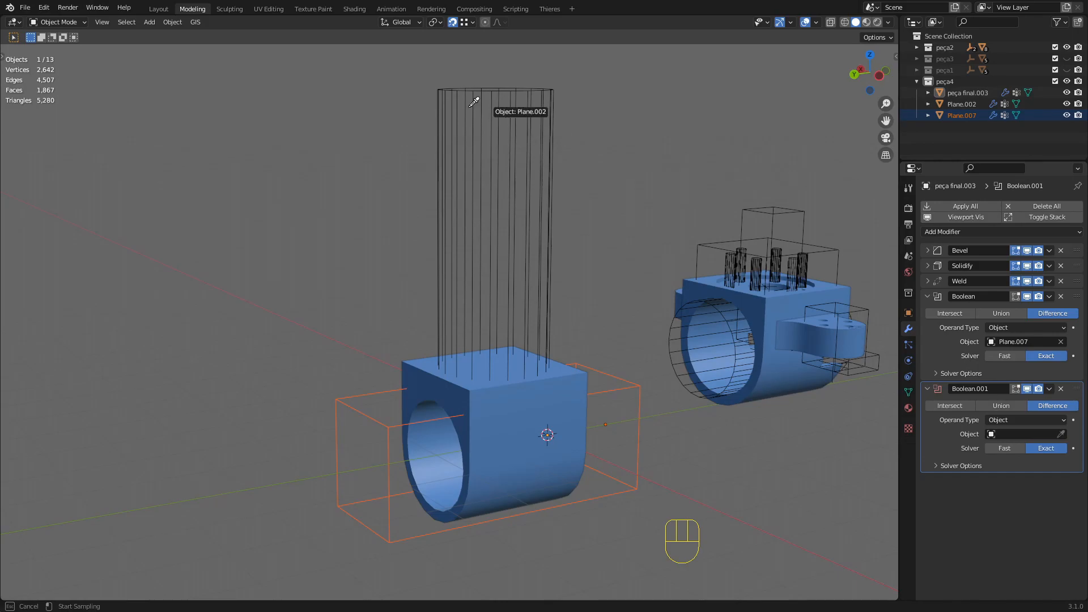
left_click(499, 80)
scroll(526, 284, "up", 4)
mouse_move(525, 284)
middle_mouse_down()
mouse_move(518, 382)
mouse_move(511, 287)
mouse_move(527, 257)
mouse_move(518, 273)
middle_mouse_up()
scroll(532, 277, "down", 1)
scroll(533, 276, "down", 2)
mouse_move(528, 318)
middle_mouse_down()
mouse_move(539, 308)
mouse_move(546, 317)
middle_mouse_up()
left_click(546, 318)
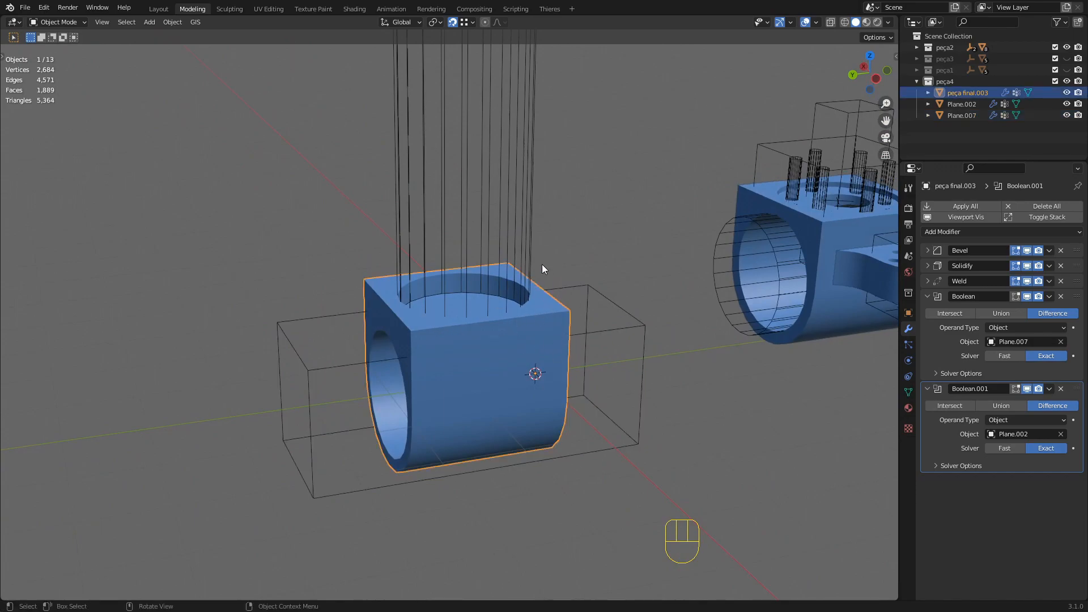
- Lower the cutter Plane.002 4.406 cm along Z, then further down until it reaches into the horizontal bore
left_click(522, 219)
scroll(676, 194, "up", 3)
key("g")
key("z")
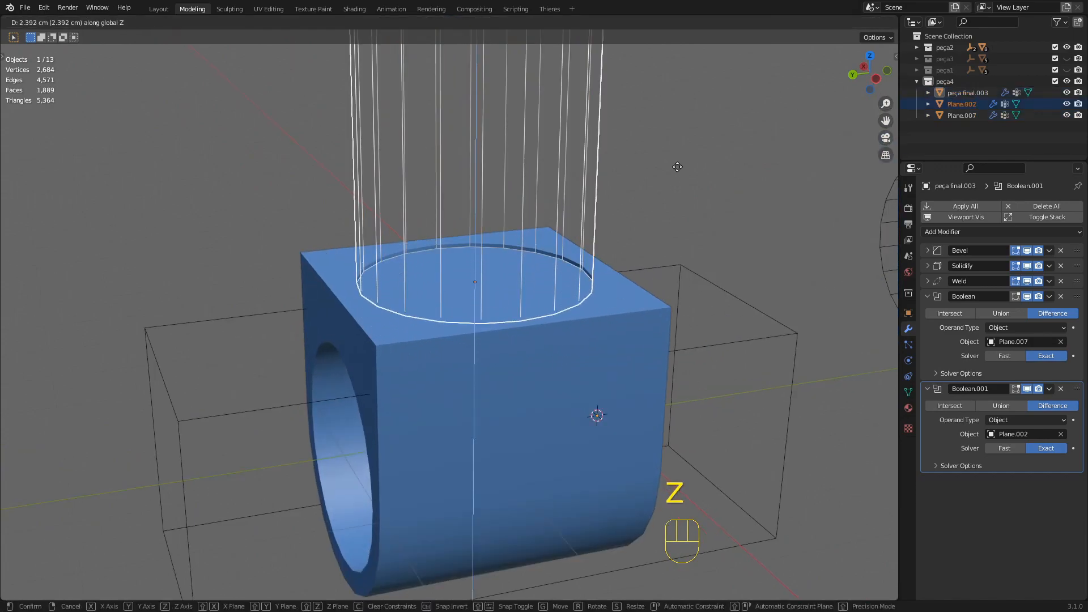
left_click(771, 245)
middle_click_drag(499, 284, 576, 216)
key("g")
key("z")
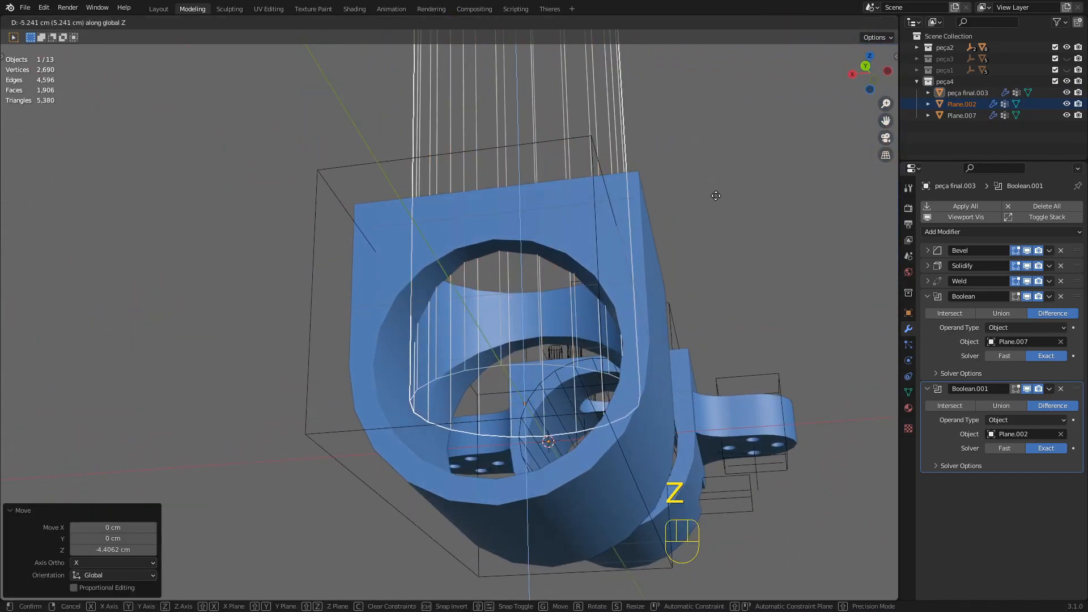
left_click(688, 213)
middle_click_drag(688, 213, 595, 314)
- Shrink the base face of Plane.002 in Edit Mode, scaling it by 0.836 and again by 0.907
key("Tab")
mouse_move(469, 183)
middle_mouse_down()
mouse_move(462, 119)
mouse_move(514, 169)
mouse_move(563, 359)
mouse_move(745, 382)
mouse_move(697, 307)
mouse_move(828, 308)
middle_mouse_up()
key("Tab")
key("Tab")
key("z")
key("s")
left_click(708, 381)
key("z")
left_click(778, 385)
scroll(697, 306, "up", 5)
key("s")
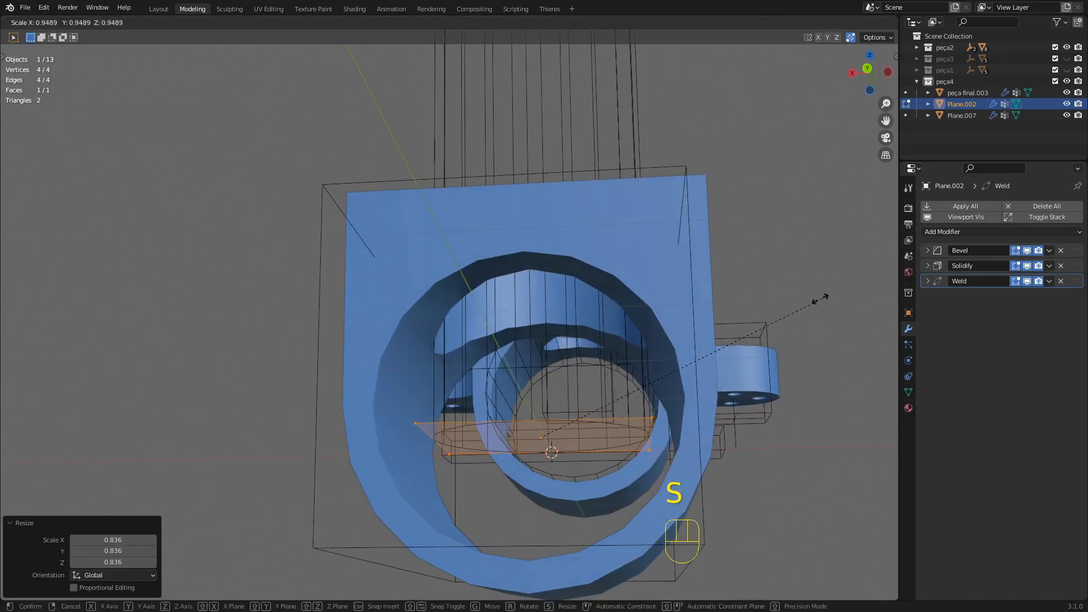
left_click(805, 306)
- Enlarge the base face of Plane.002, scaling it by 1.105 and again by 1.090
middle_click_drag(748, 318, 493, 347)
scroll(493, 347, "up", 5)
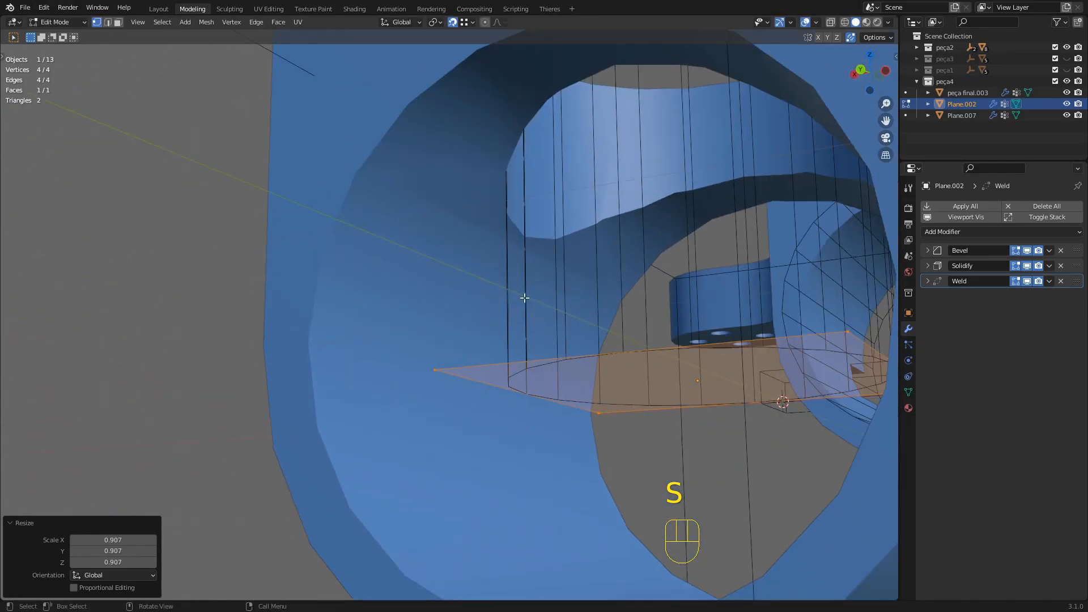
key("s")
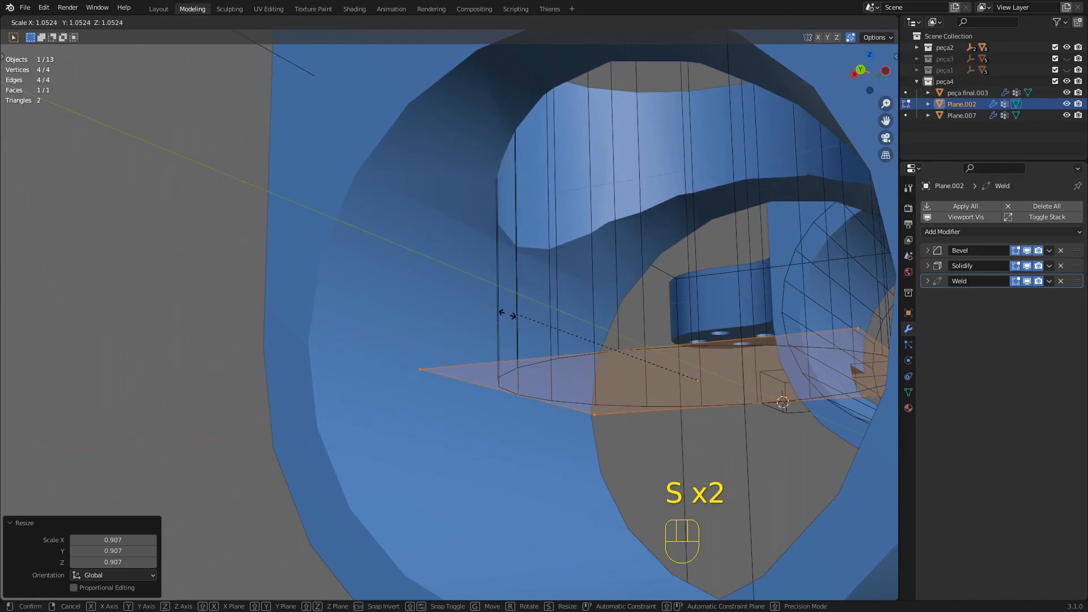
left_click(498, 311)
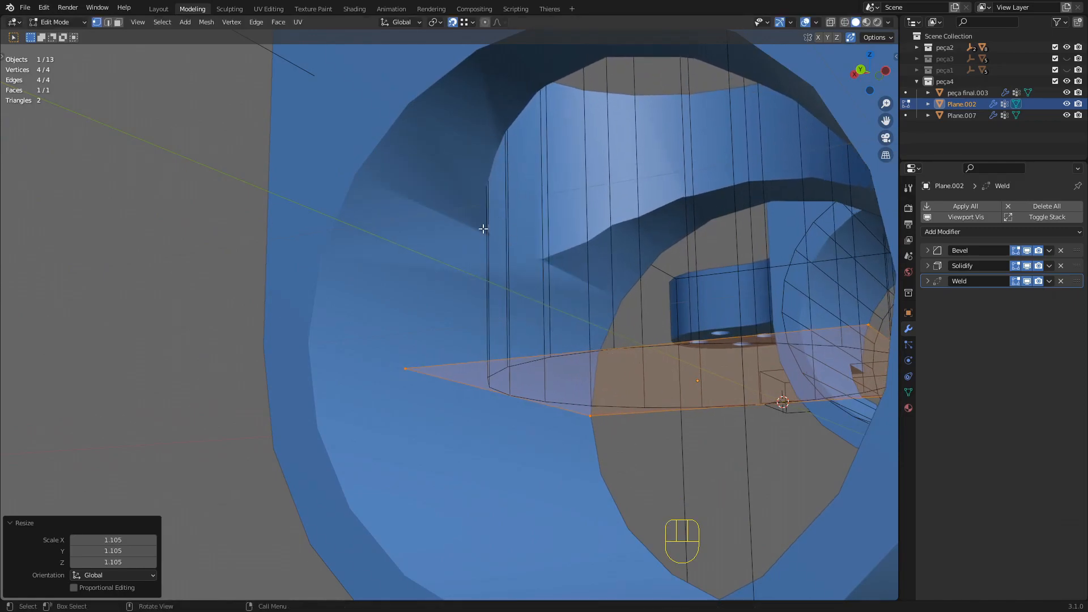
key("s")
left_click(461, 228)
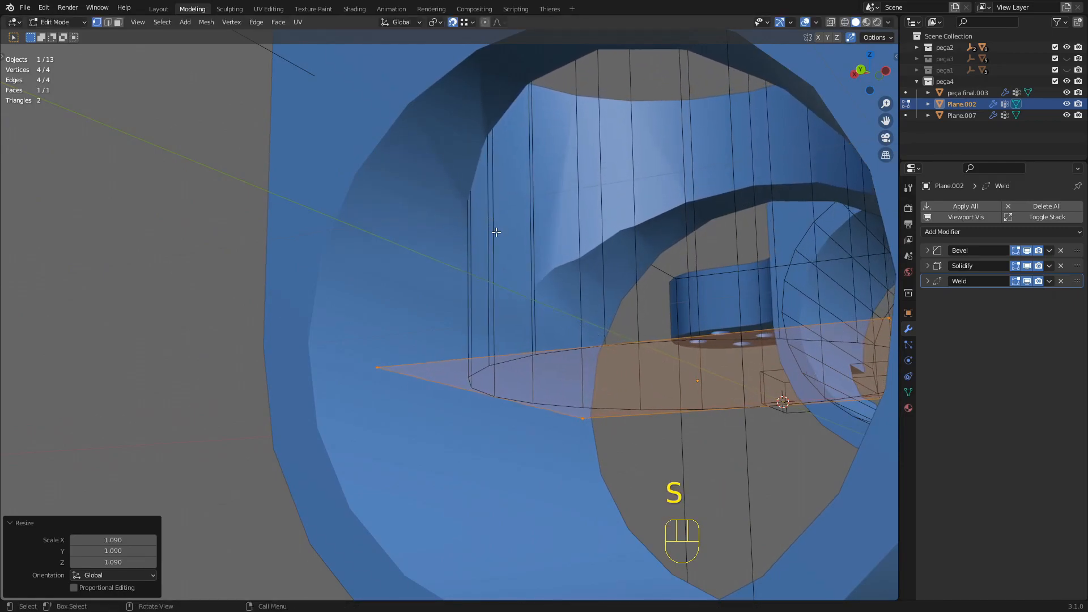
scroll(496, 232, "down", 4)
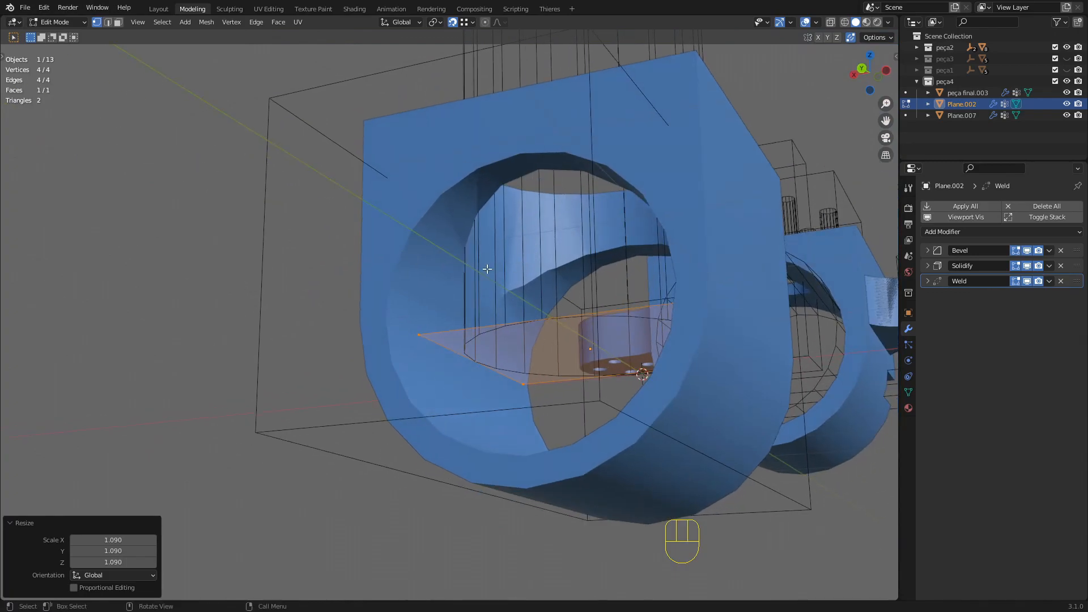
mouse_move(482, 262)
middle_mouse_down()
mouse_move(486, 277)
mouse_move(486, 258)
mouse_move(465, 257)
middle_mouse_up()
scroll(486, 275, "up", 1)
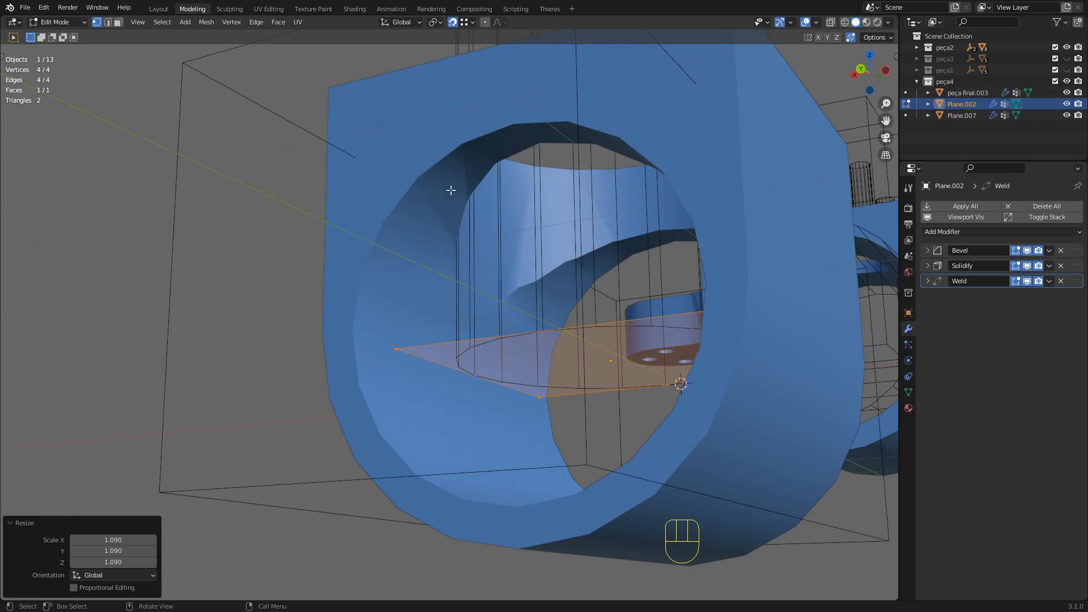
- Return to Object Mode and raise the cutter Plane.002 11.059 cm along Z for a shallow recess
middle_click_drag(492, 361, 590, 238)
key("s")
key("Escape")
key("Tab")
key("g")
key("z")
left_click(805, 333)
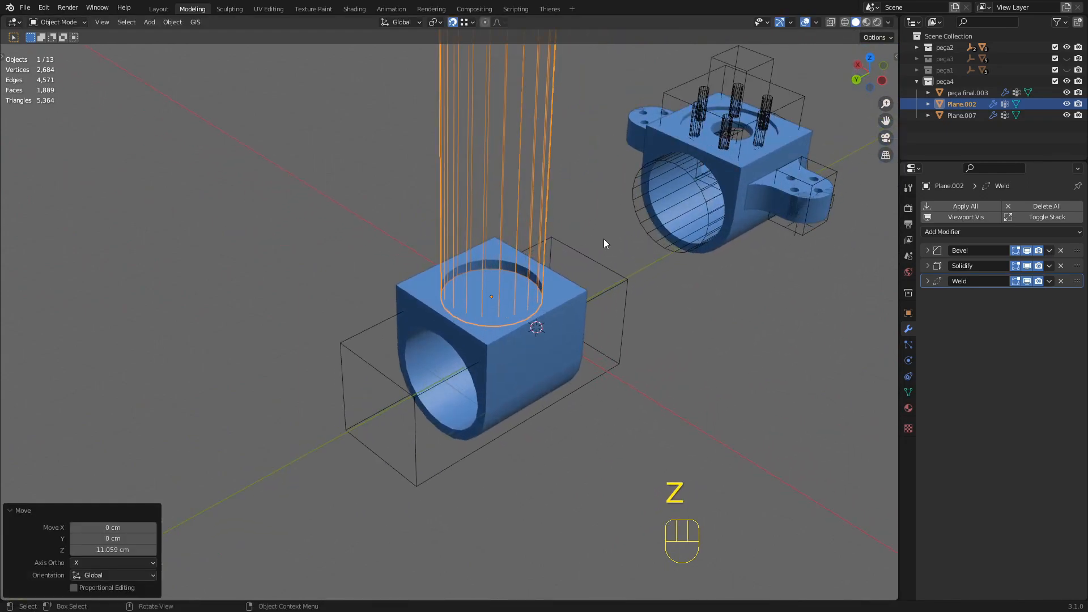
- Set the Solidify thickness of the cutter Plane.002 to 7.6 cm
left_click(927, 265)
left_click_drag(1025, 297, 986, 297)
scroll(641, 295, "up", 2)
middle_click_drag(641, 296, 630, 276)
middle_click_drag(629, 276, 604, 230)
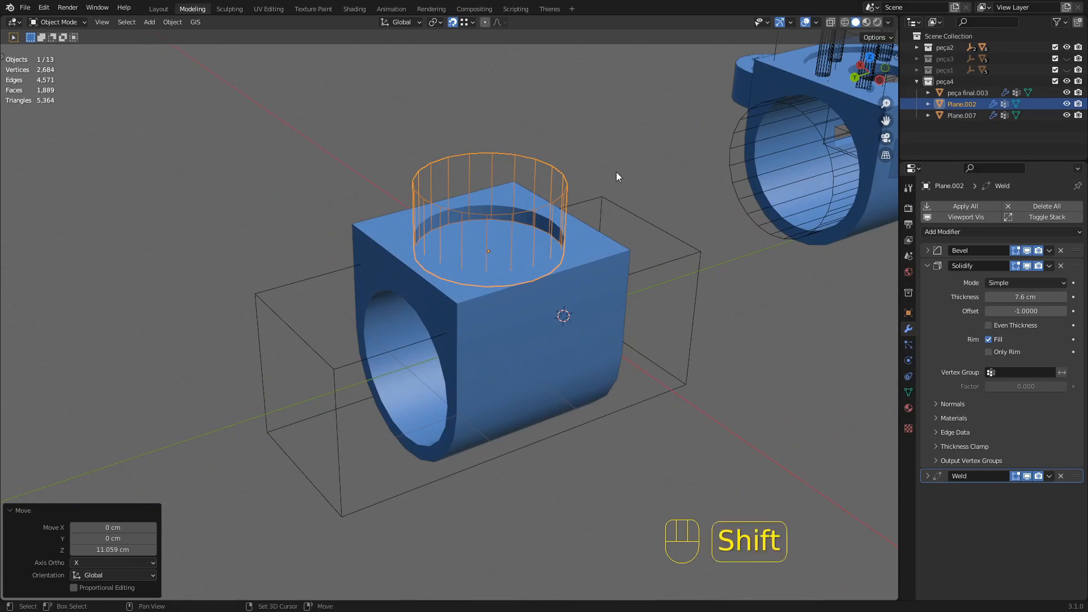
- Duplicate the cutter Plane.002 in place and scale down the copy's face in Edit Mode to a smaller concentric circle
key("shift+d")
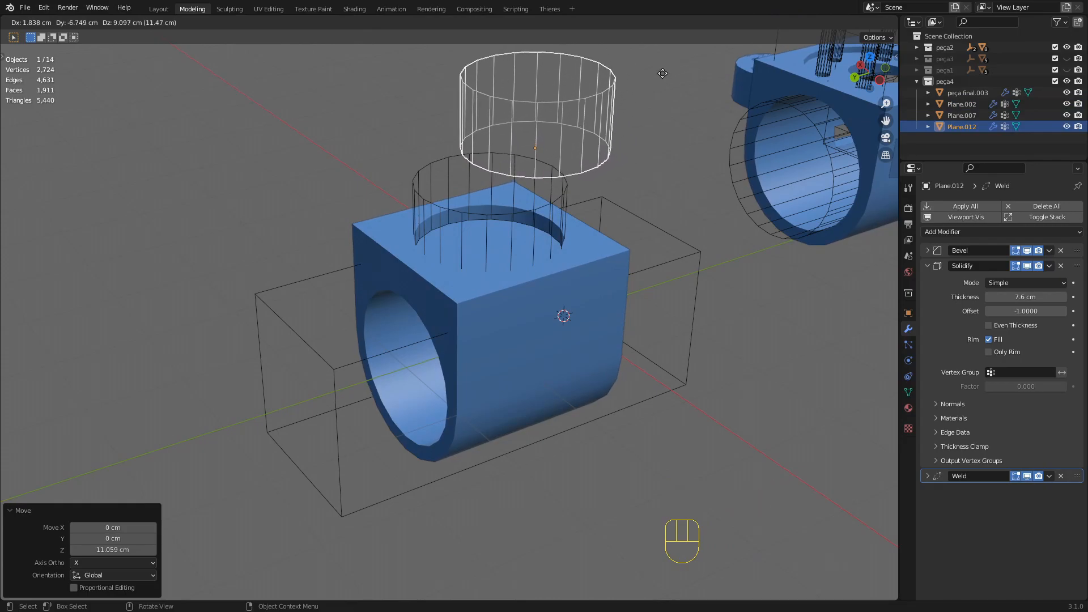
key("Escape")
mouse_move(662, 74)
middle_mouse_down()
mouse_move(588, 208)
mouse_move(707, 250)
mouse_move(713, 309)
middle_mouse_up()
key("Tab")
key("z")
mouse_move(809, 359)
middle_mouse_down()
mouse_move(761, 336)
mouse_move(779, 282)
middle_mouse_up()
key("s")
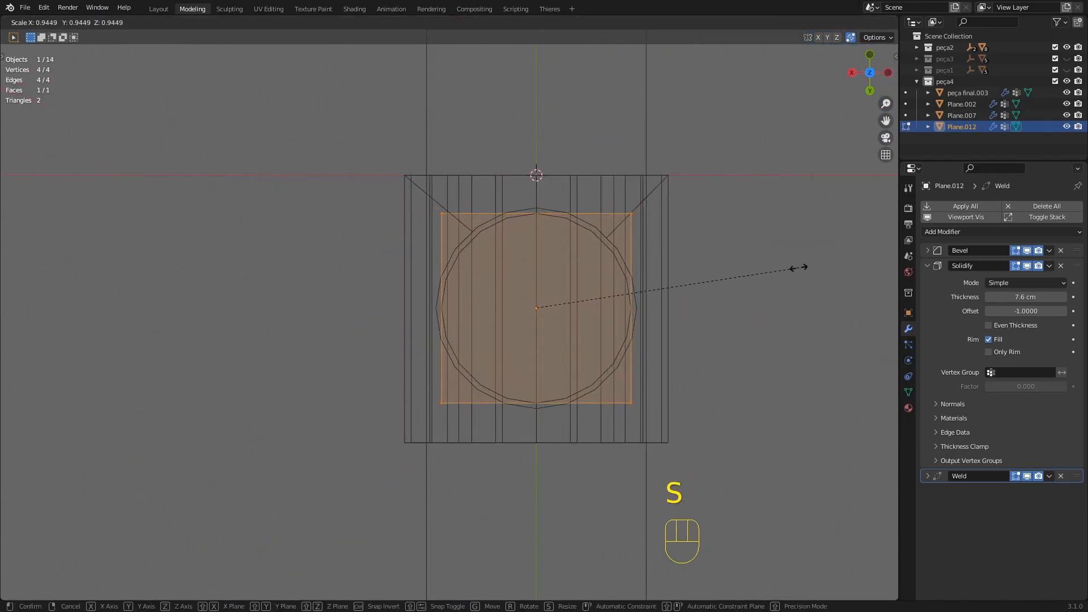
left_click(762, 275)
key("z")
middle_click_drag(601, 262, 628, 261)
key("Tab")
- Lower the smaller cutter 1.35 cm along Z below the recess
middle_click_drag(600, 185, 654, 101)
key("g")
key("z")
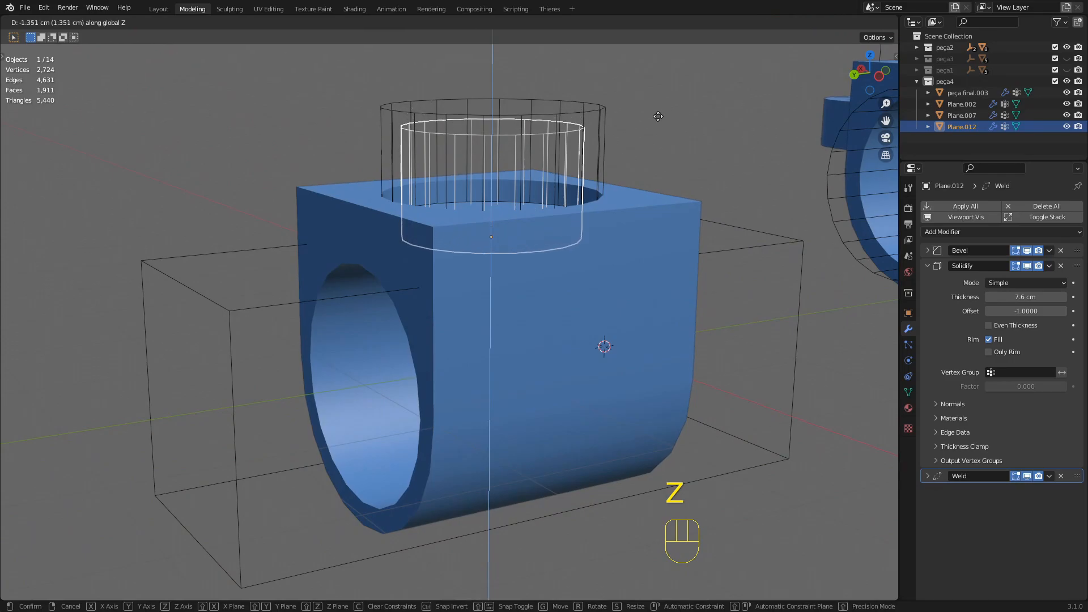
left_click(659, 117)
middle_click_drag(660, 116, 583, 211)
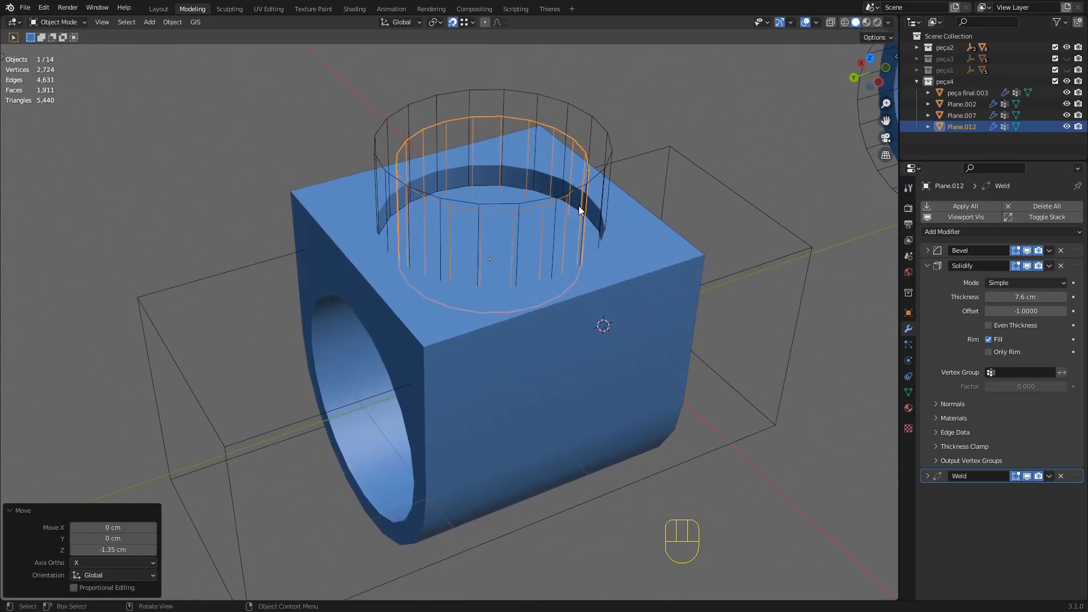
- Duplicate the last Boolean Difference modifier on peça final.003 and assign Plane.012 as the copy's cutter object
left_click(673, 273)
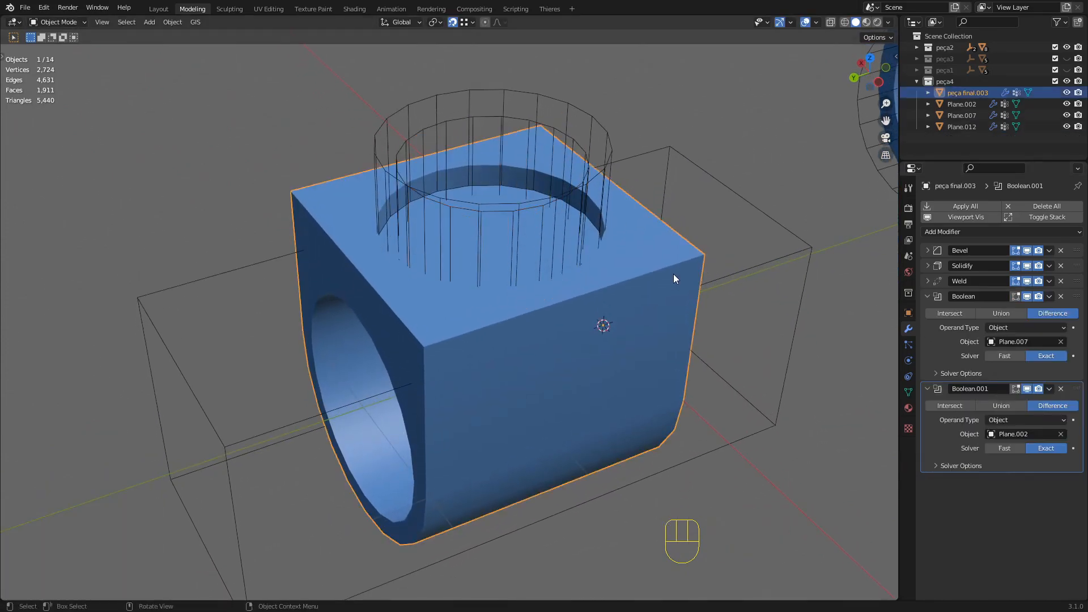
left_click(1050, 391)
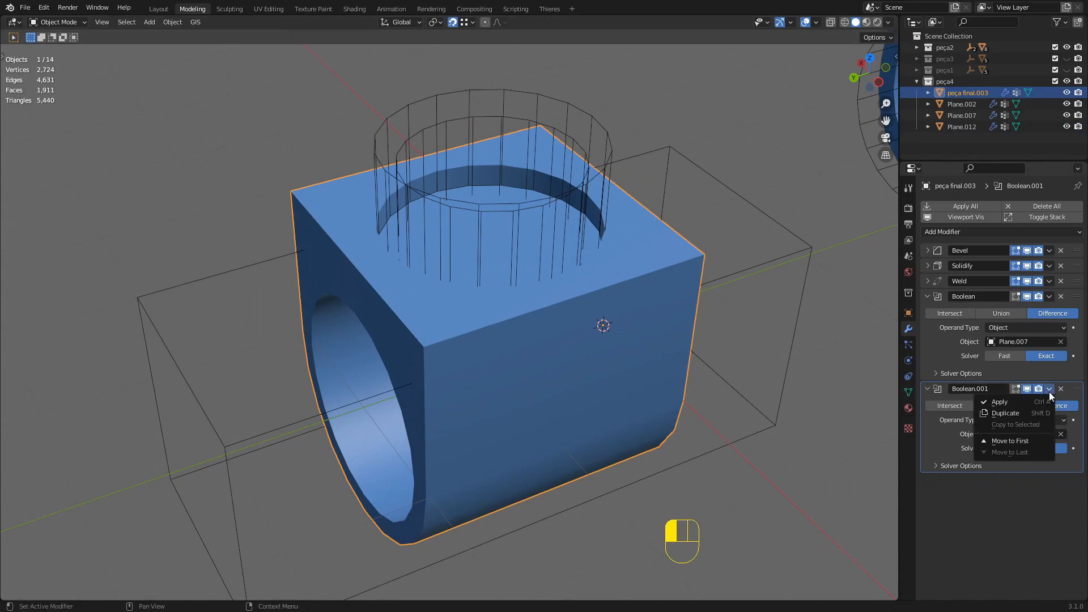
left_click(1017, 415)
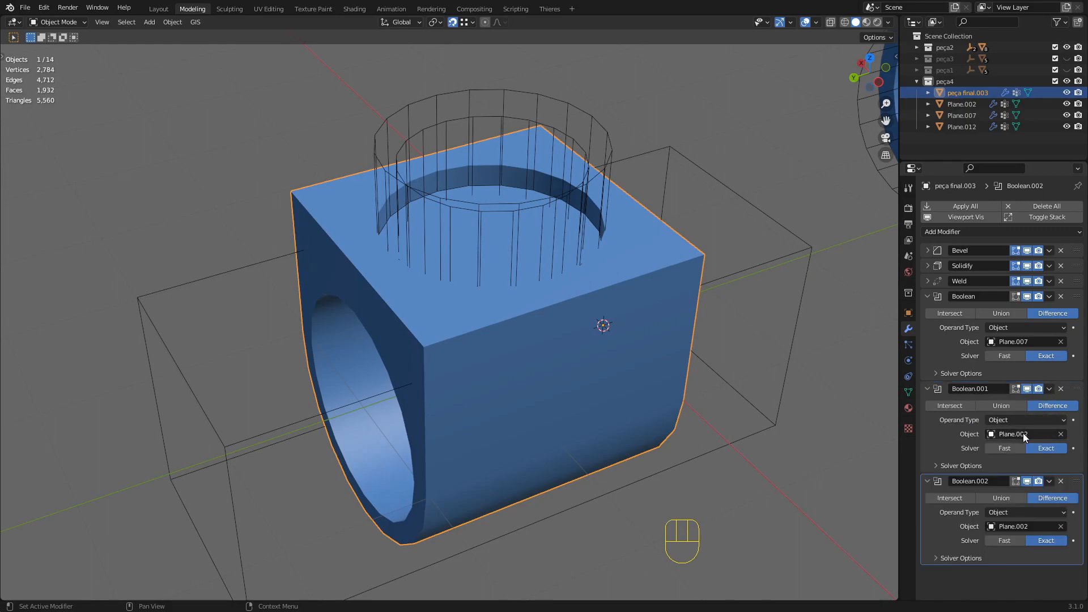
left_click(1061, 527)
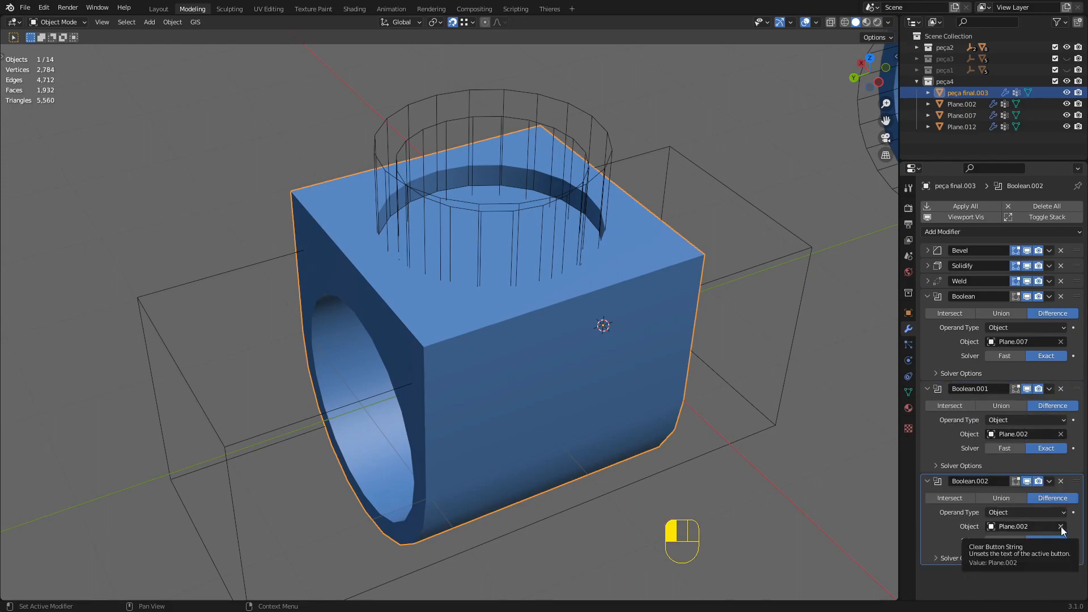
left_click(1061, 526)
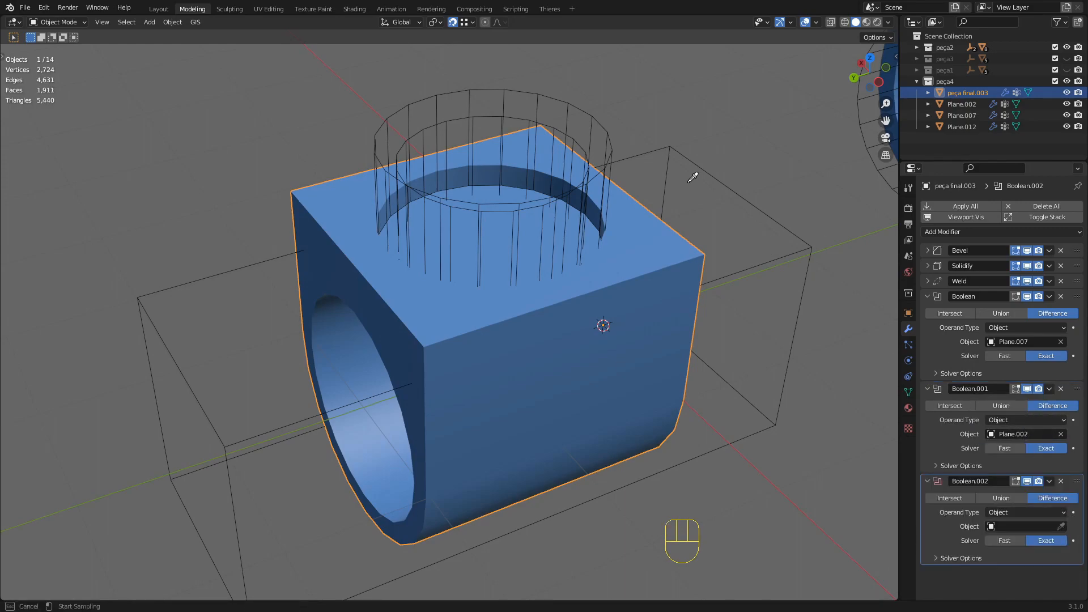
left_click(575, 134)
middle_click_drag(538, 173, 602, 258)
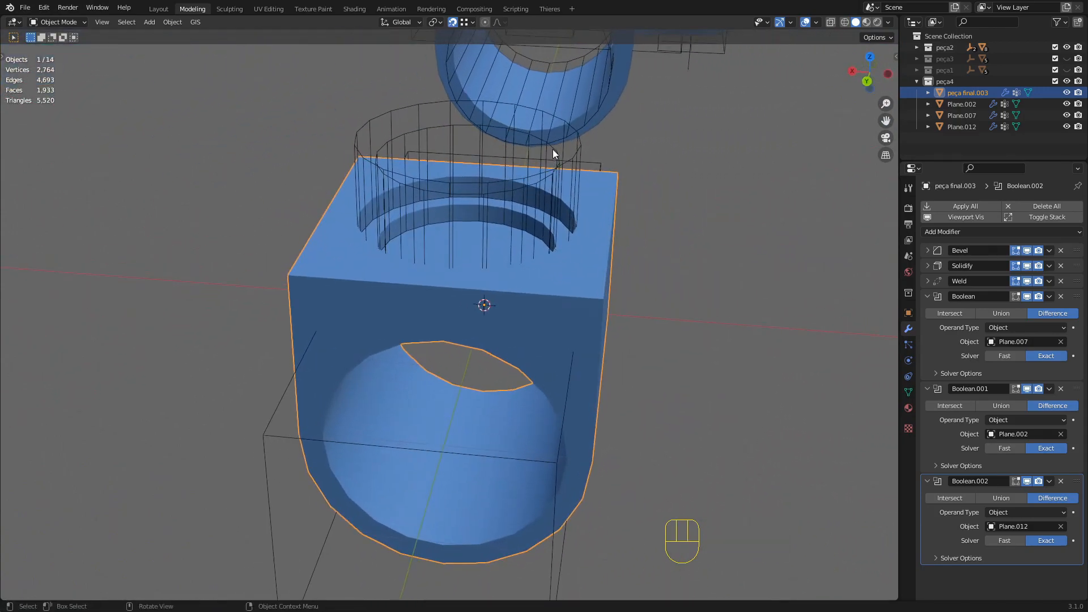
- Raise the smaller cutter Plane.012 about 0.507 cm along Z to make its recess step shallower
left_click(553, 153)
middle_click_drag(616, 183, 708, 157)
scroll(740, 110, "up", 3)
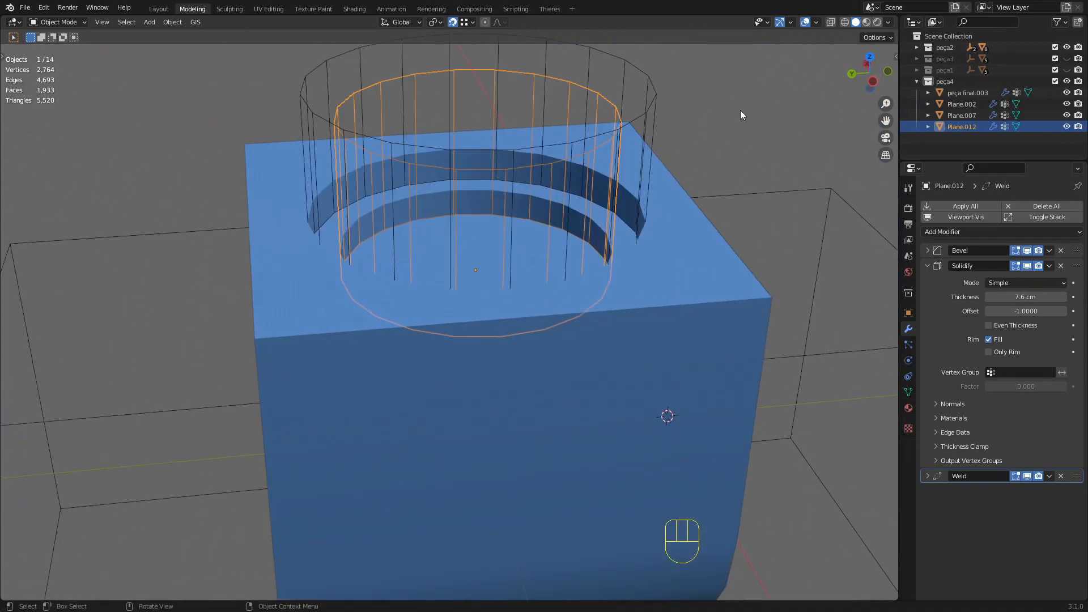
key("g")
key("z")
left_click(740, 101)
middle_click_drag(740, 101, 568, 208)
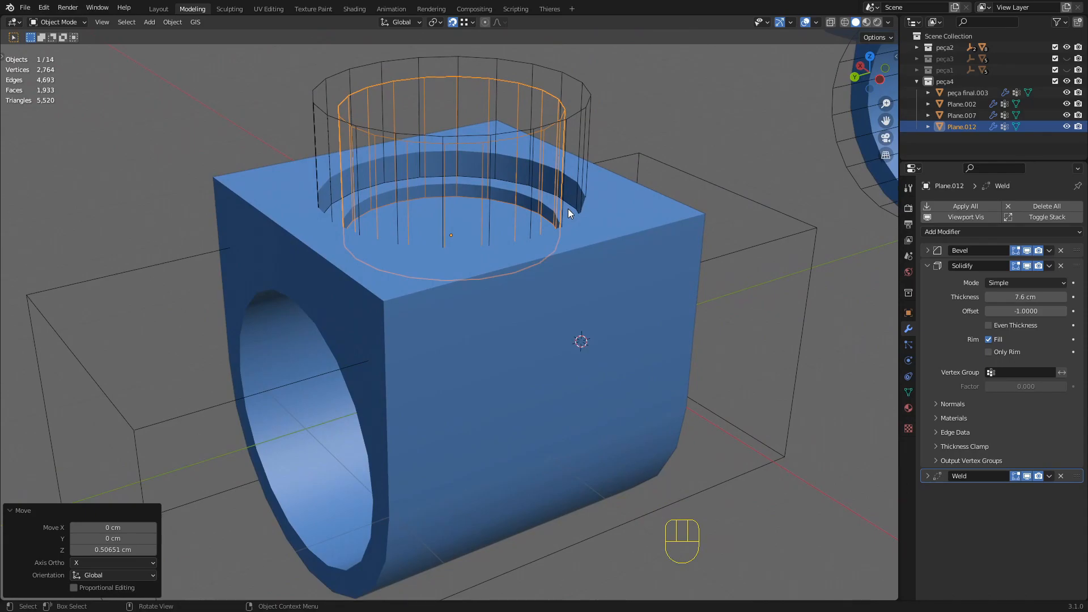
scroll(567, 208, "down", 4)
scroll(551, 175, "up", 4)
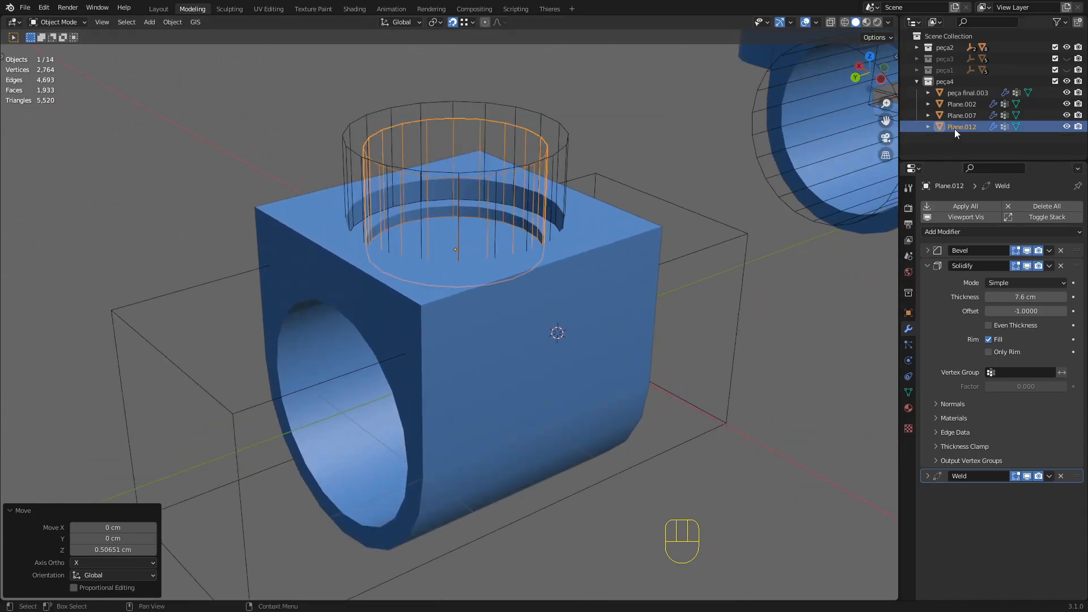
- Rename the larger circular cutter Plane.002 as "cilindro maior face topo"
left_click(560, 127)
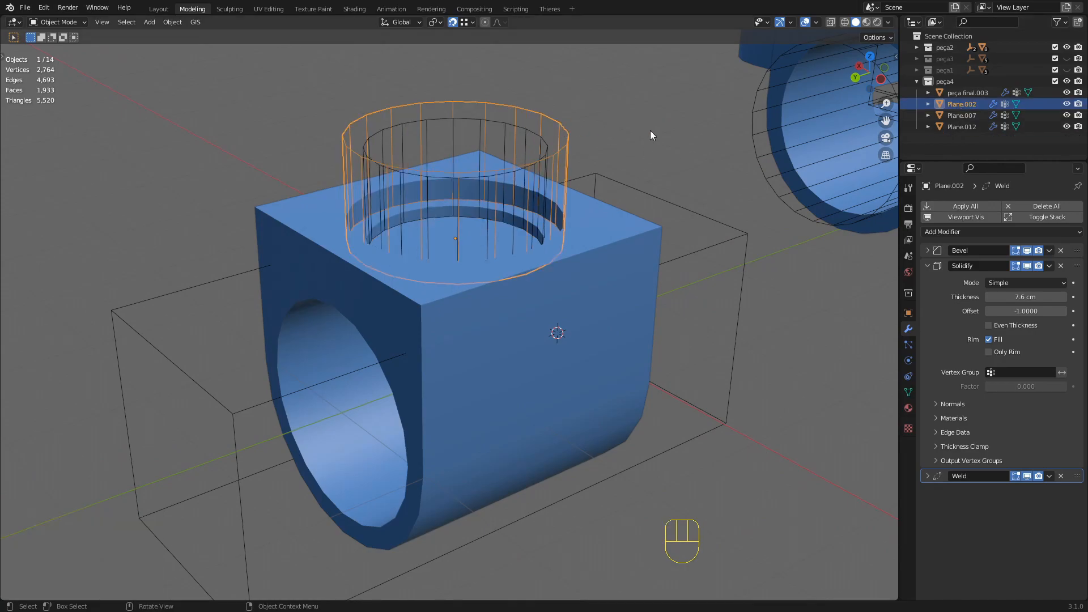
double_click(966, 104)
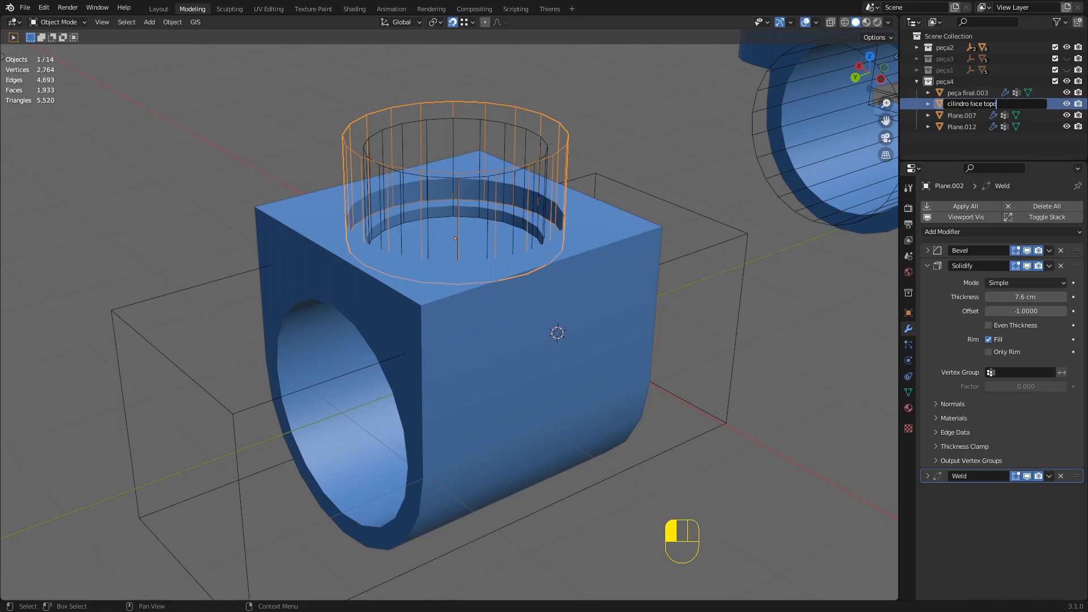
left_click(673, 69)
- Rename the smaller circular cutter Plane.012 as "cilindro menor face topo"
left_click(528, 128)
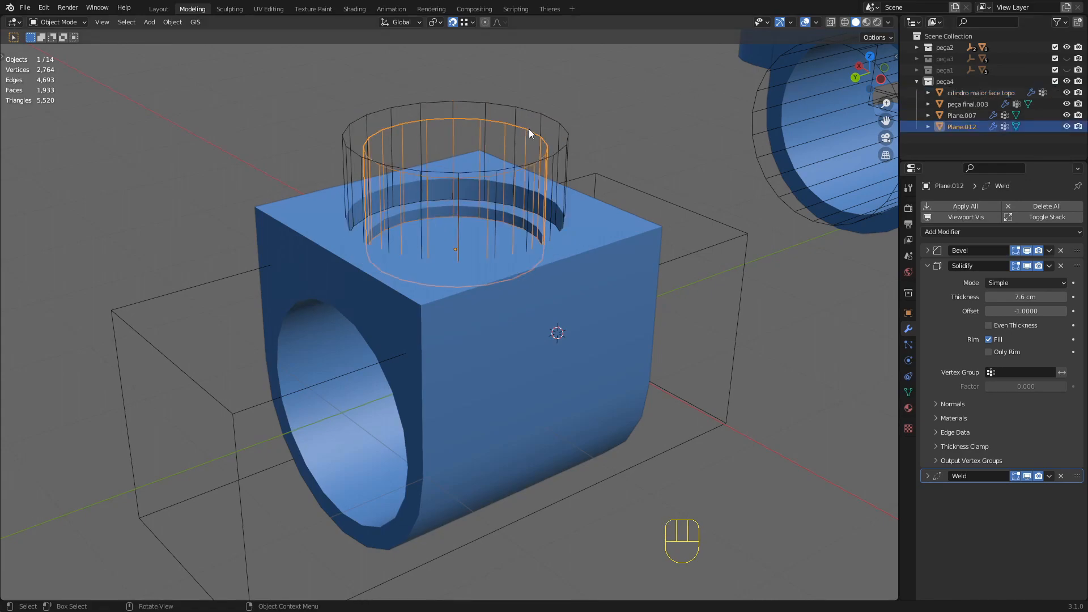
double_click(964, 126)
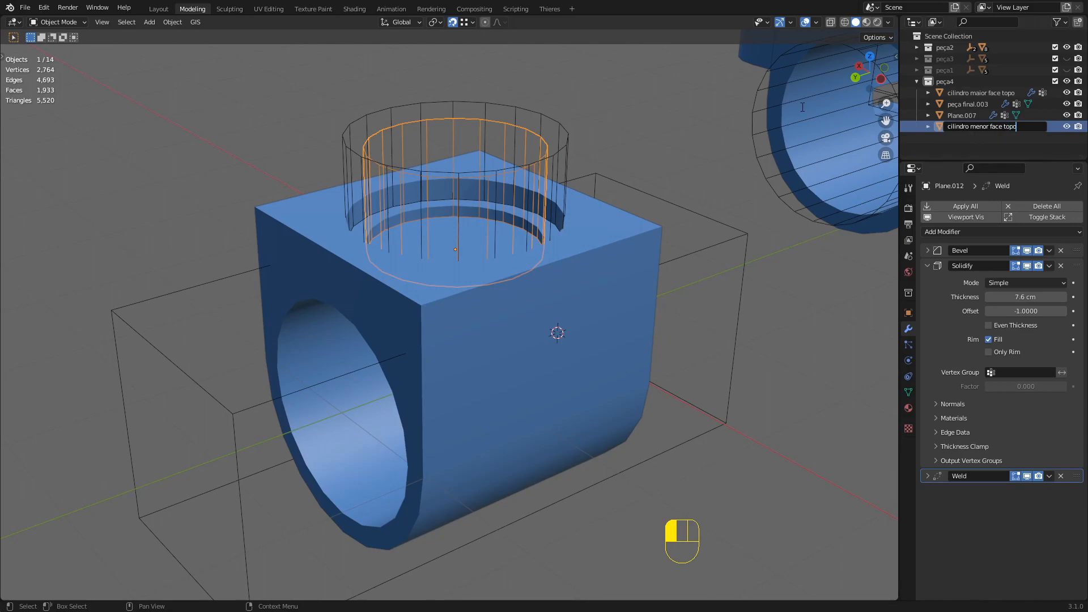
left_click(689, 127)
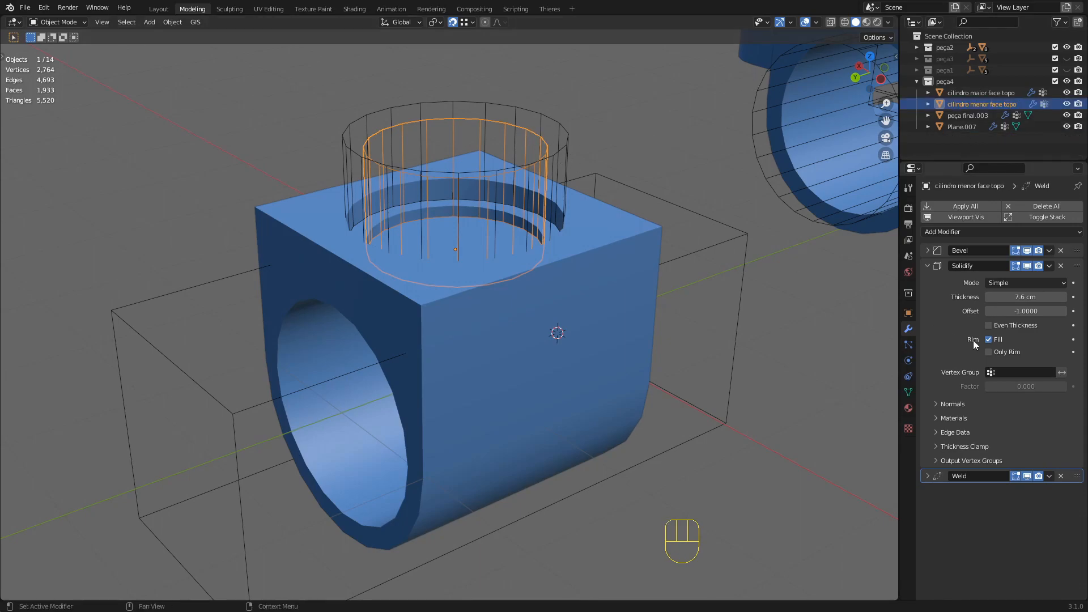
- Set the Solidify thickness of cilindro menor face topo to 13.8 cm
left_click_drag(1000, 297, 1054, 296, "shift")
scroll(635, 290, "down", 2)
scroll(585, 223, "up", 2)
middle_click_drag(553, 118, 600, 257)
left_click(587, 180)
scroll(600, 257, "down", 3)
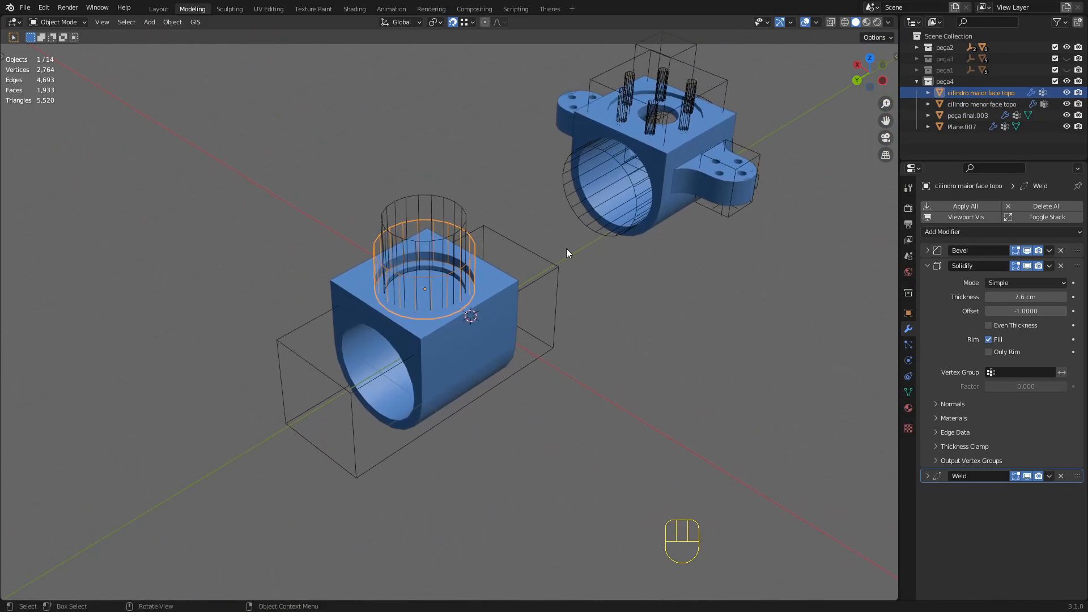
scroll(547, 223, "up", 2)
middle_click_drag(467, 209, 558, 280, "shift")
left_click(512, 185)
scroll(512, 185, "down", 2)
scroll(556, 287, "down", 2)
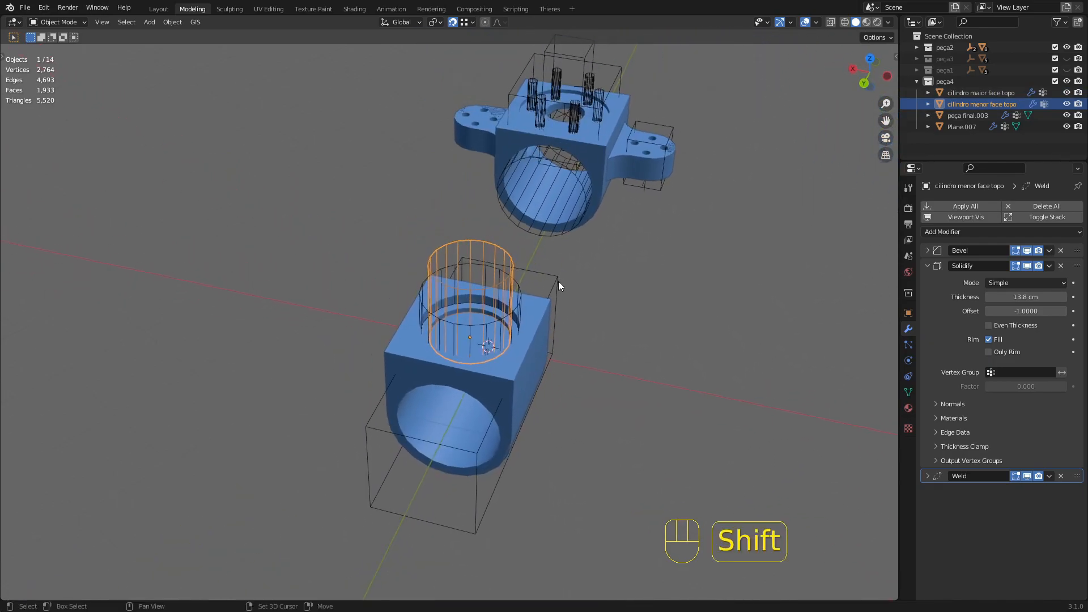
scroll(561, 297, "up", 2)
key("Tab")
key("z")
left_click(514, 346)
key("z")
left_click(692, 170)
mouse_move(685, 165)
middle_mouse_down()
mouse_move(629, 141)
mouse_move(419, 261)
middle_mouse_up()
scroll(648, 202, "up", 2)
middle_click_drag(647, 202, 511, 304, "shift")
scroll(564, 231, "down", 2)
middle_click_drag(431, 323, 574, 217, "shift")
scroll(566, 226, "up", 2)
middle_click_drag(366, 344, 468, 249, "shift")
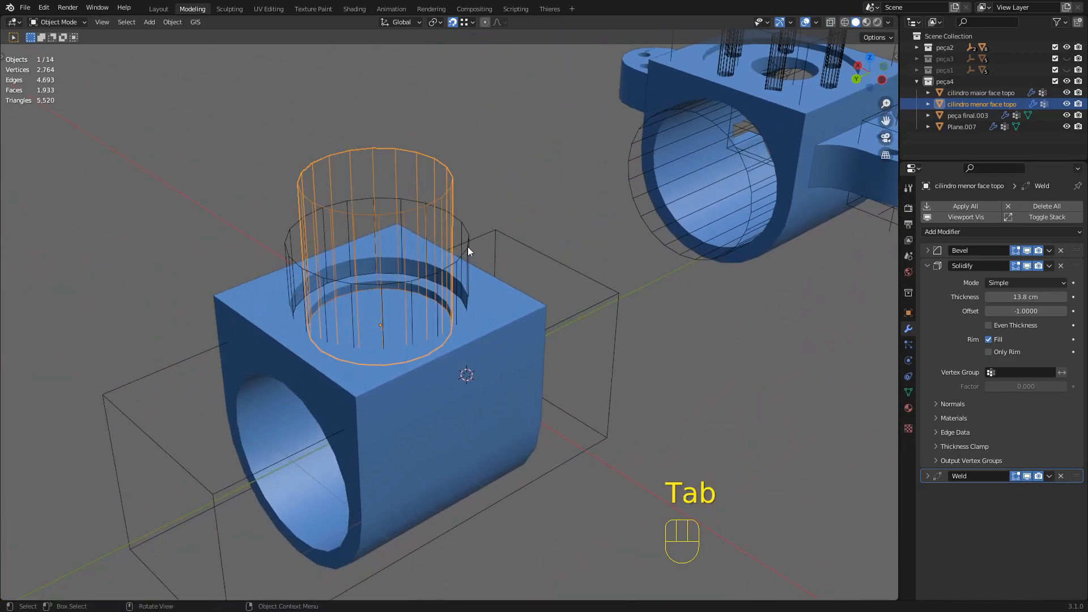
key("Tab")
- Raise the larger cutter cilindro maior face topo about 0.789 cm along Z to make its recess shallower
left_click(470, 236)
key("g")
key("z")
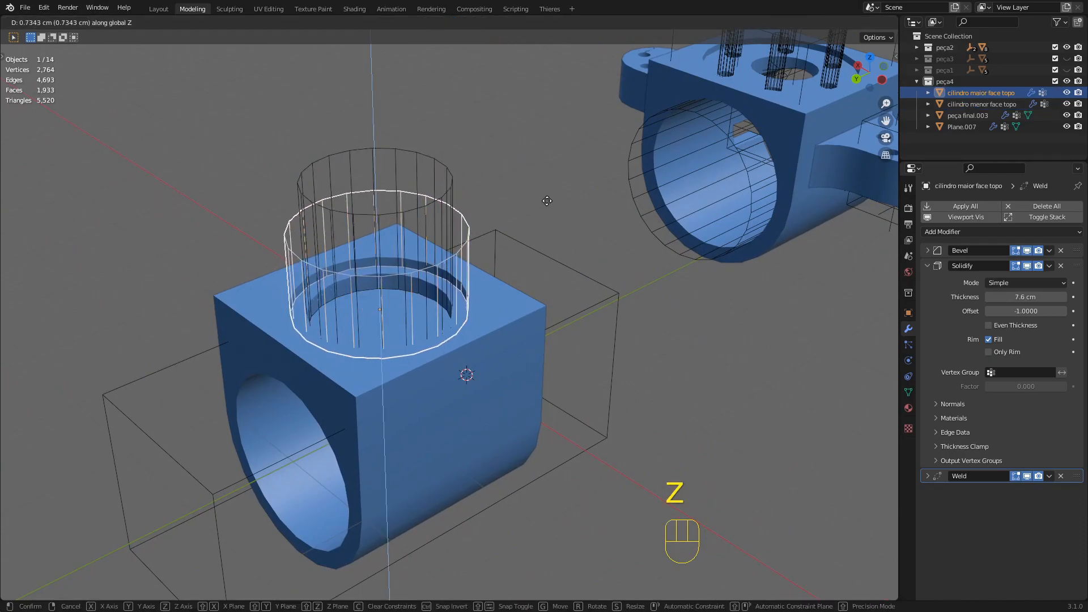
left_click(547, 200)
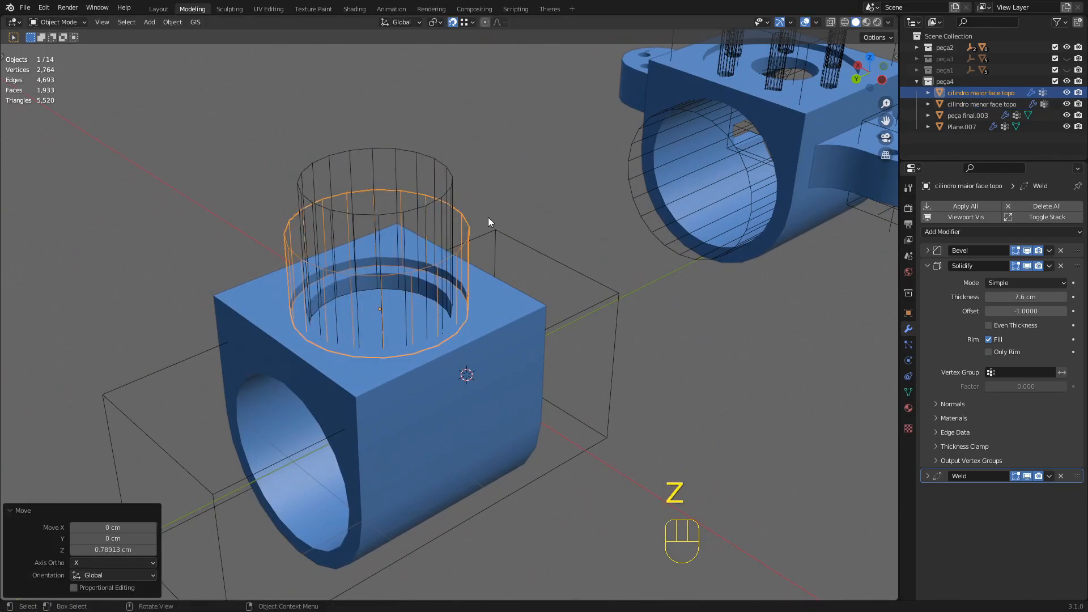
- Scale down the face of cilindro menor face topo in Edit Mode to narrow the central hole, and return to Object Mode
left_click(448, 182)
key("Tab")
key("s")
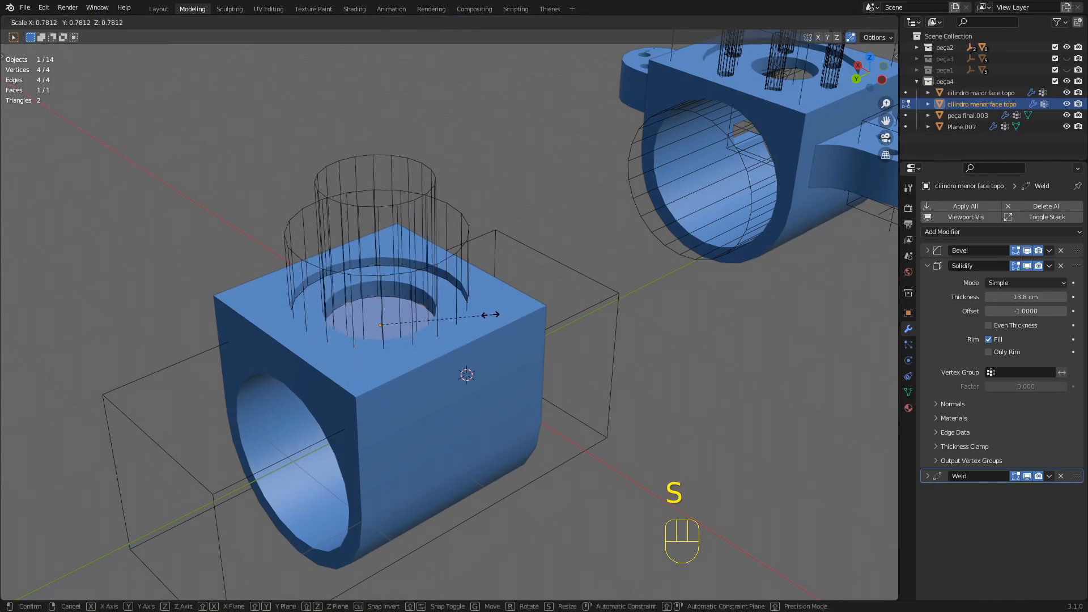
left_click(467, 315)
middle_click_drag(524, 375, 553, 349, "shift")
key("Tab")
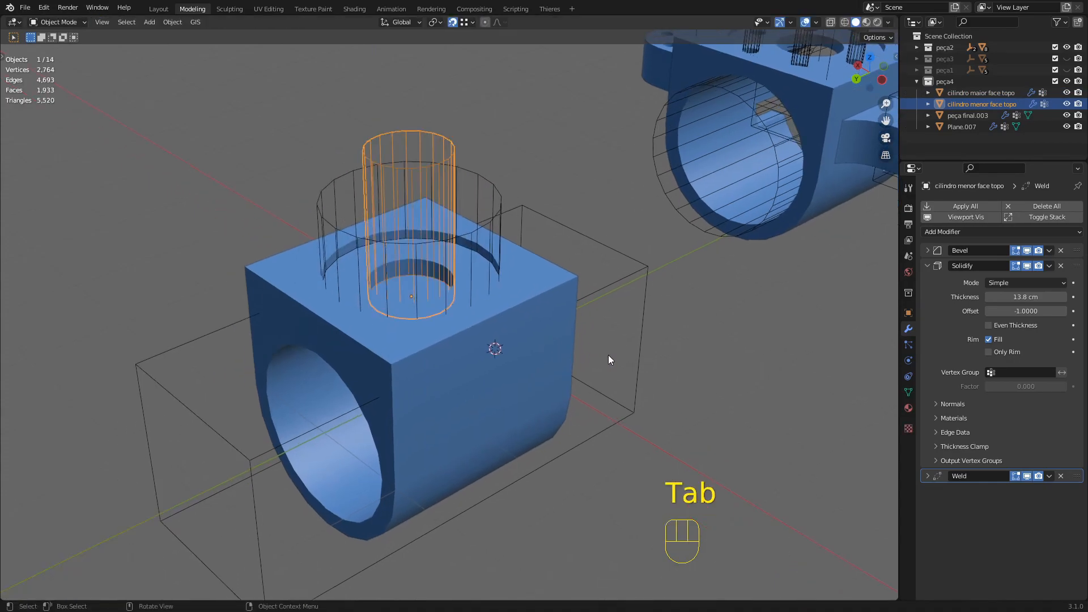
- Lower cilindro menor face topo along Z to about 6.289 cm so its hole cuts through into the horizontal bore
key("g")
key("z")
left_click(590, 462)
middle_click_drag(590, 461, 578, 442)
left_click(578, 441)
scroll(554, 300, "down", 1)
middle_click_drag(554, 300, 532, 274)
- Set the viewport display of both cutters, cilindro maior face topo and cilindro menor face topo, to Bounds
left_click(522, 241)
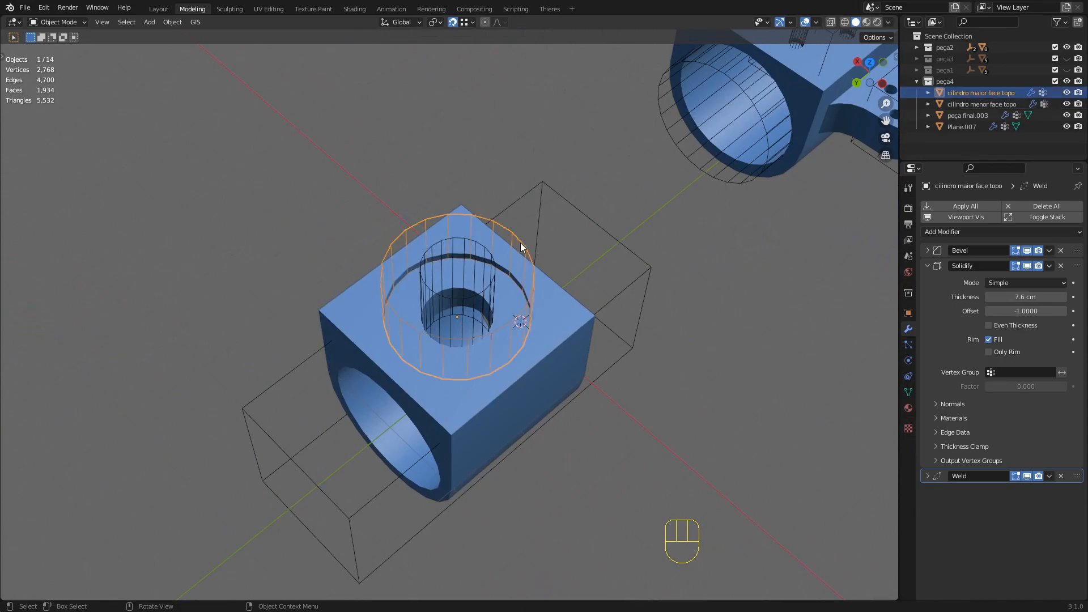
left_click(908, 313)
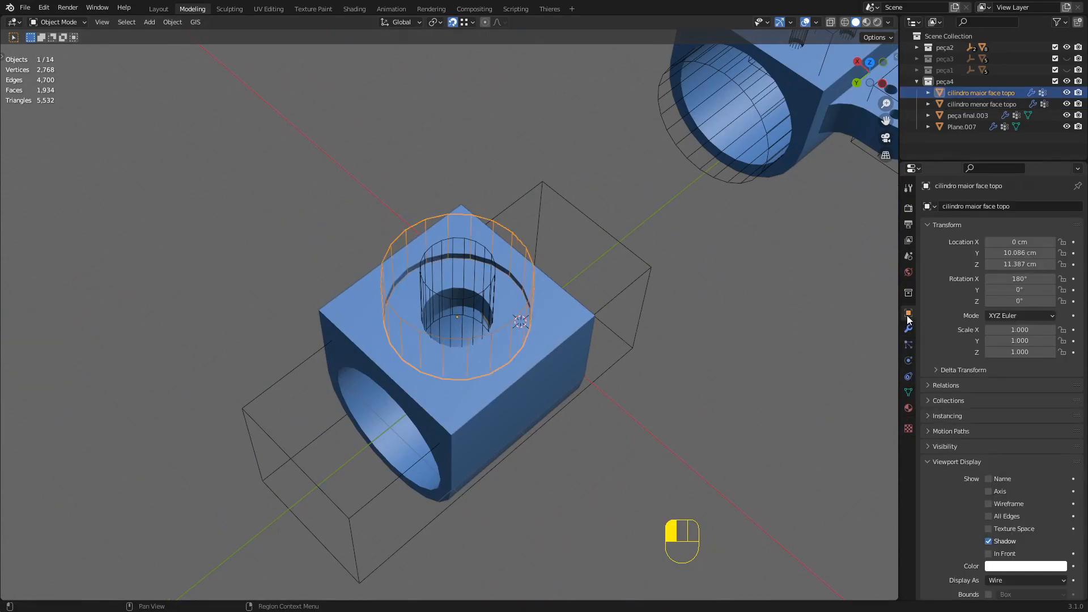
left_click(1012, 580)
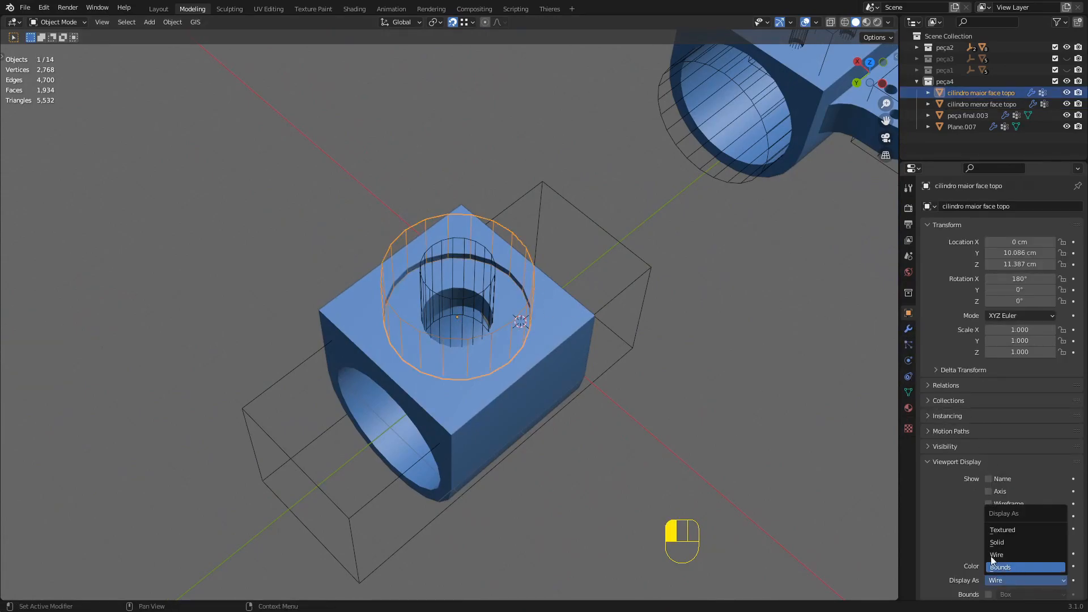
left_click(1009, 567)
left_click(487, 256)
left_click(1008, 580)
left_click(1004, 567)
- Hide the viewport overlays to inspect the recess and central hole, and show the overlays again
middle_click_drag(586, 477, 496, 270)
left_click(517, 225)
left_click(804, 22)
middle_click_drag(509, 226, 623, 227)
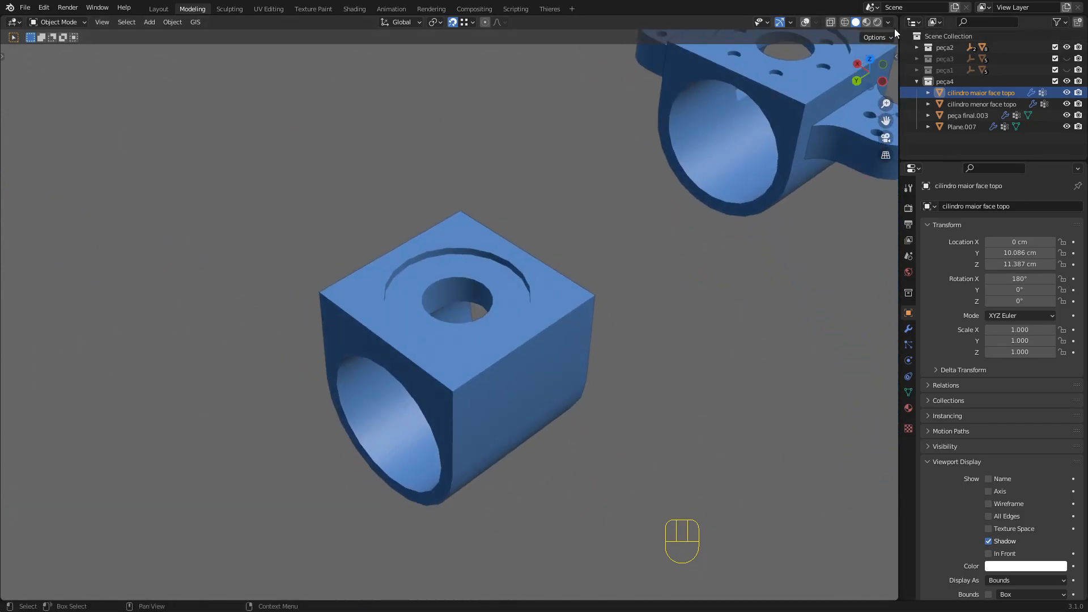
left_click(805, 22)
- Scale up the face of cilindro maior face topo in Edit Mode to widen the shallow recess, and return to Object Mode
middle_click_drag(508, 242, 649, 317)
key("Tab")
key("s")
left_click(767, 359)
key("Tab")
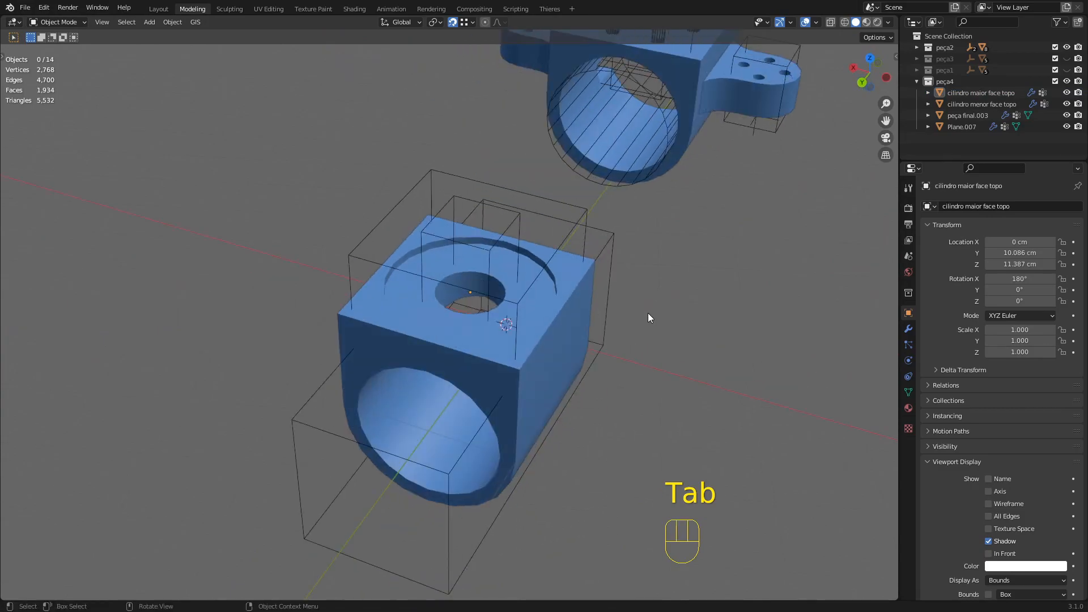
middle_click_drag(408, 226, 413, 243)
- Duplicate cilindro menor face topo and place the copy 16.764 cm higher along Z above the block
left_click(448, 285)
middle_click_drag(449, 282, 542, 308)
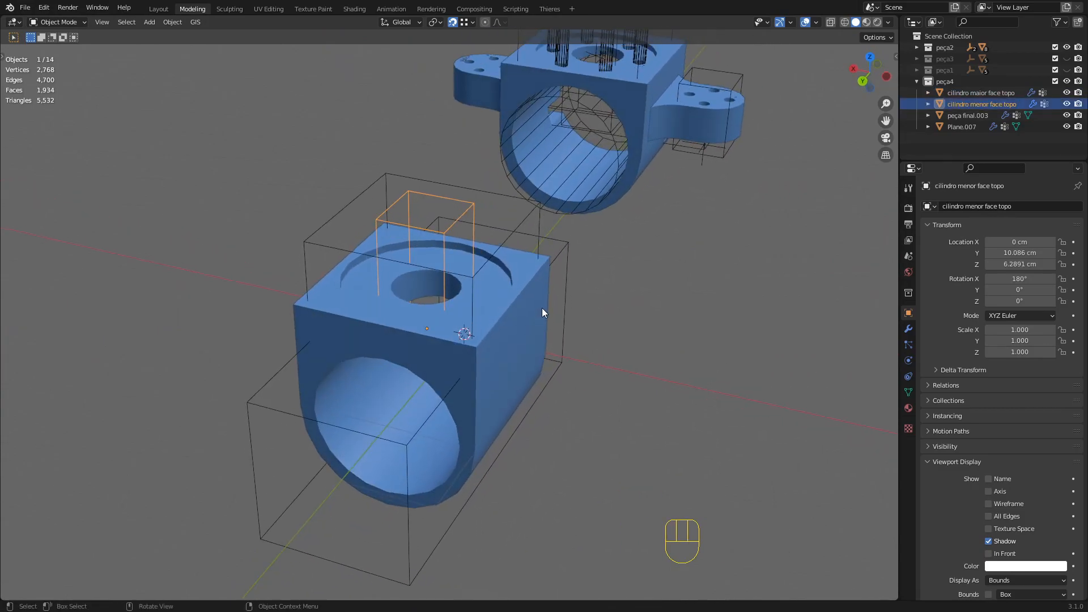
key("shift")
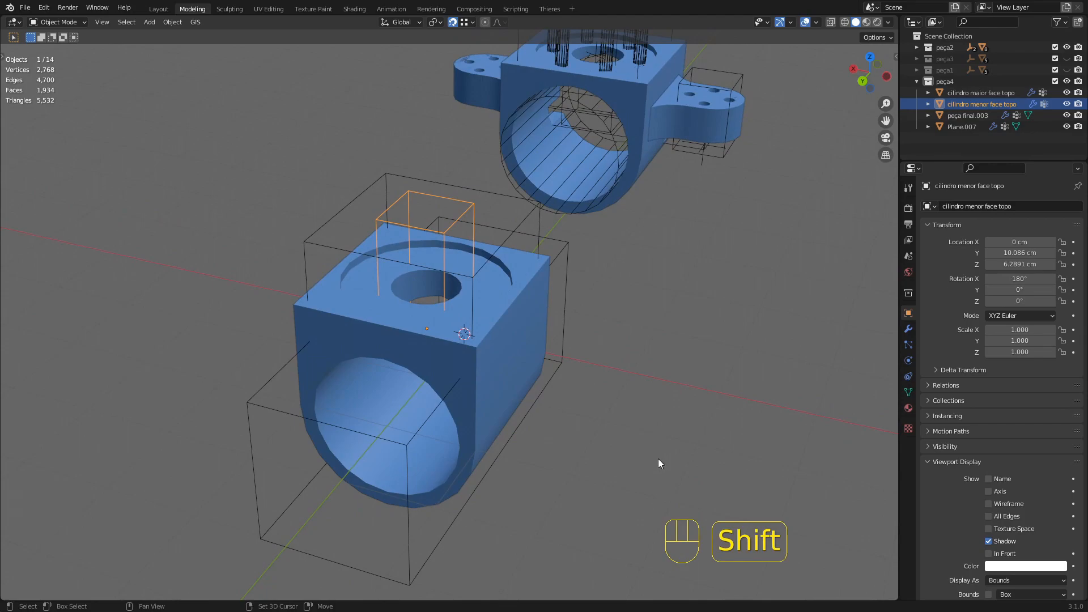
key("shift+d")
key("z")
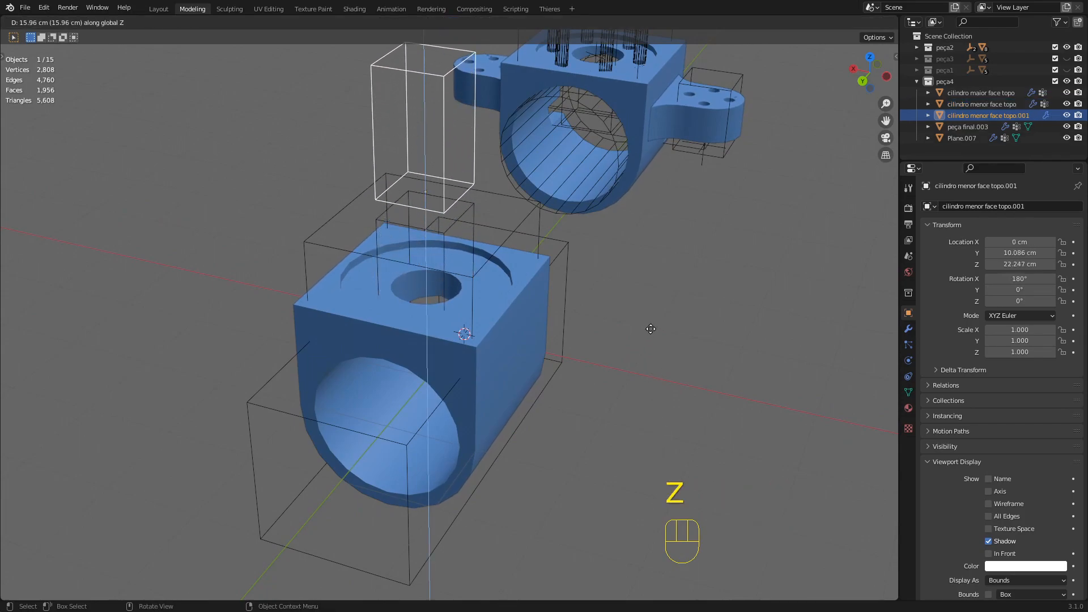
left_click(650, 325)
middle_click_drag(649, 326, 527, 306, "shift")
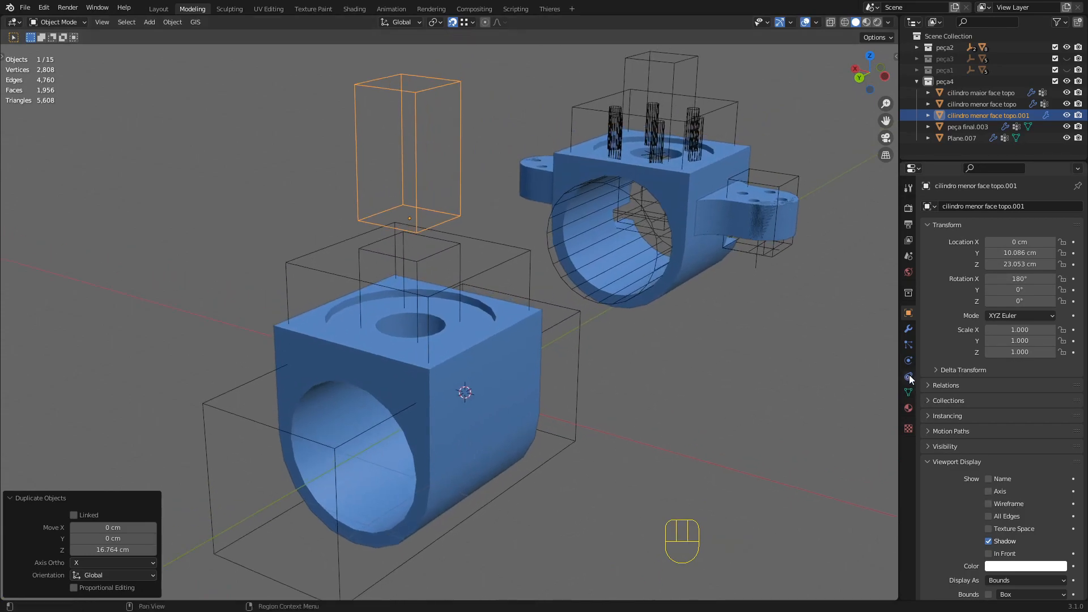
- Set the viewport display of the raised cylinder copy to Wire and open its modifier settings
left_click(907, 331)
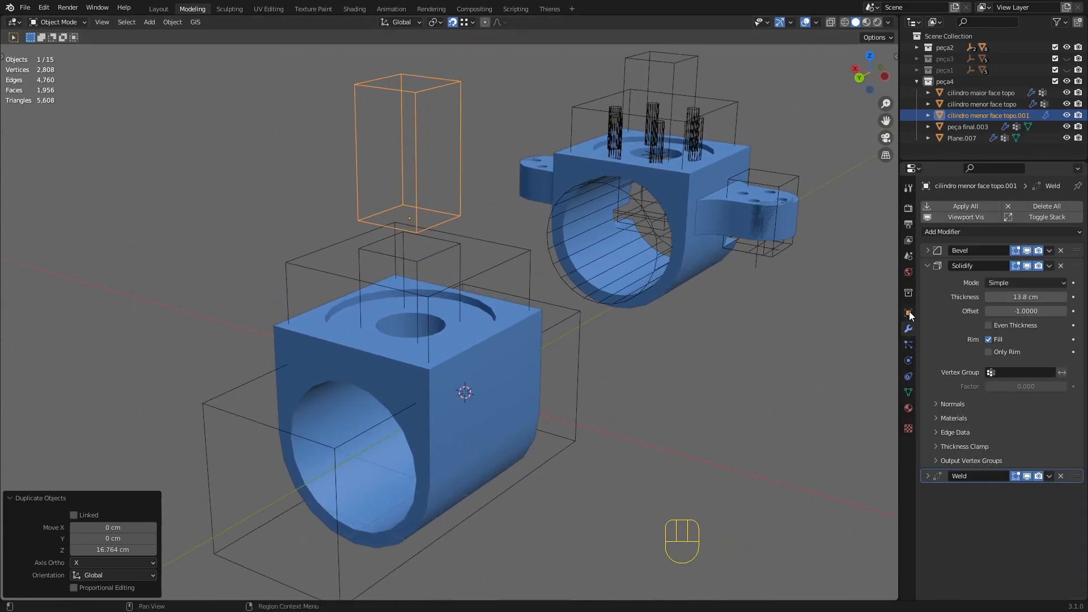
left_click(908, 314)
scroll(978, 447, "down", 2)
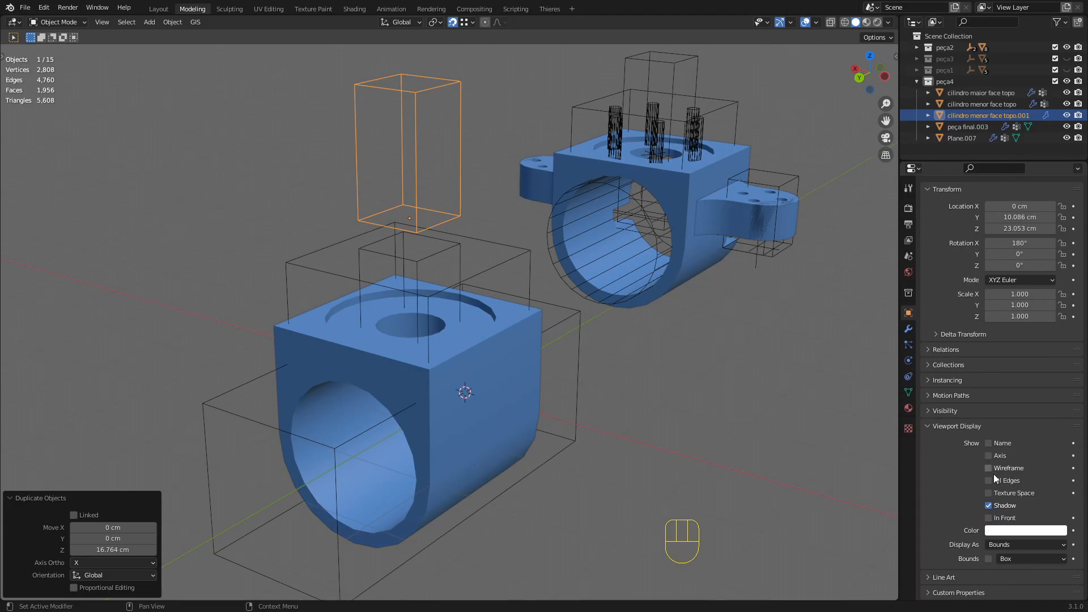
left_click(1027, 544)
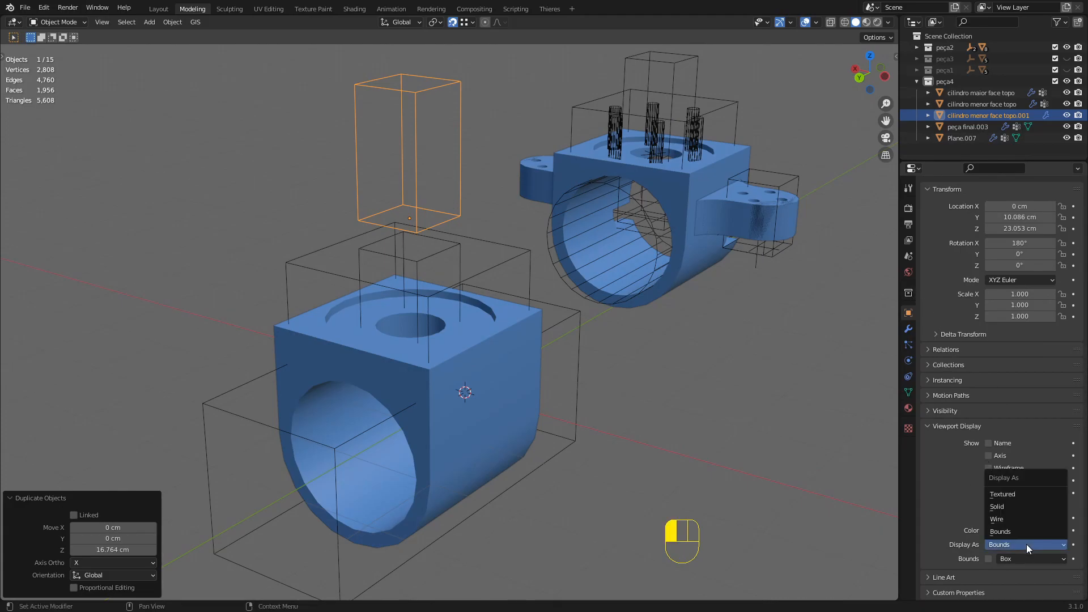
left_click(1005, 519)
middle_click_drag(652, 385, 496, 290)
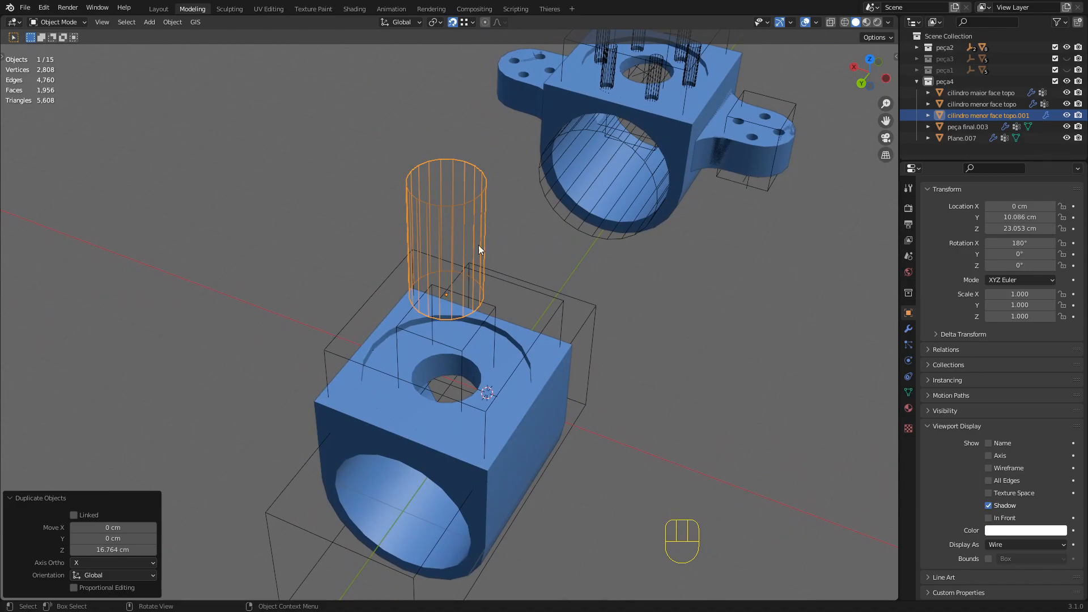
left_click(909, 329)
middle_click_drag(458, 208, 411, 162)
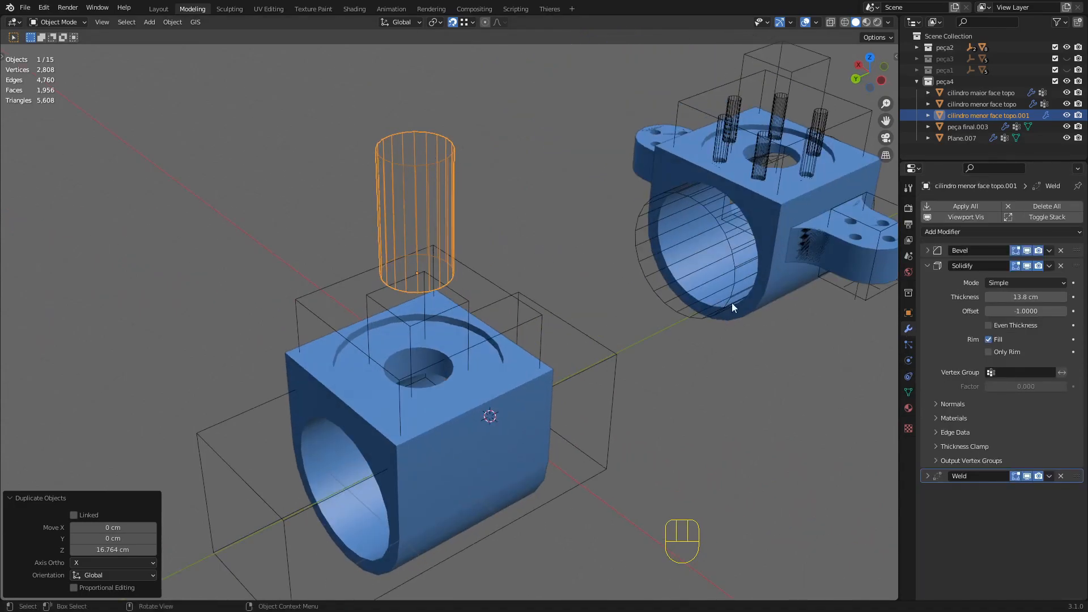
- Set the Bevel modifier of the raised cylinder copy to 3 segments, collapsing its Solidify and Weld settings
left_click(928, 477)
left_click(927, 265)
left_click(927, 281)
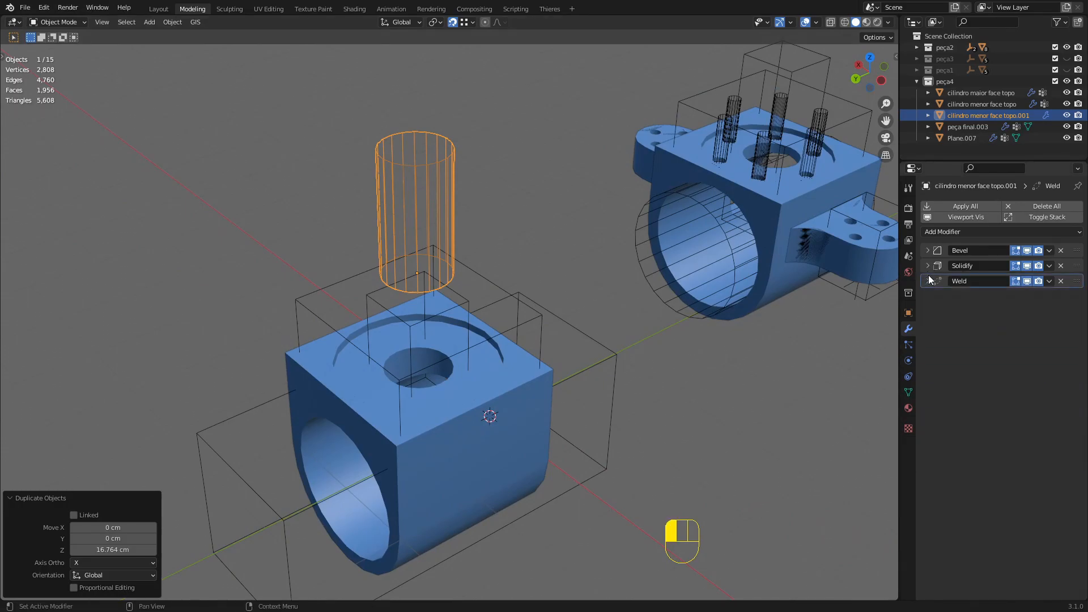
left_click(927, 249)
scroll(427, 151, "up", 4)
middle_click_drag(427, 151, 503, 266, "shift")
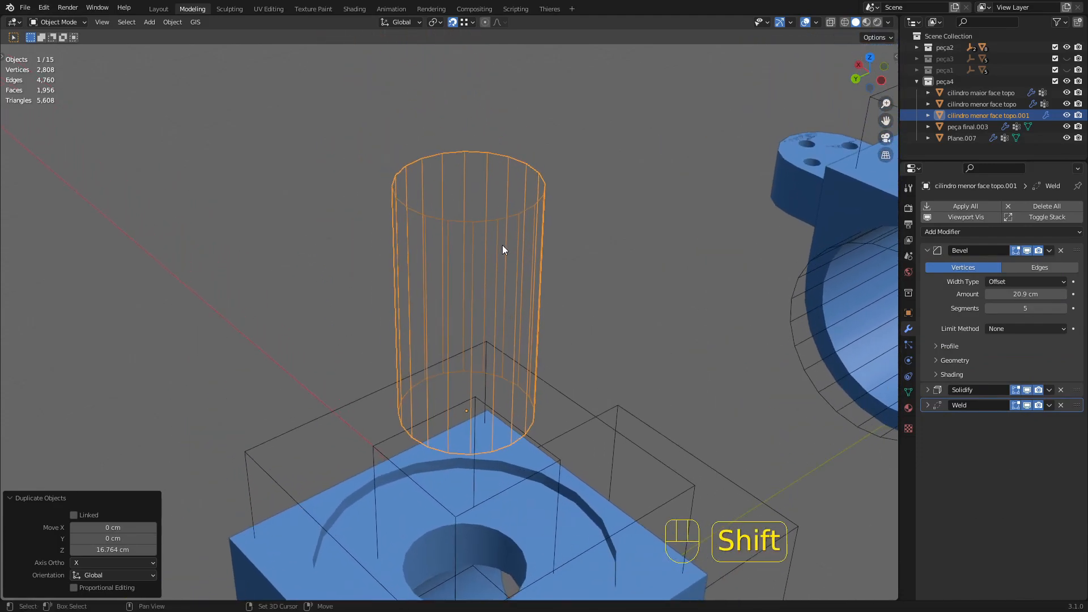
left_click_drag(988, 311, 963, 311)
middle_click_drag(537, 291, 543, 290)
left_click_drag(1047, 308, 1047, 309)
middle_click_drag(894, 309, 567, 261)
middle_click_drag(539, 309, 478, 284, "shift")
- Scale down the face of the raised cylinder copy in Edit Mode to make a thin pin, and return to Object Mode
key("Tab")
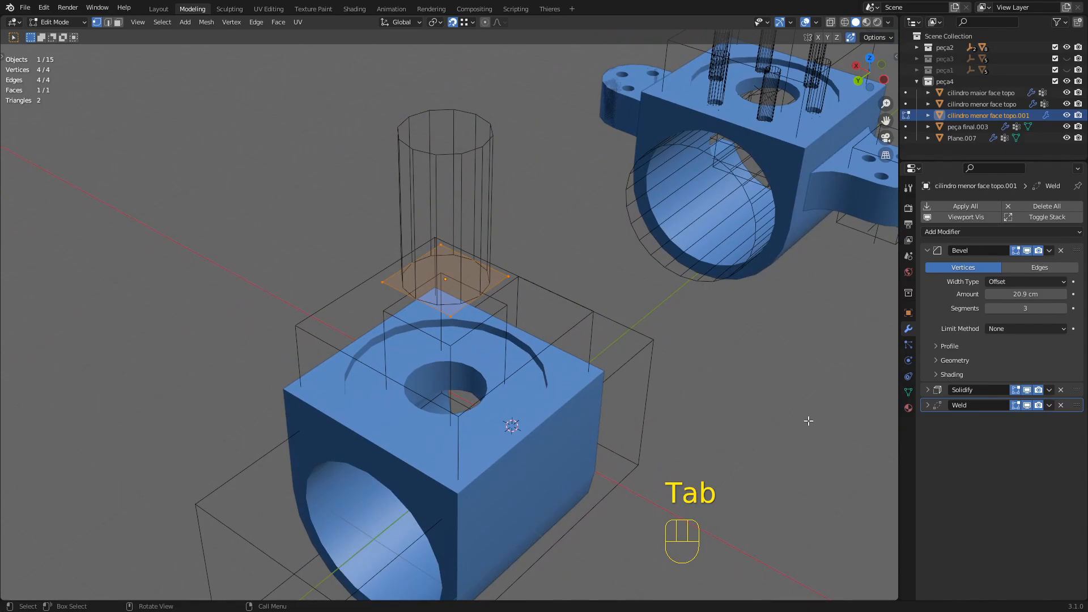
key("s")
left_click(552, 336)
middle_click_drag(553, 336, 515, 294)
key("Tab")
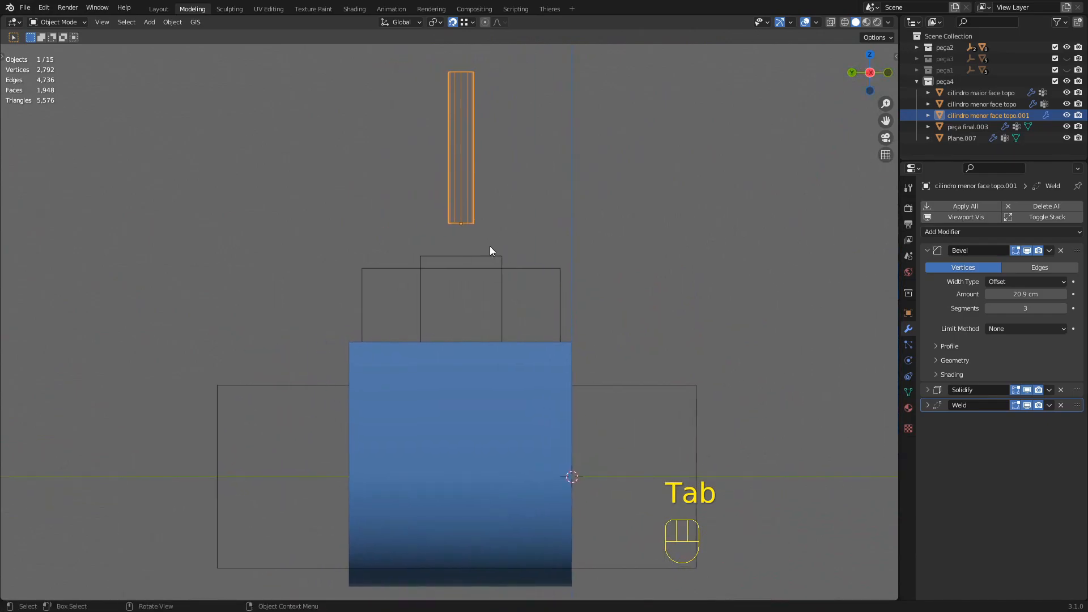
- Move the thin cylinder's face down 11.667 cm along Z in Edit Mode so it reaches into the block
key("Tab")
key("z")
left_click(411, 240)
key("g")
key("z")
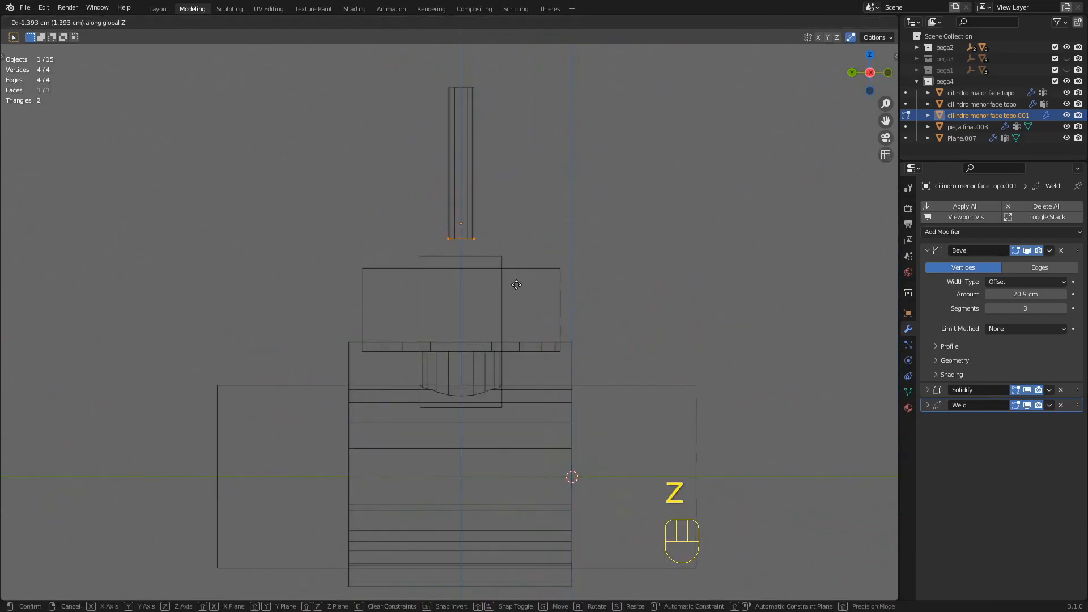
key("ctrl")
left_click(490, 351)
scroll(486, 356, "up", 3)
middle_click_drag(476, 374, 472, 305, "shift")
key("z")
mouse_move(553, 301)
middle_mouse_down()
mouse_move(613, 349)
mouse_move(651, 343)
mouse_move(663, 308)
mouse_move(586, 306)
middle_mouse_up()
middle_click_drag(396, 344, 533, 333)
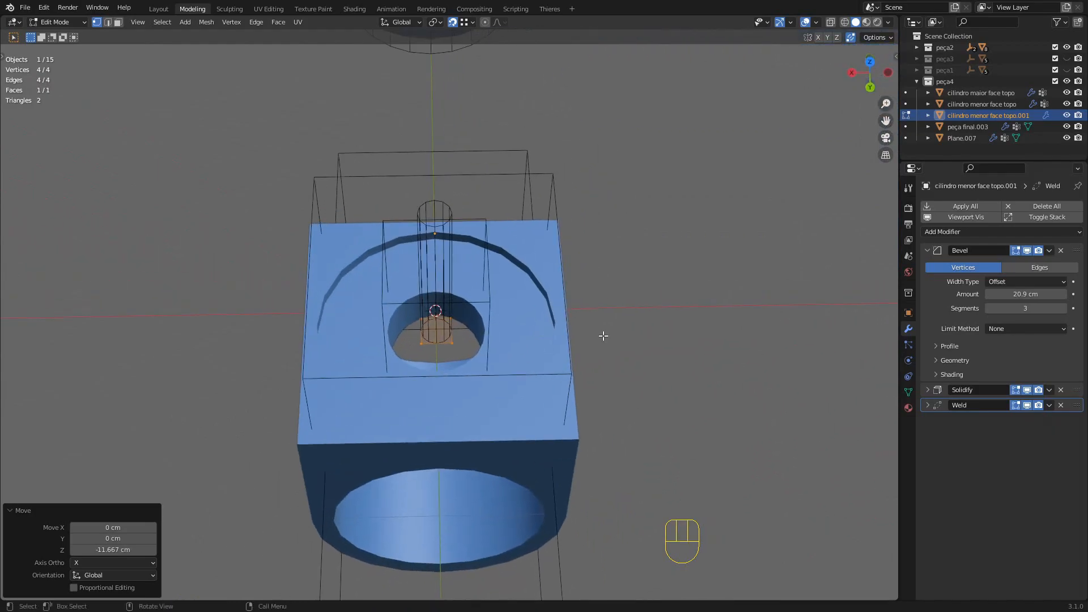
- Move the thin cylinder's face -6.5311 cm along X, between the central hole and the recess edge
key("g")
key("x")
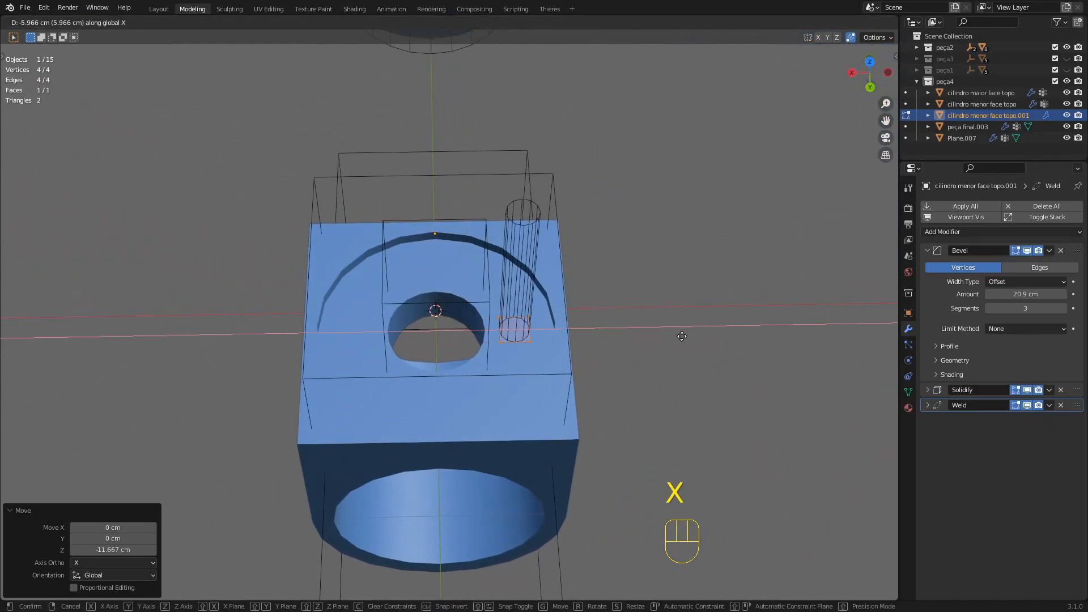
left_click(690, 334)
middle_click_drag(657, 317, 655, 370)
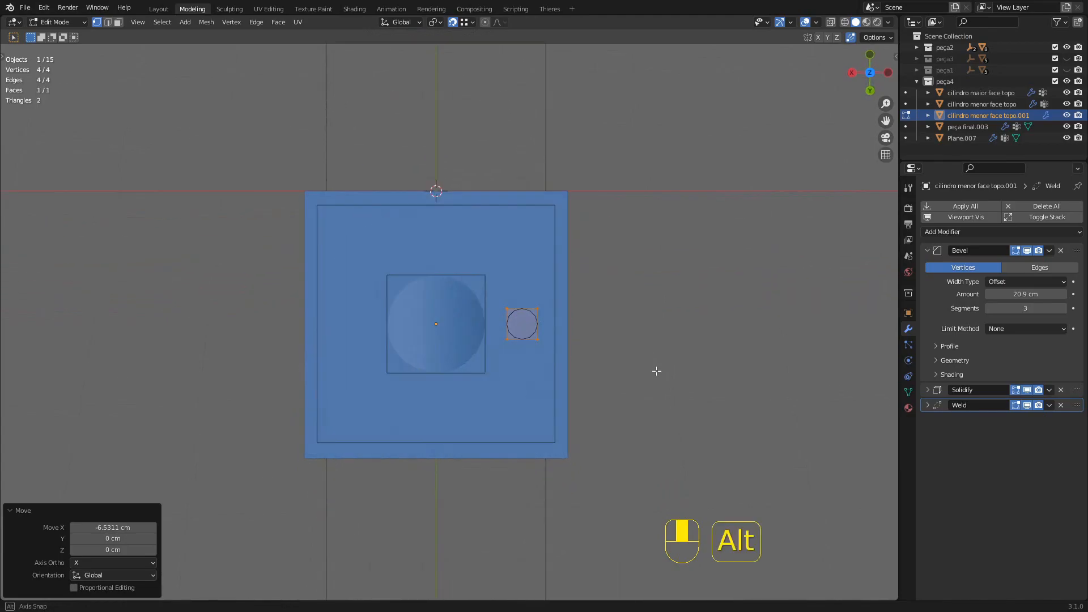
mouse_move(537, 315)
middle_mouse_down()
mouse_move(461, 278)
mouse_move(473, 276)
middle_mouse_up()
key("z")
key("z")
left_click(553, 303)
mouse_move(553, 303)
middle_mouse_down()
mouse_move(464, 315)
mouse_move(452, 333)
middle_mouse_up()
middle_click_drag(622, 331, 525, 295)
scroll(526, 295, "up", 2)
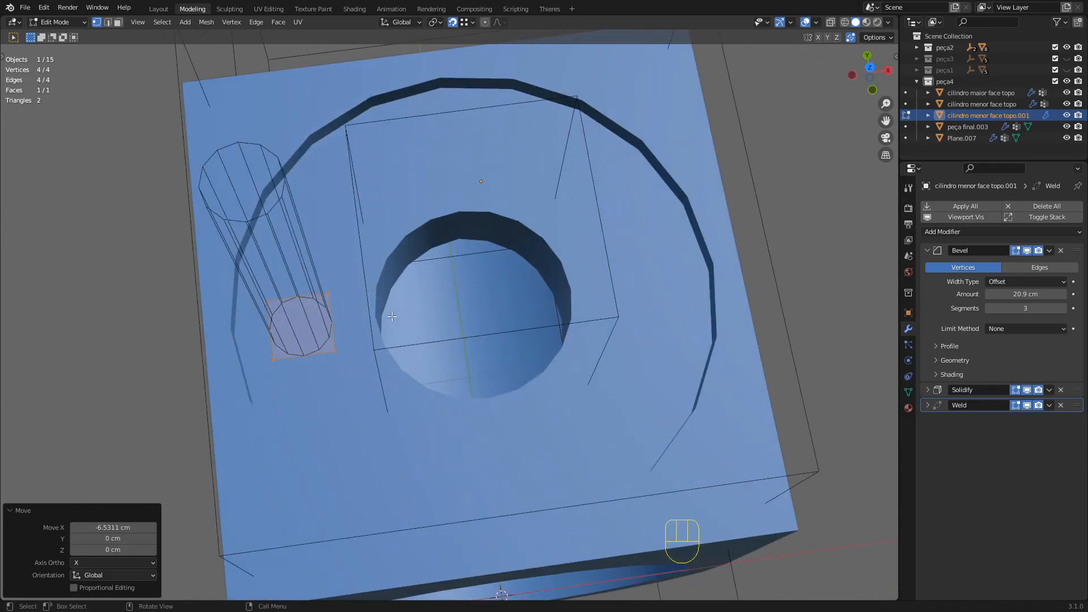
middle_click_drag(309, 403, 301, 372)
middle_click_drag(428, 338, 476, 396)
- Return to Object Mode, select cilindro menor face topo and snap the 3D cursor to its origin
key("Tab")
left_click(436, 310)
key("Tab")
key("Tab")
left_click(444, 285)
key("shift+s")
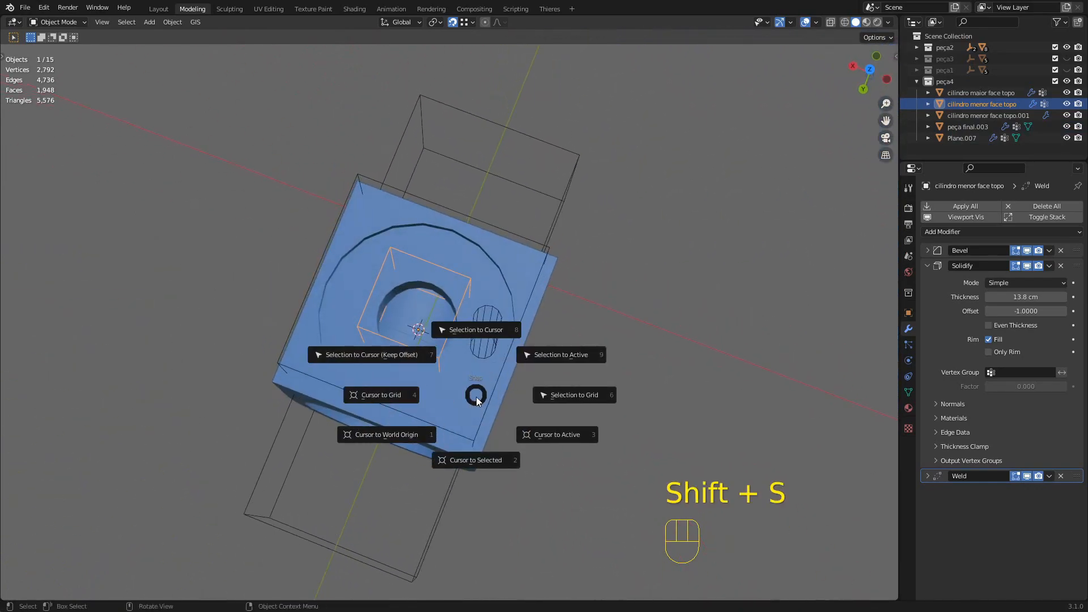
left_click(486, 465)
middle_click_drag(488, 464, 429, 269)
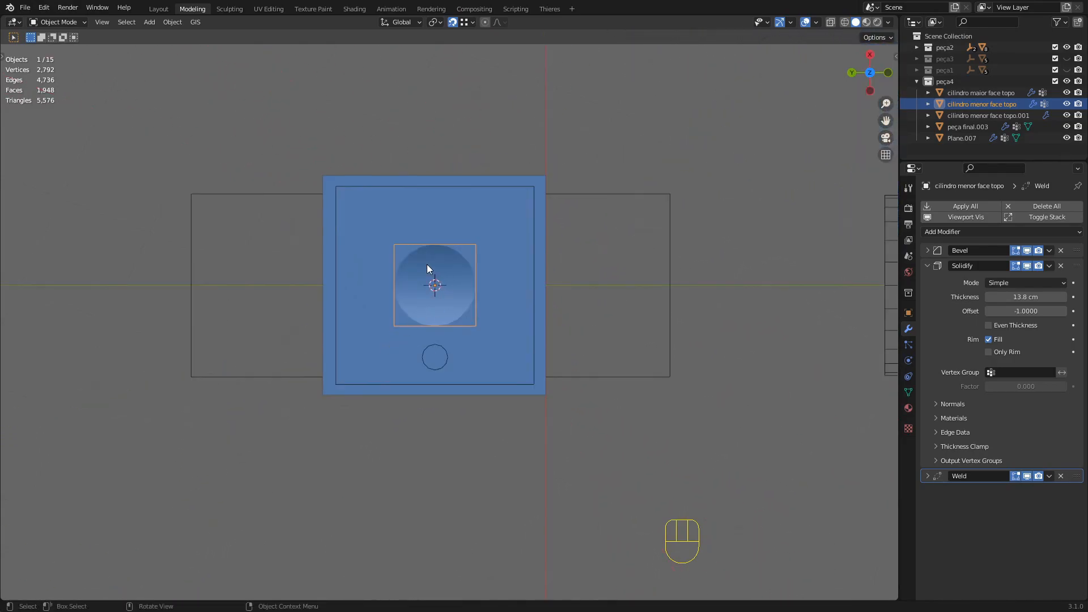
middle_click_drag(423, 356, 508, 309)
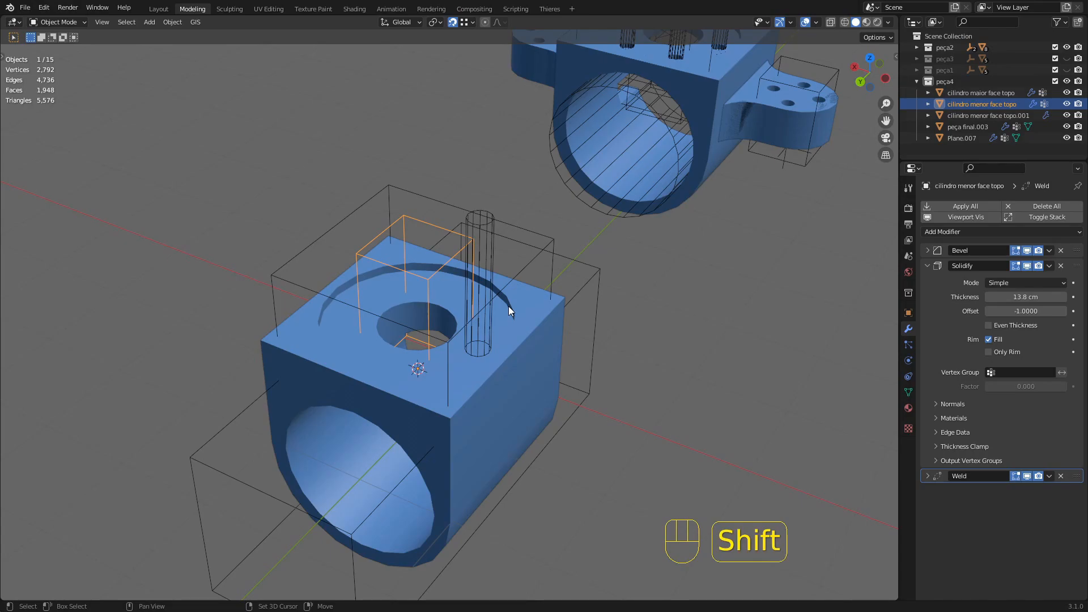
- Add a Plain Axes empty at the 3D cursor and set its display size to 18 cm
key("shift+a")
mouse_move(508, 305)
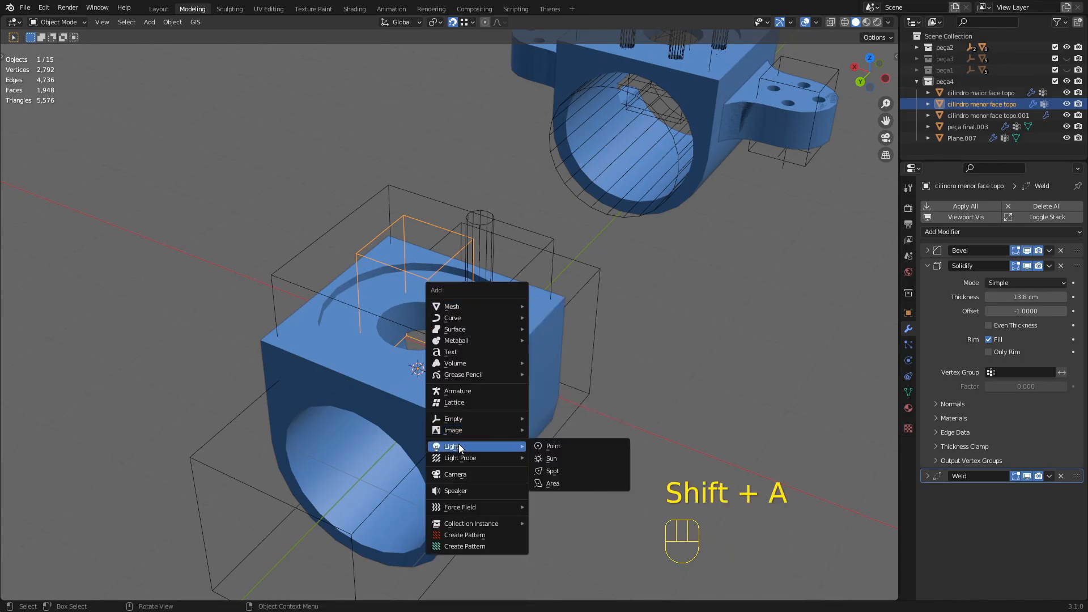
mouse_move(457, 420)
left_click(579, 417)
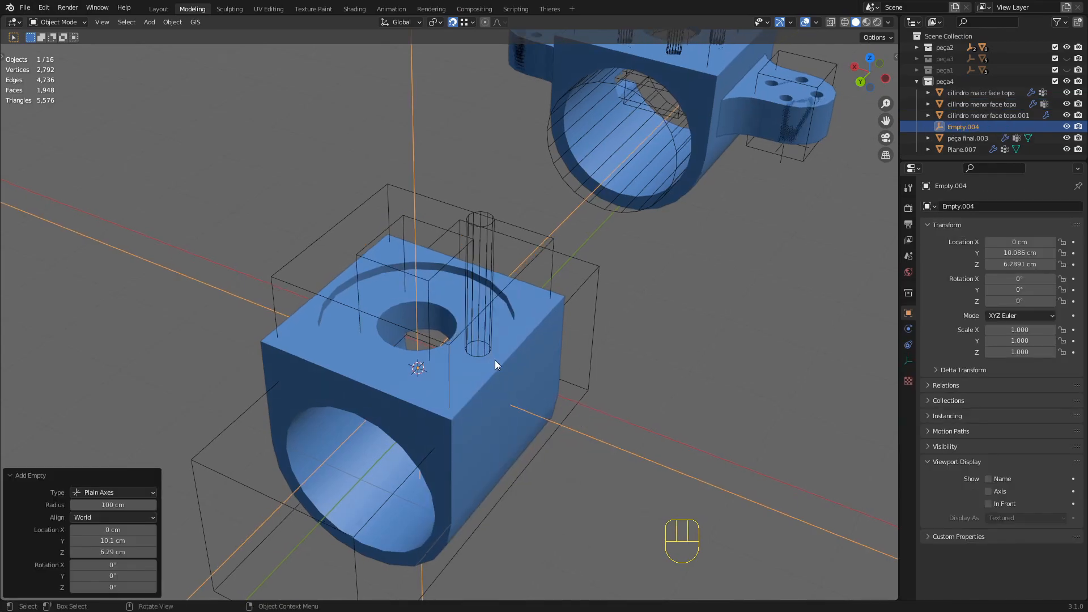
left_click(908, 361)
left_click_drag(1026, 236, 1003, 236)
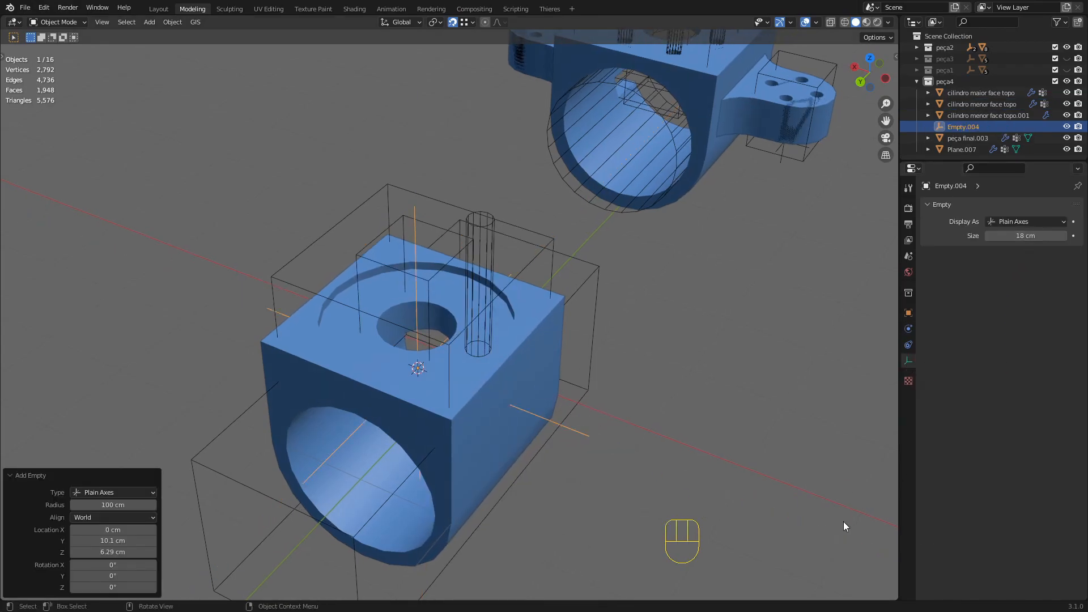
- Raise the empty 9.3137 cm along Z above the block
key("g")
key("z")
left_click(783, 429)
mouse_move(705, 477)
middle_mouse_down()
mouse_move(756, 427)
mouse_move(758, 446)
mouse_move(712, 479)
middle_mouse_up()
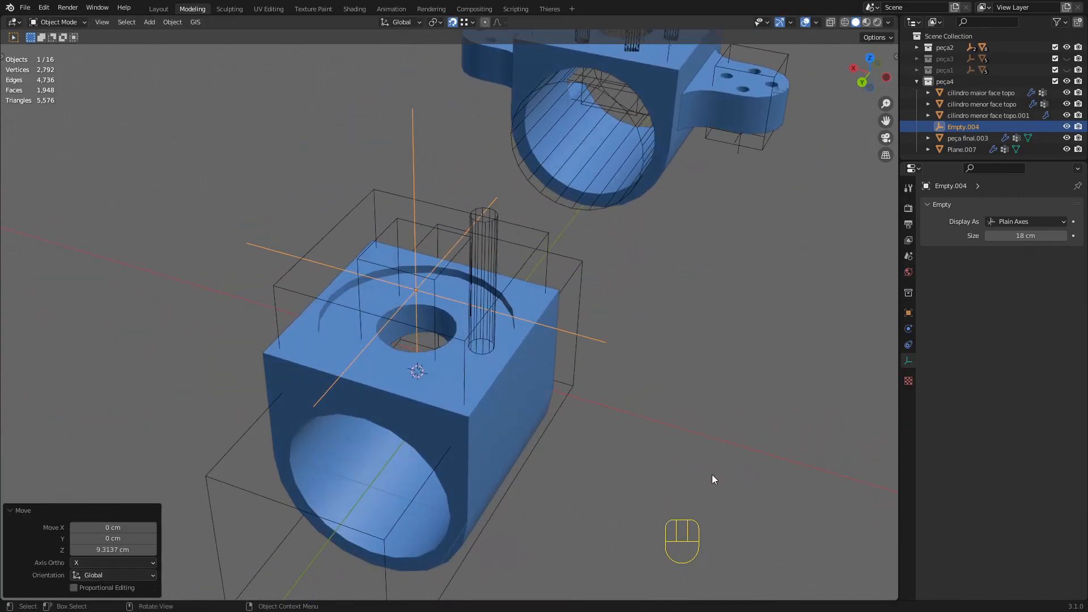
middle_click_drag(546, 308, 564, 317)
- Select the thin cylinder and the empty, and hide all other objects to isolate them
left_click(500, 249)
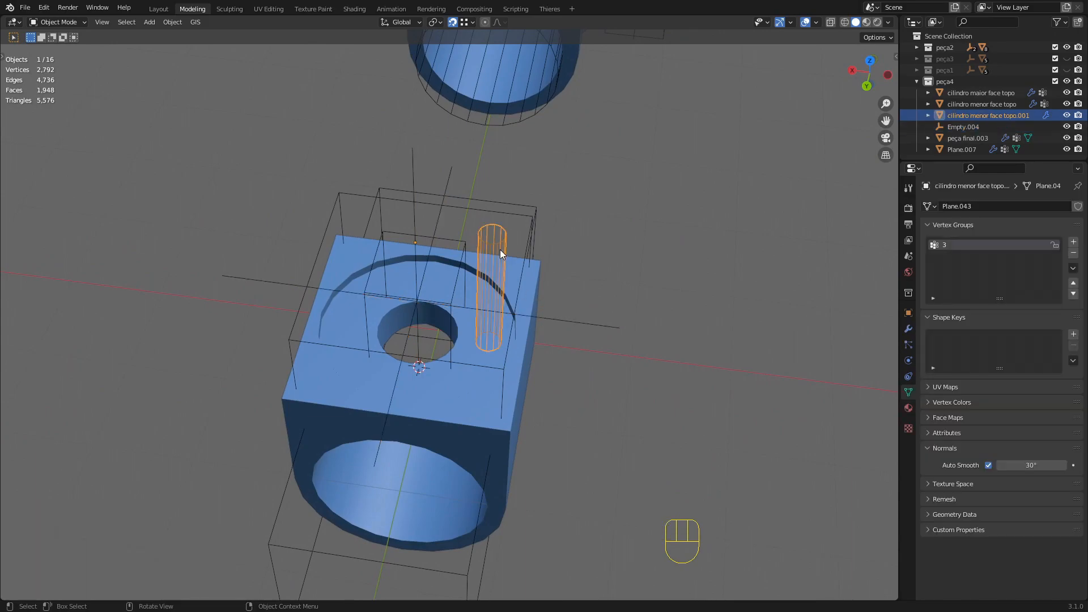
left_click(447, 245, "shift")
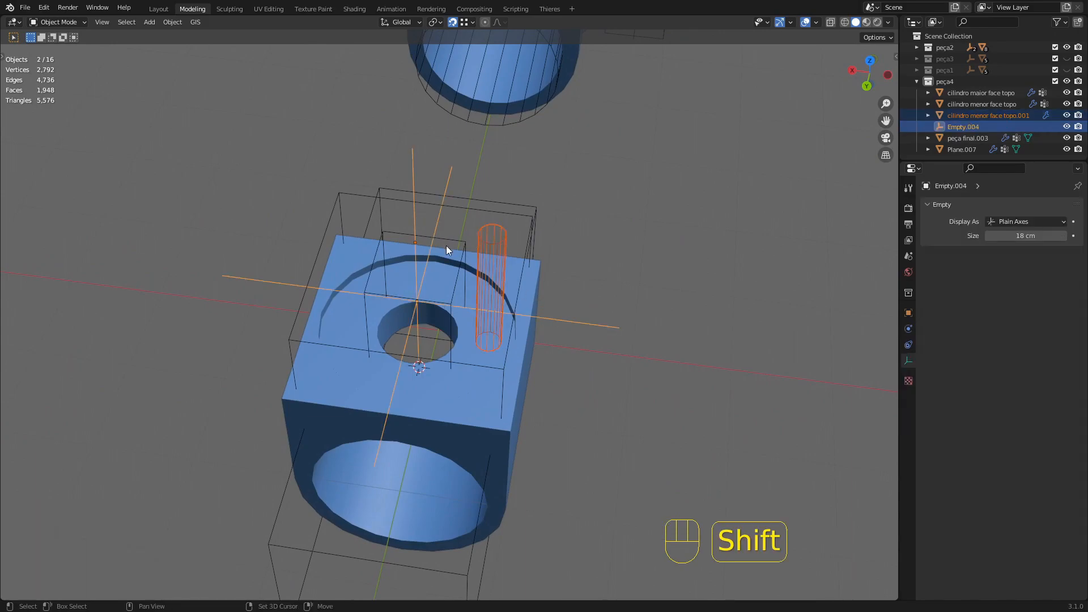
key("shift+h")
scroll(399, 291, "up", 2)
middle_click_drag(415, 282, 438, 271)
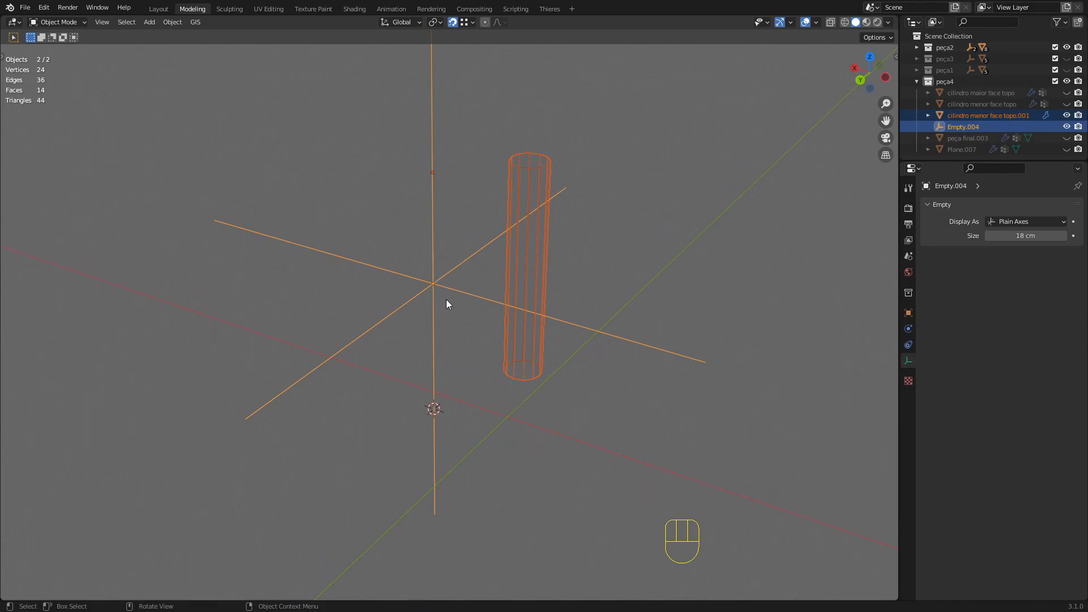
- Select only the empty and snap the 3D cursor to its centre
key("q")
left_click(440, 286)
key("q")
middle_click_drag(450, 308, 484, 363)
left_click(496, 437)
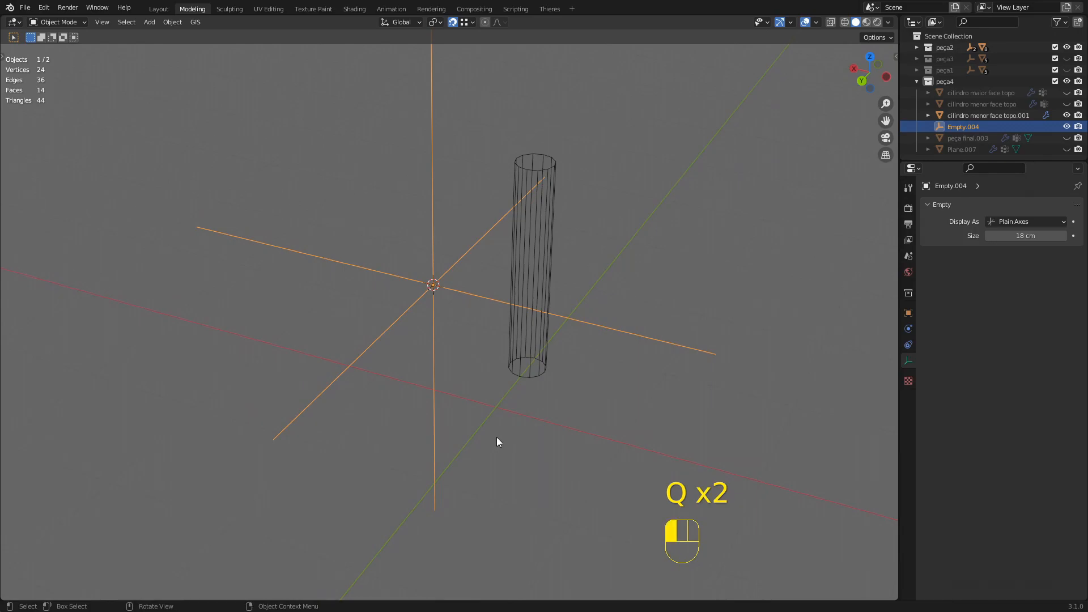
- Apply rotation and scale to the thin cylinder and set its origin to the 3D cursor
left_click(520, 347)
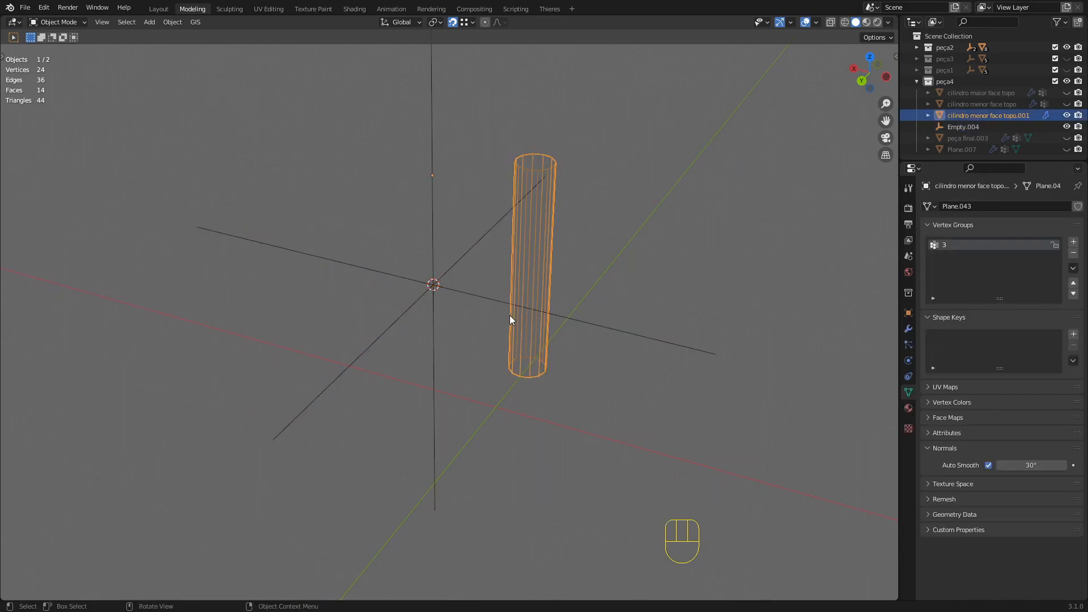
key("ctrl+a")
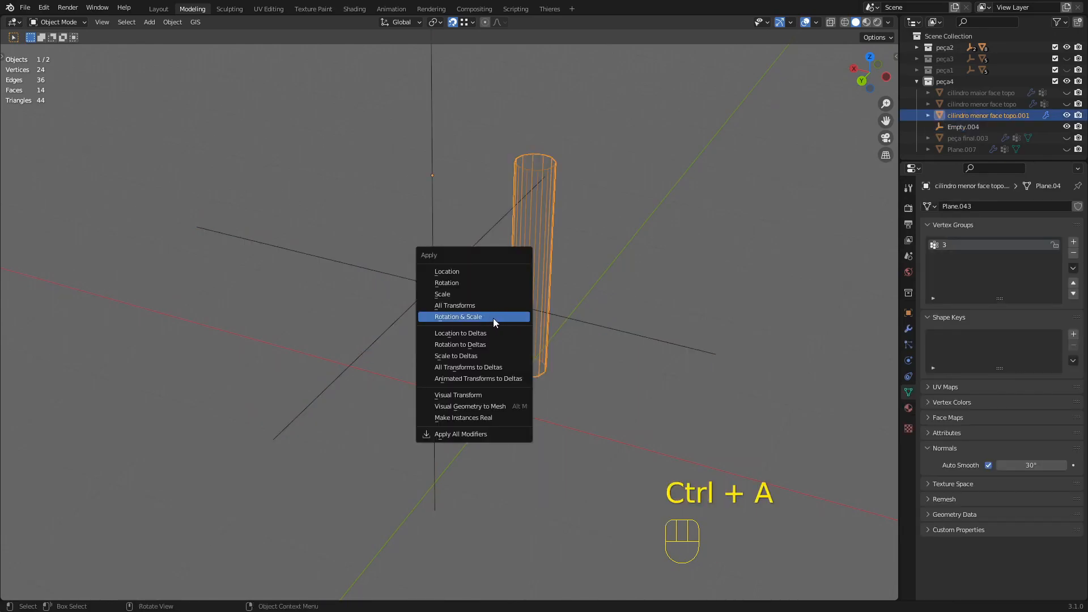
left_click(493, 318)
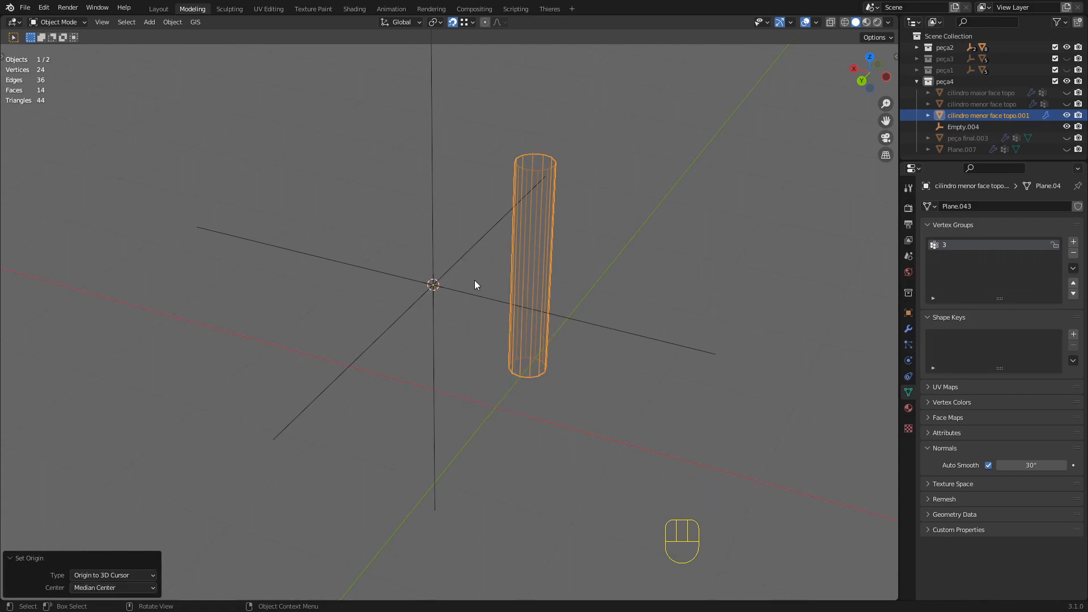
middle_click_drag(437, 284, 437, 294)
scroll(512, 294, "down", 2)
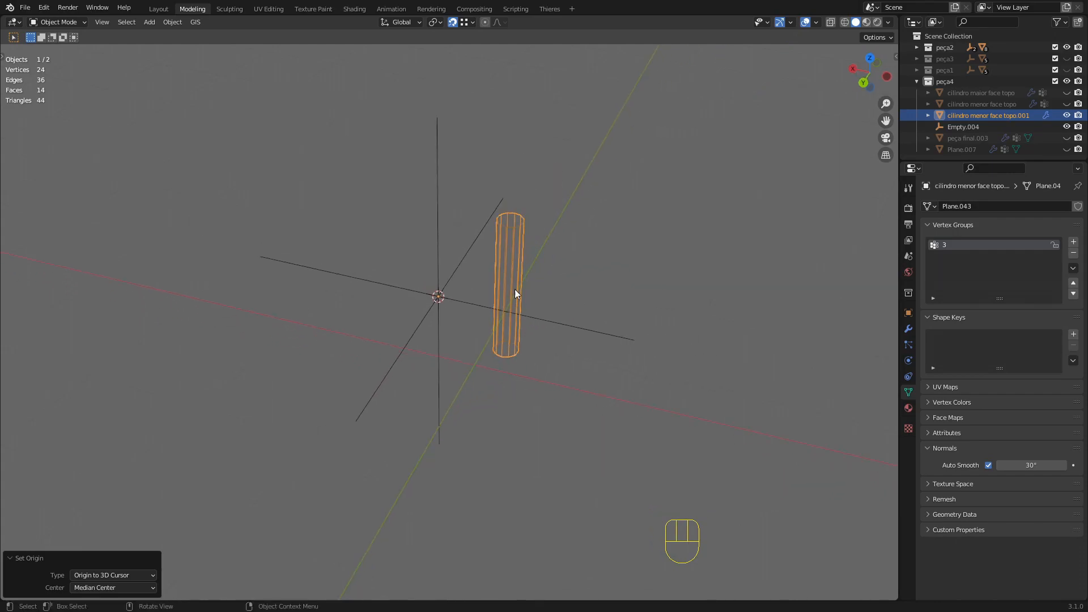
- Add an Array modifier to the thin cylinder and set its count to 6
left_click(504, 294)
left_click(908, 329)
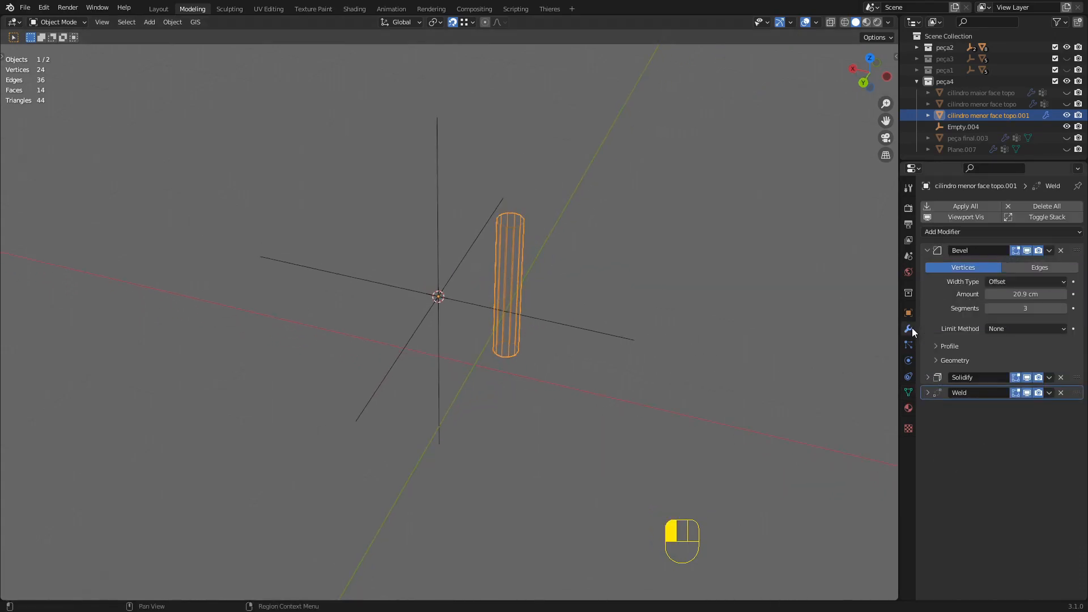
left_click(932, 253)
left_click(980, 232)
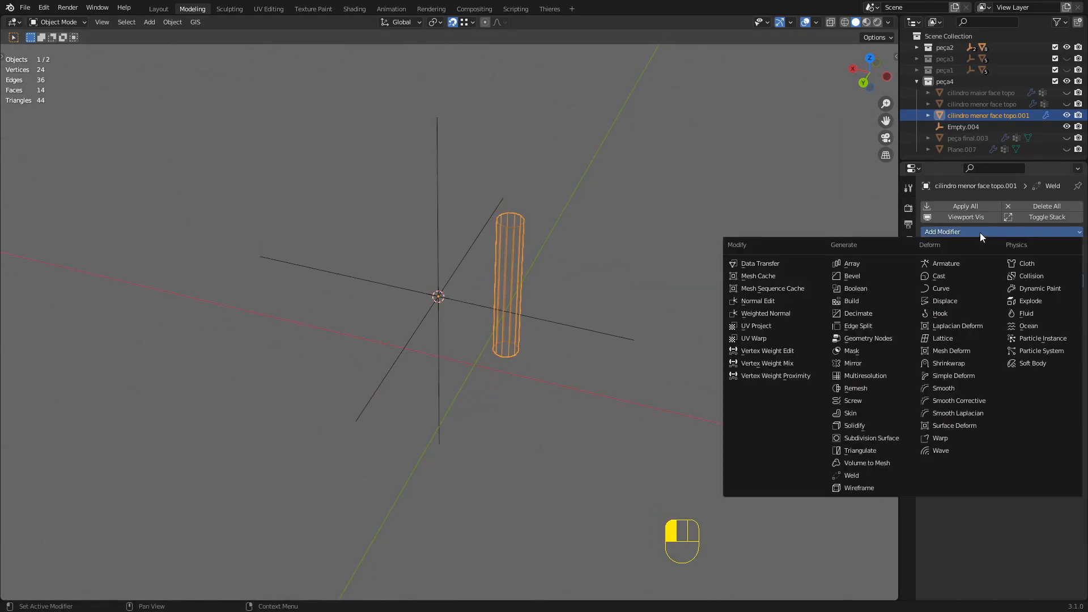
left_click(863, 264)
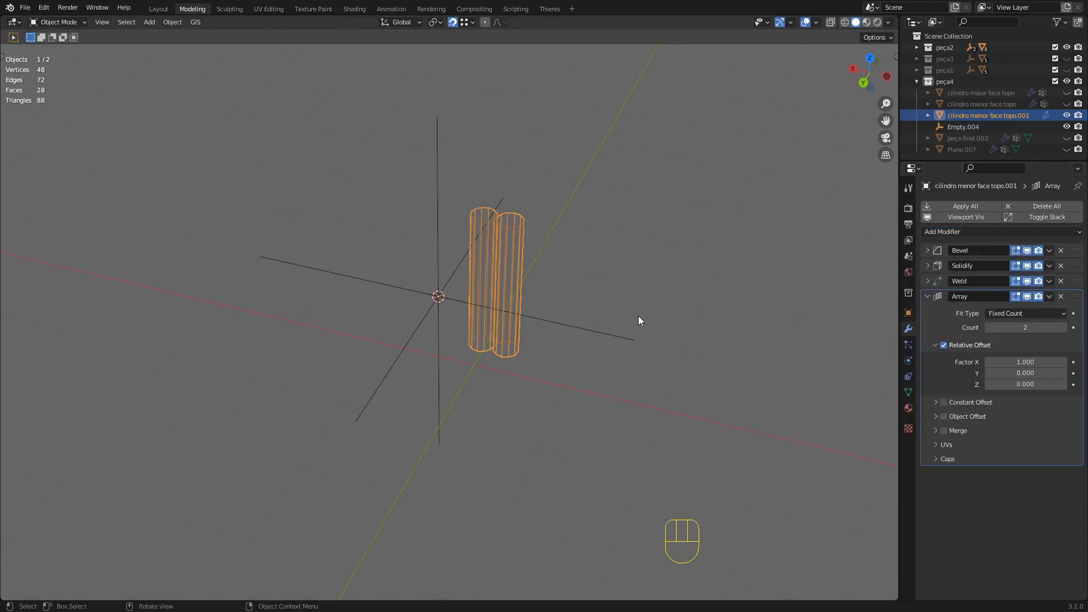
left_click(1032, 328)
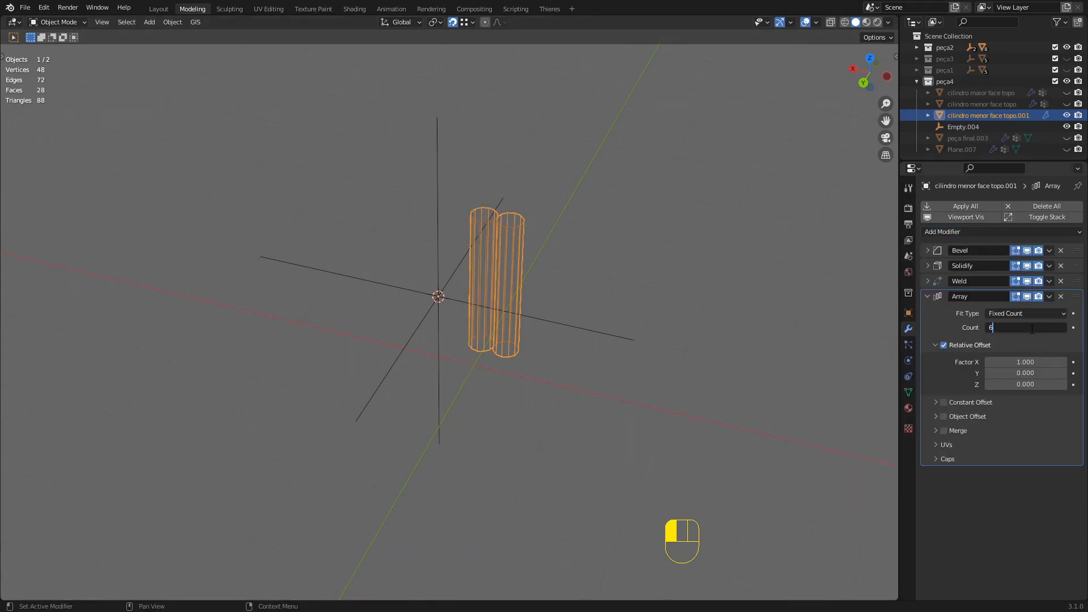
type("6")
key("Return")
middle_click_drag(390, 303, 414, 294)
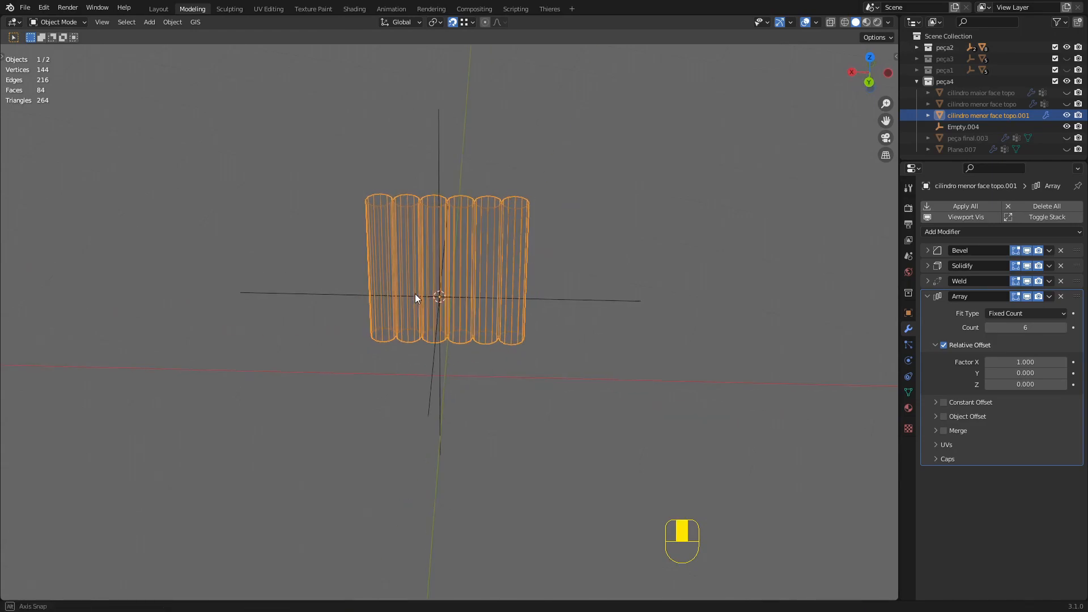
- Examine the arrayed cylinders' arrangement relative to the empty from closer up and from different angles
middle_click_drag(728, 343, 705, 346)
scroll(652, 334, "up", 1)
mouse_move(596, 309)
middle_mouse_down("shift")
mouse_move(591, 351)
mouse_move(600, 314)
middle_mouse_up("shift")
key("z")
scroll(618, 326, "up", 2)
key("z")
key("z")
scroll(566, 300, "down", 2)
middle_click_drag(501, 280, 512, 288, "shift")
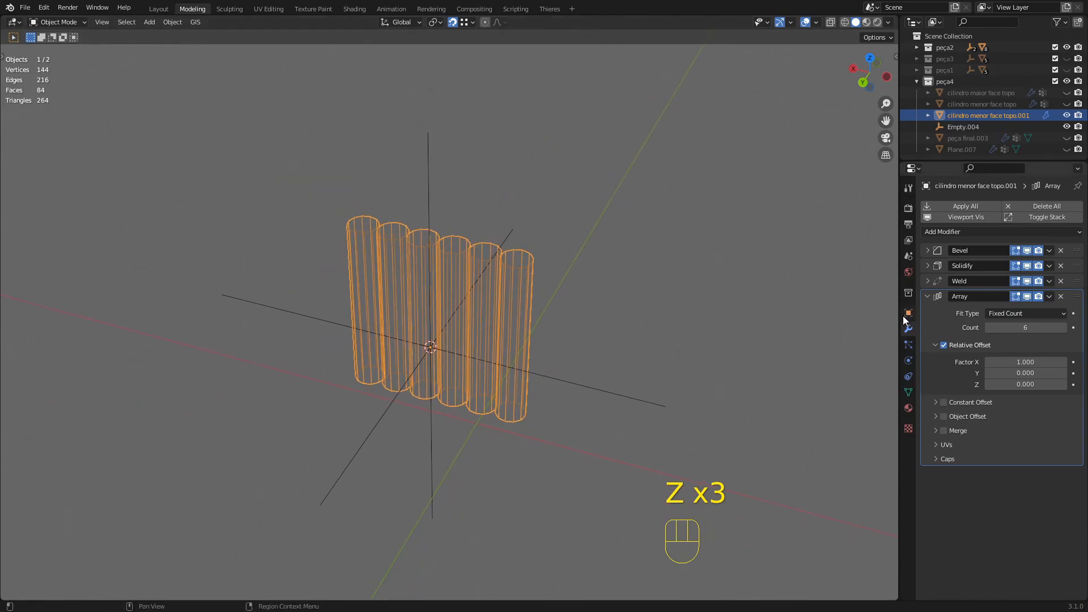
middle_click_drag(567, 391, 541, 374)
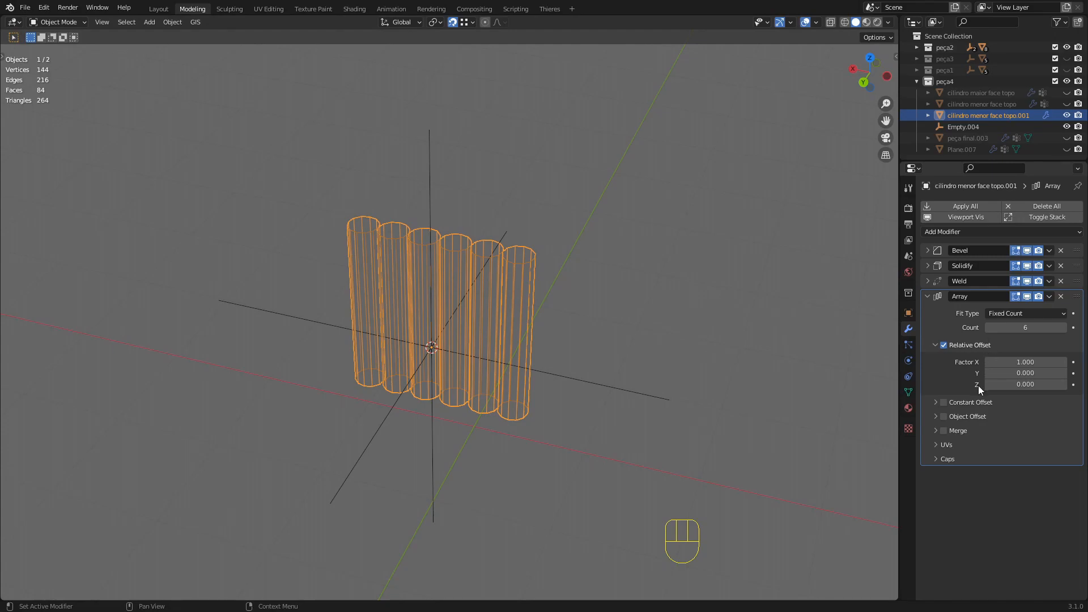
- Set the Array's relative offset factor X to 0, enable Object Offset with Empty.004 as its object, and select that empty
left_click(1024, 362)
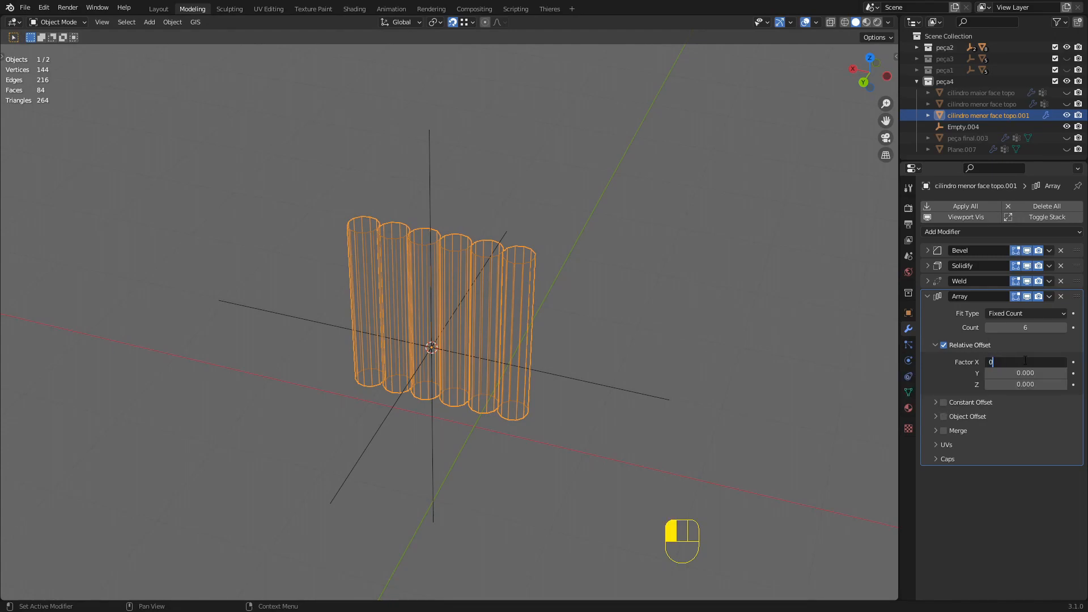
key("Return")
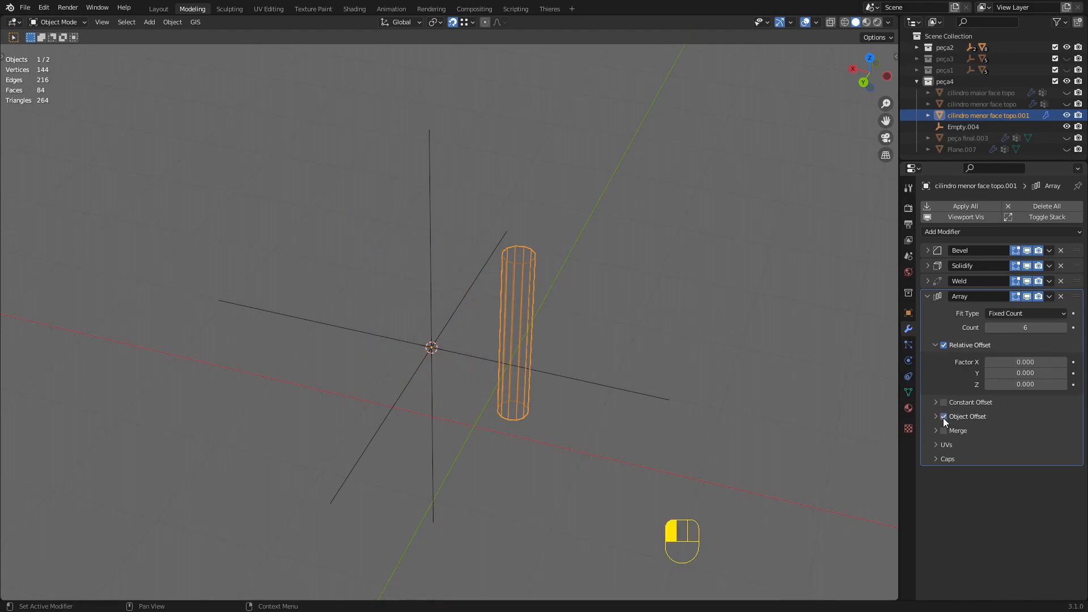
left_click(936, 417)
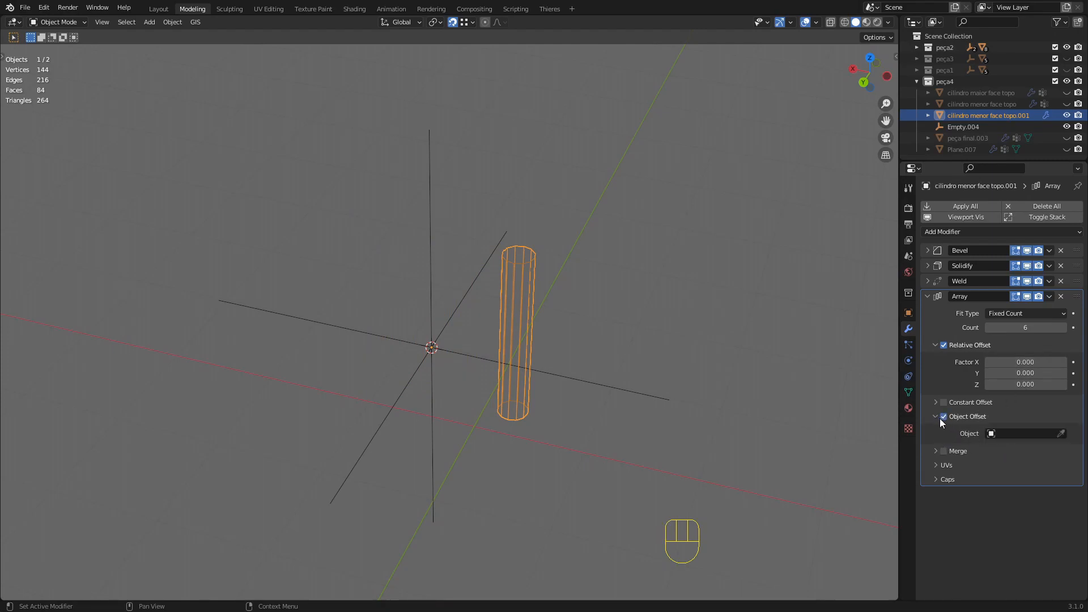
left_click(1060, 434)
left_click(429, 234)
left_click(430, 236)
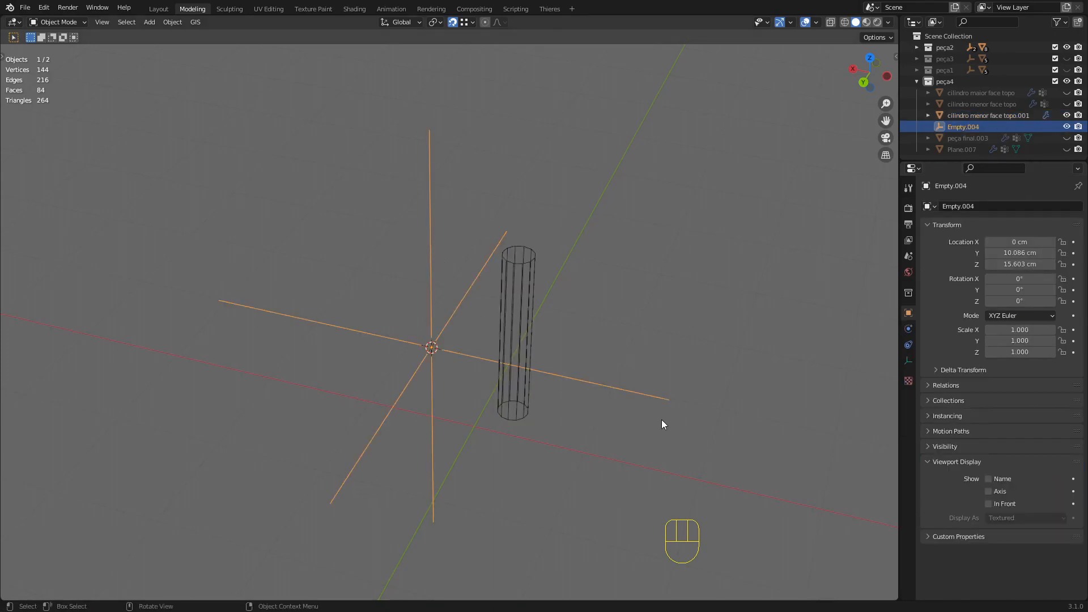
- Rotate Empty.004 by 360/6 (60°) around global Z to spread the six arrayed cylinders in a circle
key("r")
key("z")
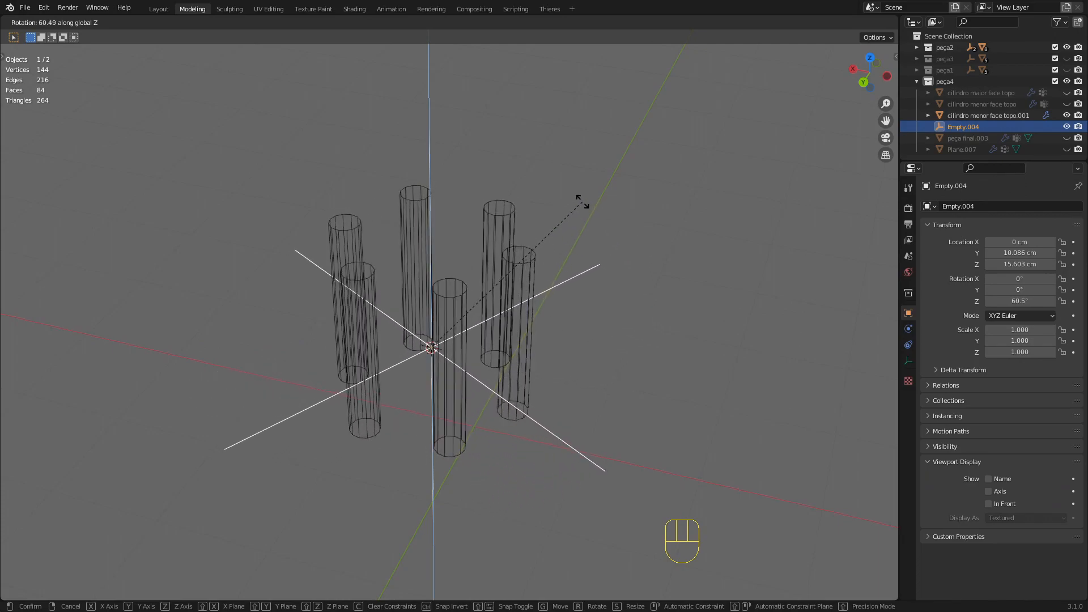
left_click(590, 255)
left_click(118, 550)
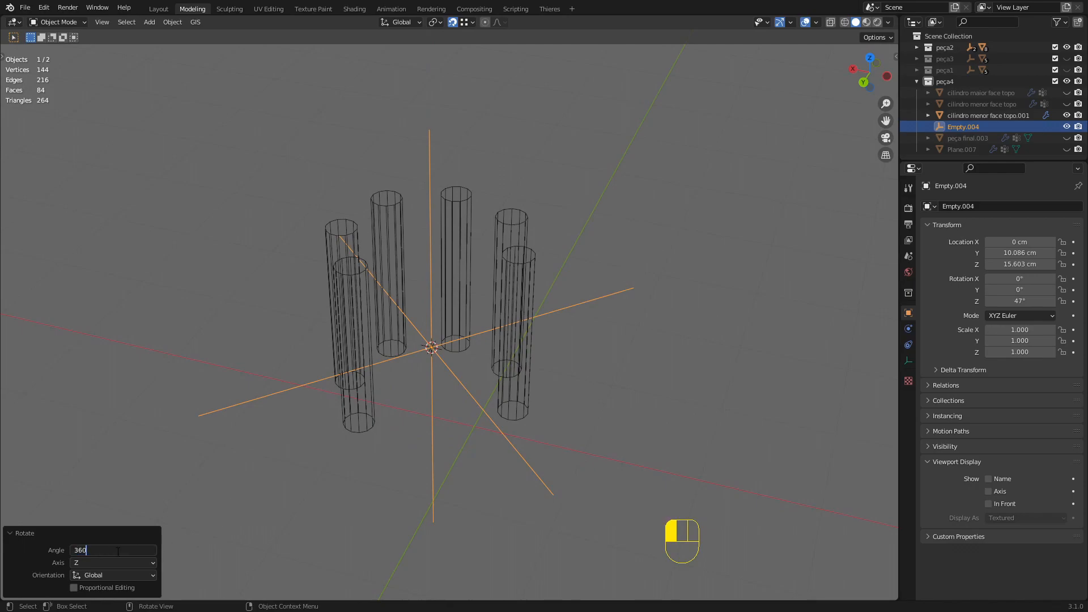
type("360/6")
key("Return")
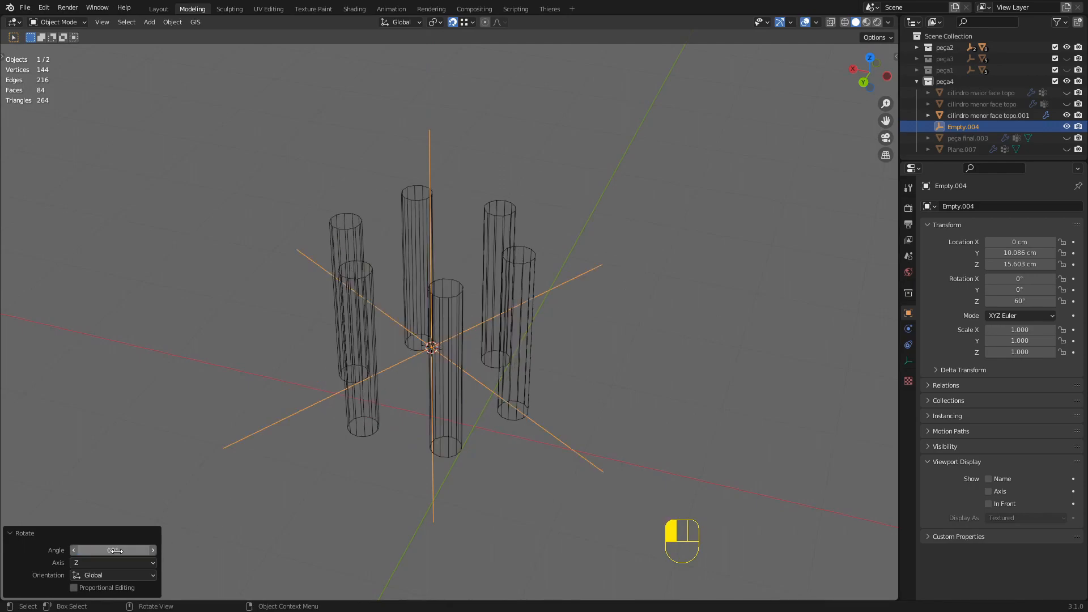
middle_click_drag(266, 446, 426, 374, "alt")
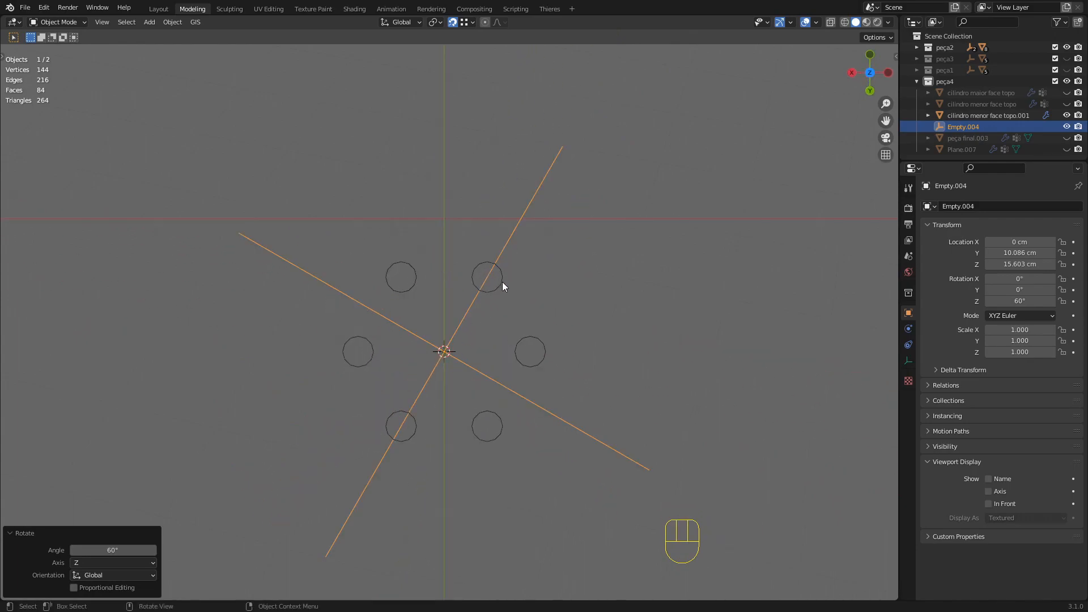
middle_click_drag(426, 402, 558, 376)
middle_click_drag(600, 413, 549, 334)
left_click(576, 321)
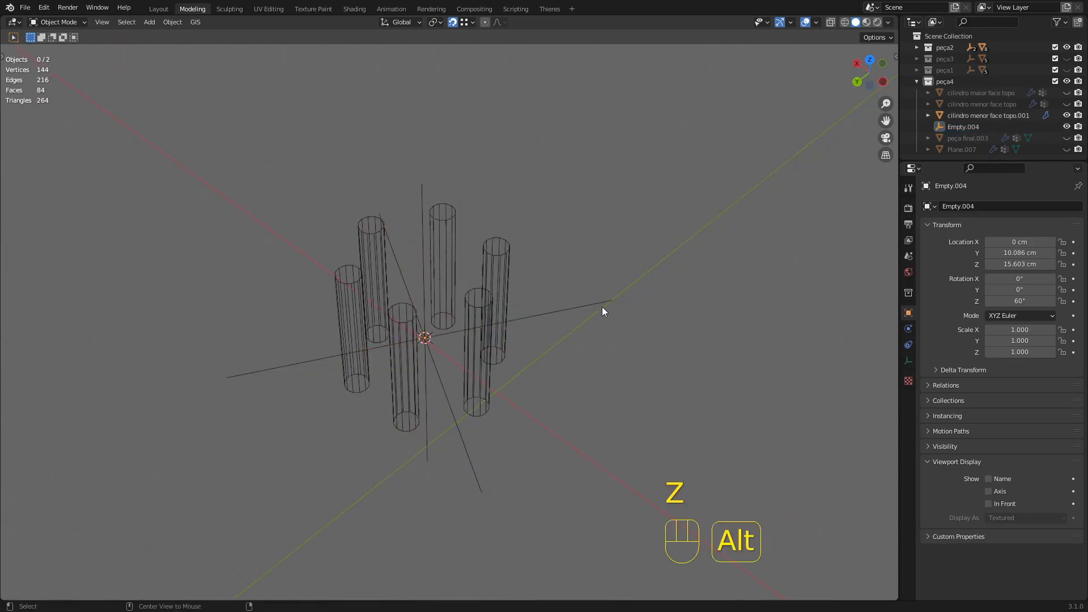
- Reveal all hidden objects so the block and its other cutters are displayed with the cylinders
key("alt+h")
middle_click_drag(542, 291, 450, 264, "alt")
left_click(511, 297)
scroll(460, 281, "up", 2)
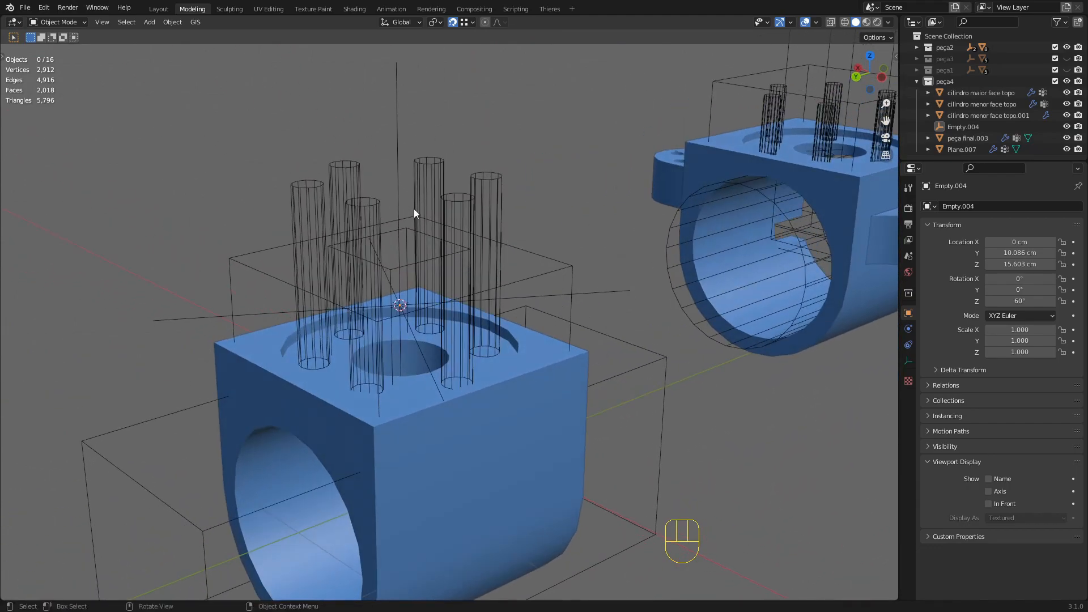
left_click(397, 177)
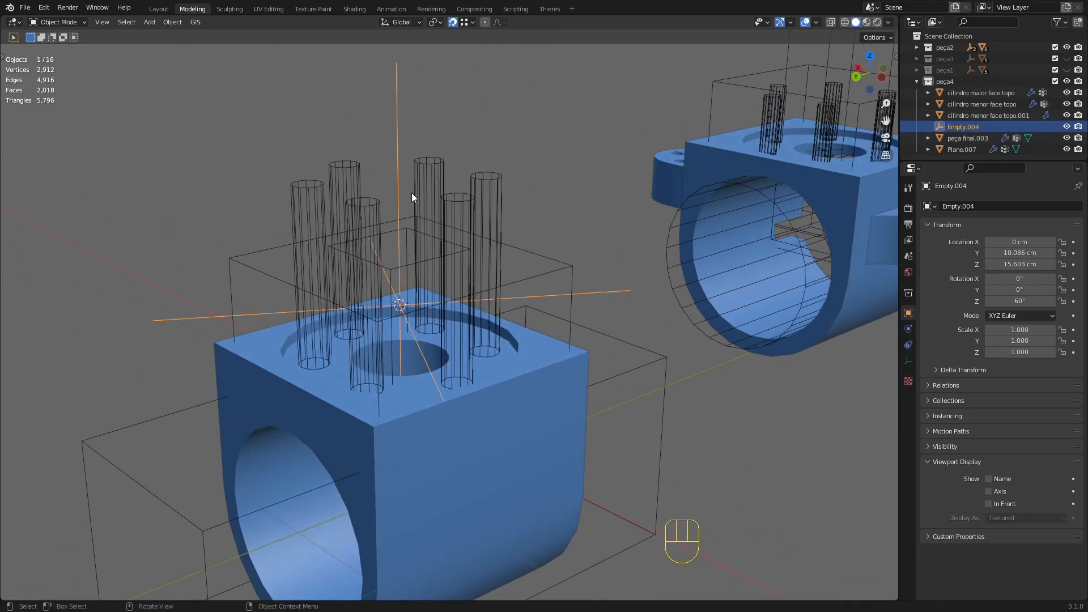
left_click(458, 207, "shift")
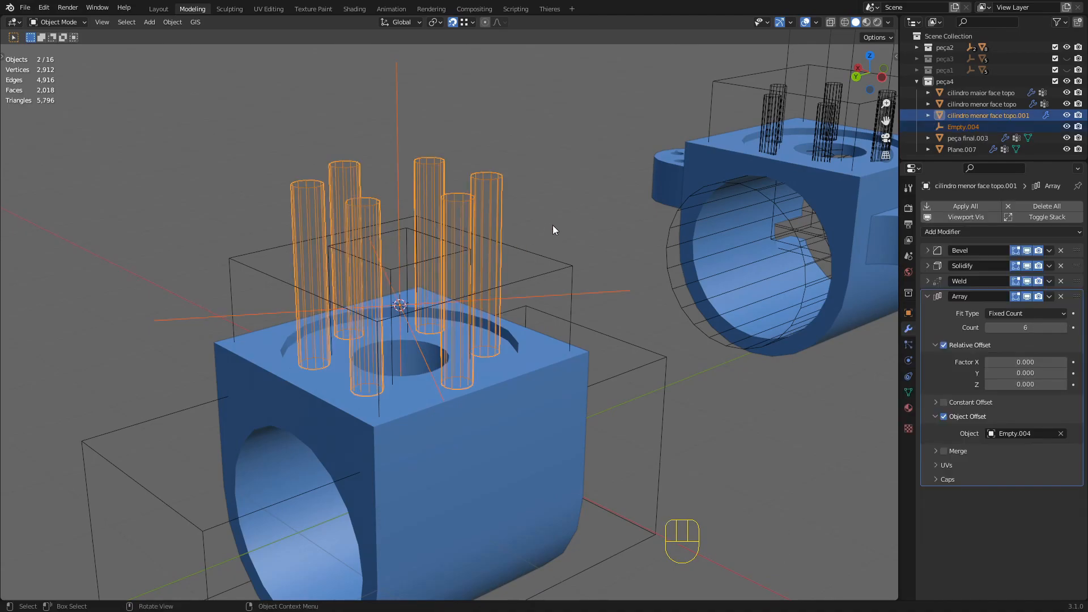
key("g")
key("Escape")
middle_click_drag(576, 146, 569, 254)
key("g")
key("Escape")
middle_click_drag(481, 242, 425, 165, "shift")
left_click(409, 149)
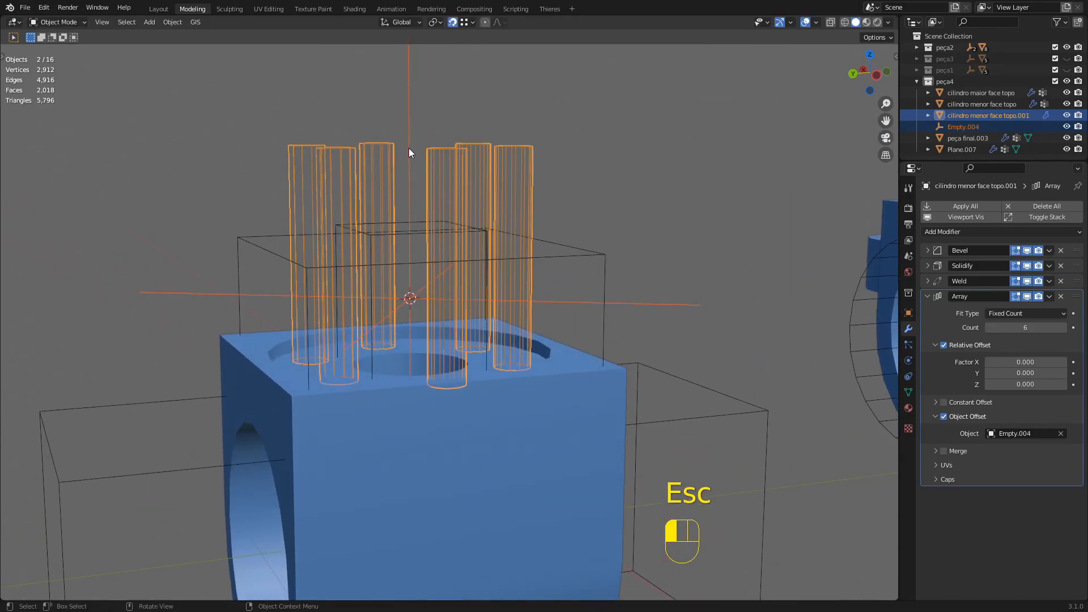
key("g")
key("z")
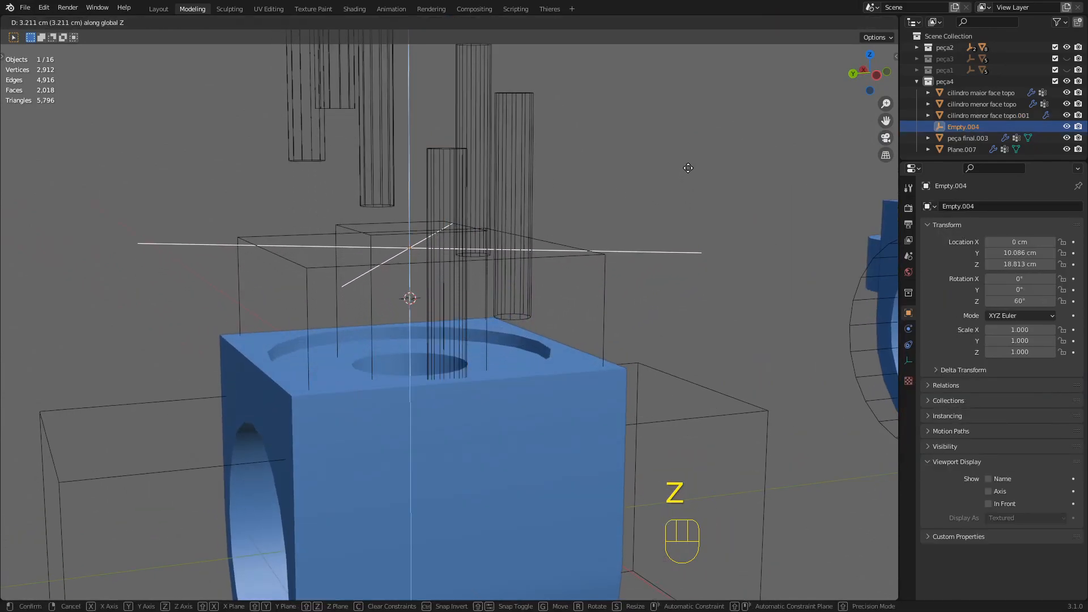
key("Escape")
scroll(684, 243, "down", 2)
scroll(683, 243, "down", 1)
key("g")
key("z")
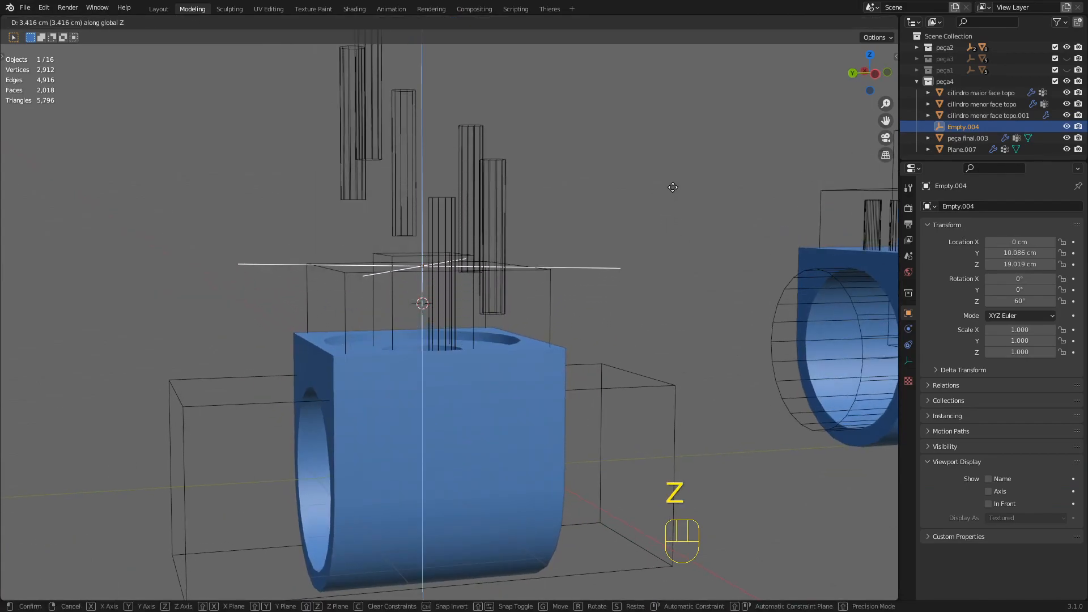
key("Escape")
- Move the arrayed cylinders together with Empty.004 down along Z by about 1.3 cm, ending below the recess floor
left_click_drag(553, 215, 336, 166)
middle_click_drag(336, 170, 532, 214)
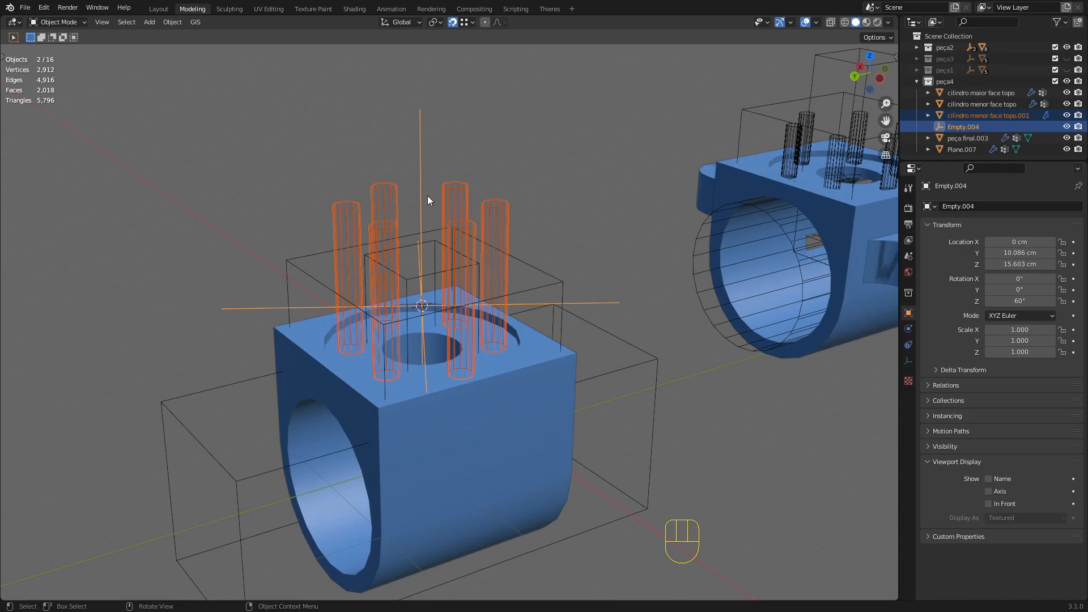
middle_click_drag(429, 220, 460, 248)
middle_click_drag(535, 269, 626, 219)
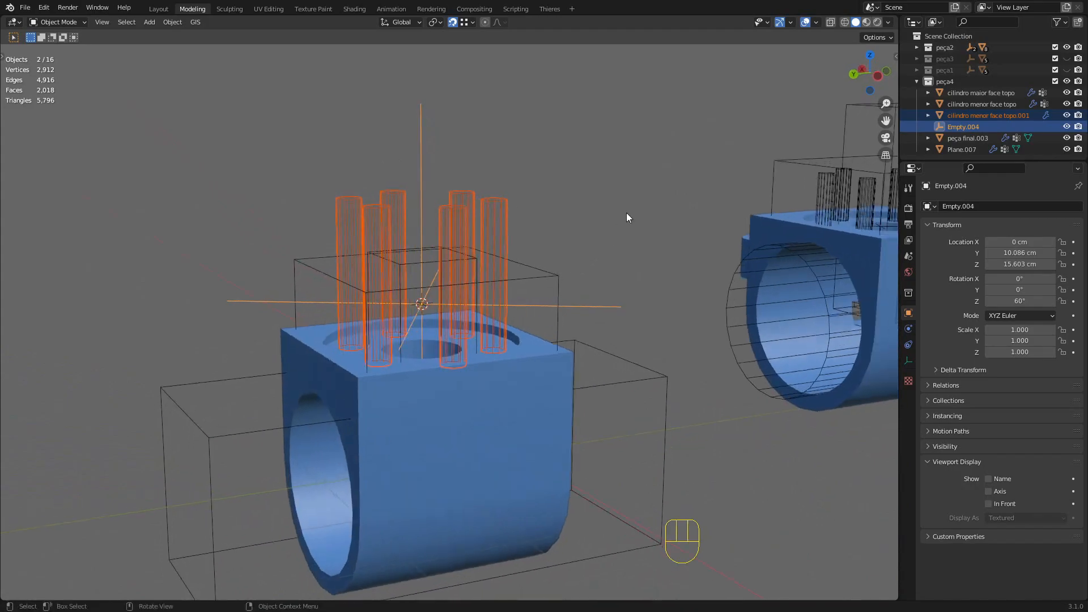
key("g")
key("z")
left_click(553, 275)
mouse_move(552, 278)
middle_mouse_down()
mouse_move(454, 358)
mouse_move(463, 368)
mouse_move(539, 286)
middle_mouse_up()
key("g")
key("z")
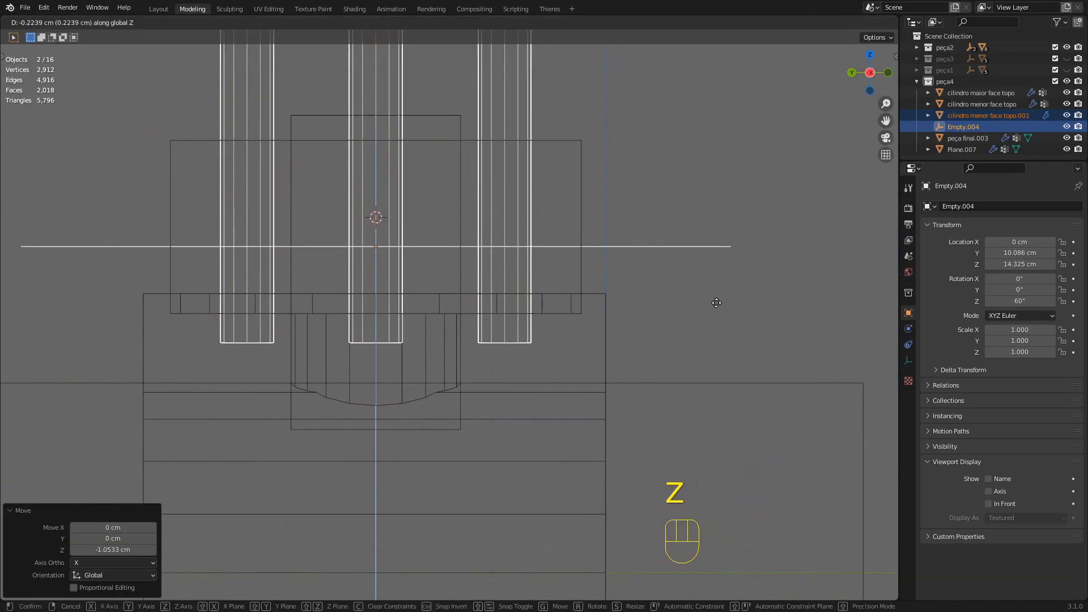
left_click(712, 304)
middle_click_drag(479, 339, 519, 355)
key("z")
mouse_move(587, 353)
middle_mouse_down()
mouse_move(652, 351)
mouse_move(620, 328)
mouse_move(515, 346)
mouse_move(550, 373)
middle_mouse_up()
- Hide cilindro maior face topo, Plane.007, cilindro menor face topo and Empty.004
left_click(516, 347)
scroll(535, 271, "up", 4)
mouse_move(535, 271)
middle_mouse_down()
mouse_move(525, 290)
mouse_move(485, 239)
mouse_move(525, 253)
middle_mouse_up()
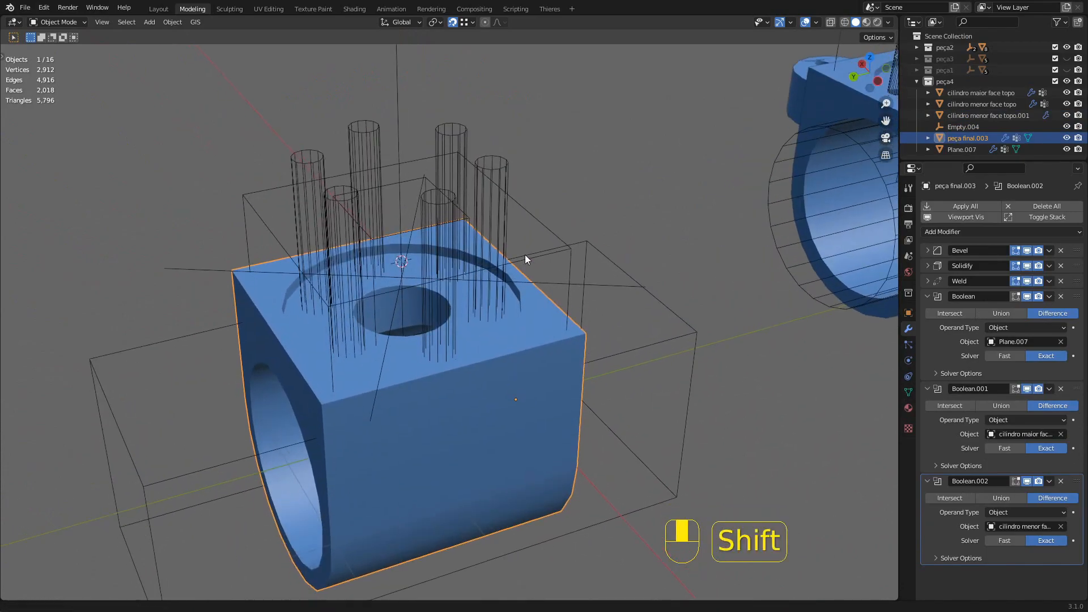
left_click(552, 232)
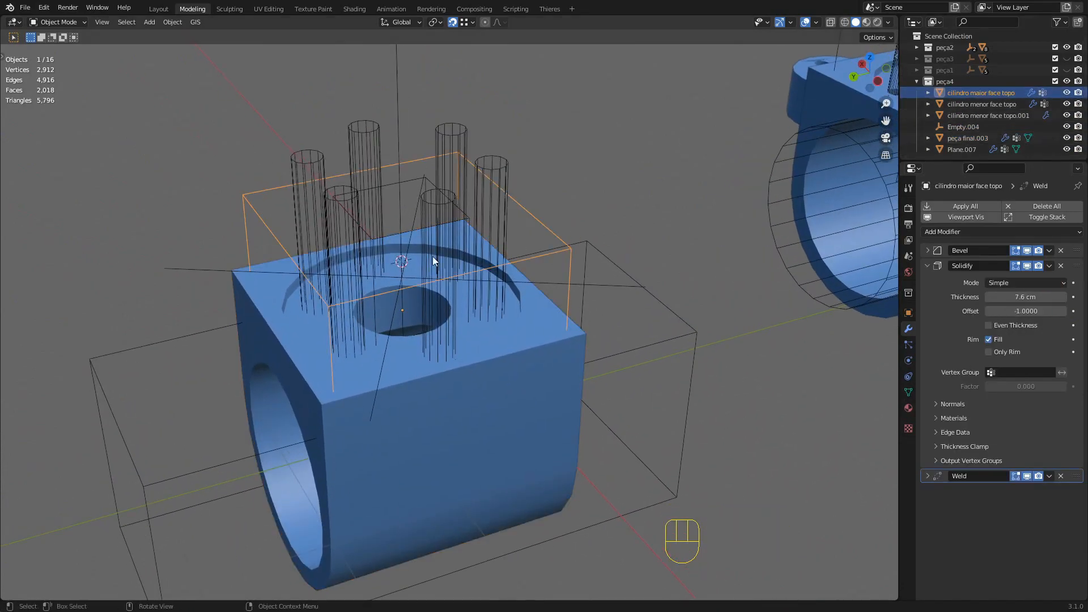
middle_click_drag(448, 256, 513, 223)
left_click(1067, 94)
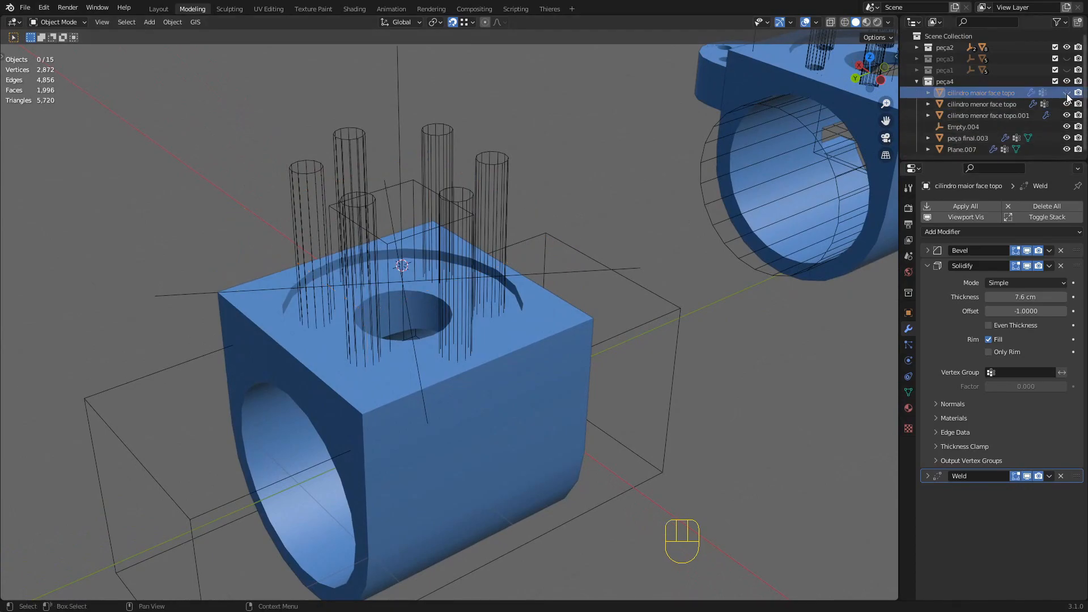
left_click(644, 290)
left_click(1067, 149)
left_click(982, 104)
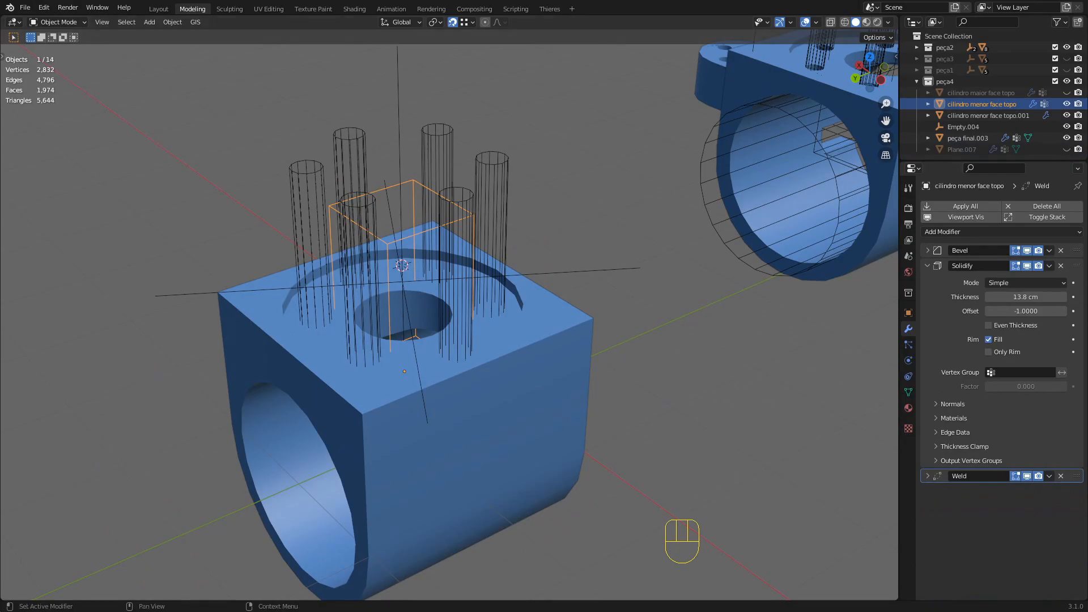
left_click(1067, 104)
middle_click_drag(566, 255, 418, 291)
left_click(629, 309)
left_click(1067, 126)
- Select the block peça final.003 and collapse all of its modifiers in the stack
middle_click_drag(468, 297, 534, 322)
left_click(534, 321)
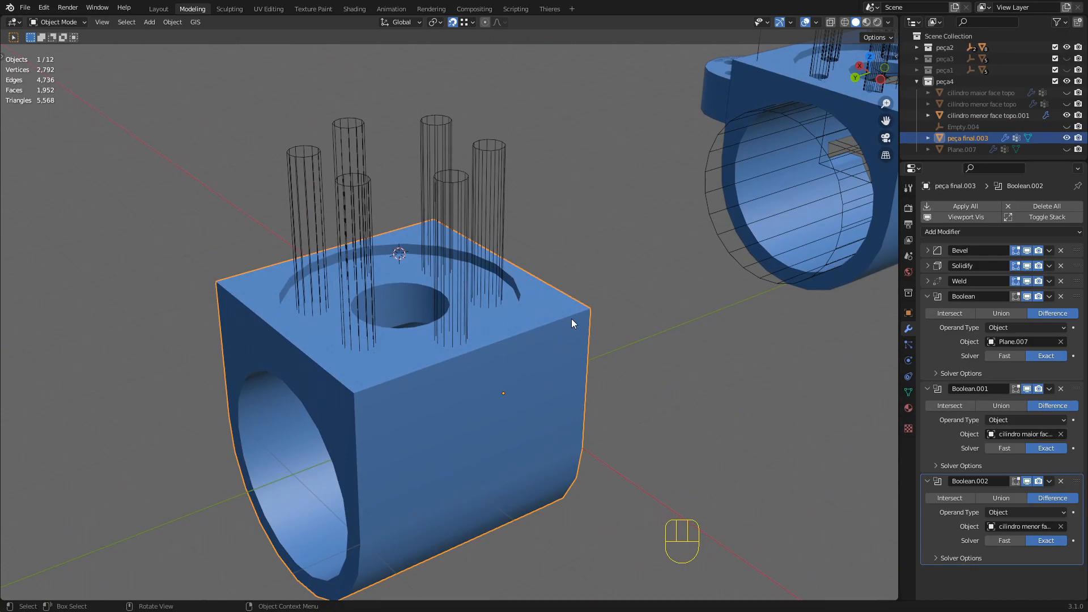
left_click(927, 296)
left_click(927, 281)
left_click(927, 281)
left_click(927, 311)
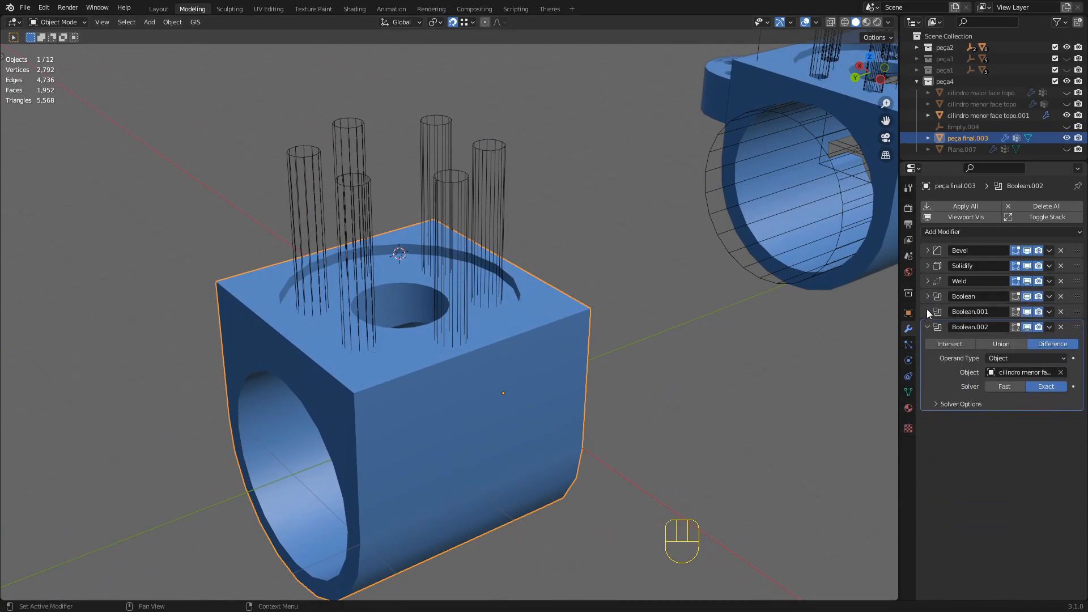
left_click(927, 326)
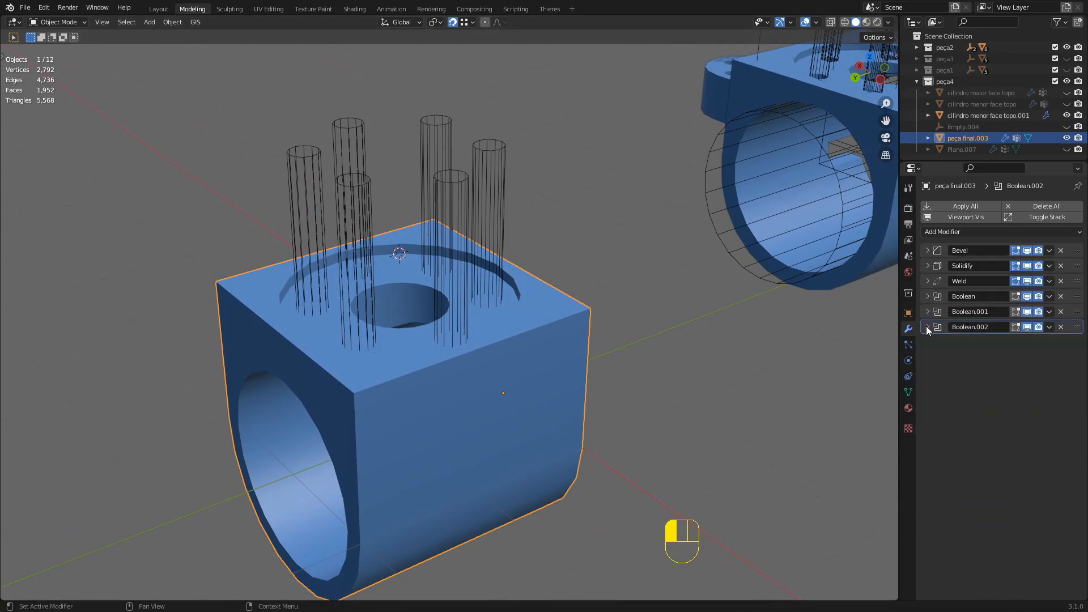
left_click(927, 250)
left_click(927, 250)
left_click(927, 250)
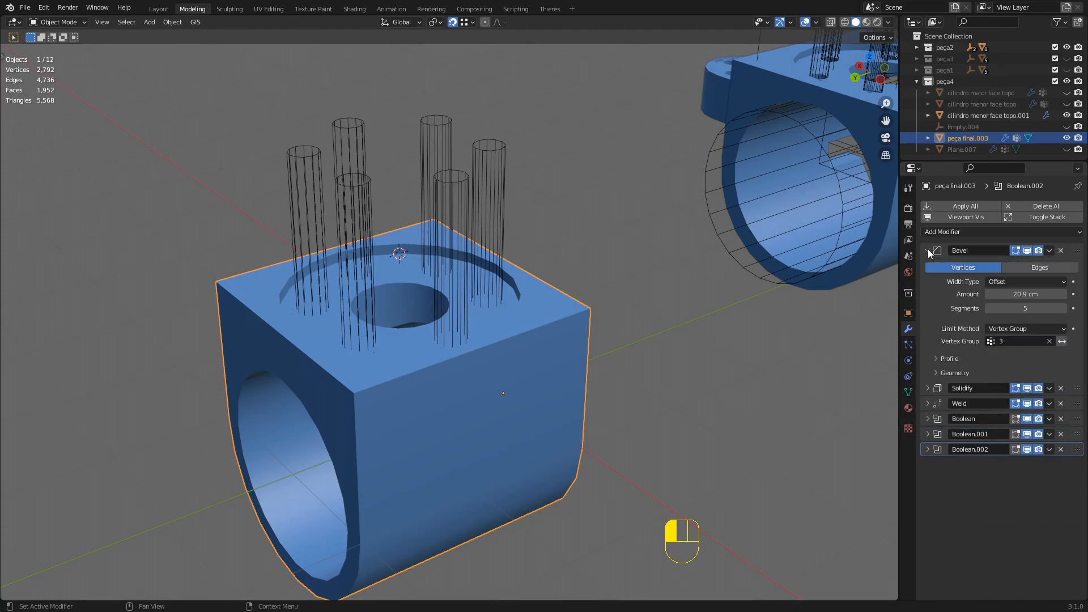
left_click(927, 250)
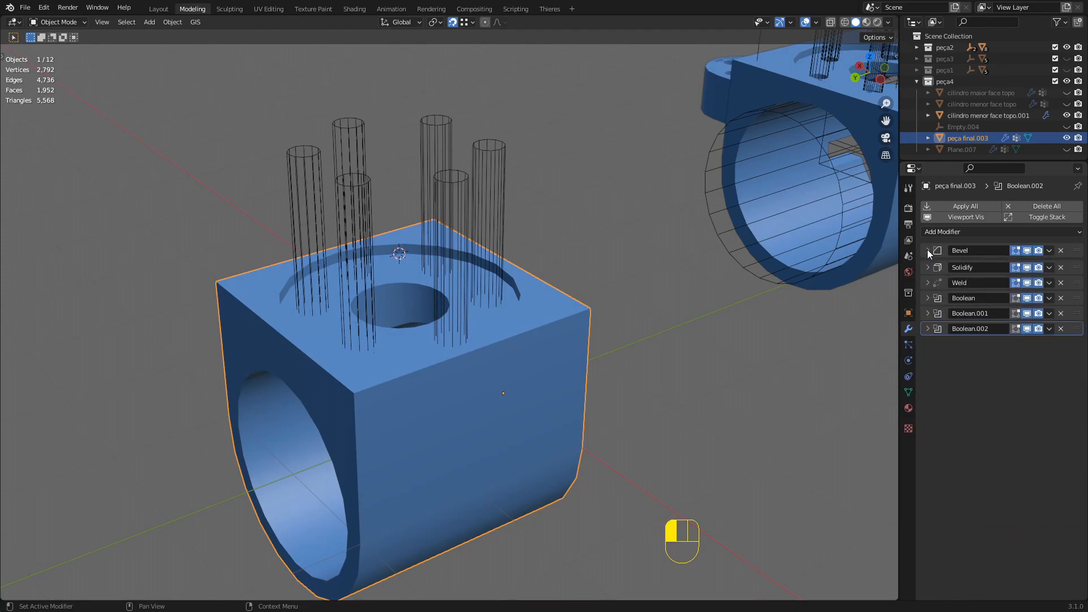
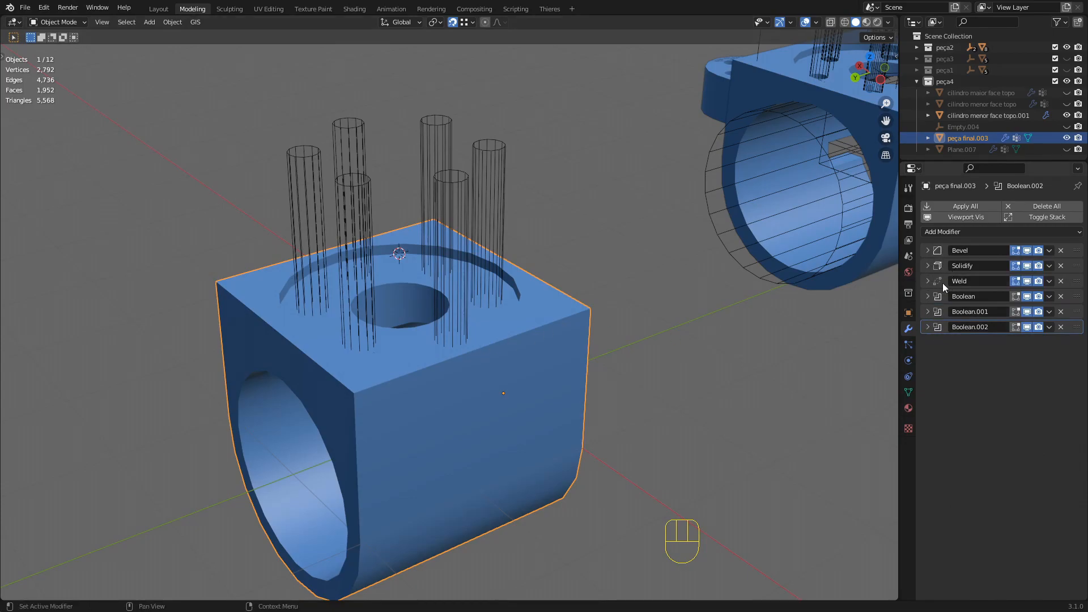
left_click(927, 327)
left_click(927, 327)
middle_click_drag(638, 240, 526, 251)
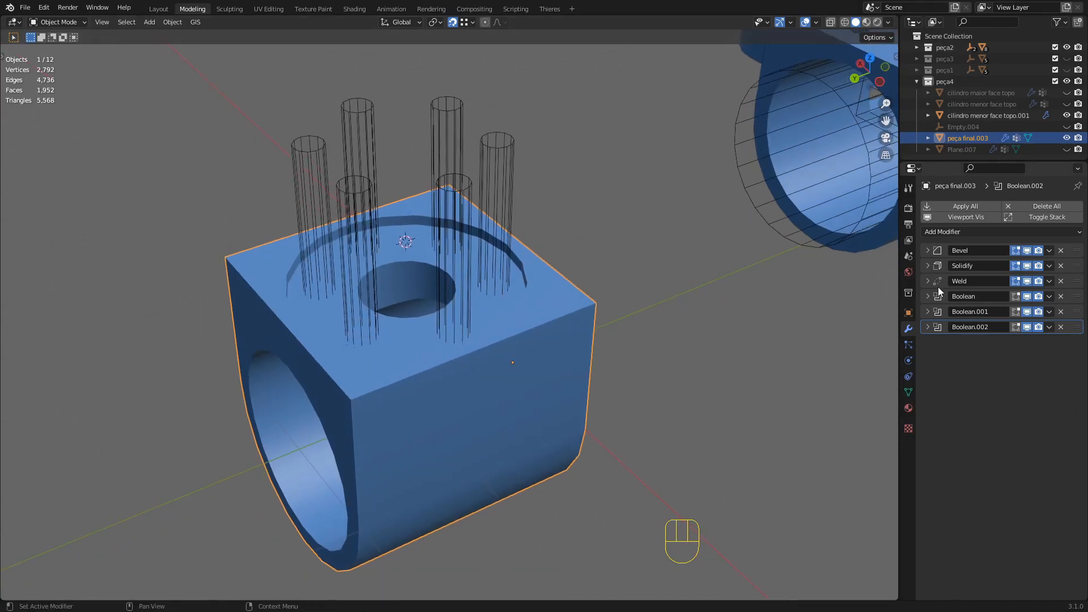
- Duplicate the block's Boolean.002 modifier and set the copy's object to the six arrayed cylinders to cut the holes
left_click(1049, 327)
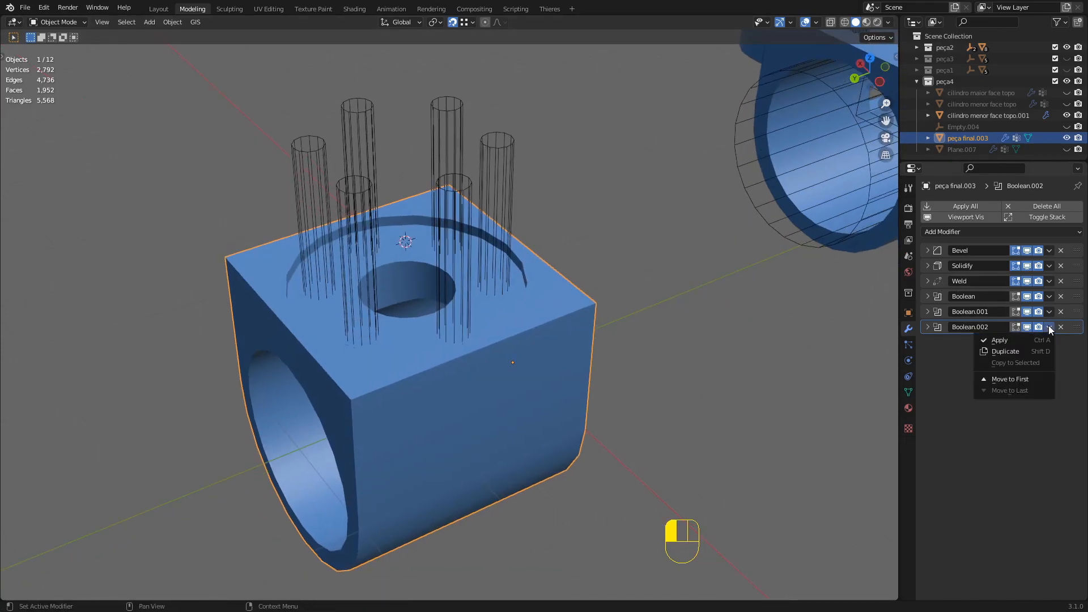
left_click(1005, 352)
left_click(927, 343)
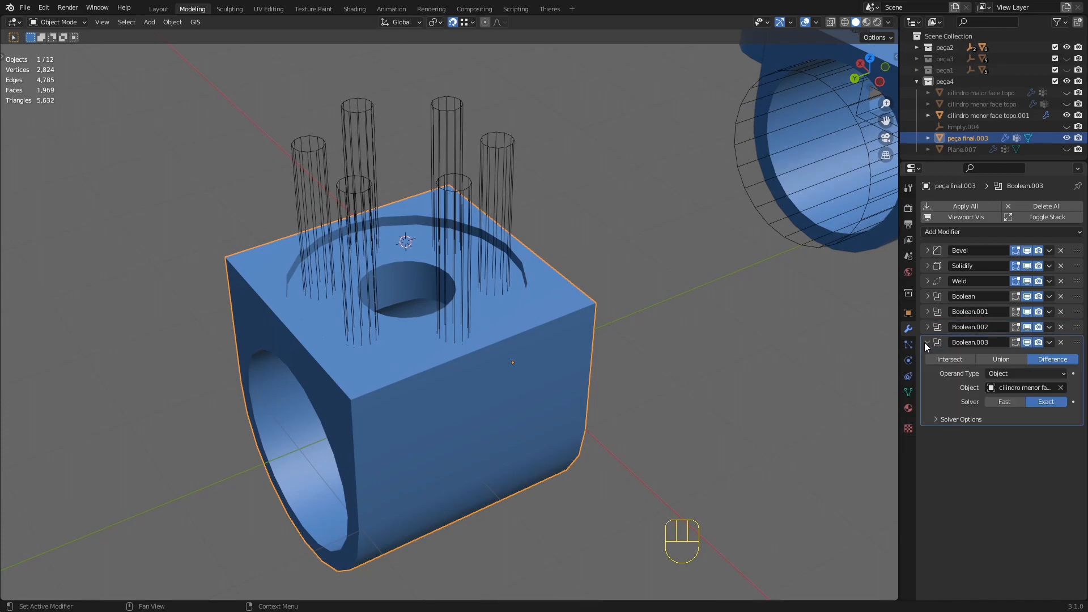
scroll(553, 294, "up", 2)
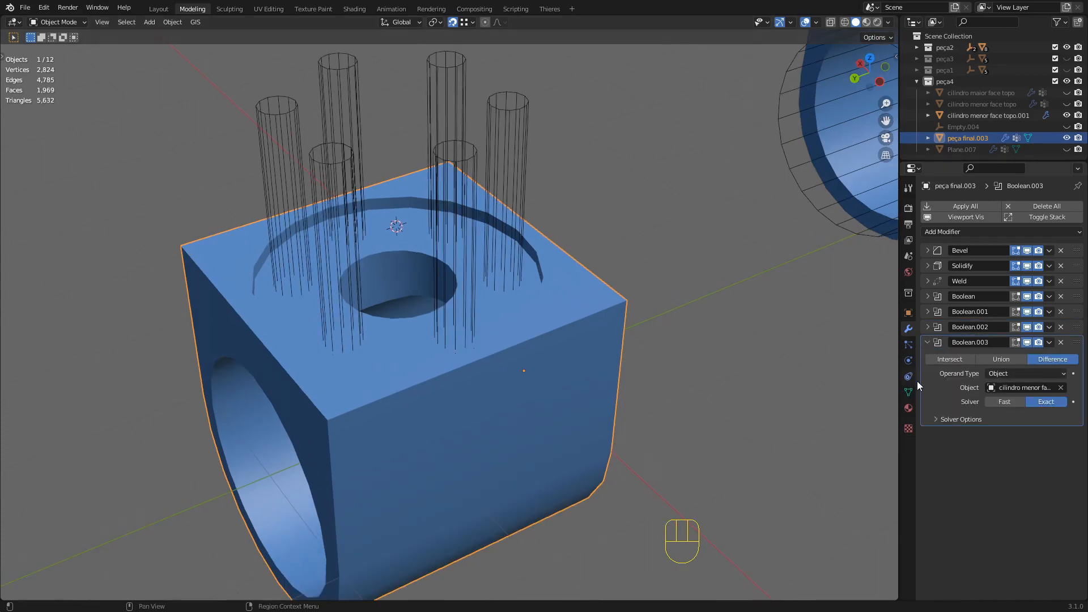
left_click(1061, 388)
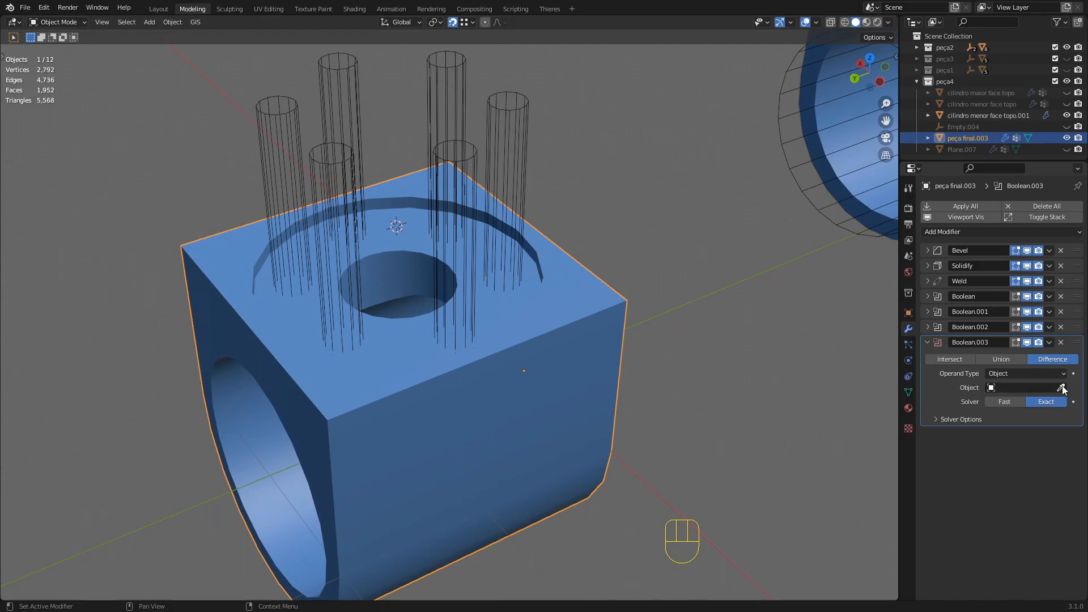
left_click(1063, 387)
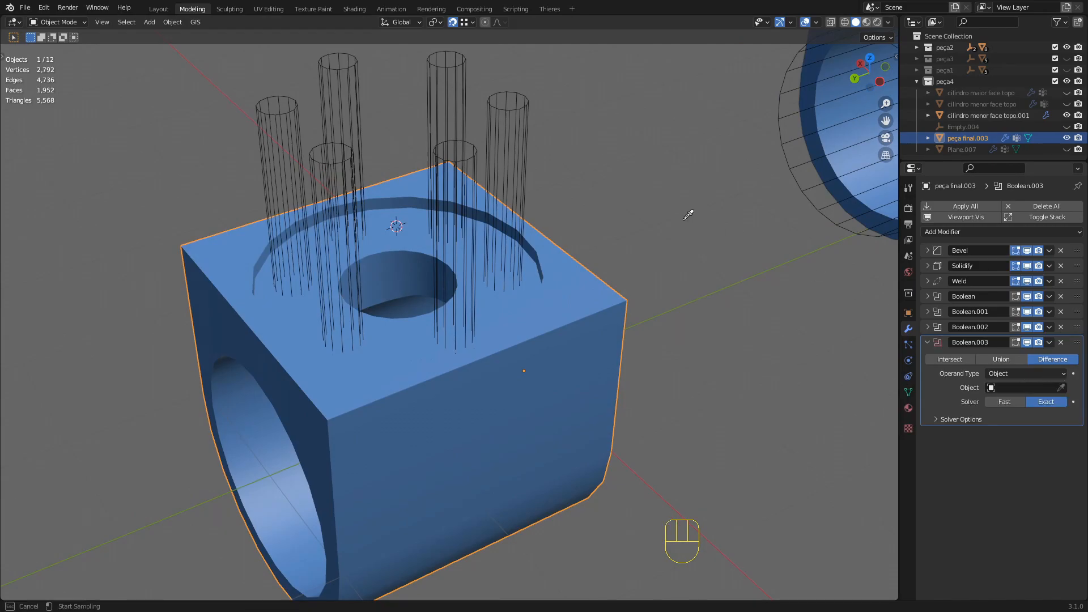
left_click(527, 142)
middle_click_drag(525, 139, 533, 239)
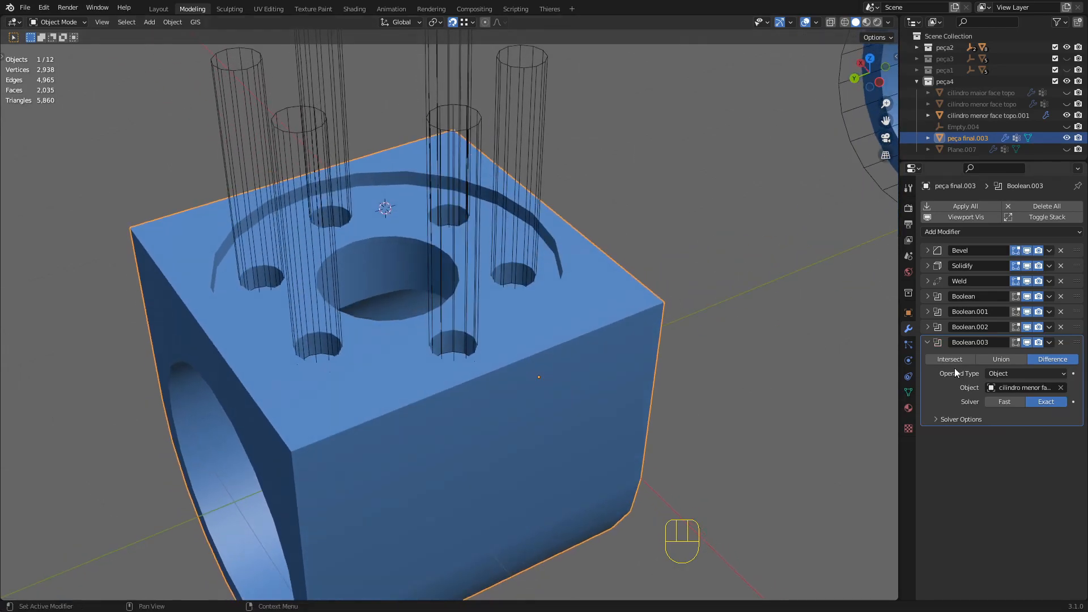
- Compare the block with and without the six-hole Boolean by toggling that modifier's viewport visibility
left_click(1027, 342)
left_click(1027, 342)
left_click(1028, 342)
left_click(1027, 342)
left_click(1028, 342)
left_click(1027, 342)
middle_click_drag(527, 274, 481, 233)
left_click(536, 215)
scroll(458, 184, "up", 1)
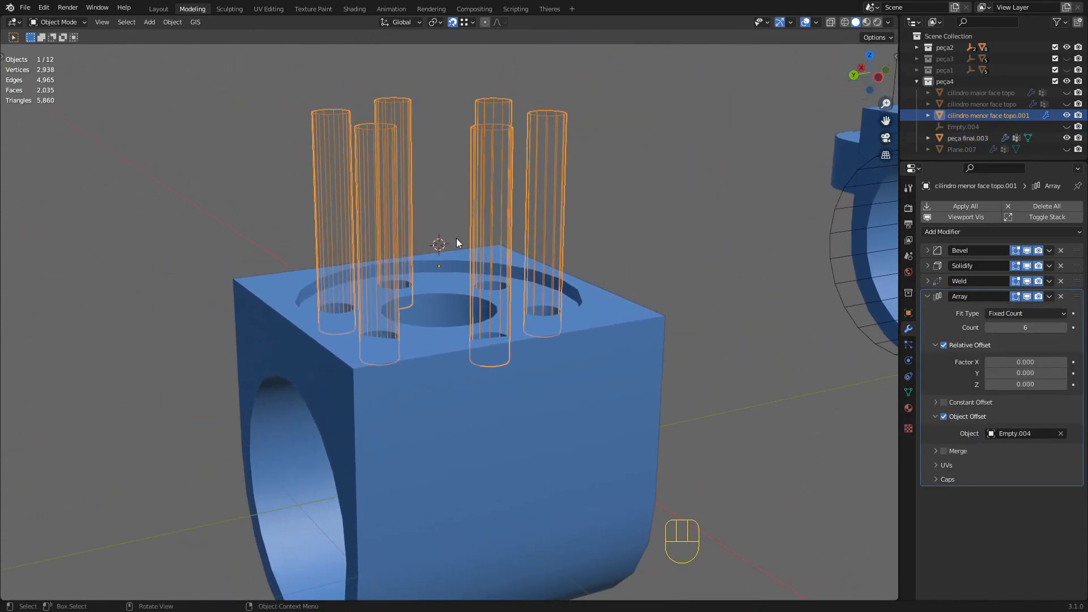
key("g")
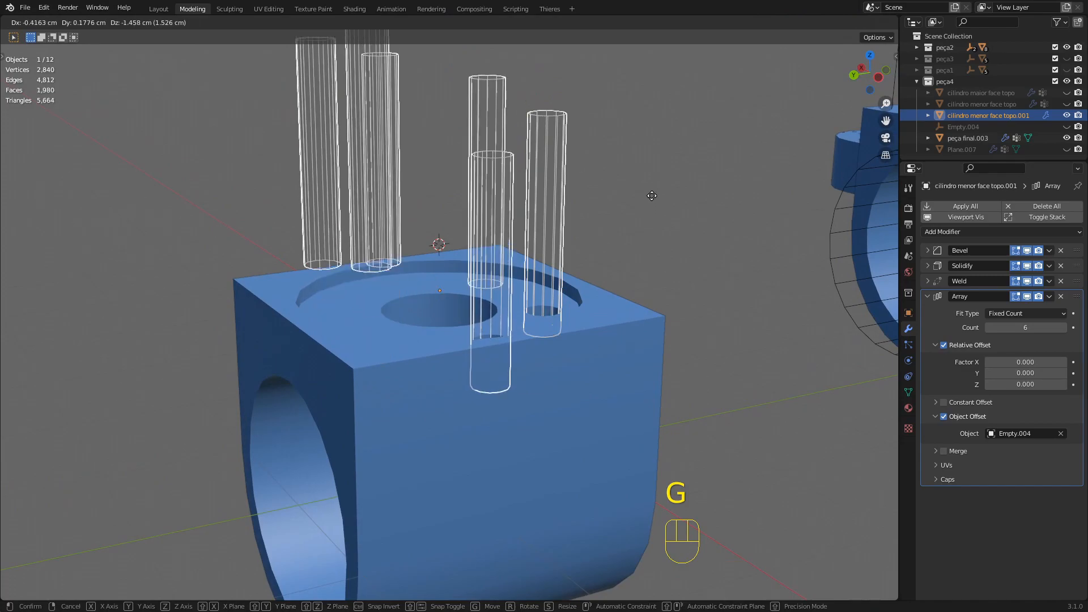
key("Escape")
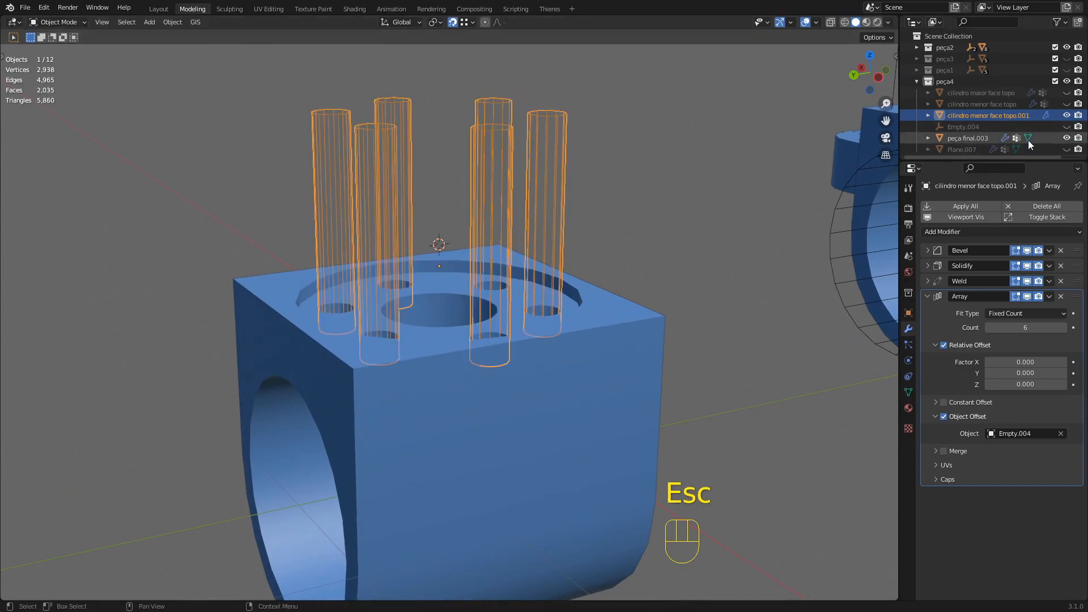
- Unhide Empty.004, select it together with the six arrayed cylinders, and move both down about 6.4 cm along Z
left_click(1067, 127)
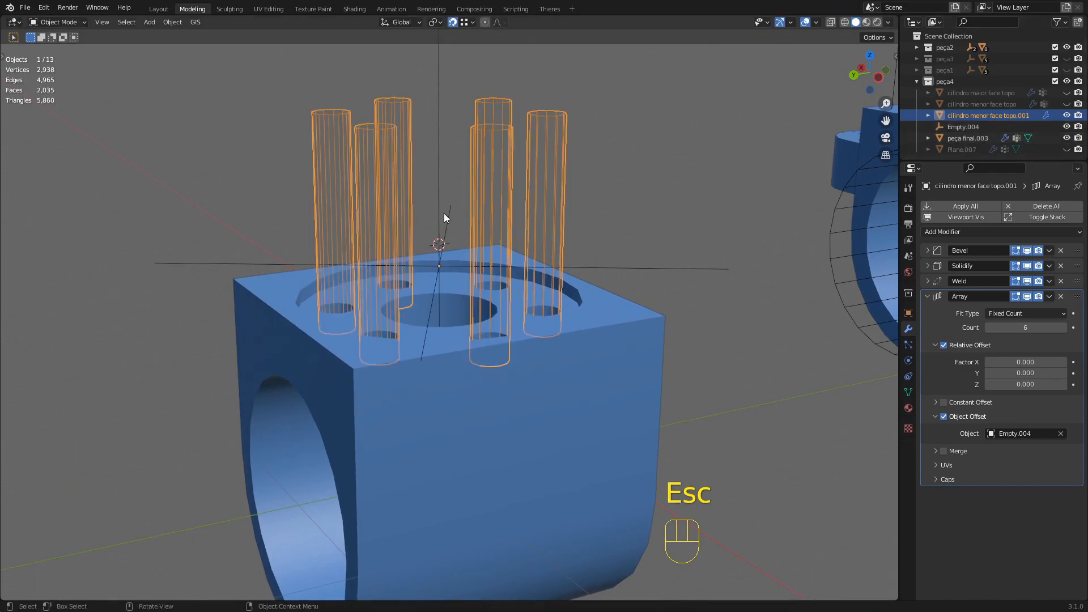
left_click(441, 165)
middle_click_drag(587, 215, 818, 225)
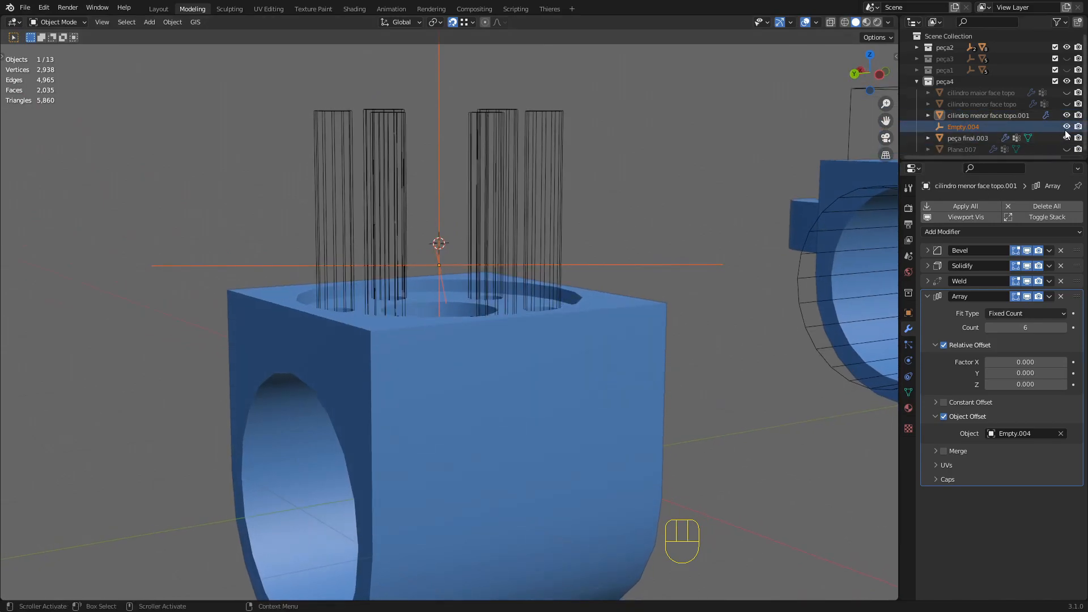
middle_click_drag(515, 205, 510, 209)
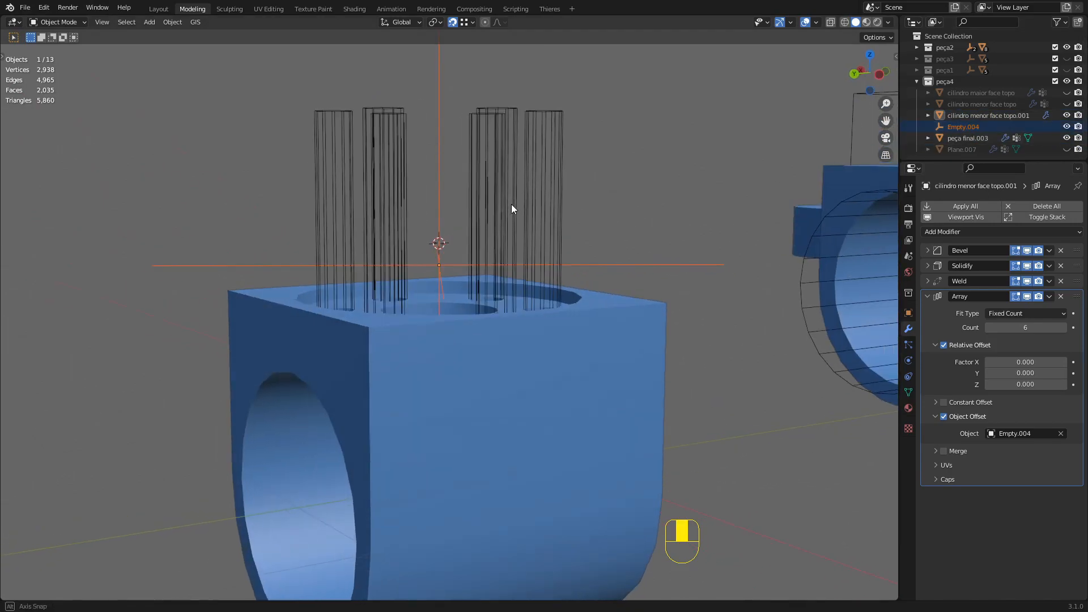
left_click_drag(609, 181, 564, 194, "shift")
key("g")
key("z")
left_click(674, 234)
- Raise the six arrayed cylinders and their empty about 6.25 cm along Z to make the holes shallow again
middle_click_drag(397, 394, 461, 316)
key("z")
key("z")
middle_click_drag(520, 354, 593, 343)
key("z")
middle_click_drag(728, 371, 664, 301)
key("g")
key("z")
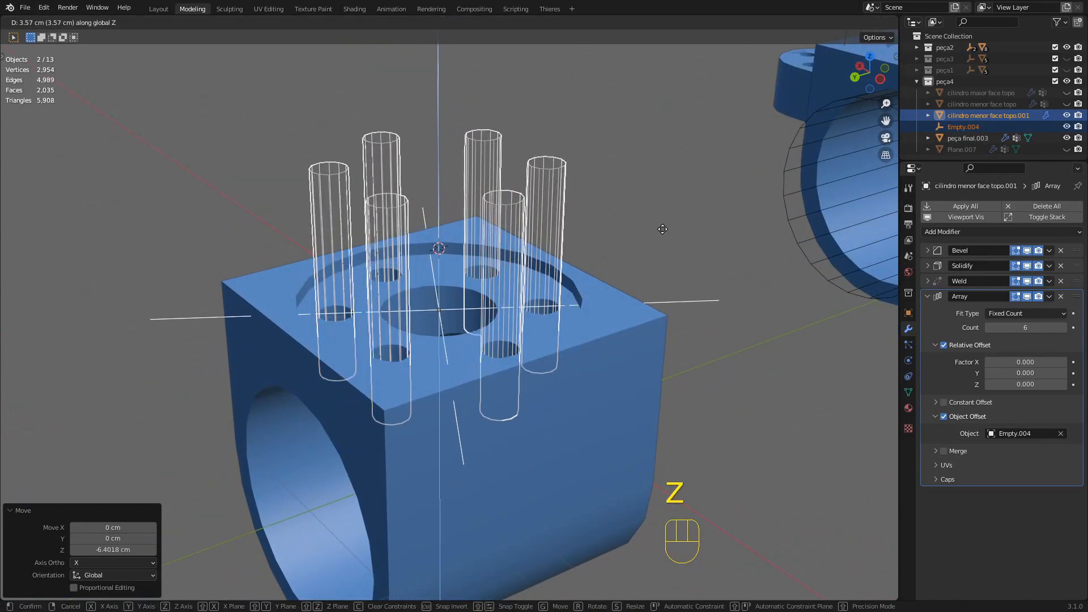
left_click(665, 199)
mouse_move(666, 200)
middle_mouse_down()
mouse_move(556, 296)
mouse_move(557, 316)
mouse_move(556, 283)
middle_mouse_up()
key("shift+z")
key("shift+z")
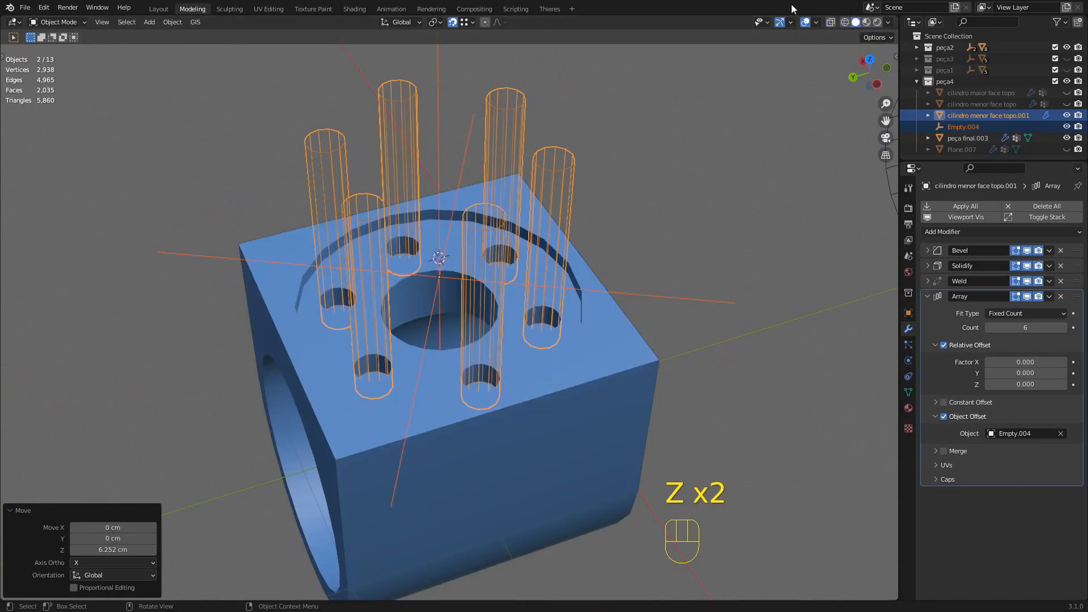
- Hide the viewport overlays and nudge the cylinders and their empty slightly up along Z to fine-tune the hole depth
left_click(805, 22)
key("g")
key("z")
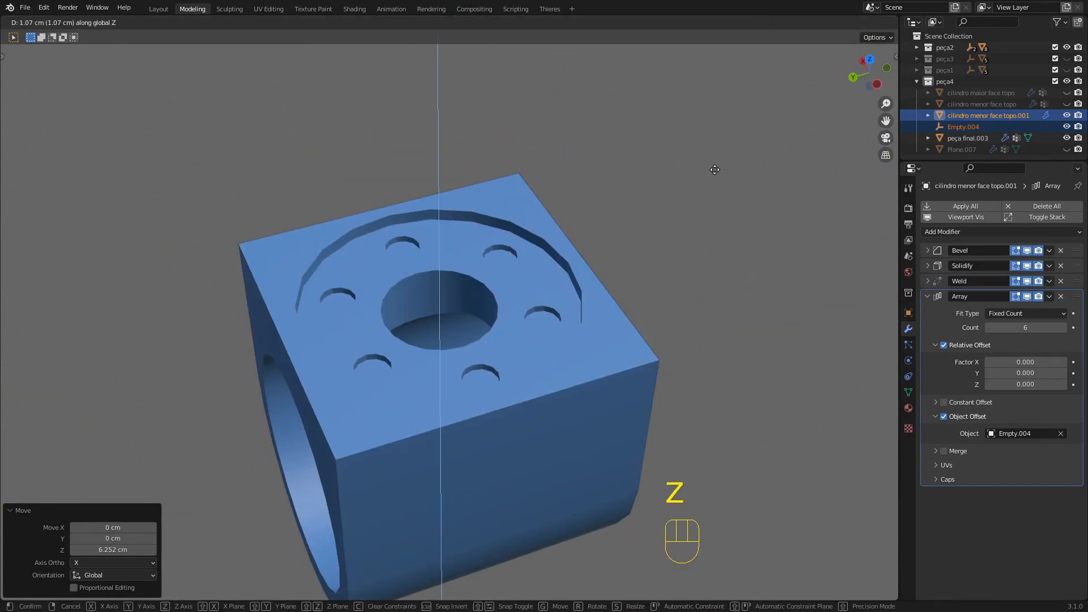
left_click(715, 175)
- Compare the block with the finished reference part from above and from the sides, examining the holes, lugs and slot
left_click(592, 241)
middle_click_drag(593, 241, 547, 310)
middle_click_drag(516, 268, 743, 142)
middle_click_drag(716, 185, 702, 188, "shift")
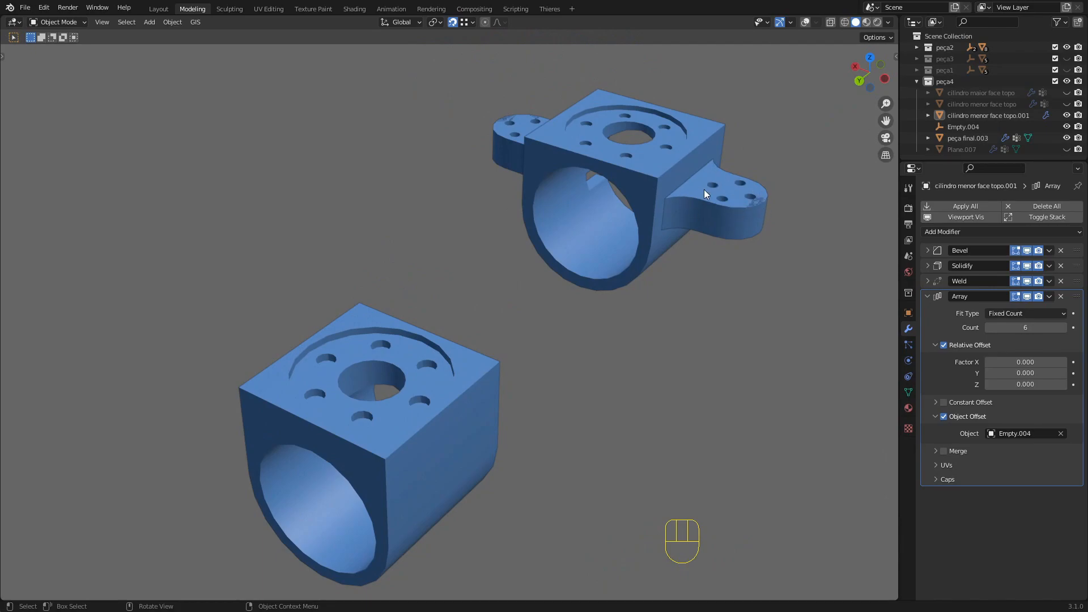
middle_click_drag(506, 422, 666, 340, "shift")
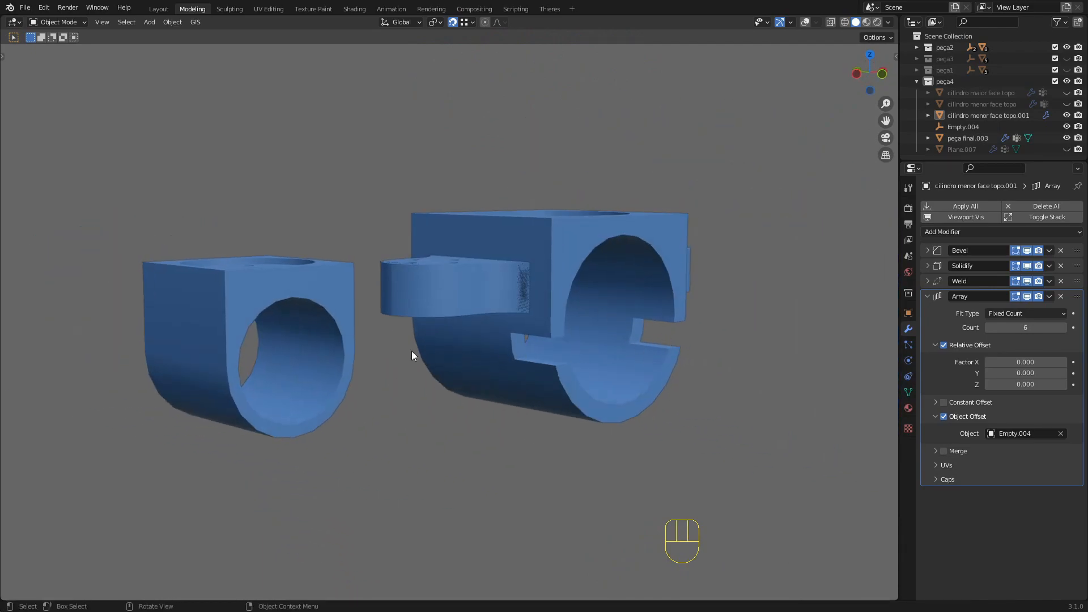
middle_click_drag(432, 355, 442, 363)
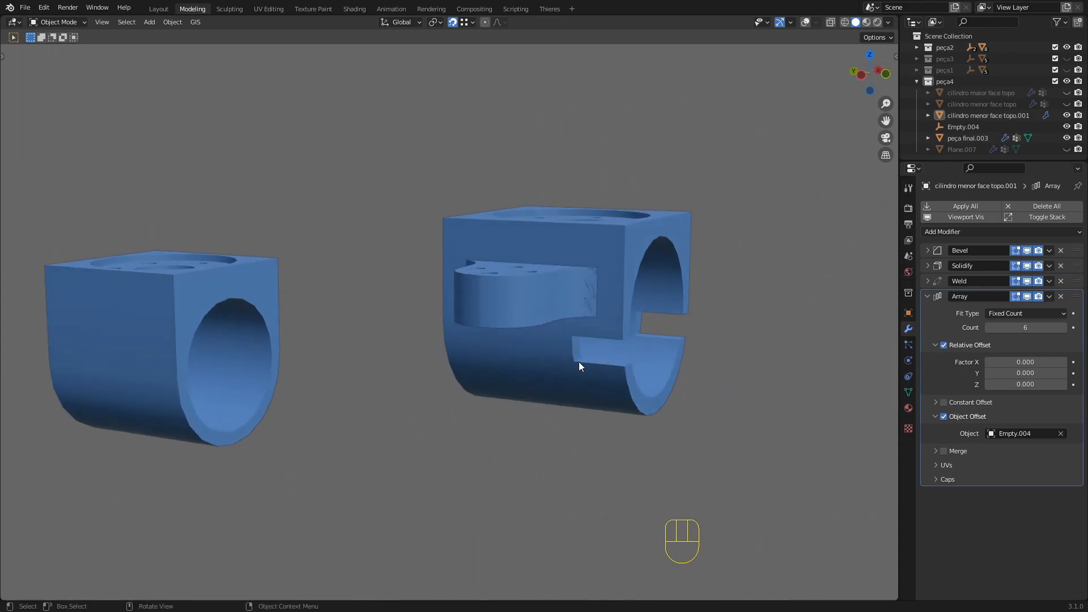
middle_click_drag(300, 339, 473, 249, "shift")
- Show the viewport overlays again and unhide cilindro maior face topo, cilindro menor face topo and Plane.007
left_click(472, 248)
left_click(805, 22)
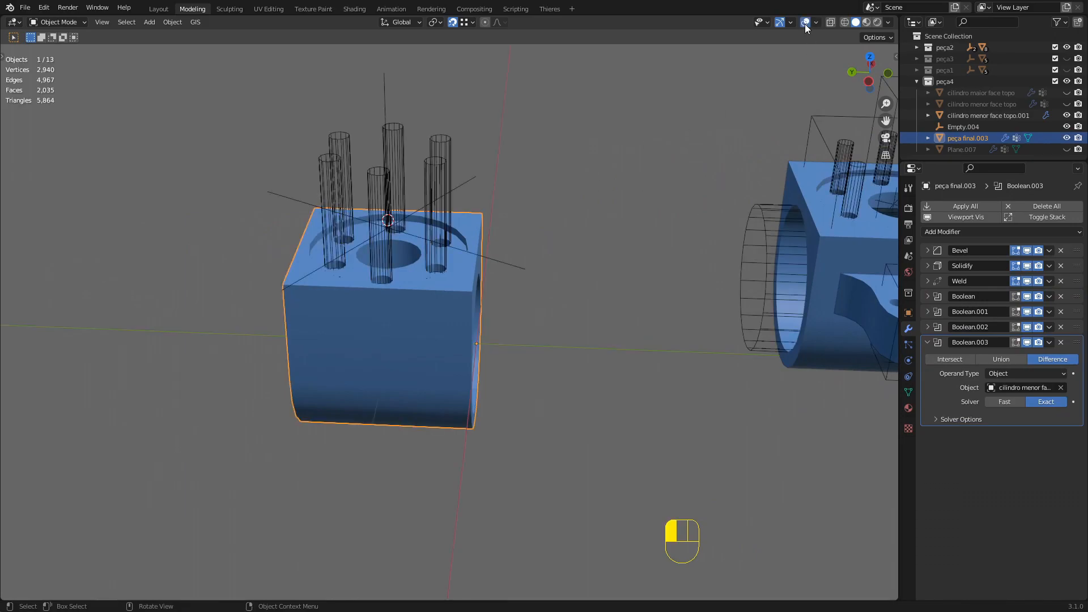
middle_click_drag(340, 255, 385, 265)
left_click(1067, 92)
left_click(1067, 103)
left_click(1066, 149)
middle_click_drag(428, 253, 462, 304)
left_click(437, 294)
left_click(608, 205)
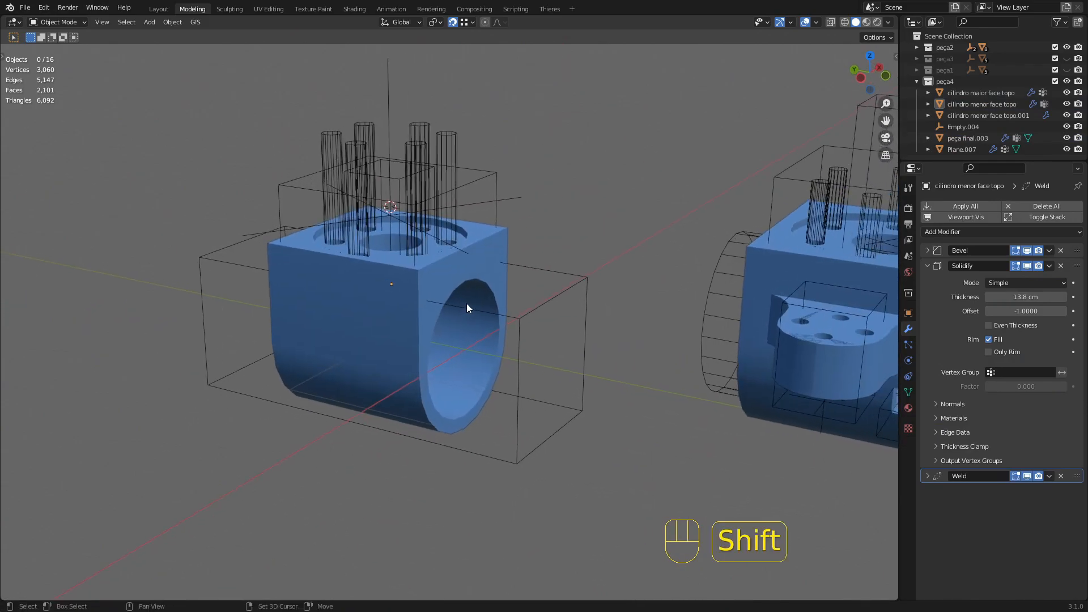
- Add a 20 cm mesh plane above the block and move it about -15.7 cm along Y
key("shift+a")
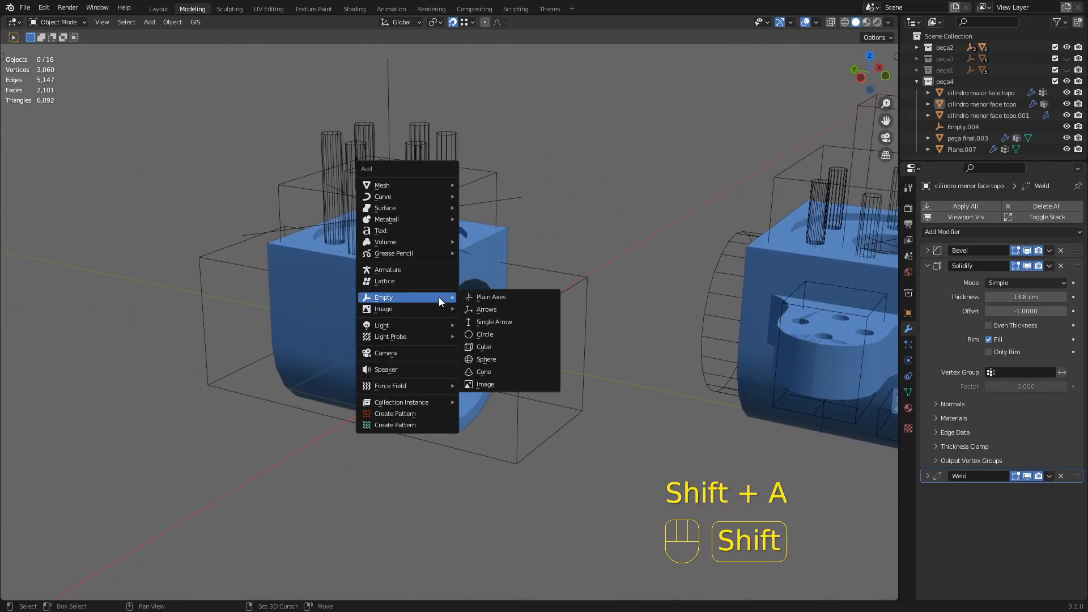
mouse_move(425, 188)
left_click(502, 185)
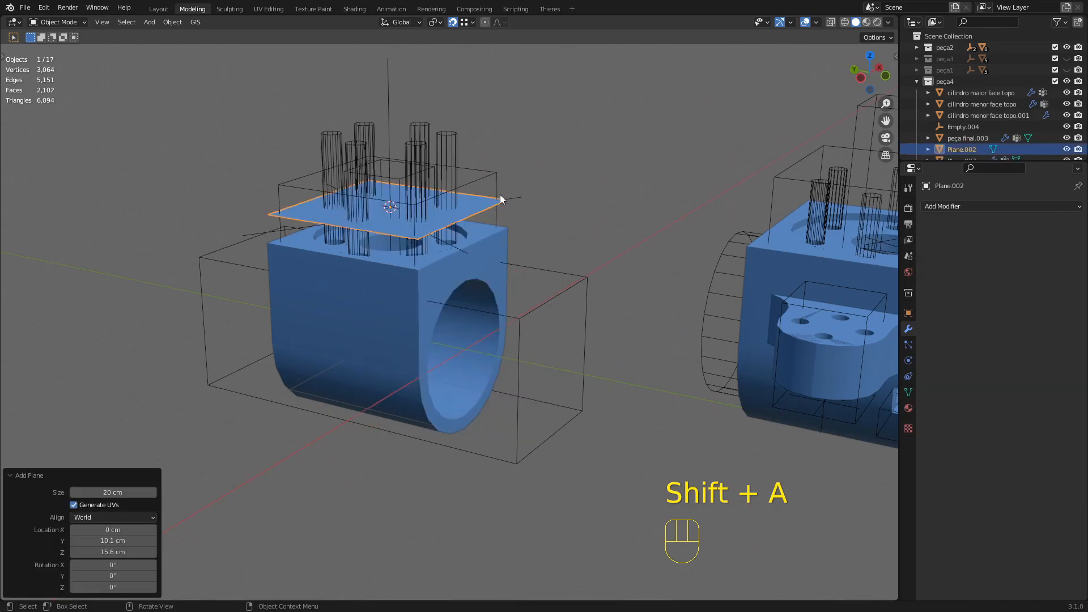
middle_click_drag(502, 190, 492, 274)
key("g")
key("x")
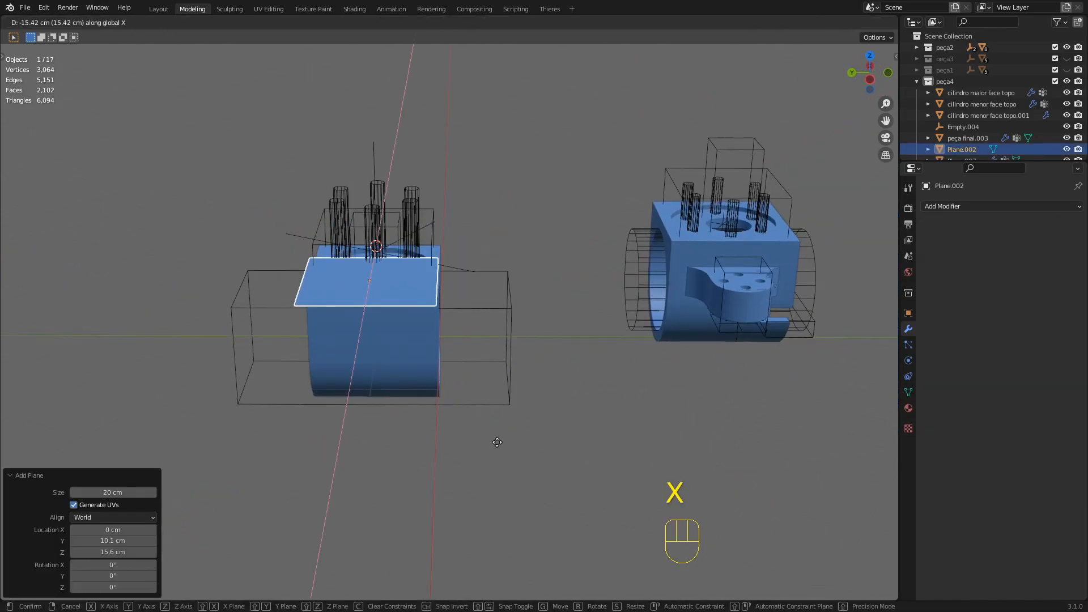
key("y")
left_click(505, 444)
middle_click_drag(505, 444, 441, 392)
- Widen the new plane's mesh along X beyond both sides of the block, and move its outer edge about 7.6 cm along Y toward the block
key("s")
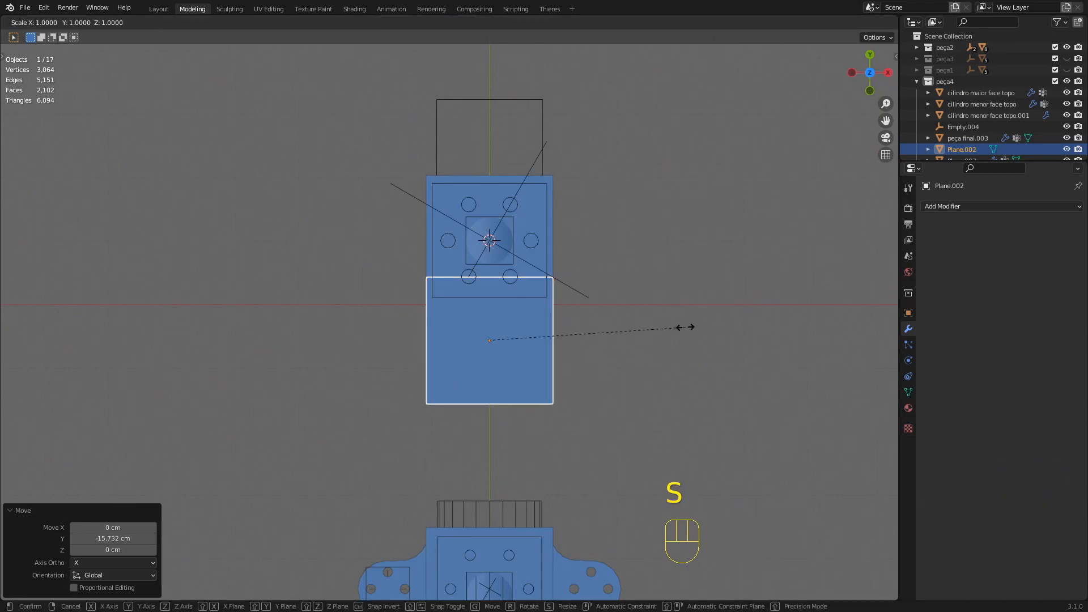
key("Tab")
key("s")
key("x")
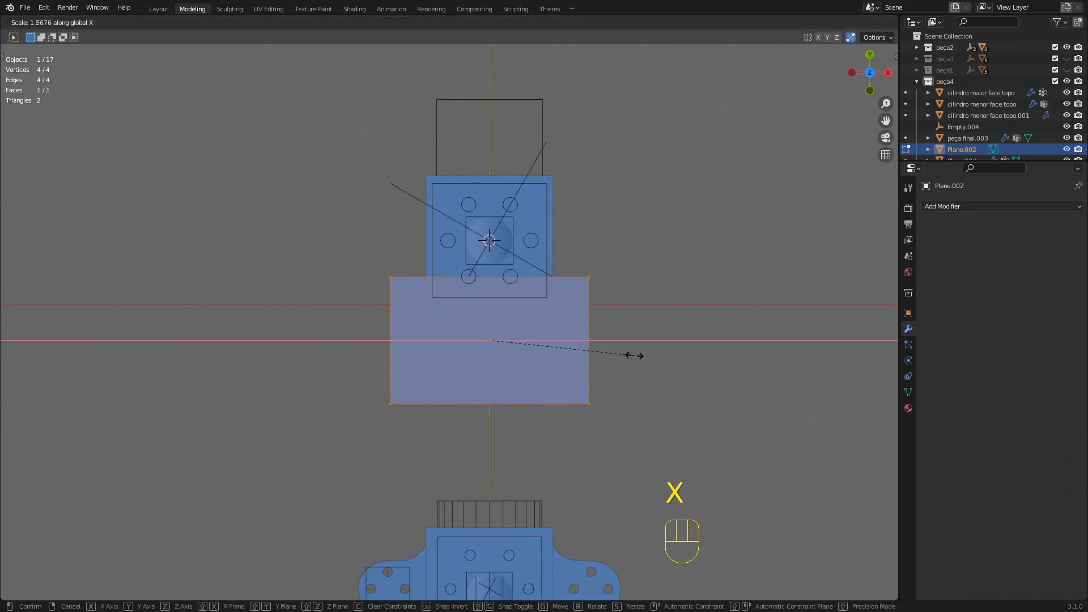
left_click(659, 359)
left_click_drag(425, 402, 671, 443)
key("g")
key("y")
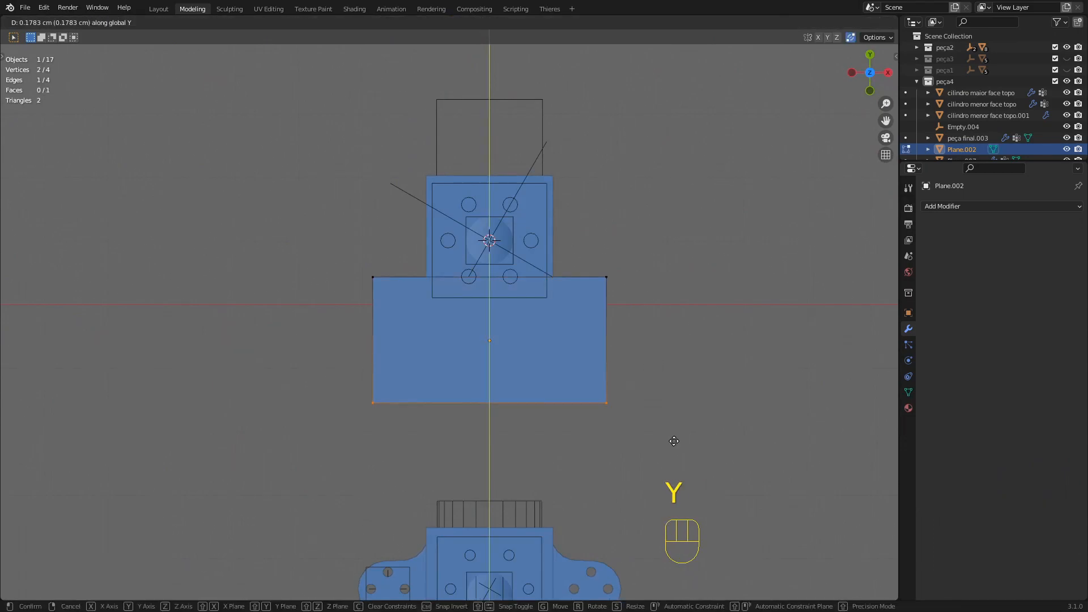
left_click(666, 396)
- Lower the new plane's whole mesh along Z to about mid-height of the block's large bore, and return to Object Mode
middle_click_drag(663, 393, 570, 268)
middle_click_drag(498, 236, 494, 255)
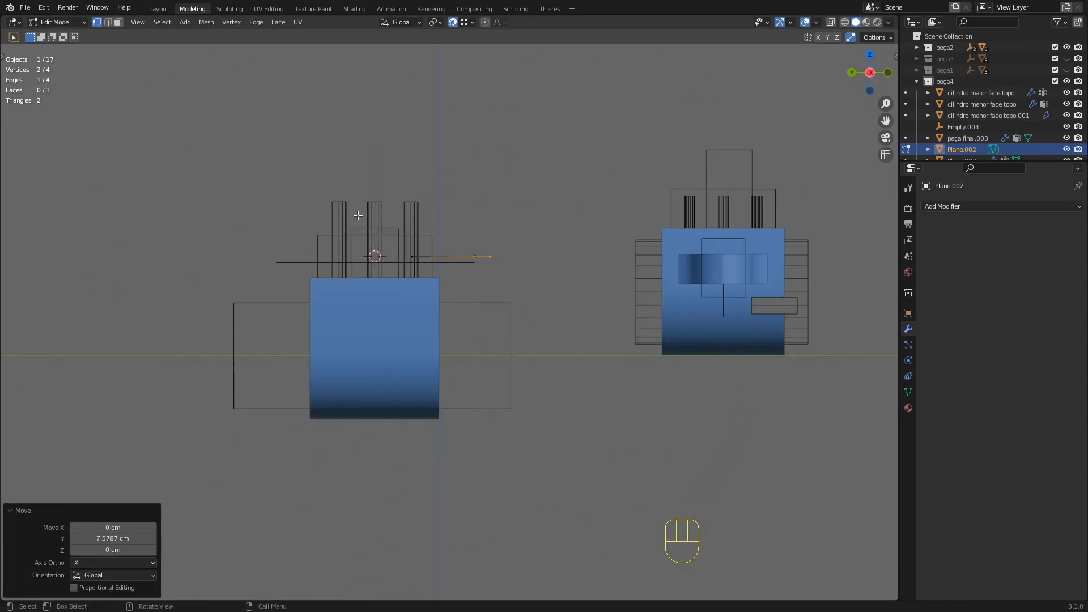
left_click_drag(371, 217, 558, 285)
key("g")
key("z")
key("Escape")
key("z")
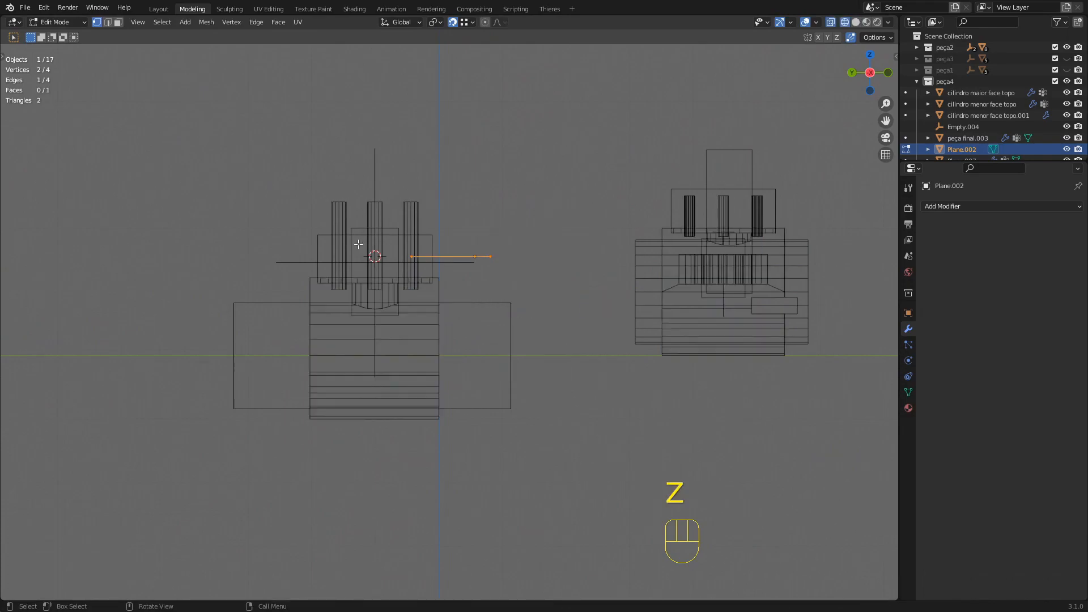
mouse_move(569, 266)
middle_mouse_down()
mouse_move(561, 294)
mouse_move(571, 260)
middle_mouse_up()
key("g")
key("z")
left_click(573, 353)
key("z")
mouse_move(573, 362)
middle_mouse_down()
mouse_move(546, 357)
mouse_move(898, 283)
middle_mouse_up()
key("Tab")
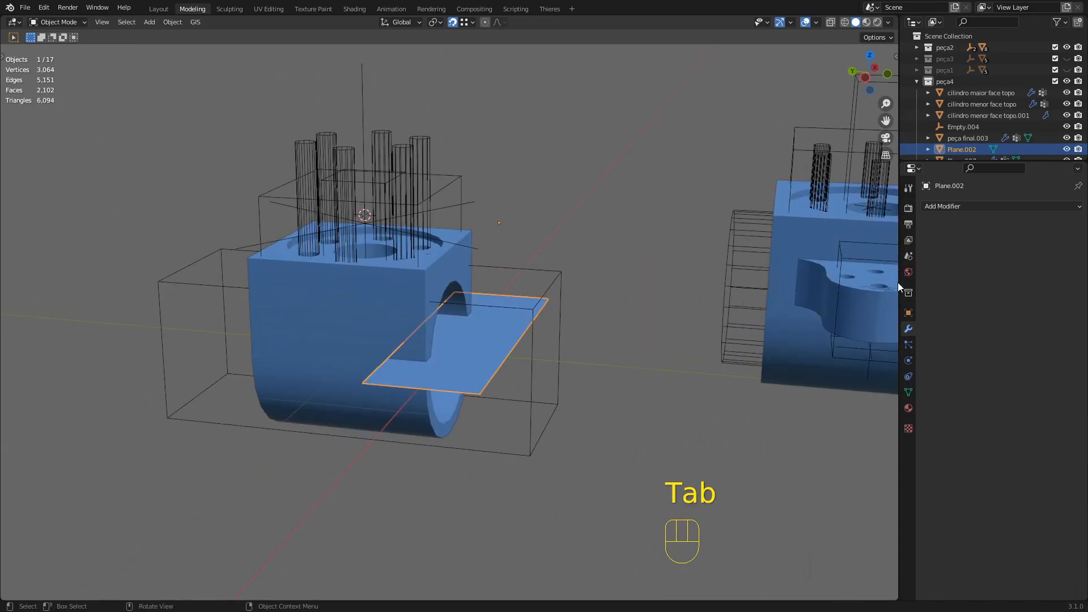
- Add a Solidify modifier to the new plane and set its thickness to 2.5 cm
left_click(961, 205)
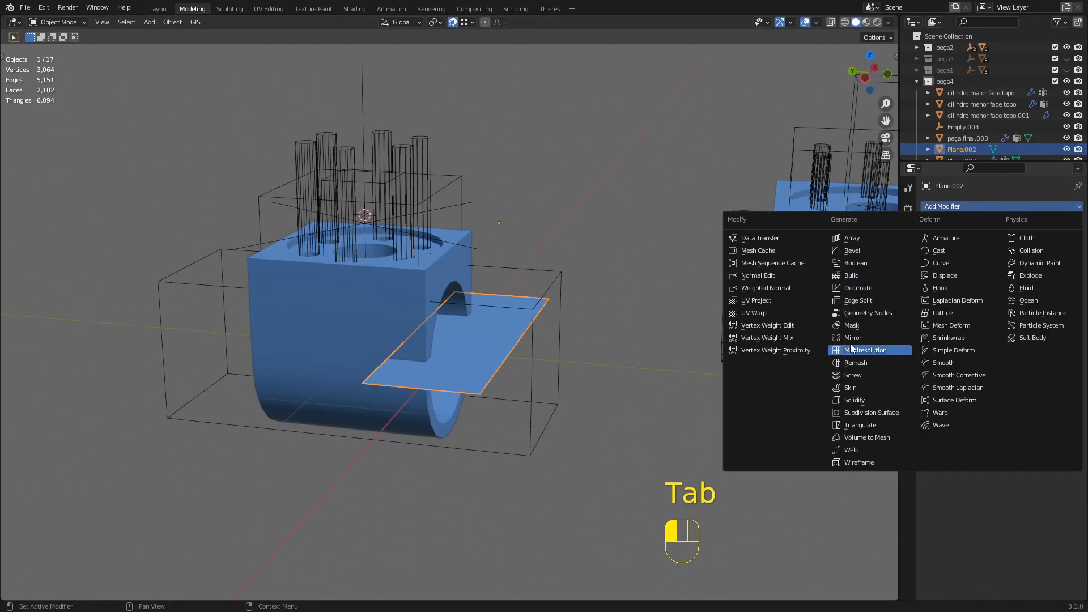
left_click(857, 400)
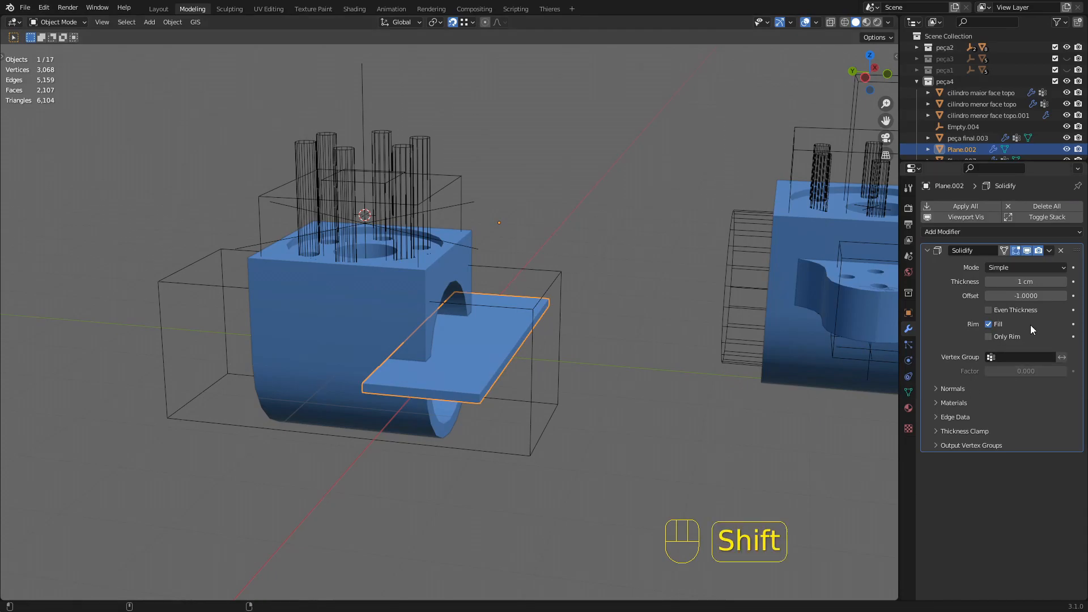
key("Return")
middle_click_drag(574, 376, 580, 356)
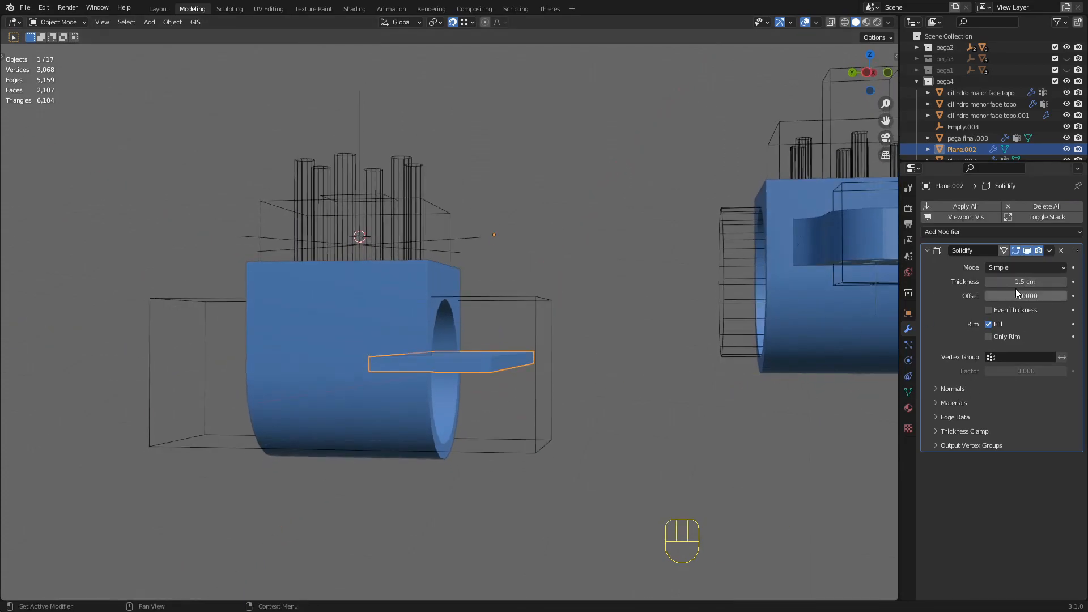
left_click(1020, 283)
type("2.5")
key("Return")
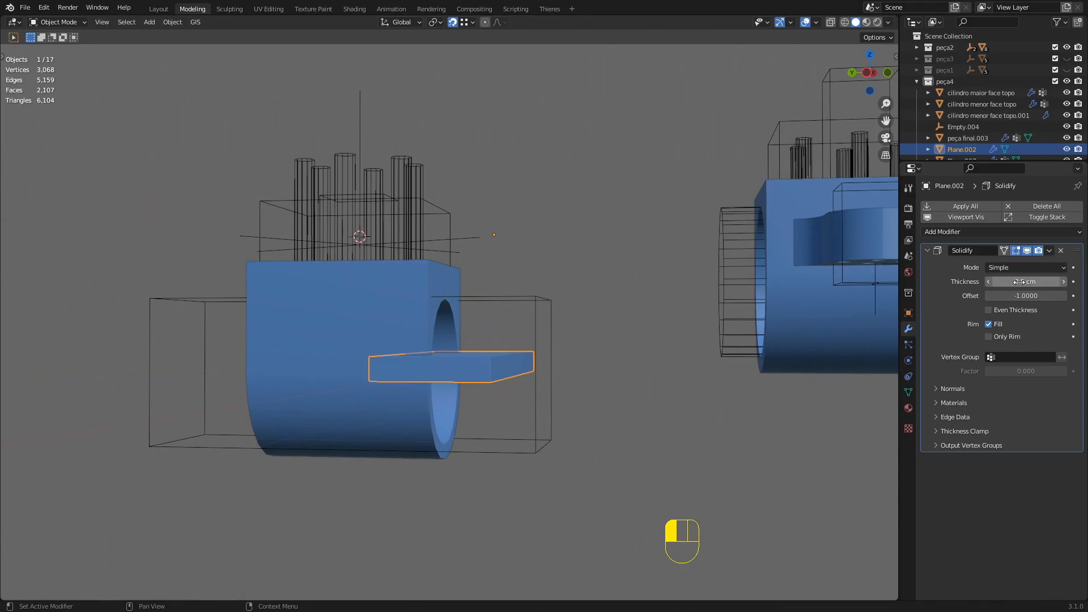
- Duplicate the block's Boolean.003 modifier and replace the copy's object with Plane.002 to cut the side slot
key("alt+a")
middle_click_drag(480, 342, 376, 314)
left_click(477, 366)
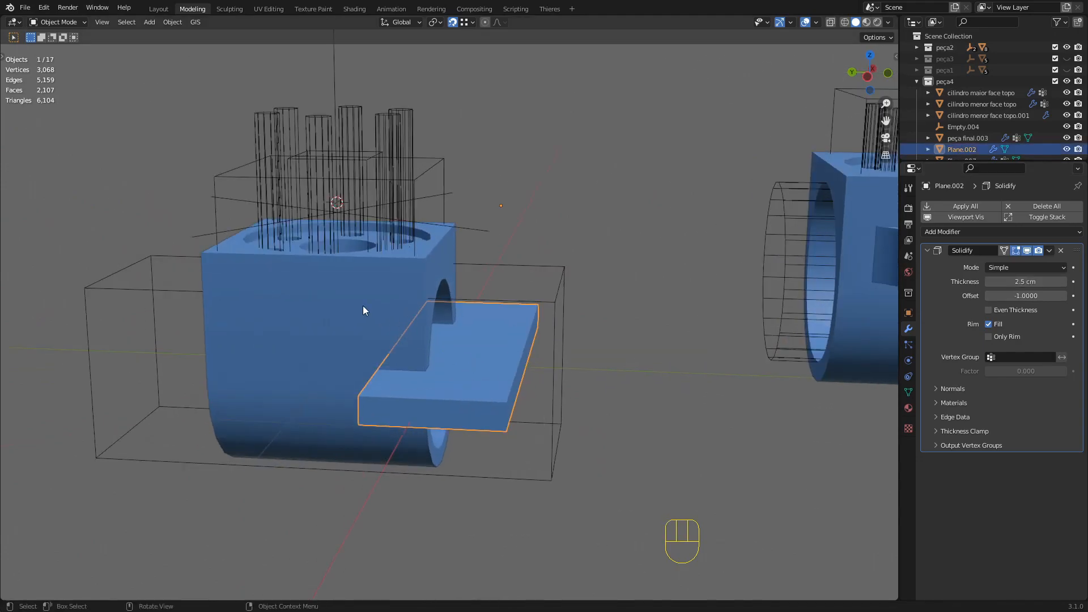
left_click(376, 313)
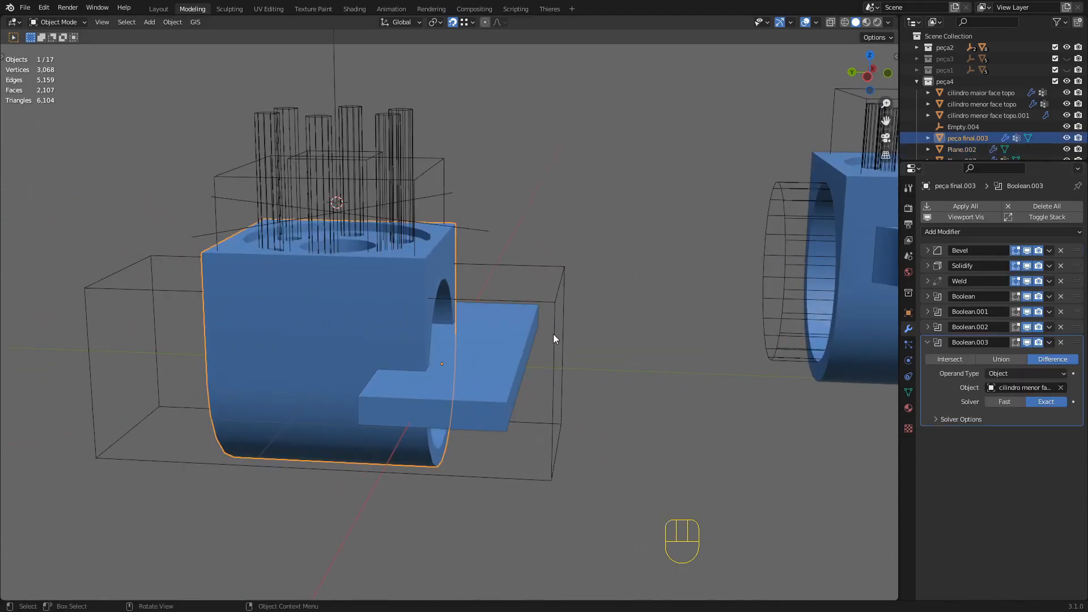
left_click(1049, 342)
left_click(1009, 365)
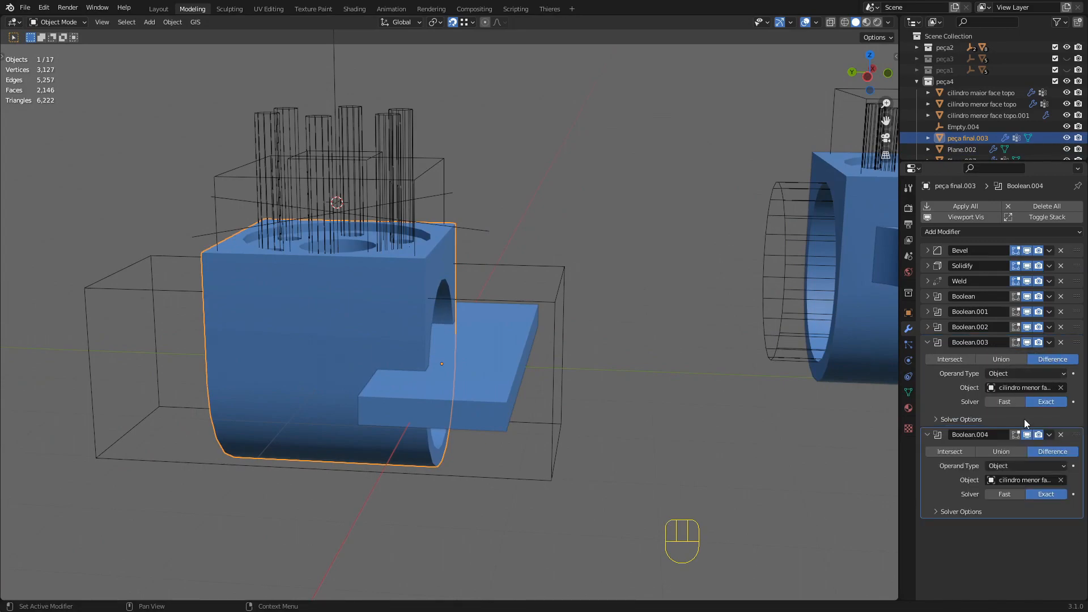
left_click(927, 343)
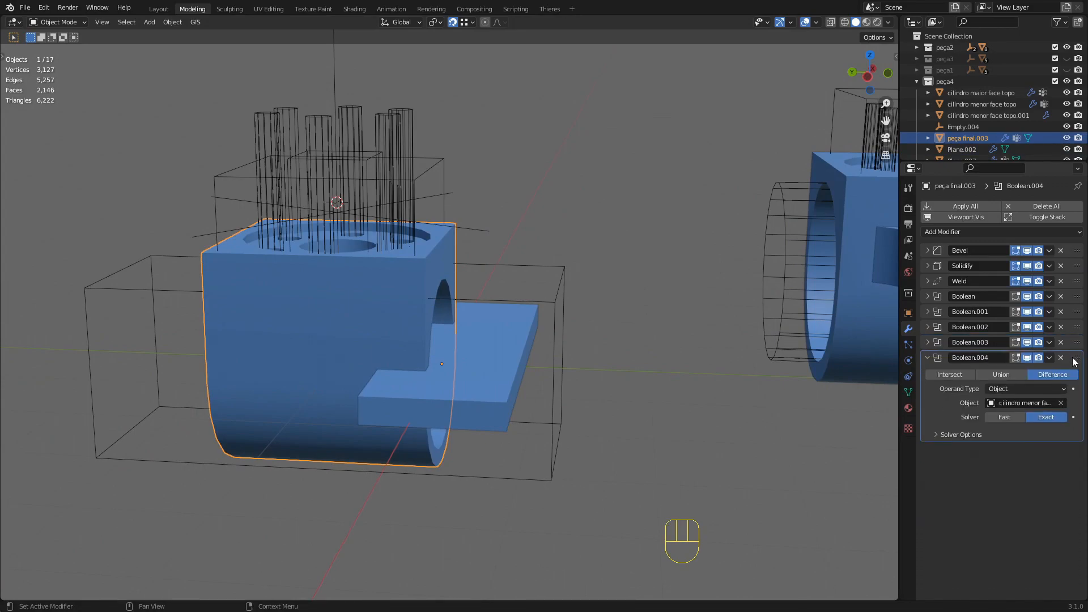
left_click(1061, 403)
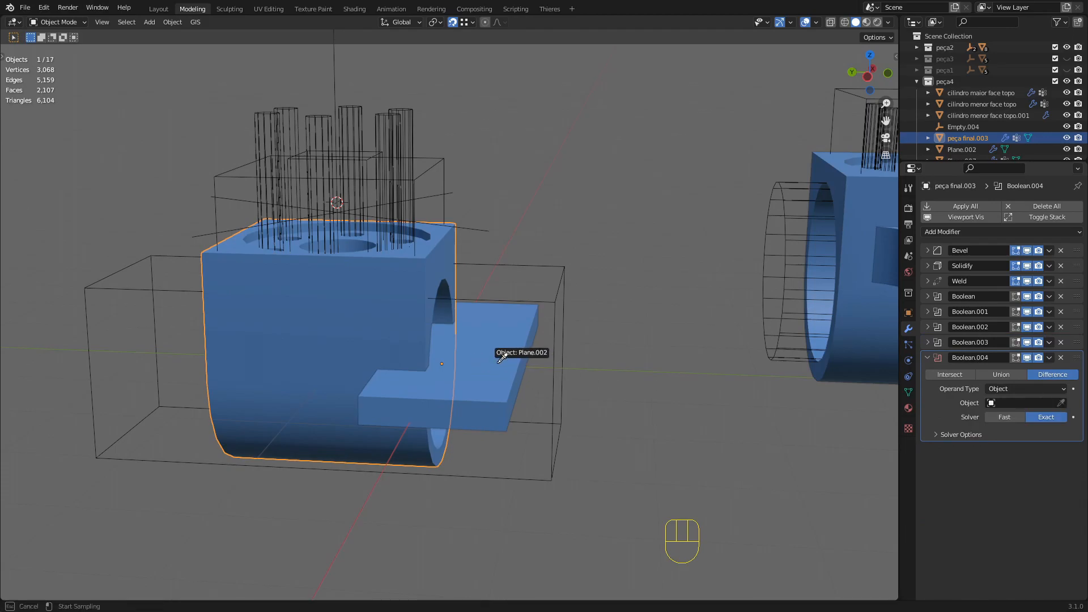
- Set the flat slab Plane.002 as the Boolean.004 cutter object and switch its viewport display to Bounds
middle_click_drag(497, 368, 424, 334)
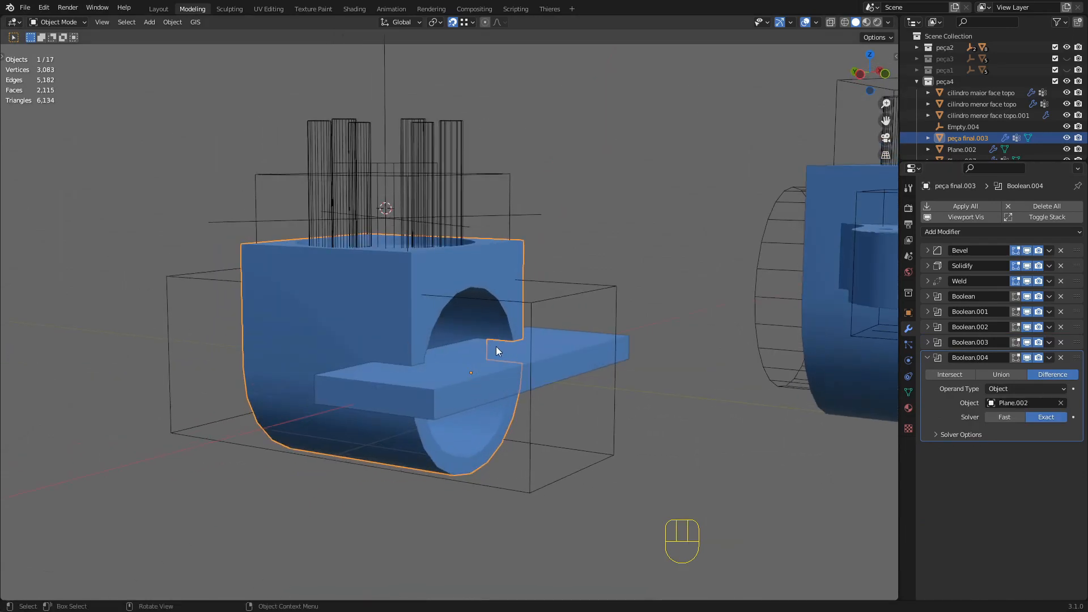
middle_click_drag(505, 346, 499, 383)
left_click(534, 362)
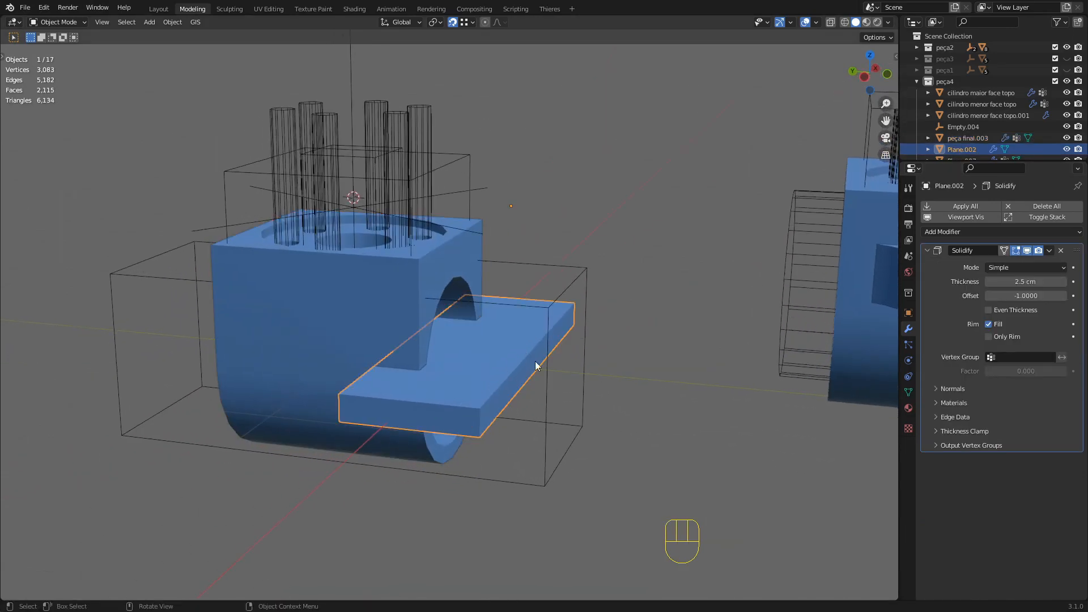
left_click(908, 313)
scroll(998, 488, "down", 2)
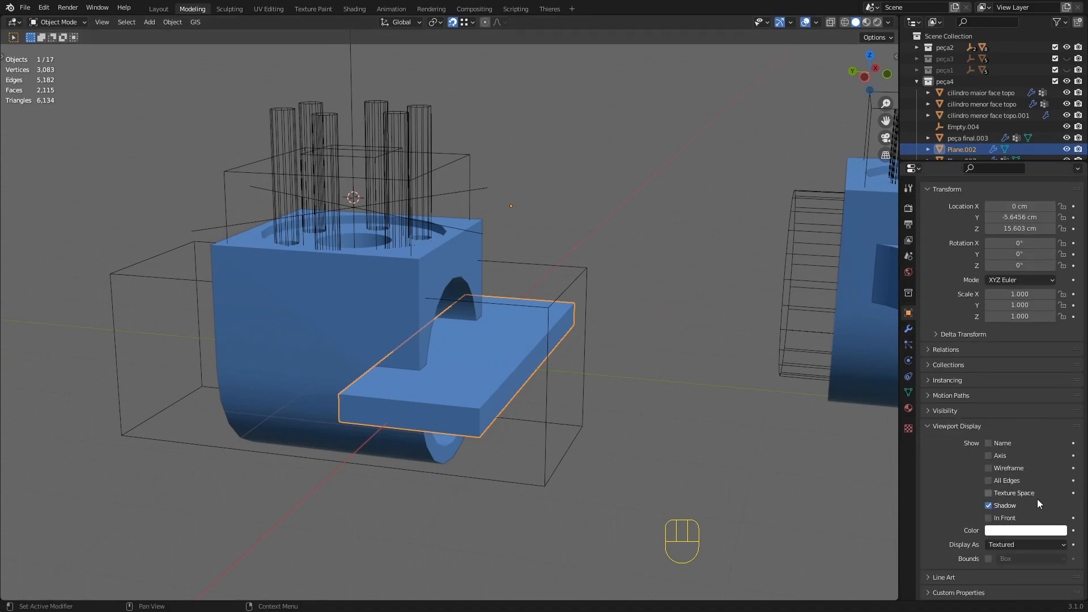
left_click(1020, 544)
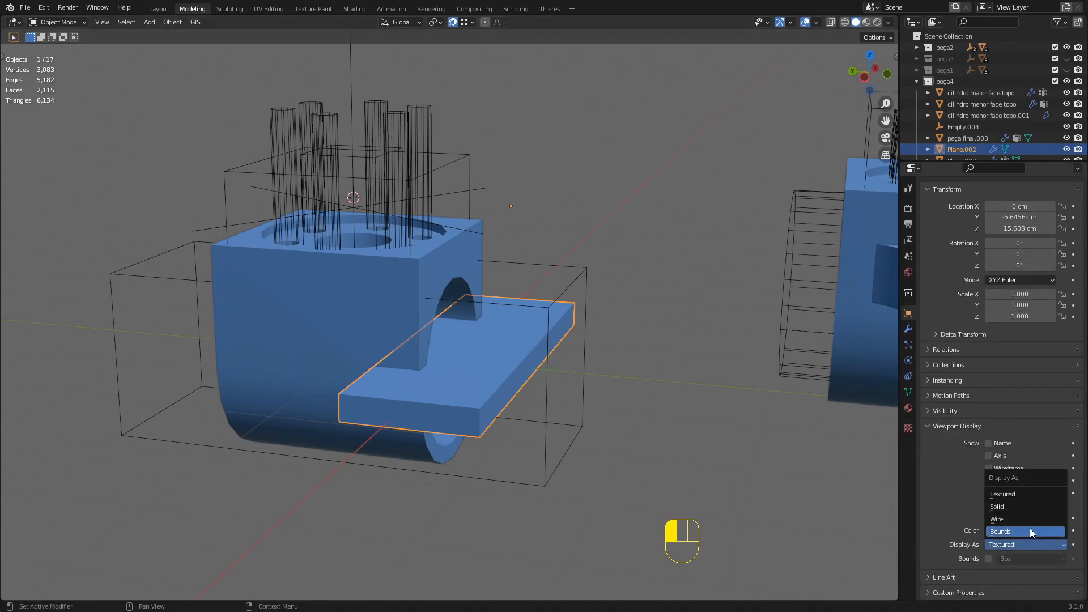
left_click(1029, 529)
- Try moving the Plane.002 cutter slab about 12.6 cm along Y through the main body
middle_click_drag(690, 486, 670, 432)
left_click(514, 385)
middle_click_drag(513, 385, 578, 377)
left_click(567, 360)
key("g")
key("y")
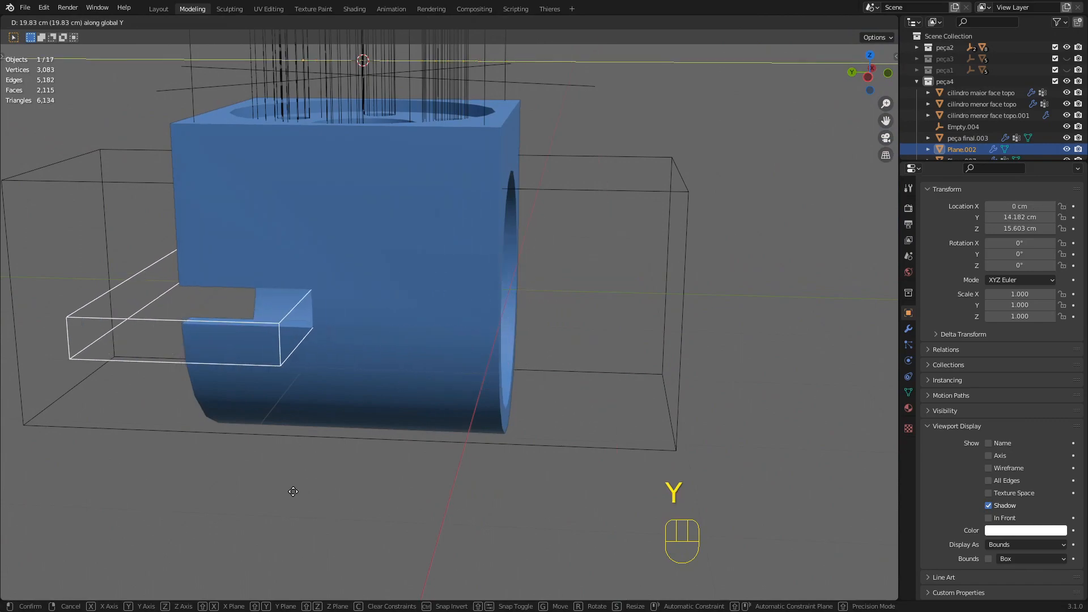
left_click(417, 488)
- Hide the viewport overlays and move the cutter slab back along Y to about -6.65 cm, notching the body's end
middle_click_drag(469, 381, 735, 122)
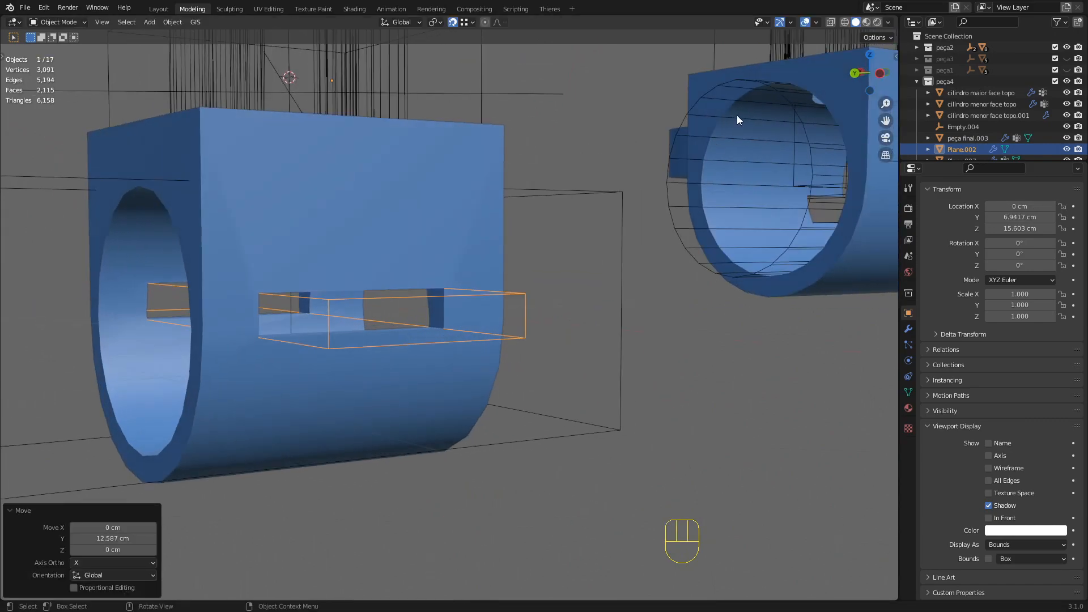
left_click(805, 22)
middle_click_drag(585, 206, 491, 436)
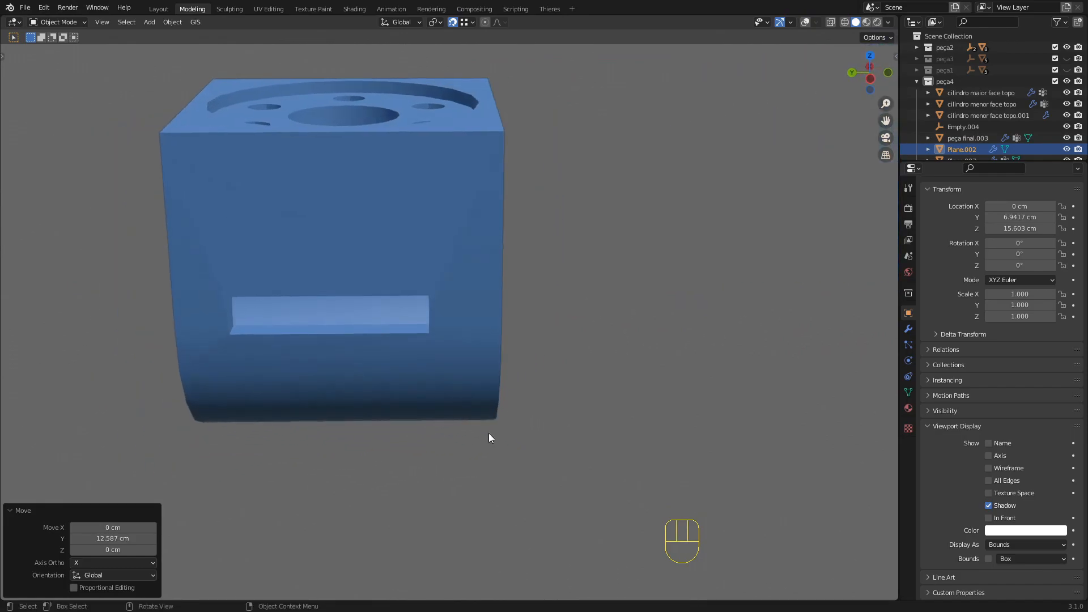
key("g")
key("x")
key("y")
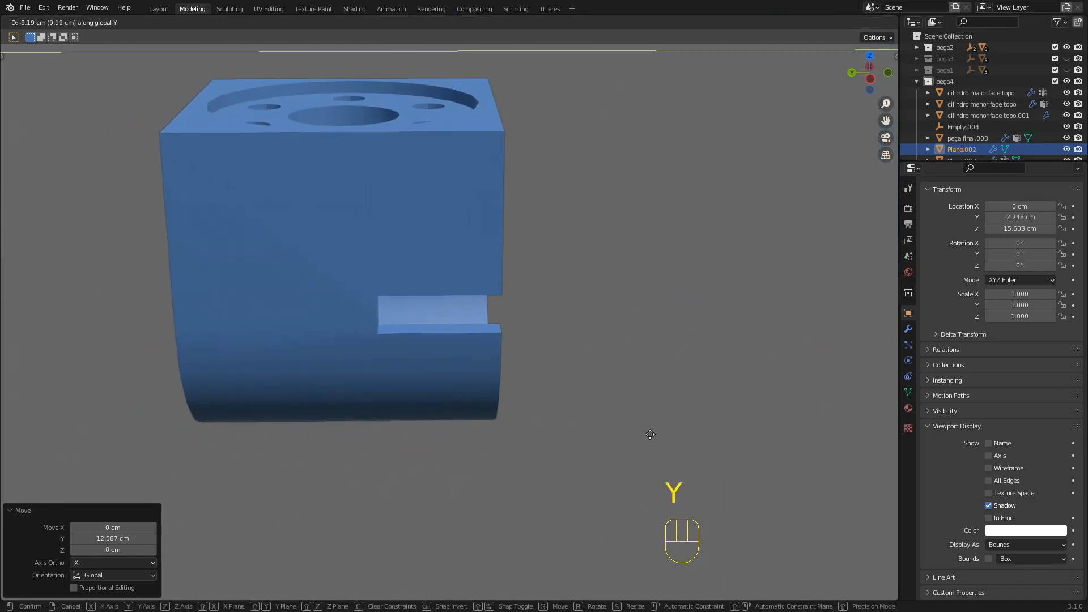
left_click(669, 428)
- Raise the cutter slab about 3.6 cm along Z and return the viewport to solid shading
mouse_move(646, 423)
middle_mouse_down()
mouse_move(597, 375)
mouse_move(570, 323)
mouse_move(416, 348)
mouse_move(427, 313)
mouse_move(412, 320)
mouse_move(441, 340)
middle_mouse_up()
key("z")
key("z")
left_click(514, 340)
mouse_move(515, 340)
middle_mouse_down()
mouse_move(528, 309)
mouse_move(508, 309)
mouse_move(536, 317)
mouse_move(588, 369)
mouse_move(558, 335)
middle_mouse_up()
mouse_move(379, 210)
middle_mouse_down()
mouse_move(498, 253)
mouse_move(497, 213)
mouse_move(553, 268)
mouse_move(656, 280)
middle_mouse_up()
key("z")
left_click(569, 291)
key("g")
key("z")
left_click(605, 248)
key("z")
left_click(561, 248)
middle_click_drag(558, 247, 628, 261)
key("z")
left_click(692, 264)
- Examine the notched body from several sides alongside the finished neighbouring part
mouse_move(700, 265)
middle_mouse_down()
mouse_move(612, 237)
mouse_move(630, 246)
mouse_move(553, 322)
mouse_move(592, 326)
middle_mouse_up()
scroll(552, 324, "down", 4)
middle_click_drag(592, 326, 559, 387, "shift")
left_click(617, 364)
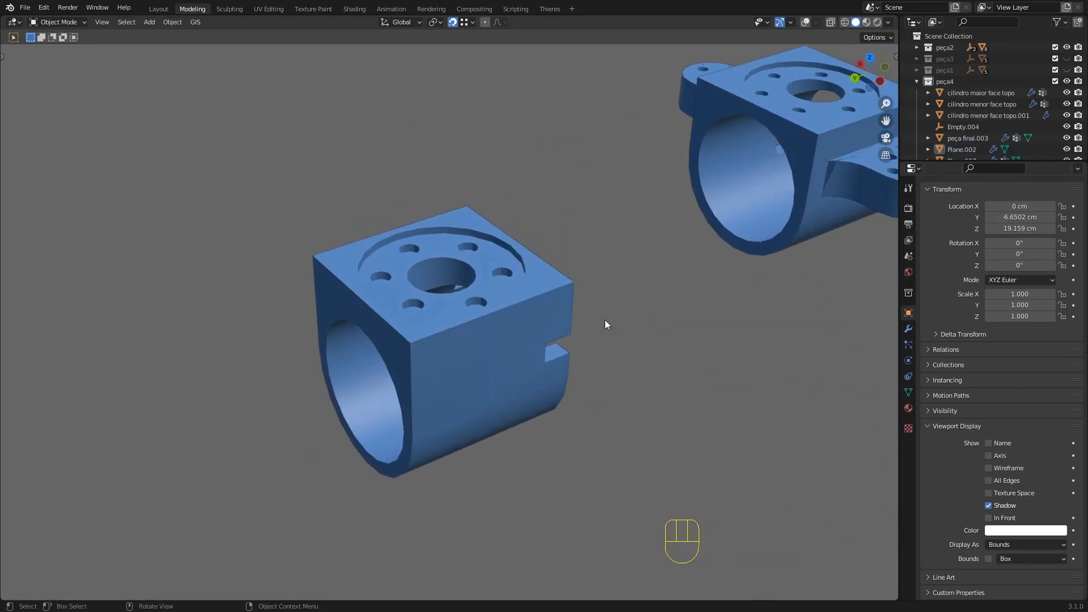
scroll(621, 294, "down", 2)
middle_click_drag(626, 274, 765, 205, "shift")
middle_click_drag(651, 269, 456, 345)
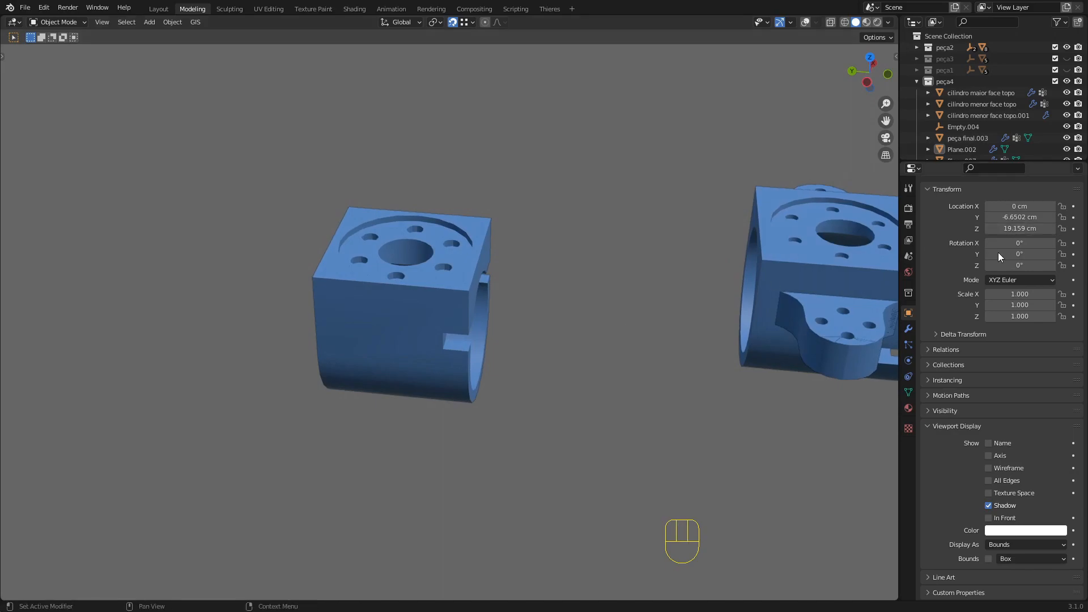
middle_click_drag(491, 300, 322, 335)
- Show the viewport overlays again and snap the 3D cursor to a top corner vertex of the main body
left_click(404, 315)
key("Tab")
key("Tab")
left_click(807, 23)
key("Tab")
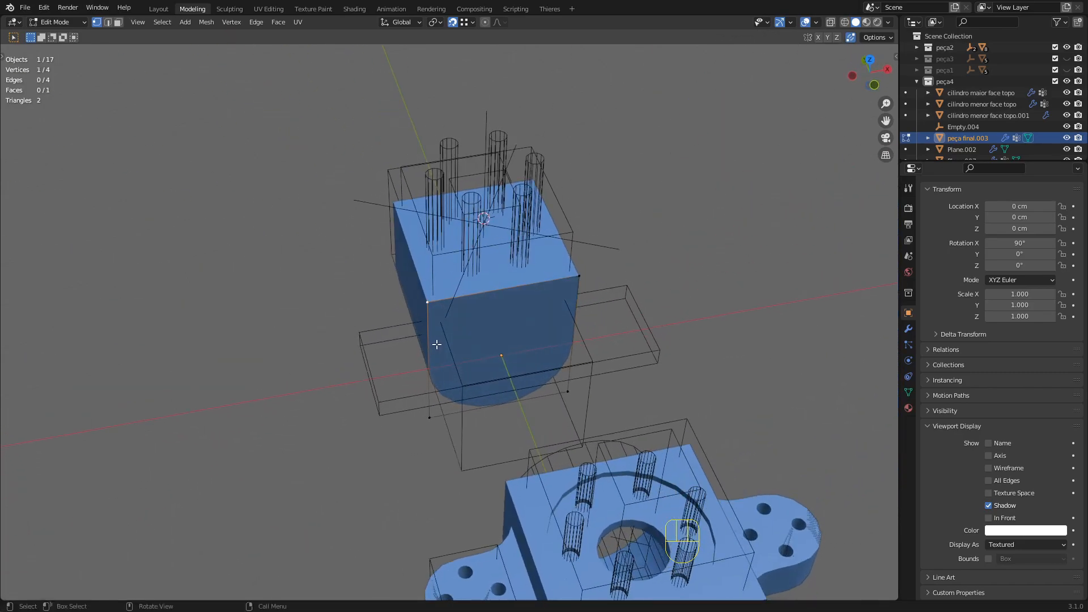
middle_click_drag(437, 344, 621, 343)
key("Tab")
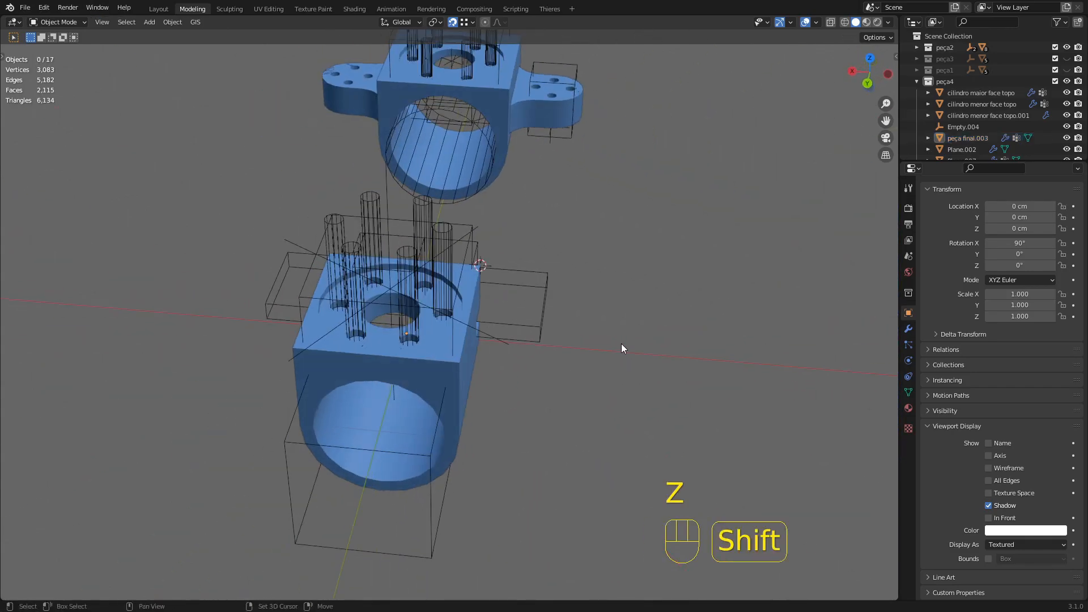
- Add a 20 cm plane at the 3D cursor and shift its mesh about 13.8 cm along negative X
key("shift+a")
mouse_move(621, 343)
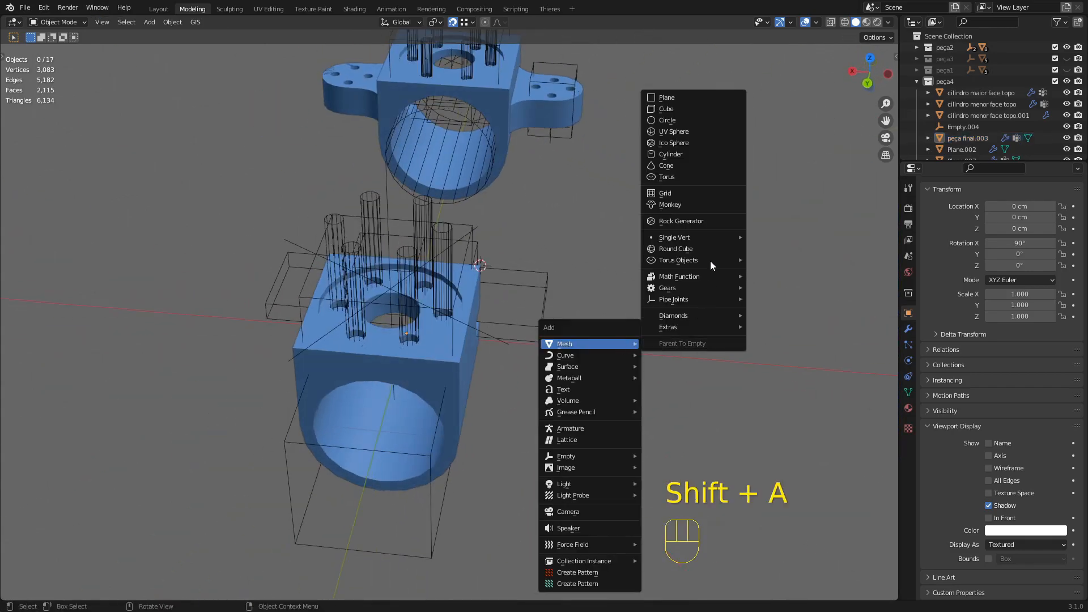
left_click(675, 100)
middle_click_drag(610, 183, 627, 311)
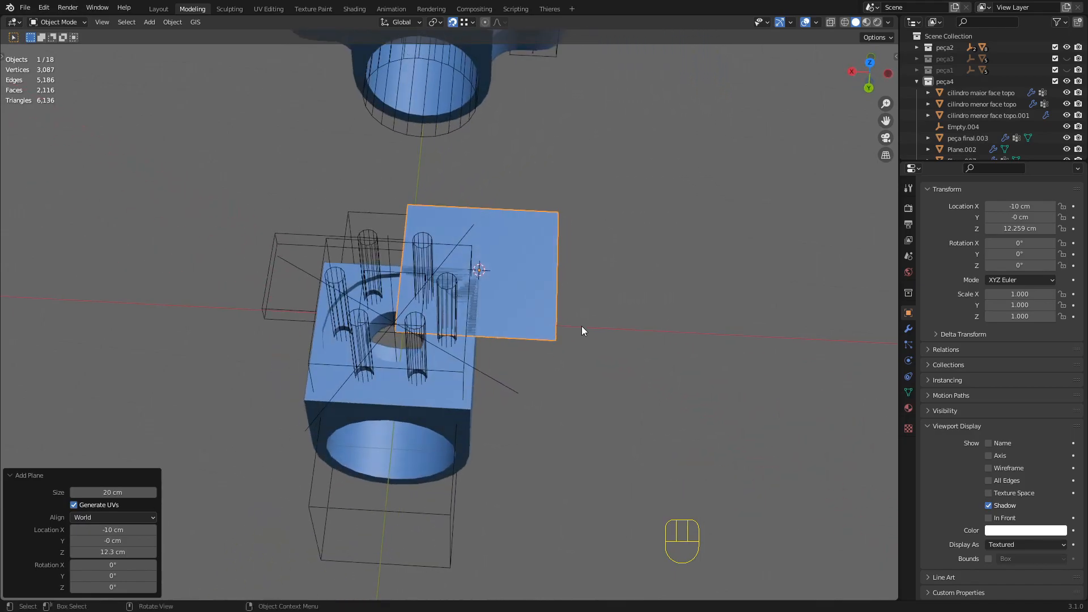
key("Tab")
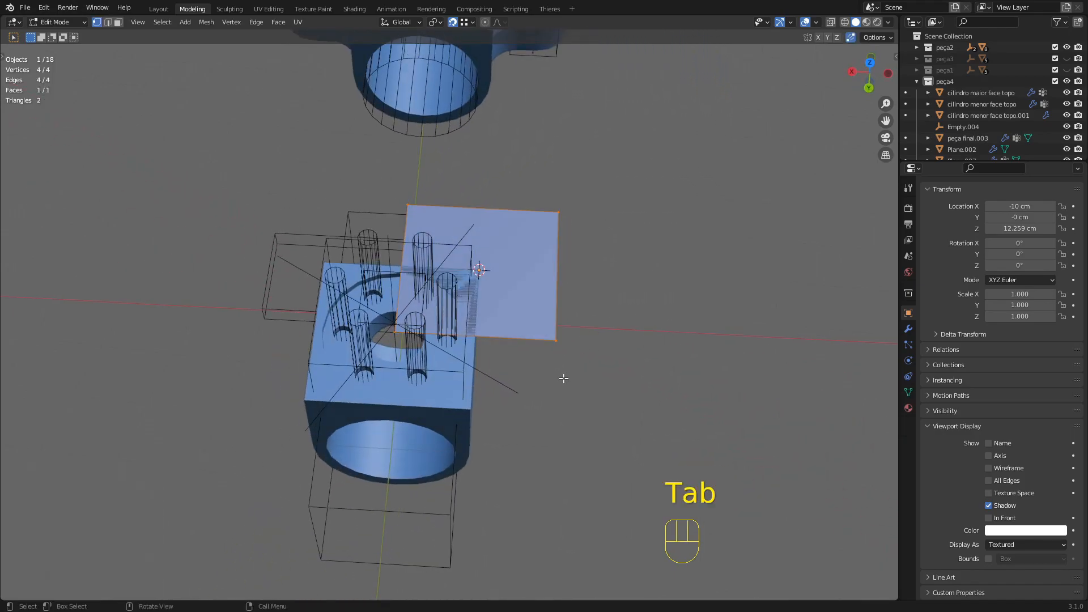
key("g")
key("x")
left_click(672, 389)
middle_click_drag(672, 388, 647, 379)
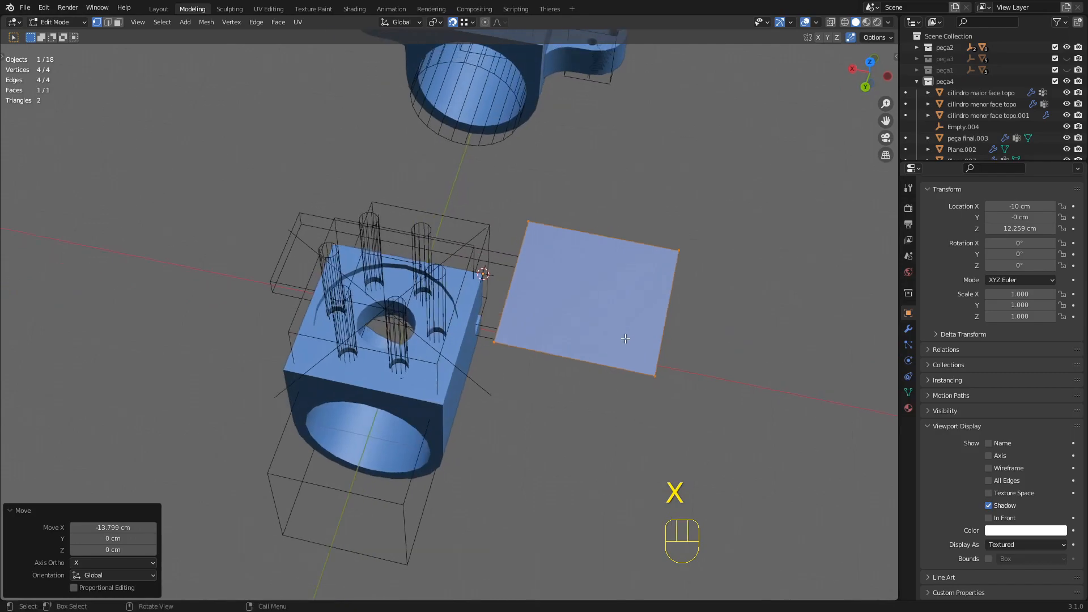
- Snap the 3D cursor to the plane's edge nearest the body and set the plane's origin there
key("2")
middle_click_drag(522, 307, 565, 306)
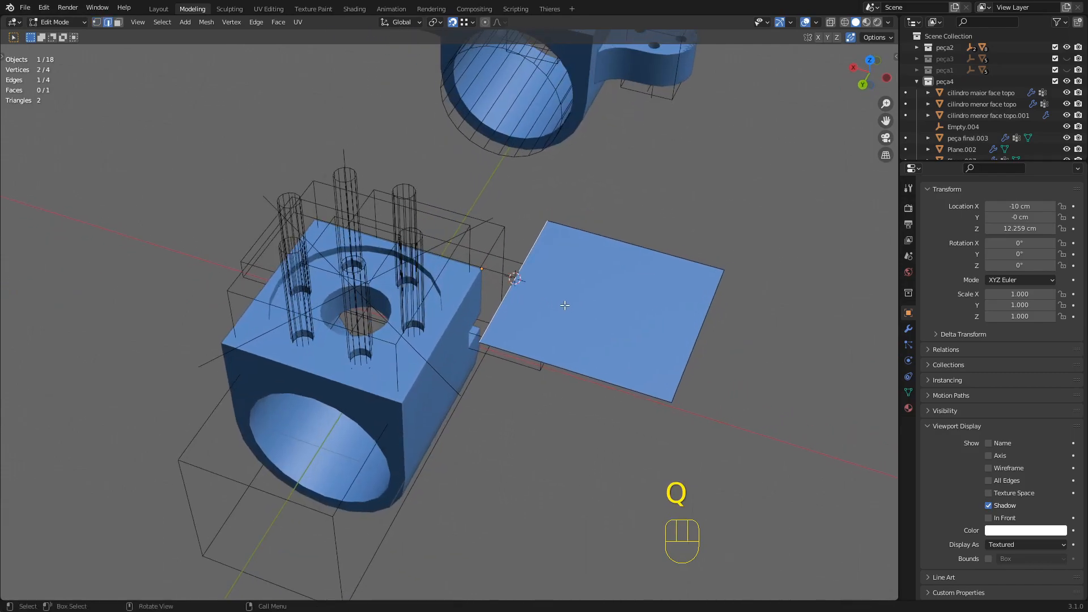
scroll(563, 305, "up", 1)
key("Tab")
key("q")
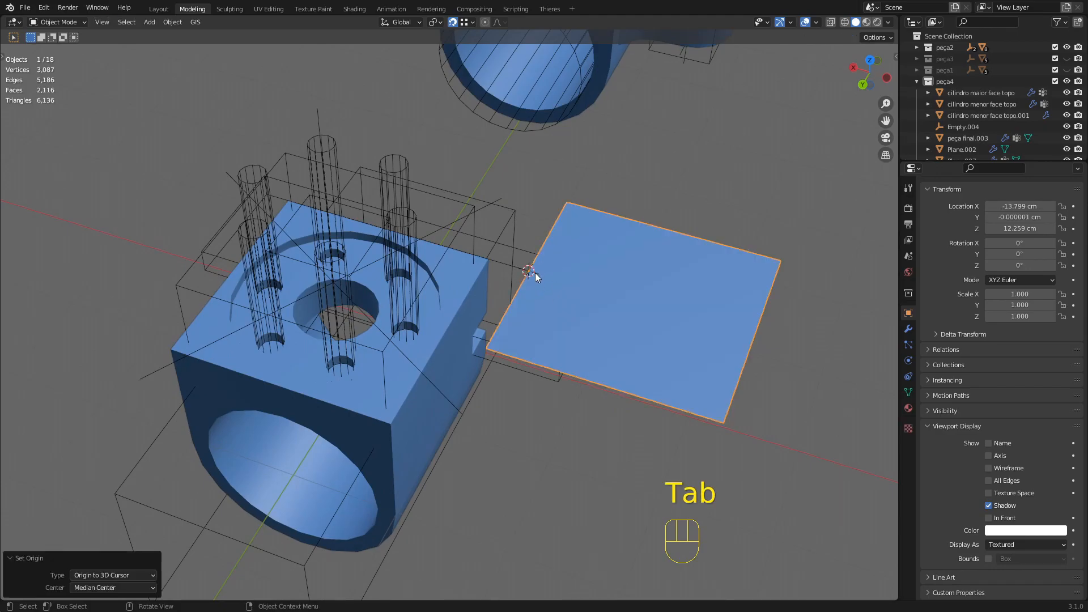
- Snap the 3D cursor to the body's top corner vertex and snap the new plane to the cursor
left_click(477, 280)
key("Tab")
key("1")
left_click(488, 259)
key("Tab")
left_click(587, 307)
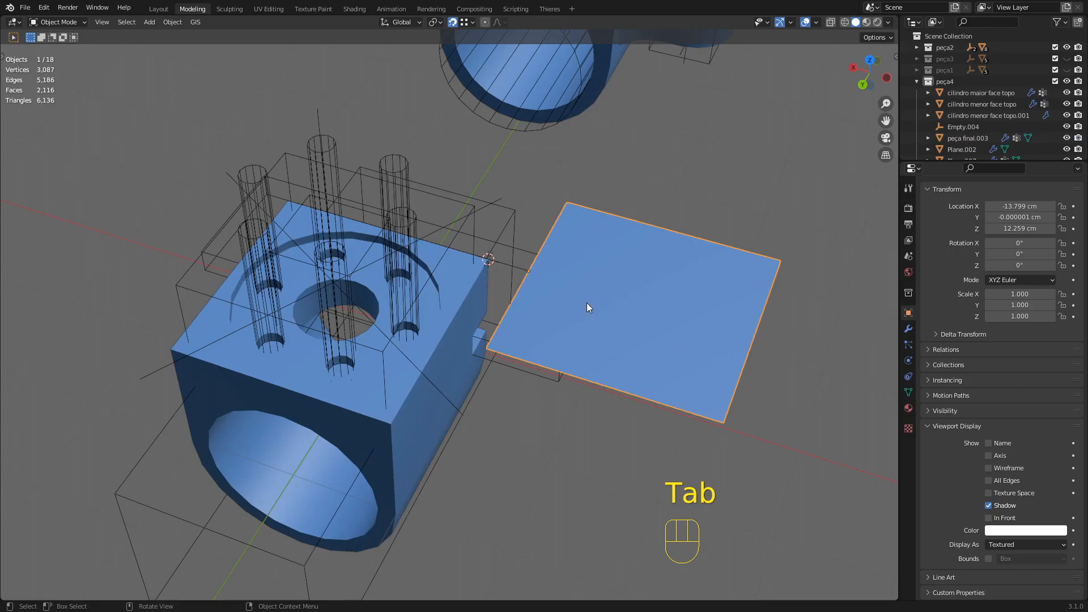
key("shift+s")
- In top view, move the plane about 10.03 cm along Y to line it up with the body's side
middle_click_drag(548, 279, 542, 407)
middle_click_drag(463, 366, 535, 324, "shift")
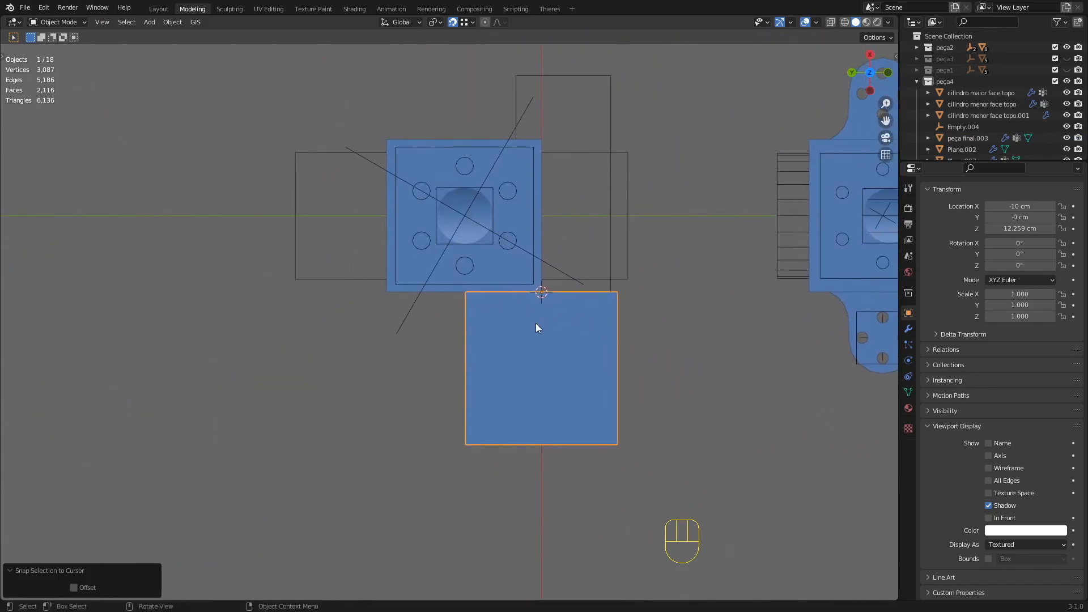
key("g")
key("y")
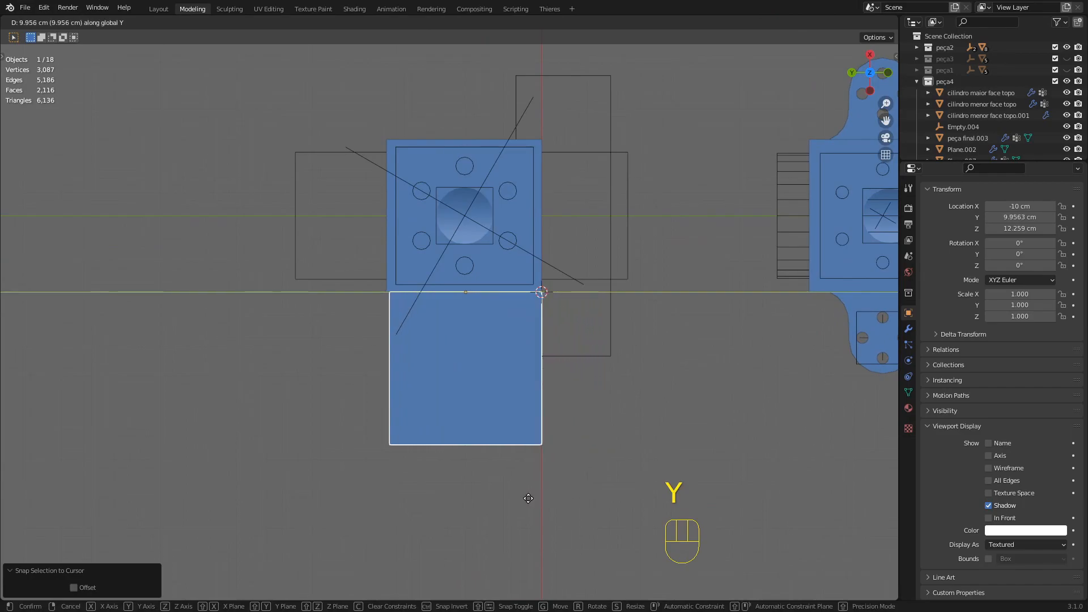
left_click(530, 502)
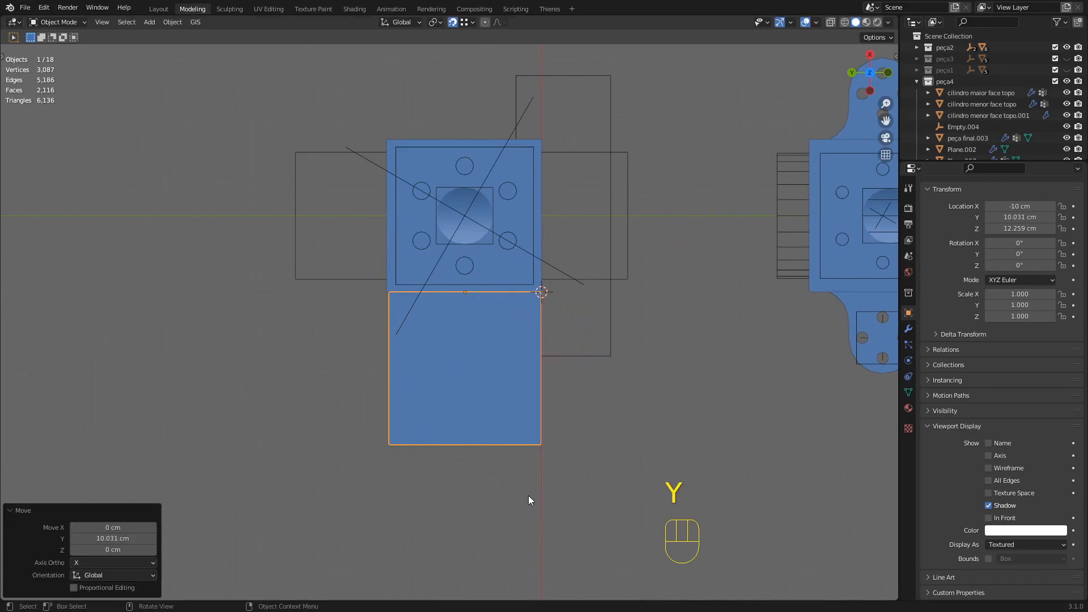
- Scale the plane's whole mesh narrower along Y, working in wireframe
key("Tab")
key("z")
key("a")
key("s")
key("y")
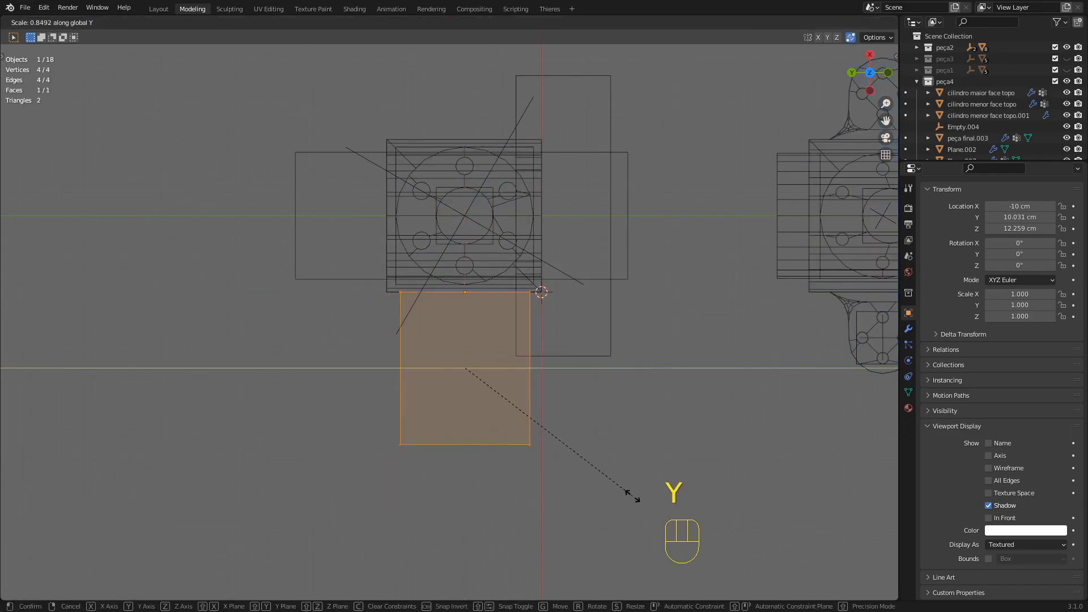
left_click(545, 487)
- Shorten the plane by moving its outer edge along X toward the body, and return to solid shading
left_click_drag(394, 416, 599, 508)
key("g")
key("x")
left_click(592, 454)
key("z")
mouse_move(631, 461)
middle_mouse_down()
mouse_move(678, 389)
mouse_move(668, 372)
middle_mouse_up()
key("g")
key("x")
middle_click_drag(627, 338, 519, 348)
- Lower the plane about 3.7 cm along Z against the body's side face
key("Tab")
scroll(627, 327, "up", 3)
key("g")
key("z")
left_click(646, 327)
- Add one loop cut across the plane parallel to the body's side and slide it closer to the body
key("Tab")
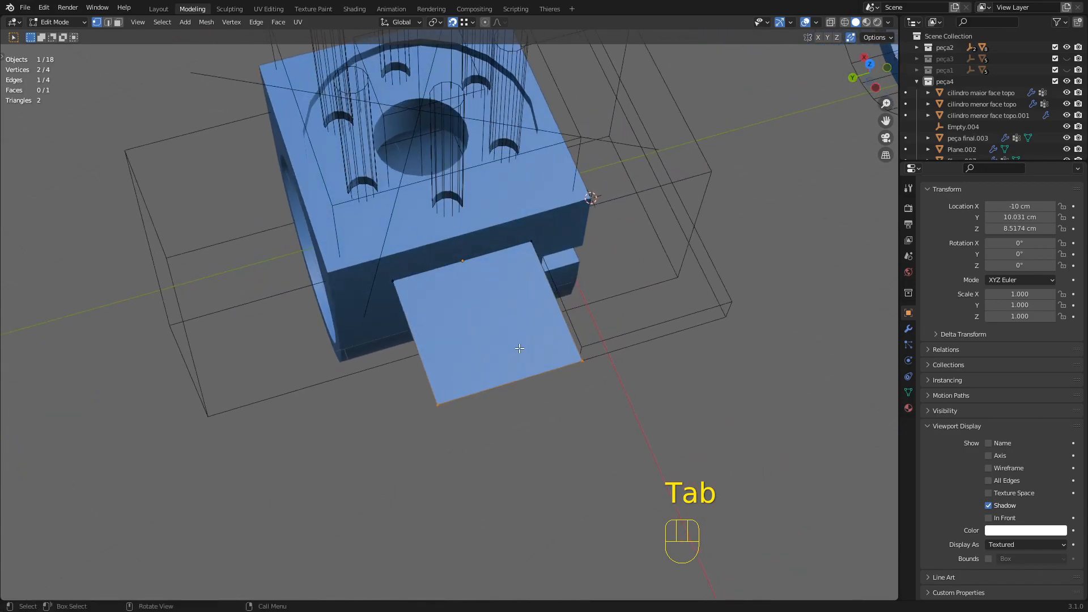
scroll(539, 311, "down", 5)
middle_click_drag(686, 235, 666, 255, "shift")
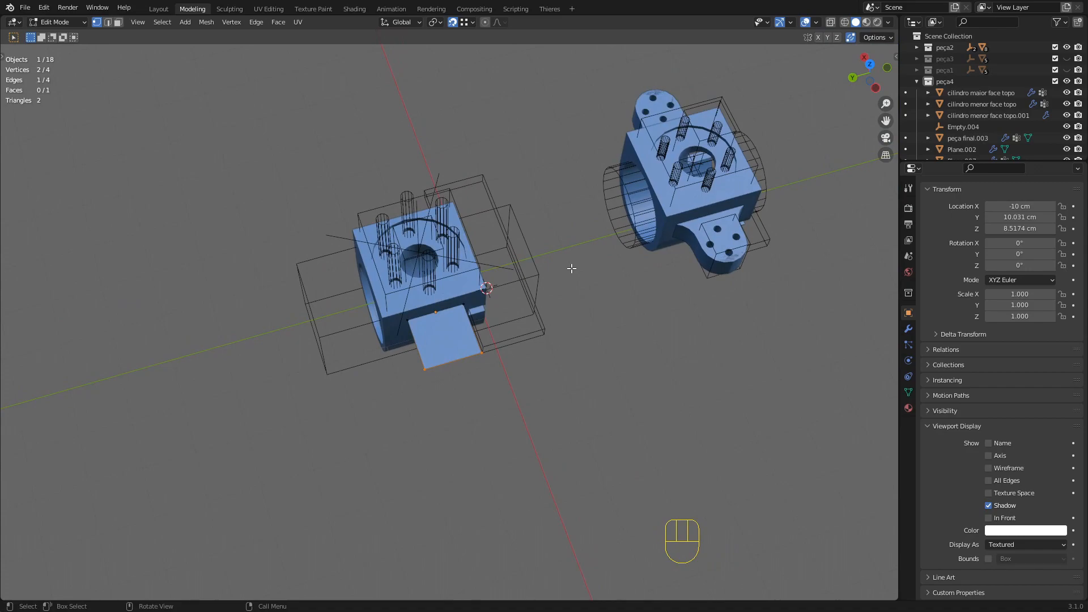
scroll(441, 357, "up", 3)
middle_click_drag(441, 357, 478, 270, "shift")
middle_click_drag(391, 255, 446, 261)
key("ctrl+r")
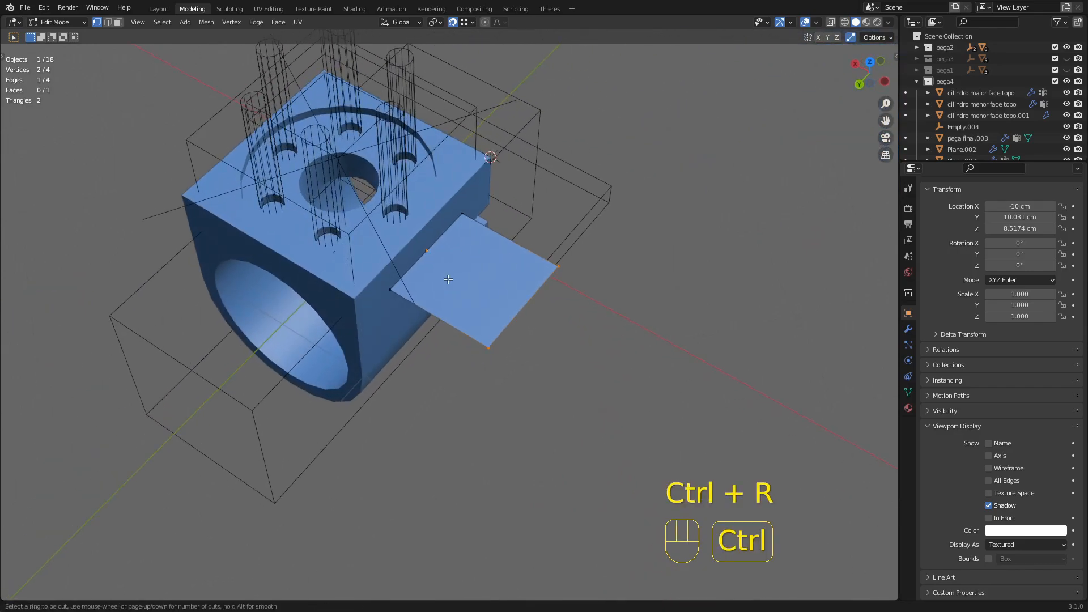
left_click(431, 306)
key("Escape")
key("g")
key("g")
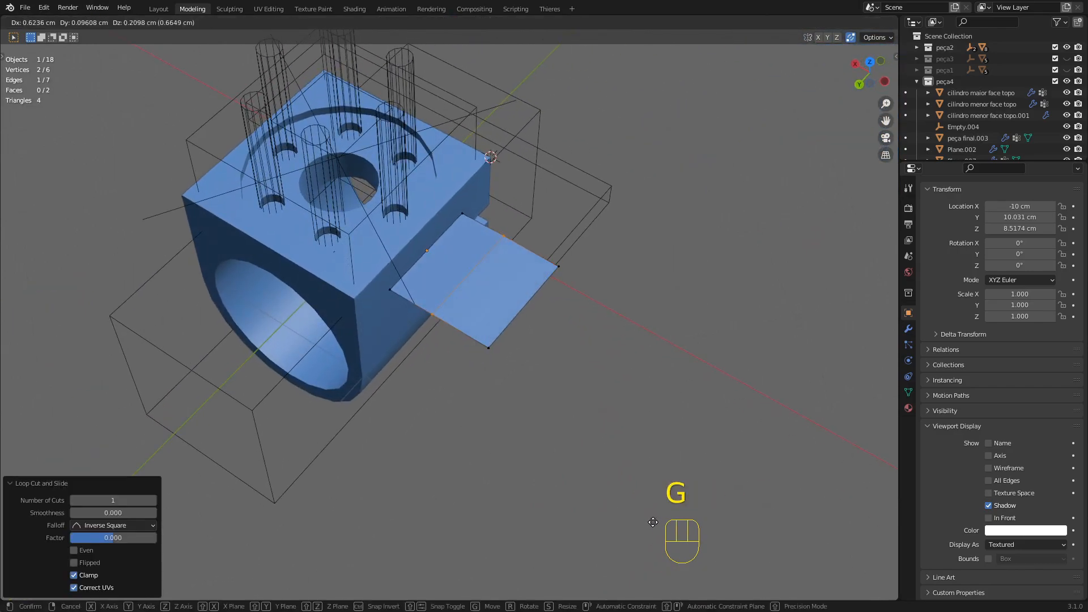
left_click(625, 508)
- Select the plane's outer section beyond the loop cut and scale it to about 0.71 along Y
middle_click_drag(574, 245, 479, 245)
key("2")
left_click(430, 312, "shift")
left_click(530, 283, "shift")
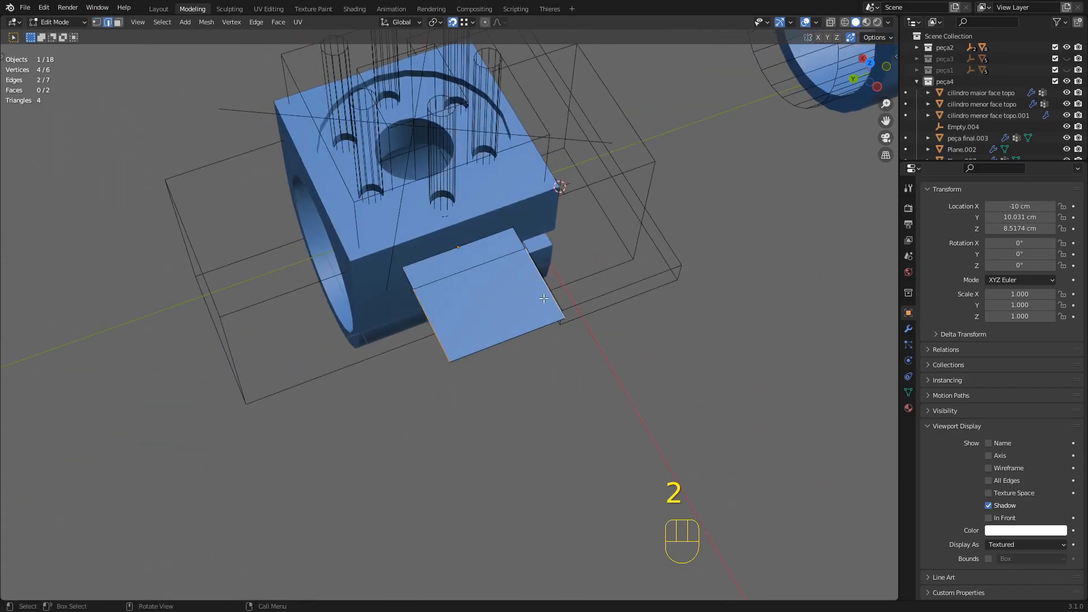
middle_click_drag(530, 283, 530, 310)
key("1")
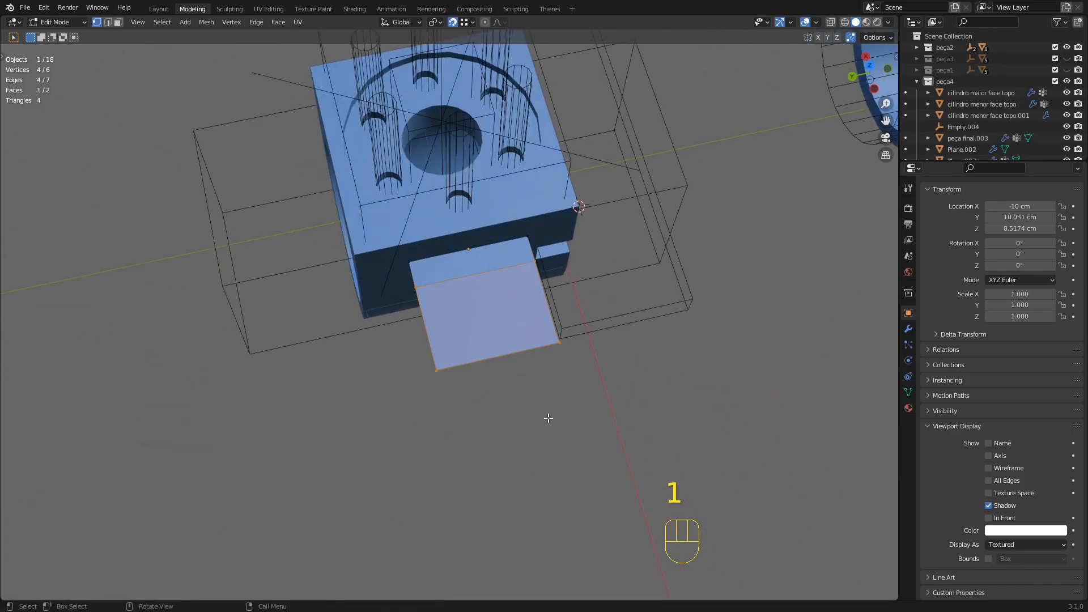
key("s")
key("y")
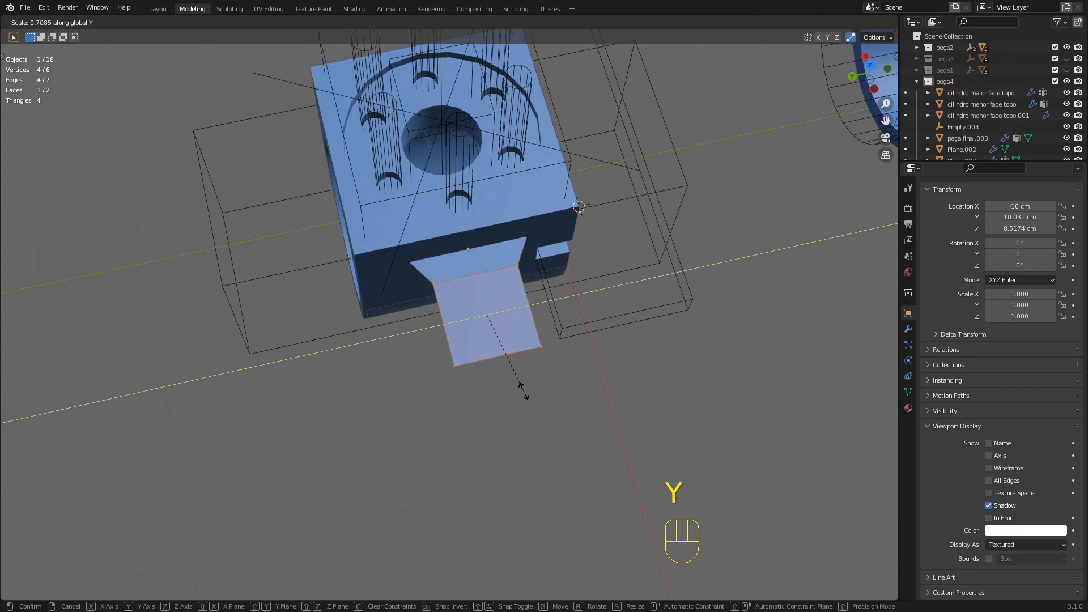
left_click(522, 390)
- Select the tab's two outer corner vertices and add a vertex group named 4
left_click(444, 376)
left_click(541, 346, "shift")
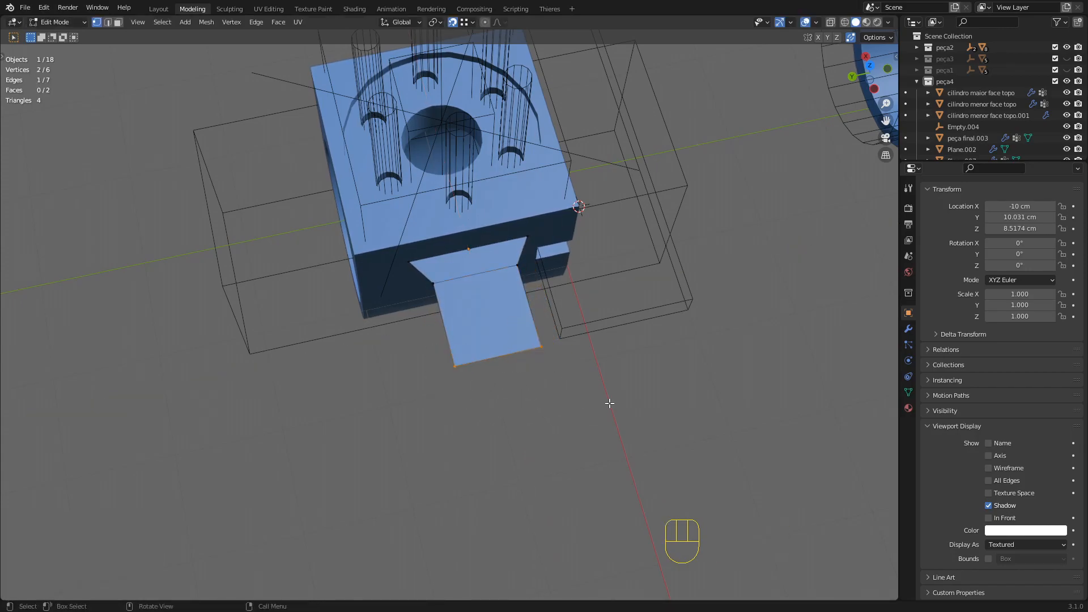
left_click(908, 392)
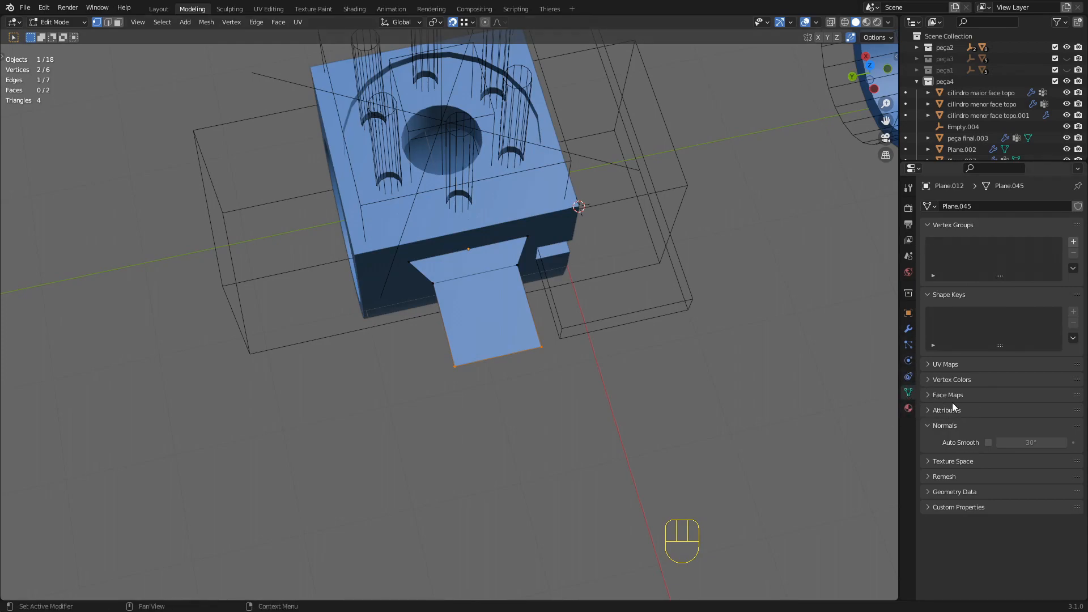
left_click(1073, 242)
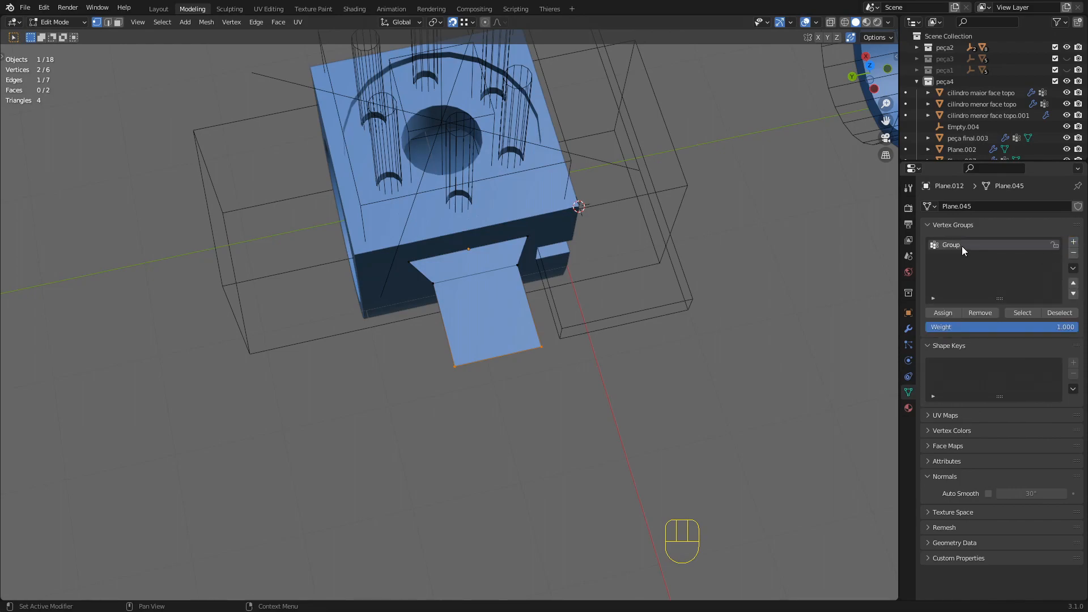
double_click(959, 246)
- Assign the tab's two outer corner vertices to vertex group 4
middle_click_drag(345, 407, 531, 310)
key("Tab")
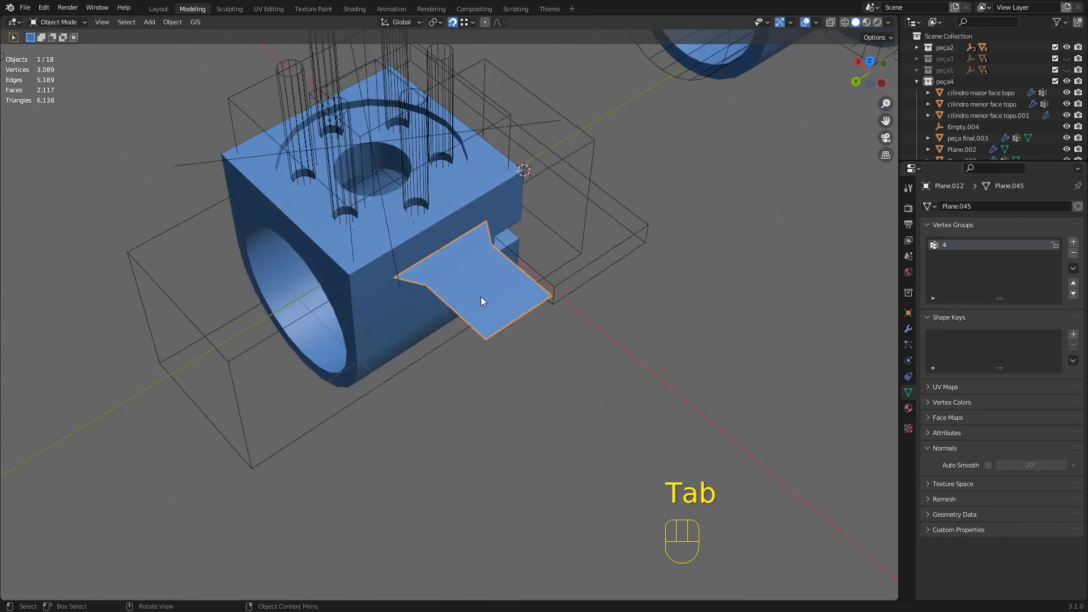
left_click(909, 330)
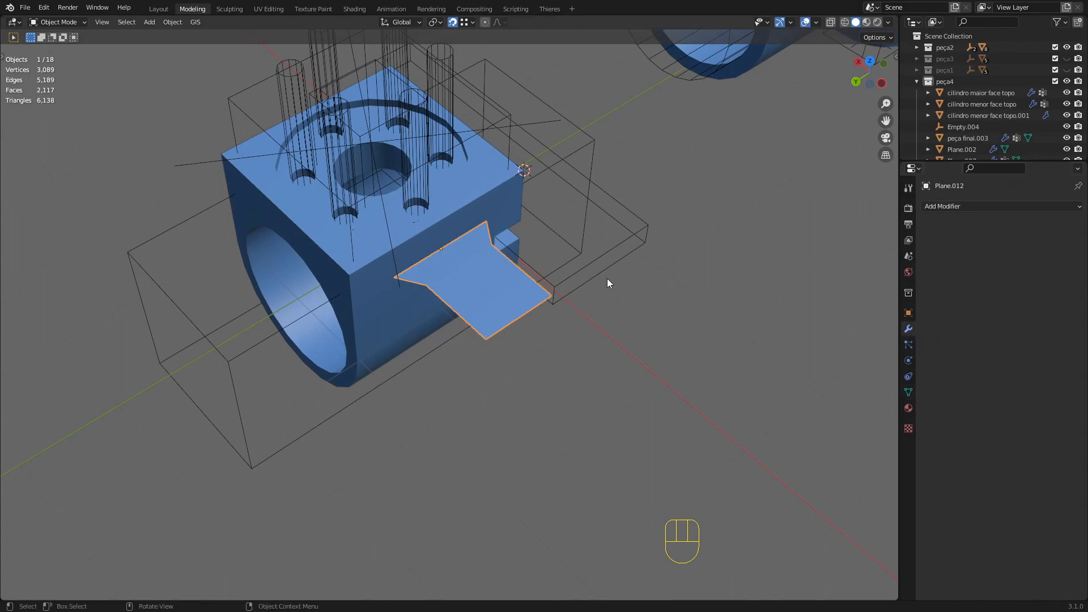
key("Tab")
left_click_drag(491, 348, 559, 289, "shift")
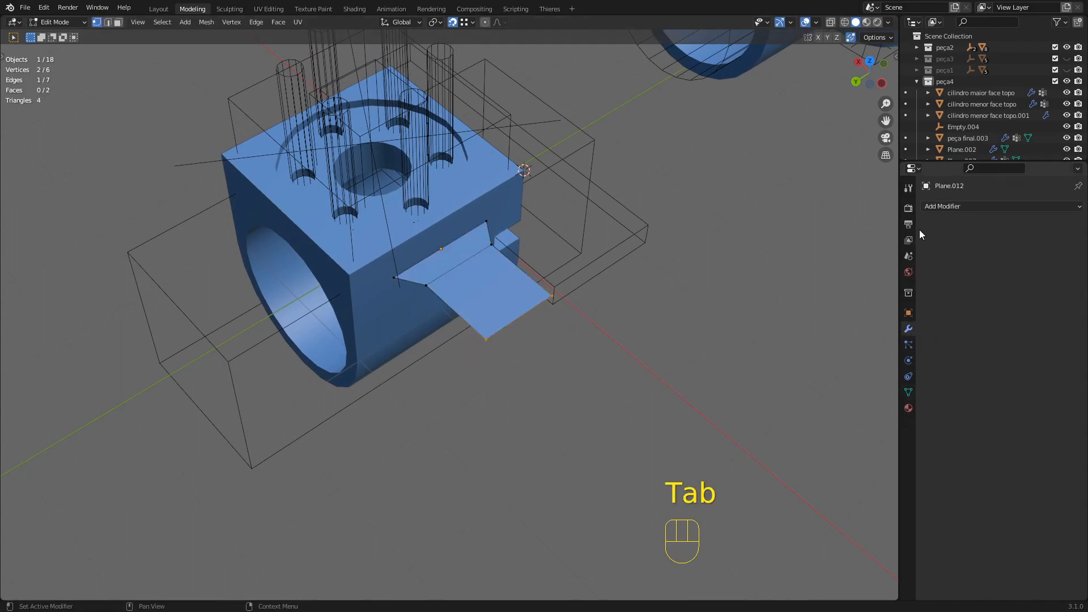
left_click(909, 390)
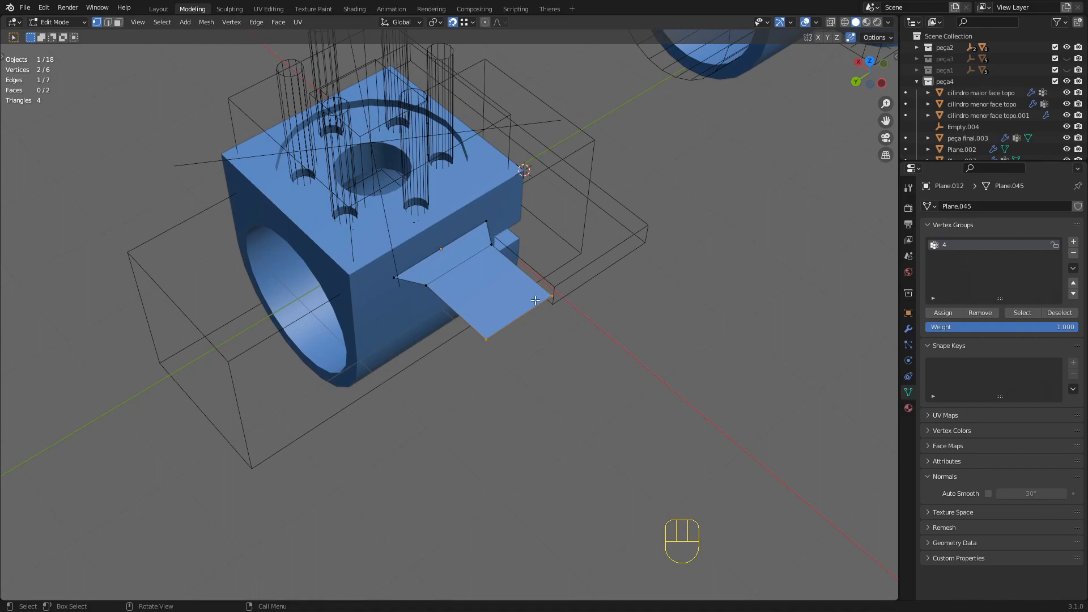
left_click(944, 313)
key("Tab")
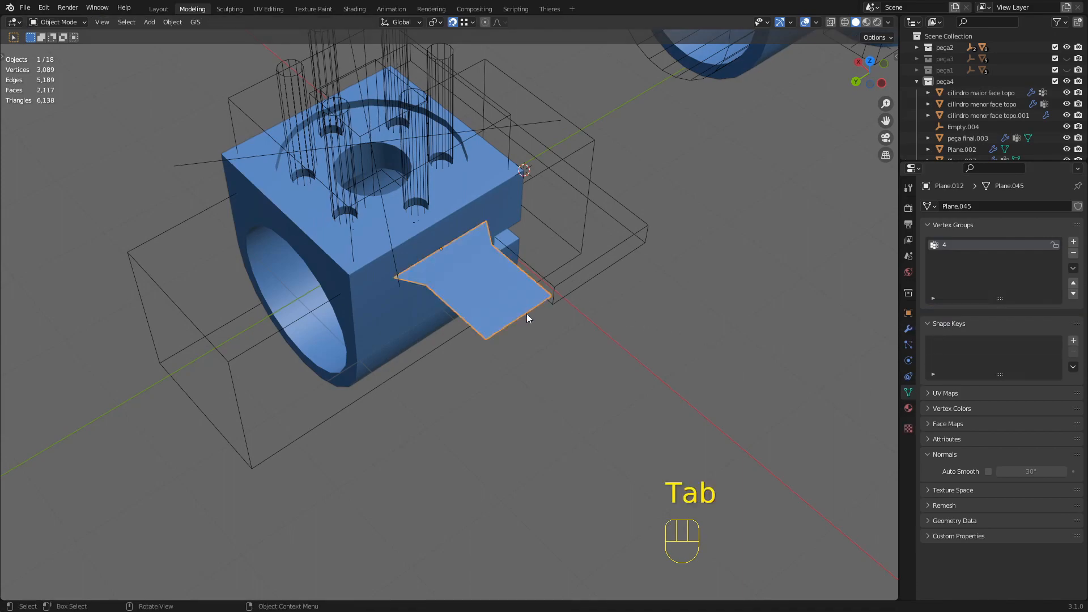
- Add a Bevel modifier to the tab and set it to affect vertices
left_click(908, 328)
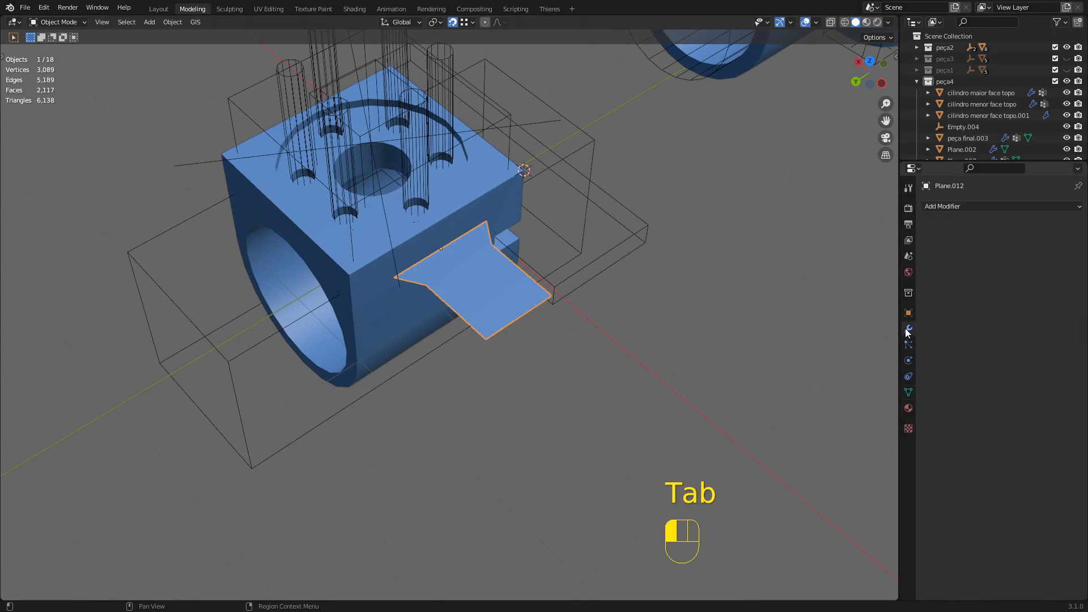
left_click(941, 206)
left_click(860, 249)
scroll(626, 307, "up", 2)
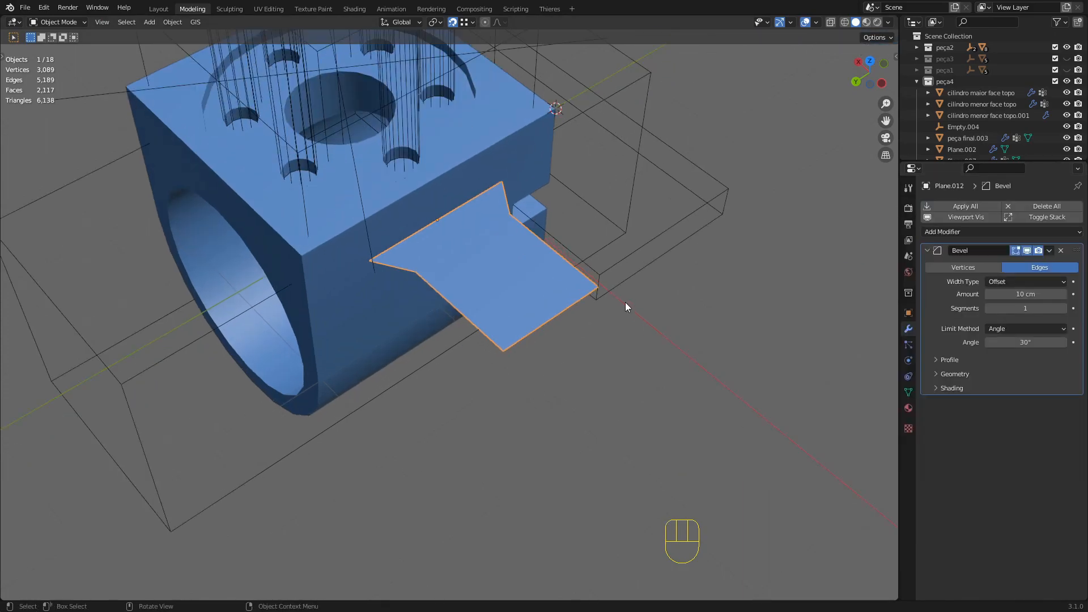
left_click(968, 265)
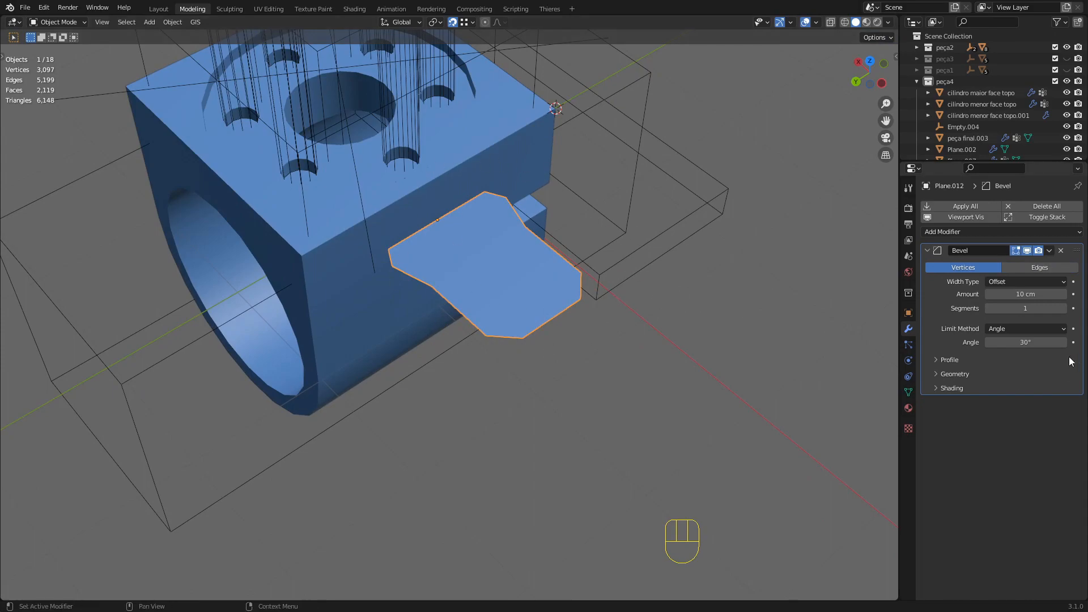
- Limit the bevel to vertex group 4 and set its segments to 4 to round the tab's outer end
left_click(1013, 330)
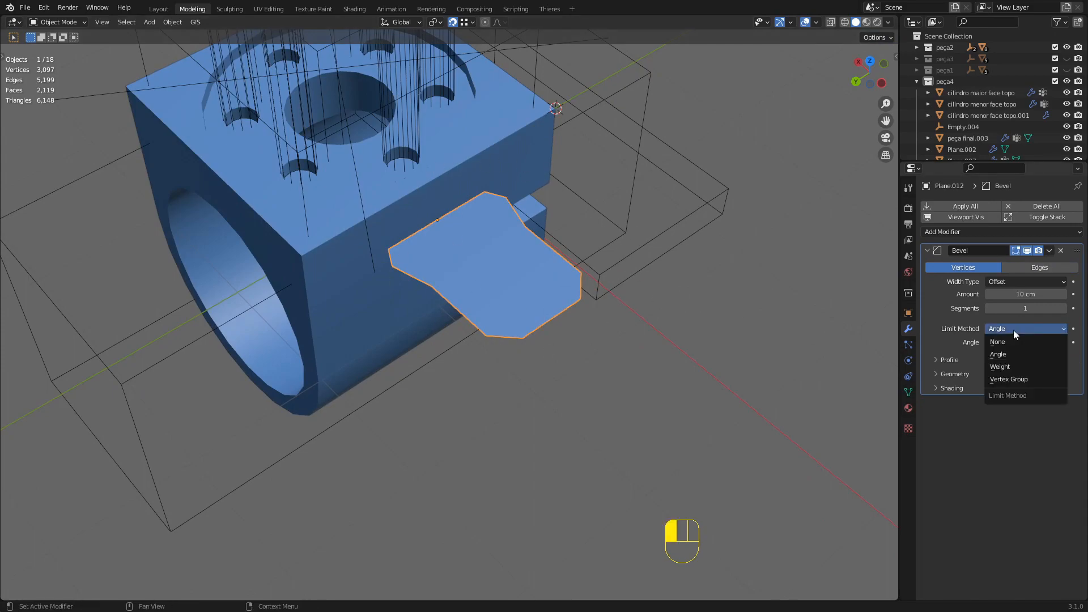
left_click(1012, 382)
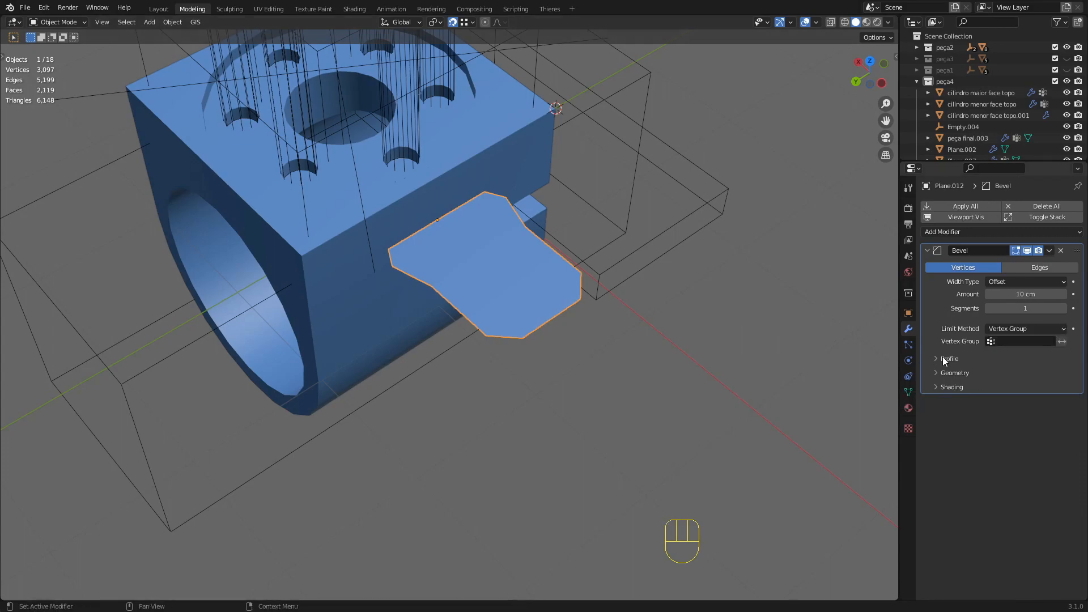
left_click(1008, 341)
left_click(972, 358)
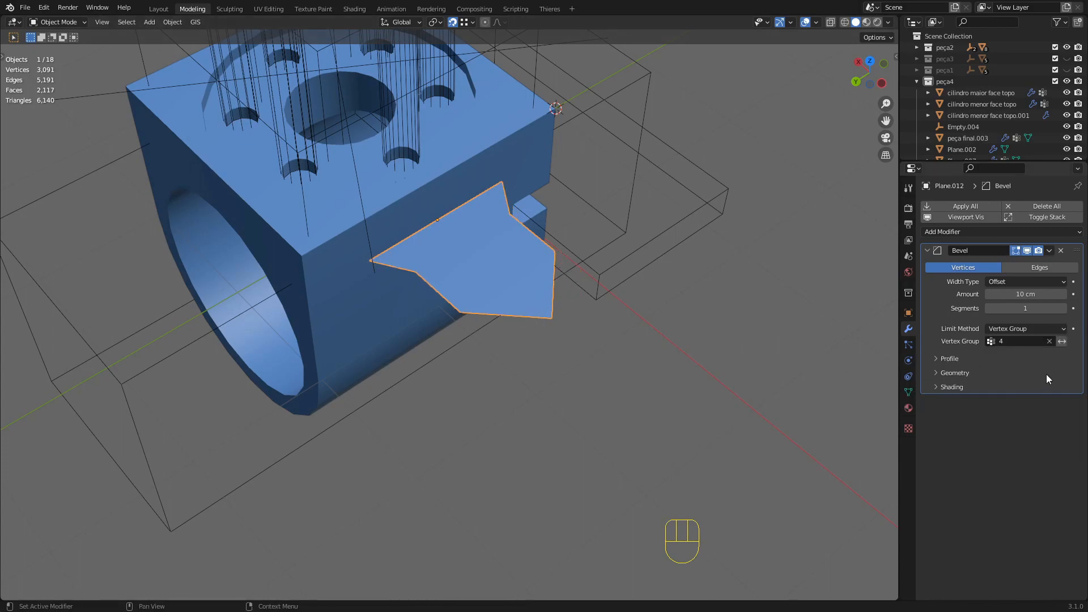
double_click(1063, 309)
middle_click_drag(697, 351, 613, 403)
left_click(618, 410)
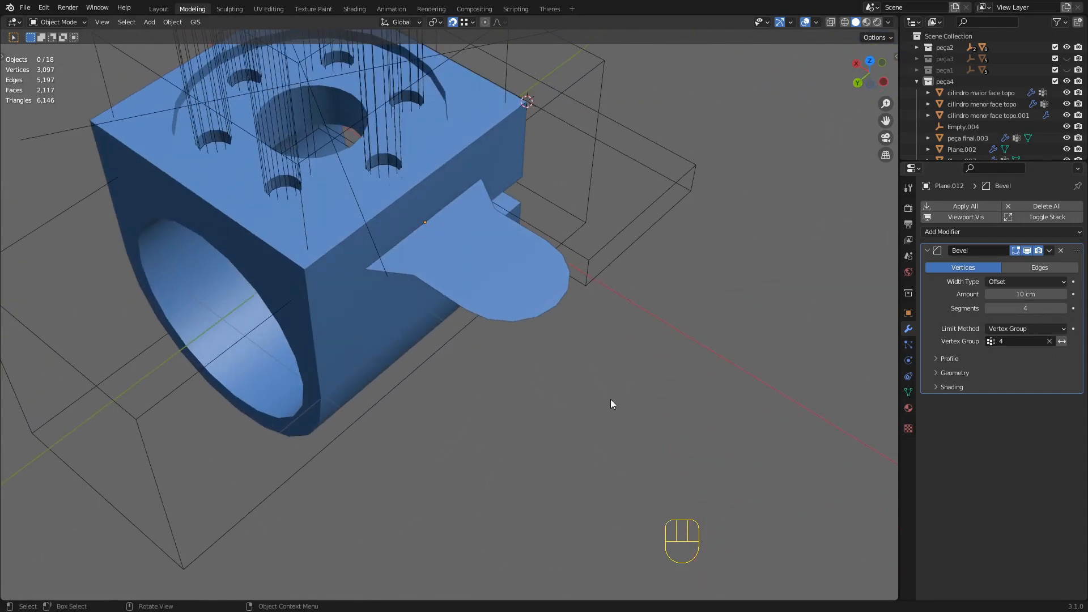
- Select the two end vertices of the tab's inner loop cut and assign them to a new vertex group named 5
middle_click_drag(579, 345, 547, 332)
left_click(513, 312)
key("Tab")
left_click(429, 305)
middle_click_drag(428, 304, 423, 300)
left_click(547, 272, "shift")
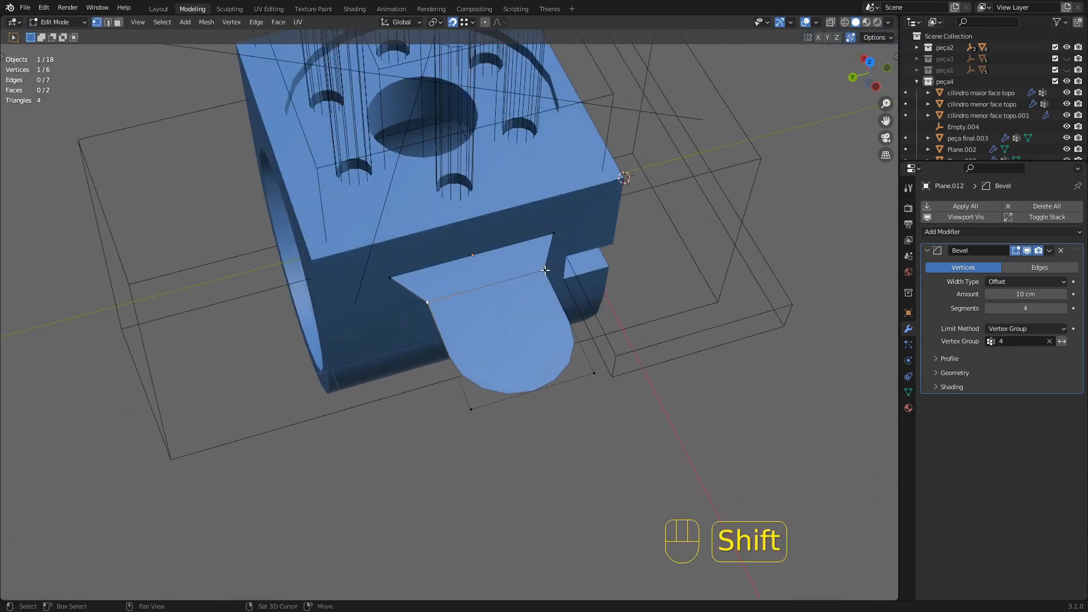
middle_click_drag(546, 271, 420, 301)
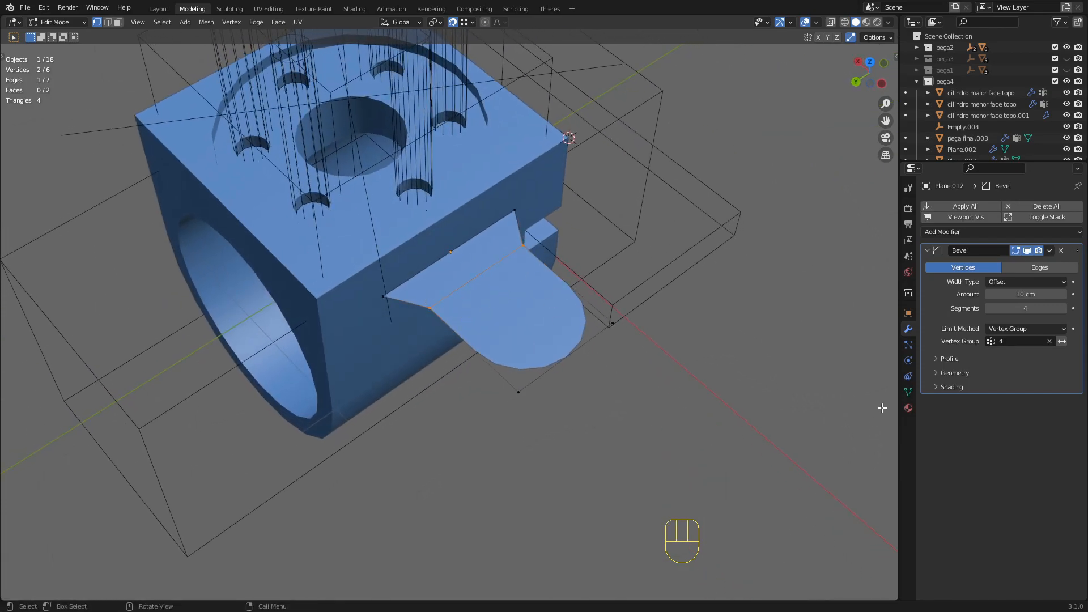
left_click(908, 393)
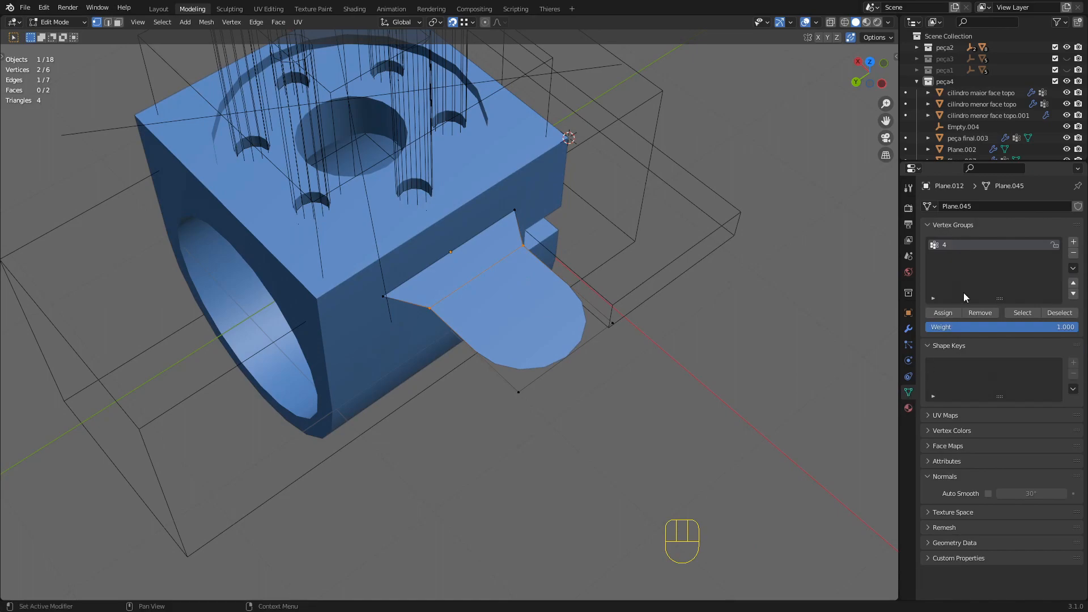
left_click(1073, 242)
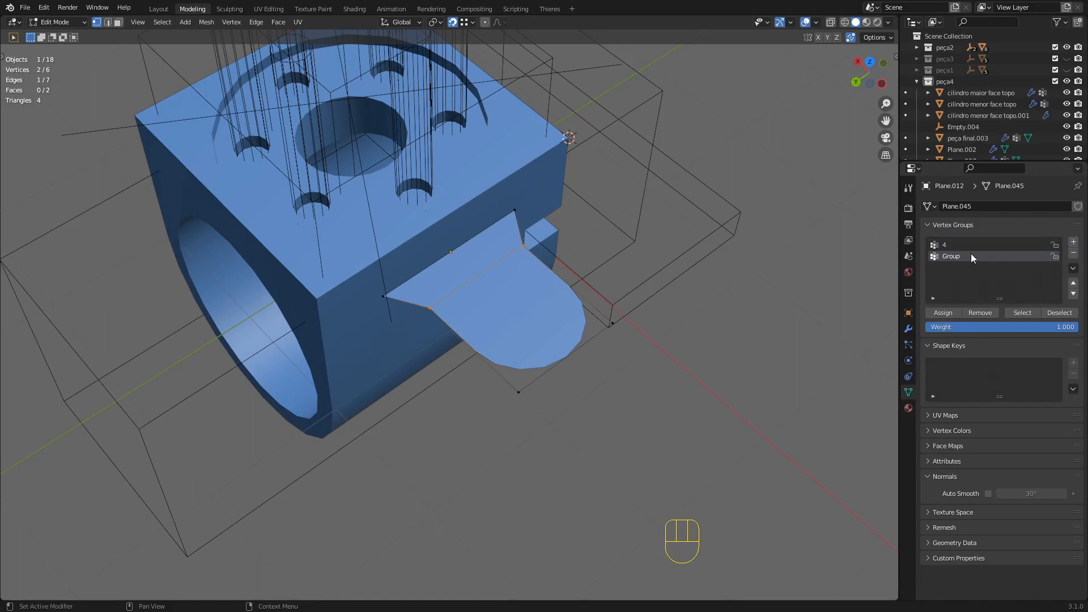
key("Return")
key("Tab")
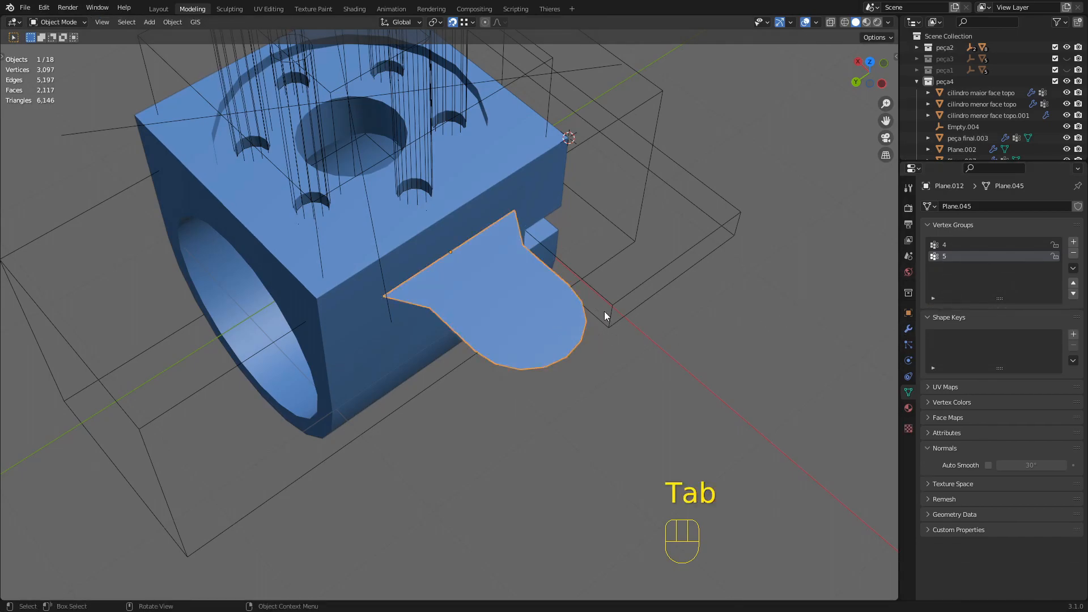
- Duplicate the tab's Bevel modifier and limit the copy to vertex group 5
left_click(909, 329)
left_click(1049, 250)
left_click(1028, 274)
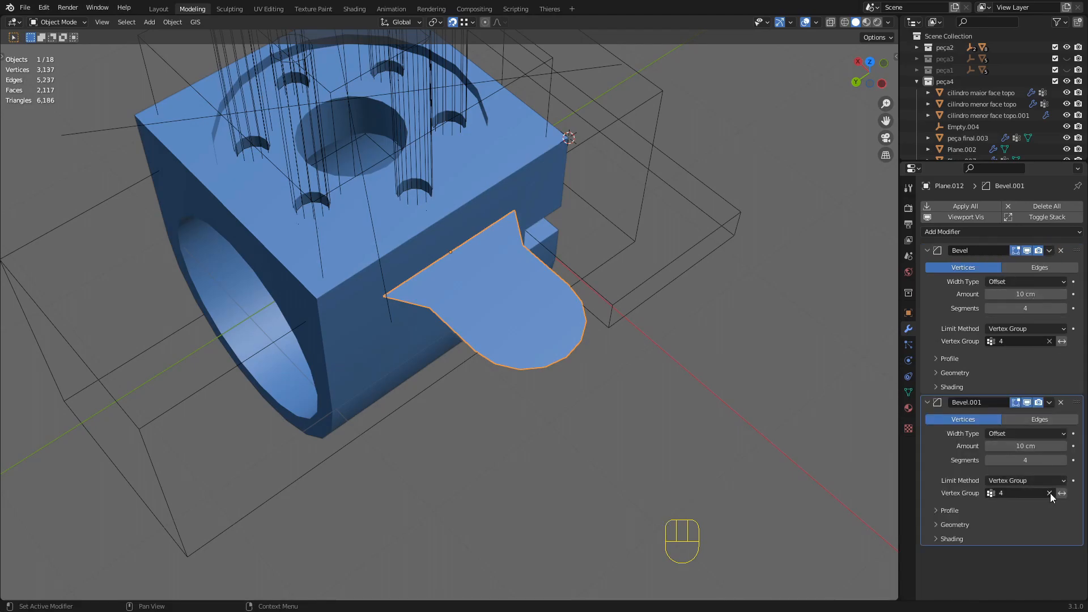
left_click(1027, 492)
left_click(1008, 380)
- Set the second bevel's amount to 14.9 cm
scroll(442, 284, "up", 2)
middle_click_drag(496, 288, 466, 295)
scroll(431, 302, "up", 1)
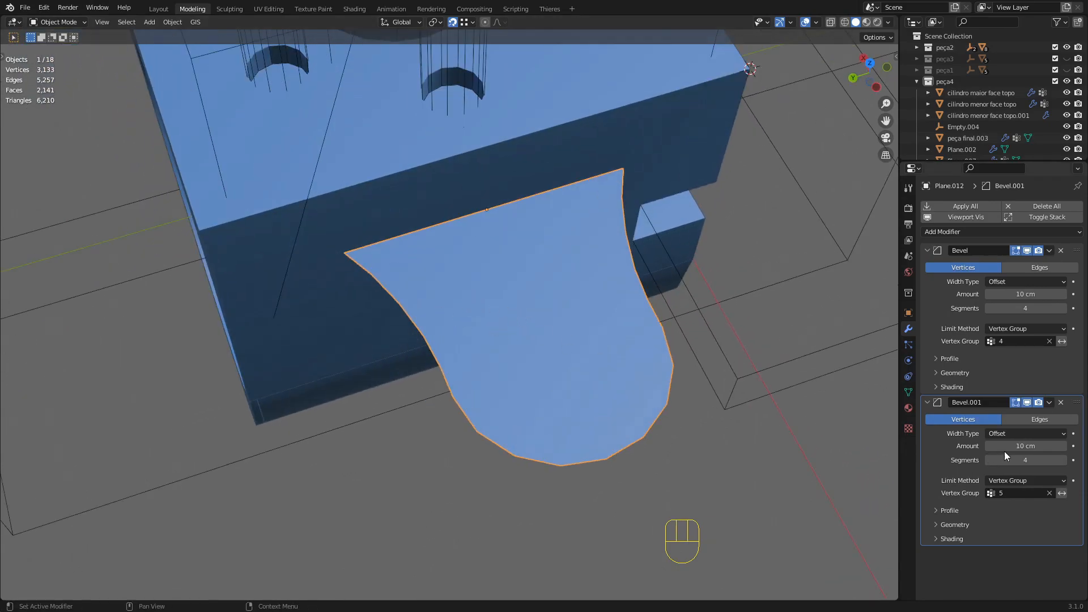
left_click_drag(1018, 450, 1037, 449, "shift")
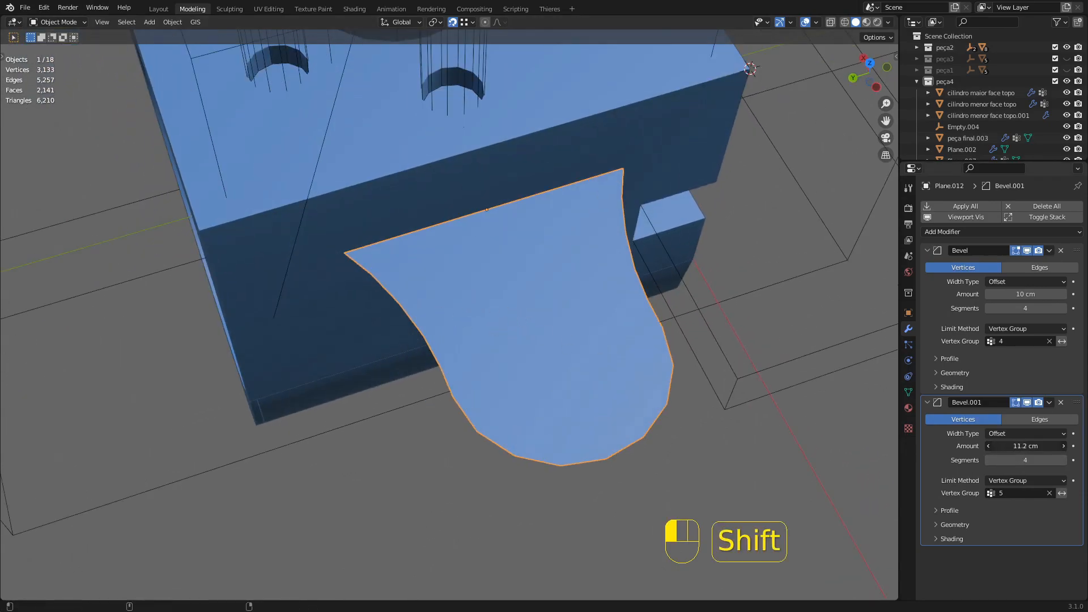
key("Tab")
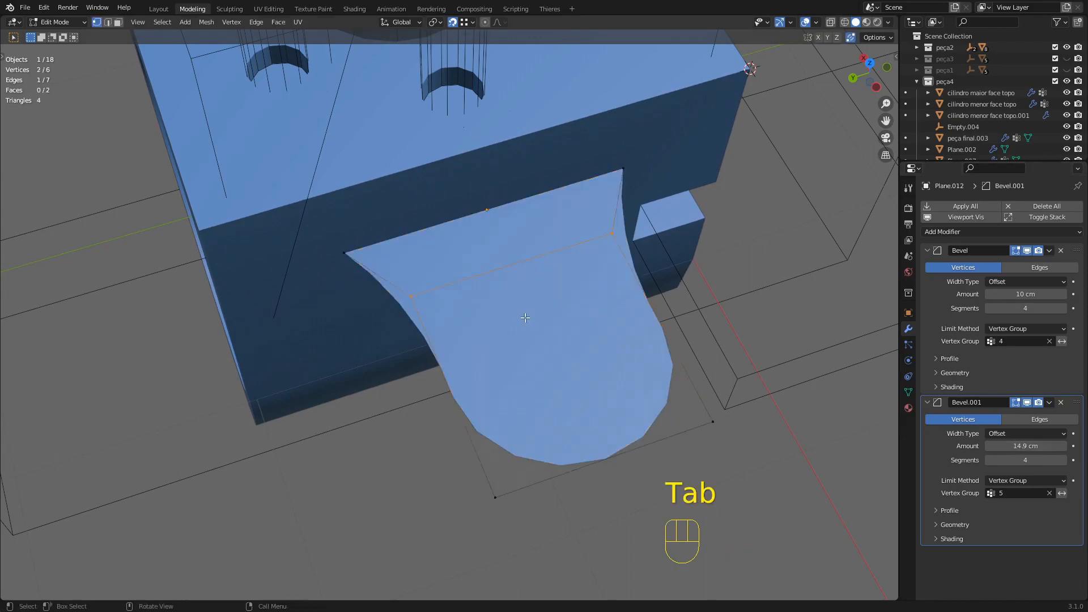
key("s")
key("x")
key("y")
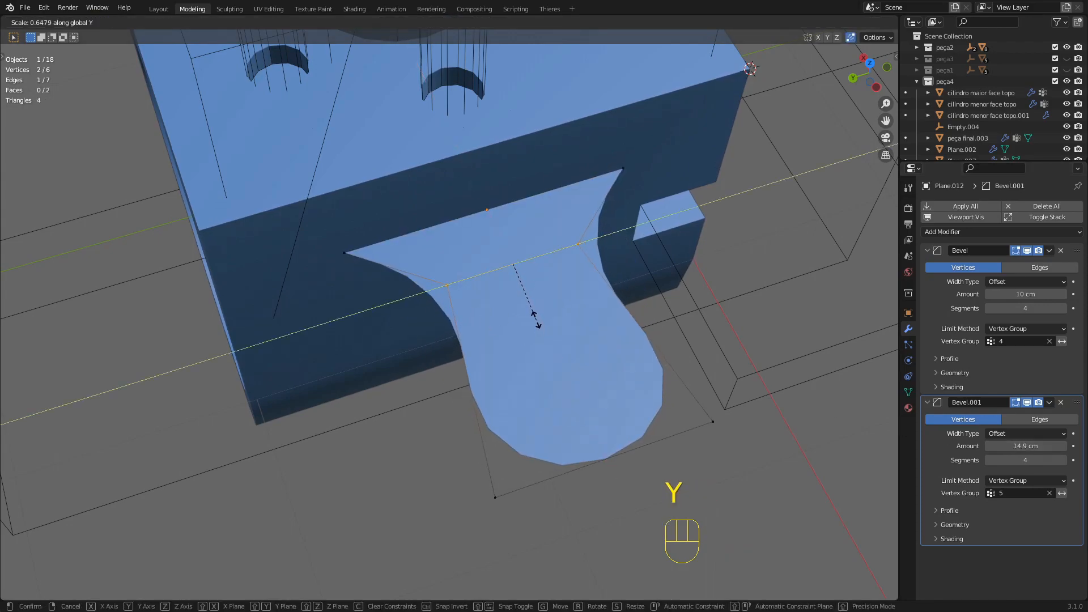
key("Escape")
- Select the tab's two corner vertices at the body's side face and scale them to about 1.2 along Y
left_click(338, 249)
left_click(629, 161, "shift")
key("s")
key("x")
key("y")
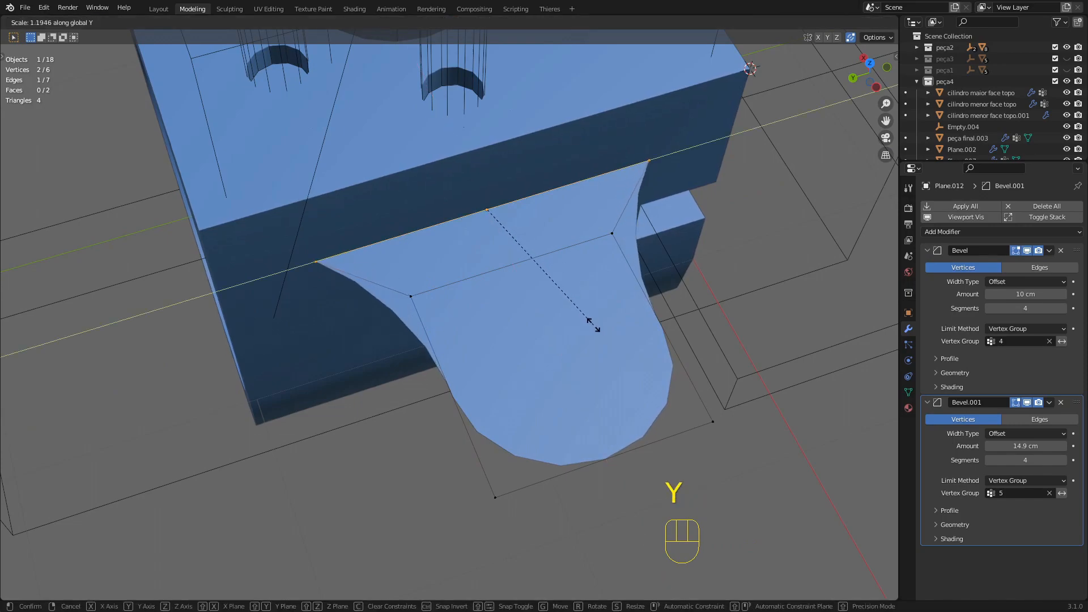
left_click(512, 302)
- Select the tab's inner loop-cut edge and move it about 1.9 cm along X toward the body
key("2")
left_click(496, 279)
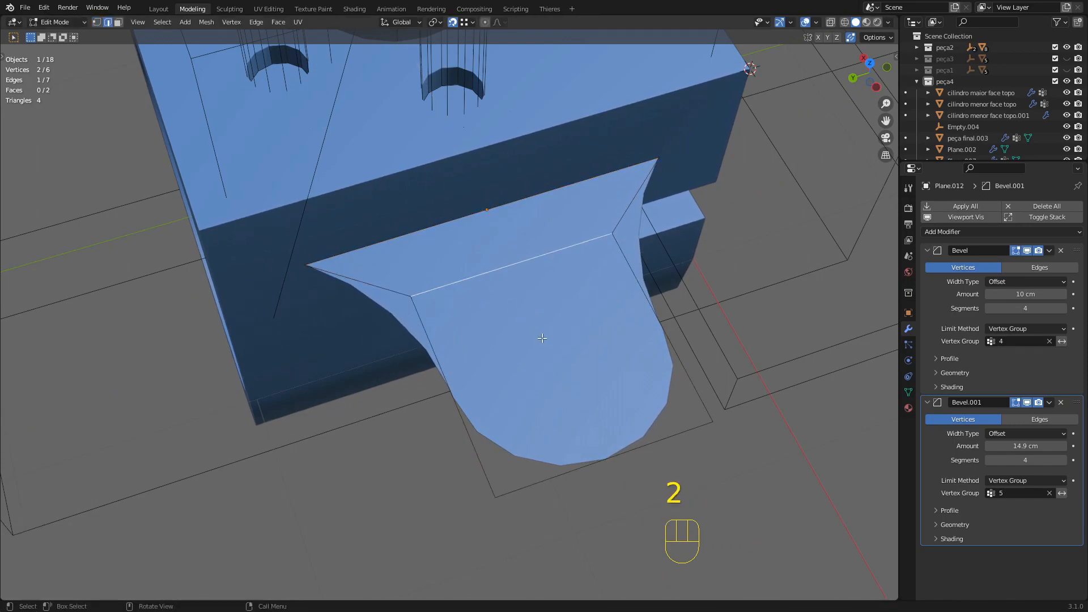
key("g")
key("x")
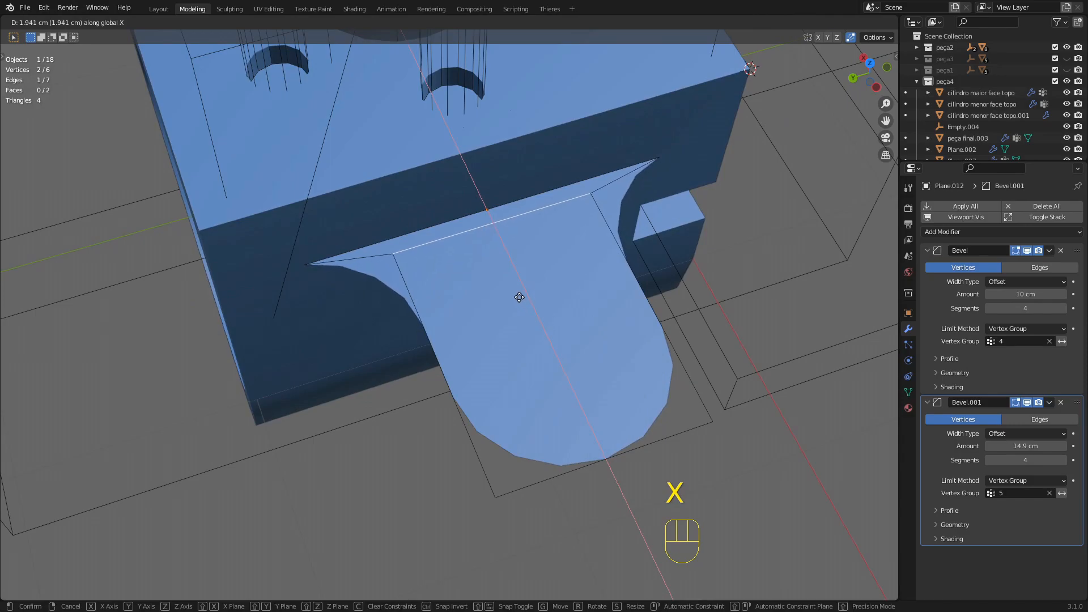
left_click(520, 299)
- Set the second bevel's amount to 4.4 cm and its segments to 4
middle_click_drag(376, 265, 459, 292)
key("Tab")
left_click_drag(1026, 446, 999, 446, "shift")
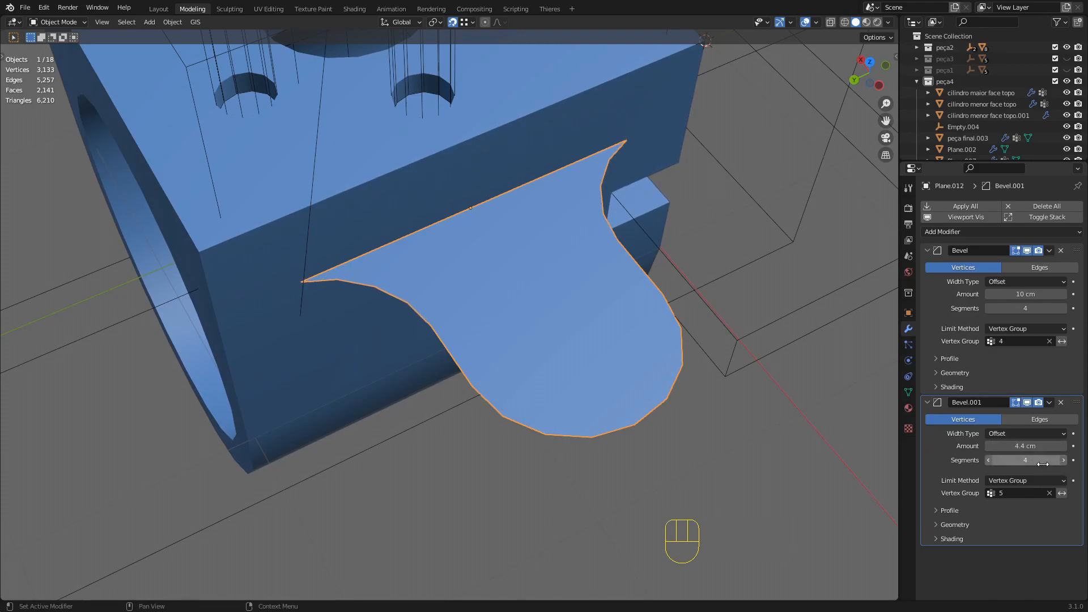
left_click(1064, 461)
left_click(989, 460)
left_click(989, 460)
- Move the tab's inner edge about 0.18 cm further along X toward the body
key("Tab")
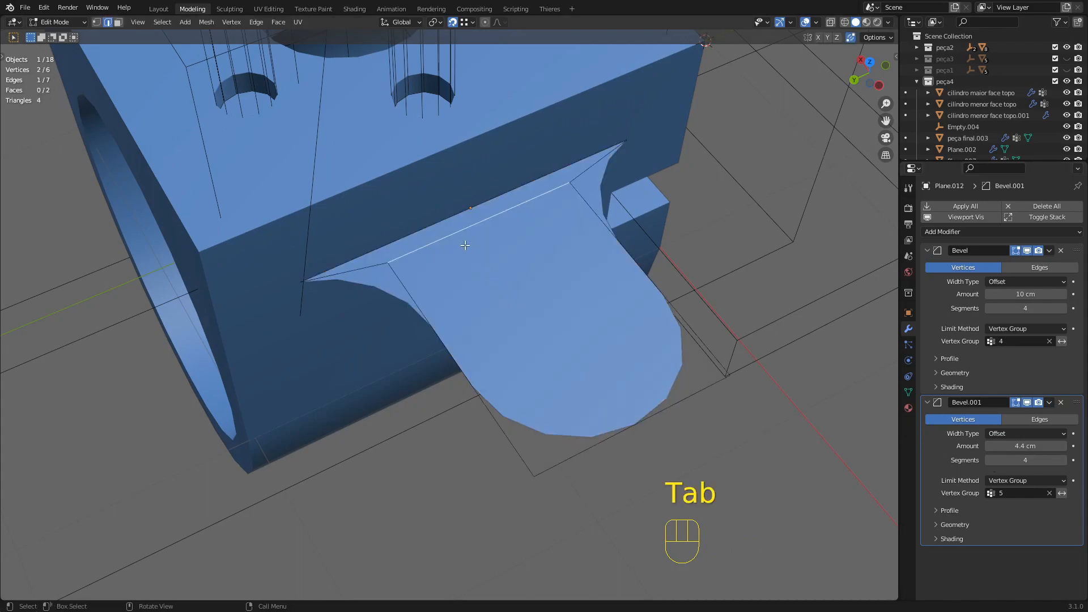
key("g")
key("x")
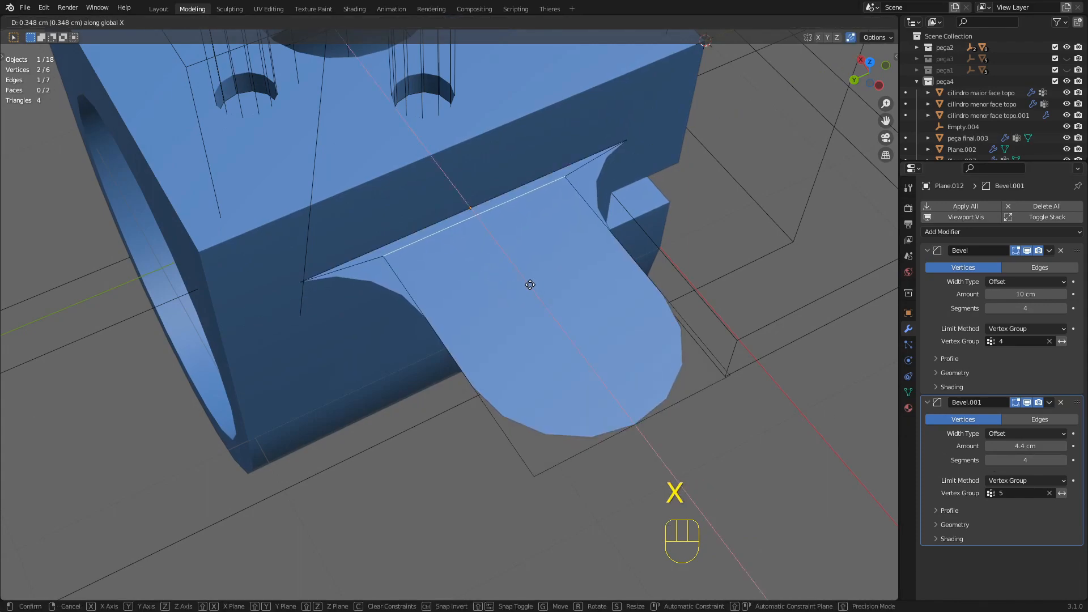
left_click(530, 286)
- Add one loop cut across the tab beyond the inner edge and slide it toward the body
key("ctrl+r")
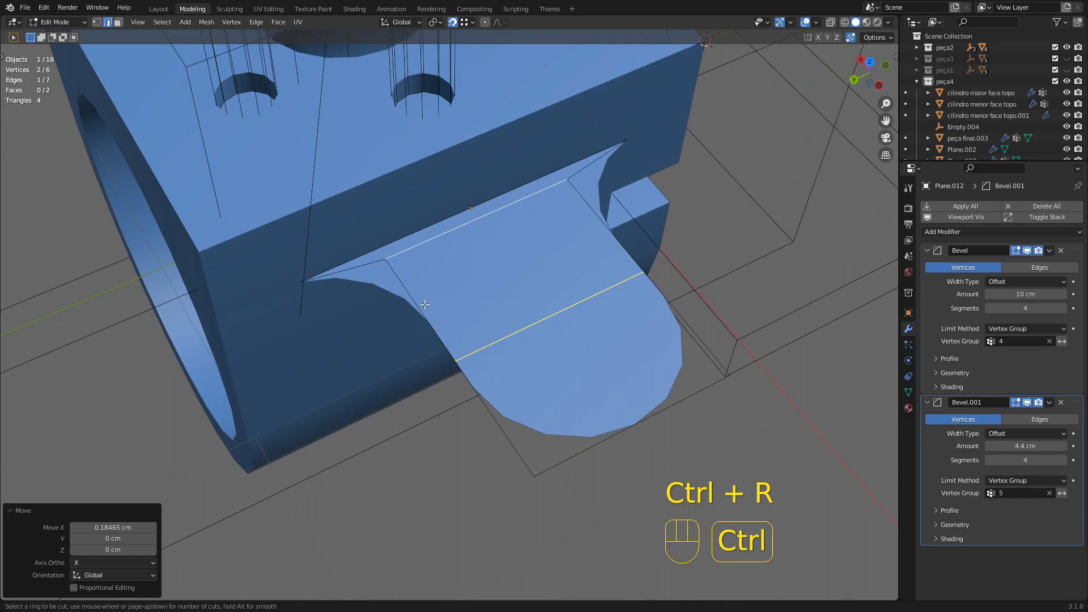
left_click(420, 301)
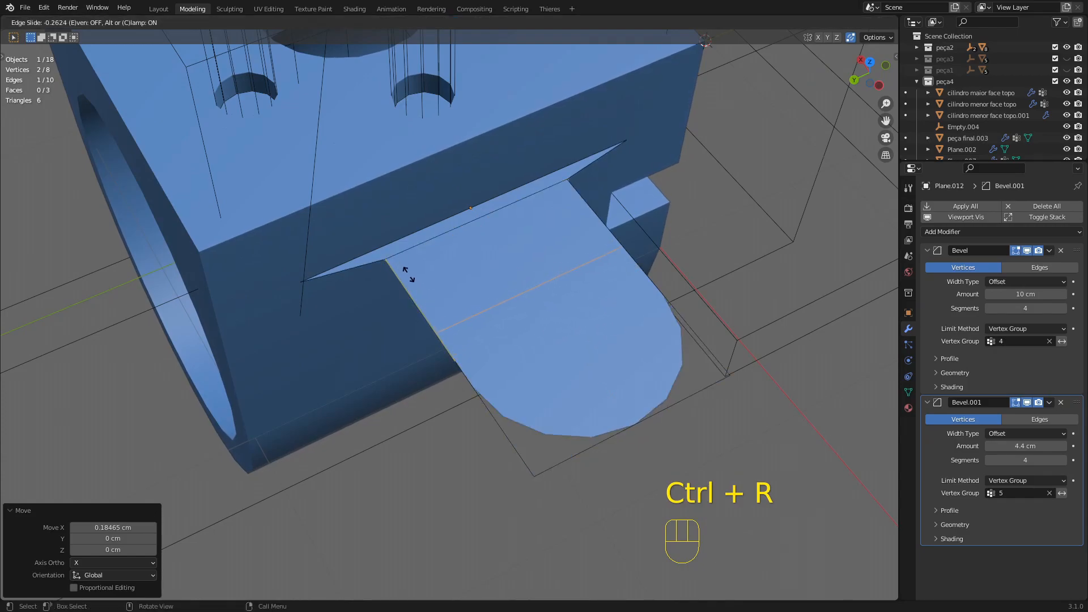
left_click(406, 272)
- Select the inner edge's two end vertices and move them about -1.26 cm along X, away from the body
left_click(545, 194)
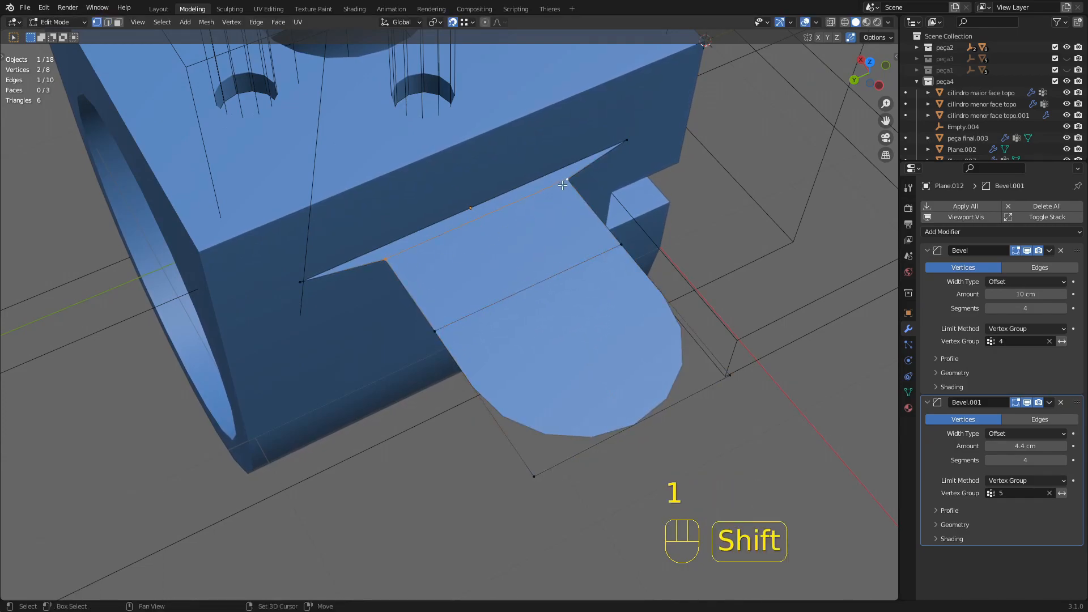
key("g")
key("y")
key("x")
left_click(488, 284)
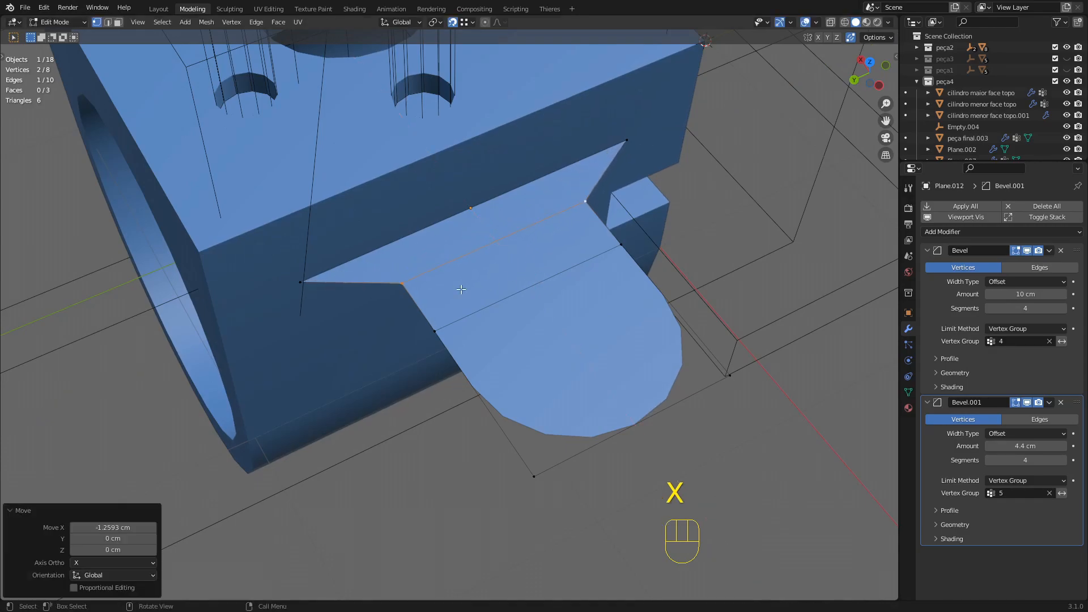
- Set the second bevel's amount to 67 cm
scroll(426, 276, "up", 3)
key("Tab")
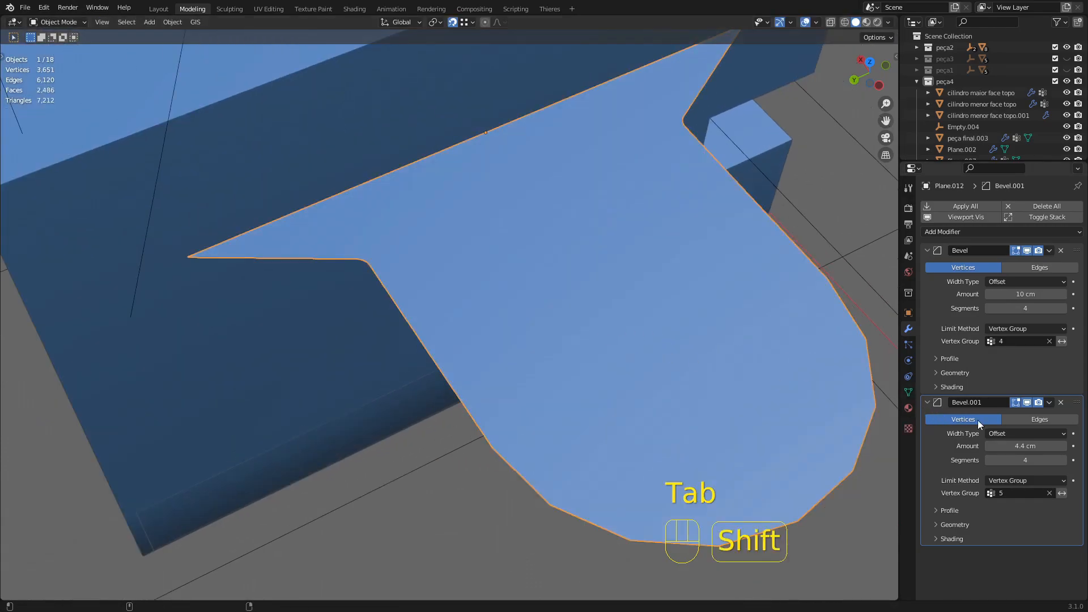
mouse_move(1024, 446)
left_mouse_down("shift")
mouse_move(1043, 446)
mouse_move(1017, 446)
mouse_move(1027, 445)
left_mouse_up("shift")
- Remove the two end vertices of the tab's outer crosswise edge from vertex group 5
key("Tab")
middle_click_drag(396, 258, 510, 271)
key("1")
left_click(424, 338)
left_click(702, 223, "shift")
key("z")
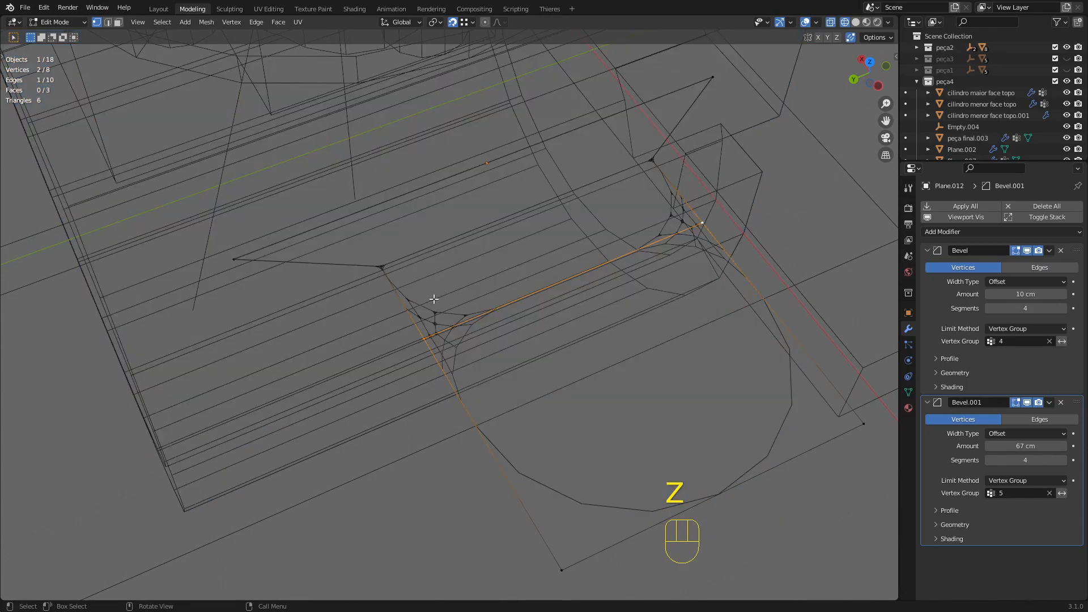
scroll(608, 278, "down", 2)
key("z")
middle_click_drag(604, 284, 624, 276)
scroll(604, 258, "up", 2)
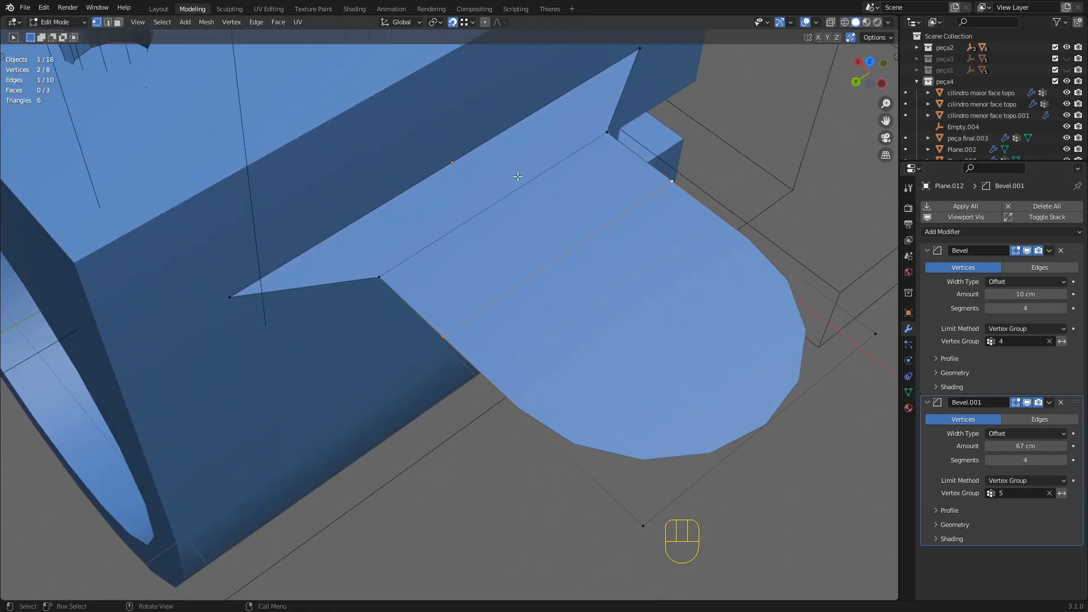
left_click(909, 392)
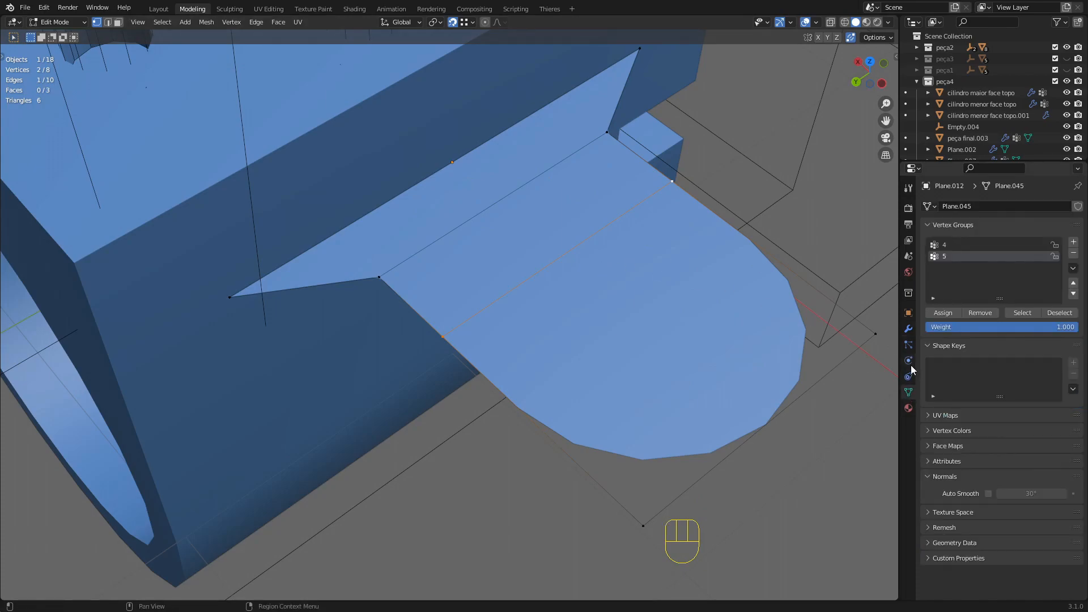
left_click(979, 313)
key("Tab")
key("Tab")
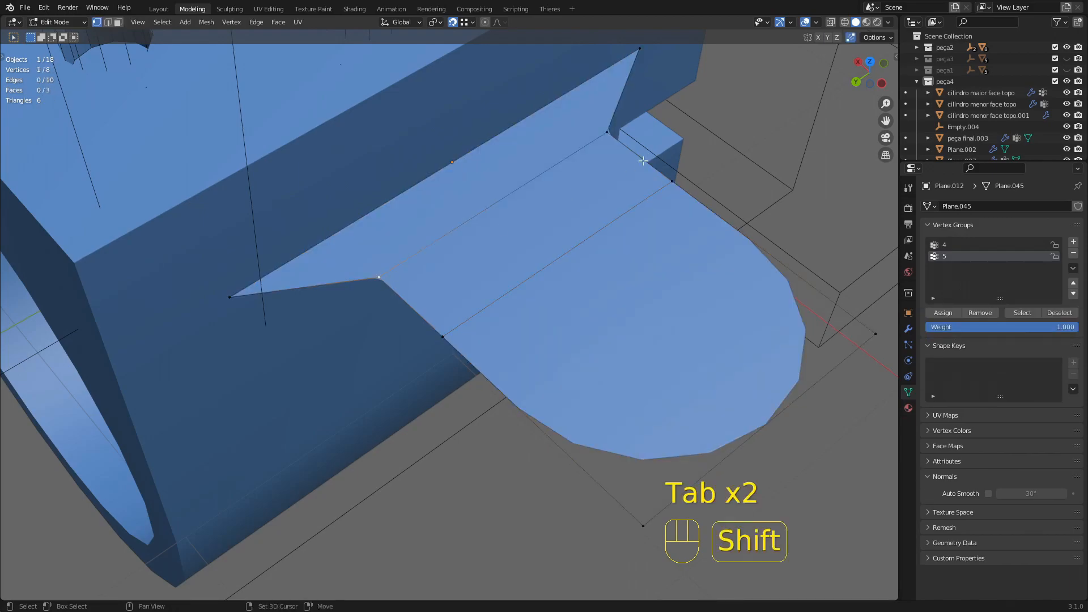
key("z")
key("Tab")
key("Tab")
left_click(570, 323)
key("Tab")
- Set the amount of the tab's Bevel.001 modifier to 110.8 cm
left_click(908, 329)
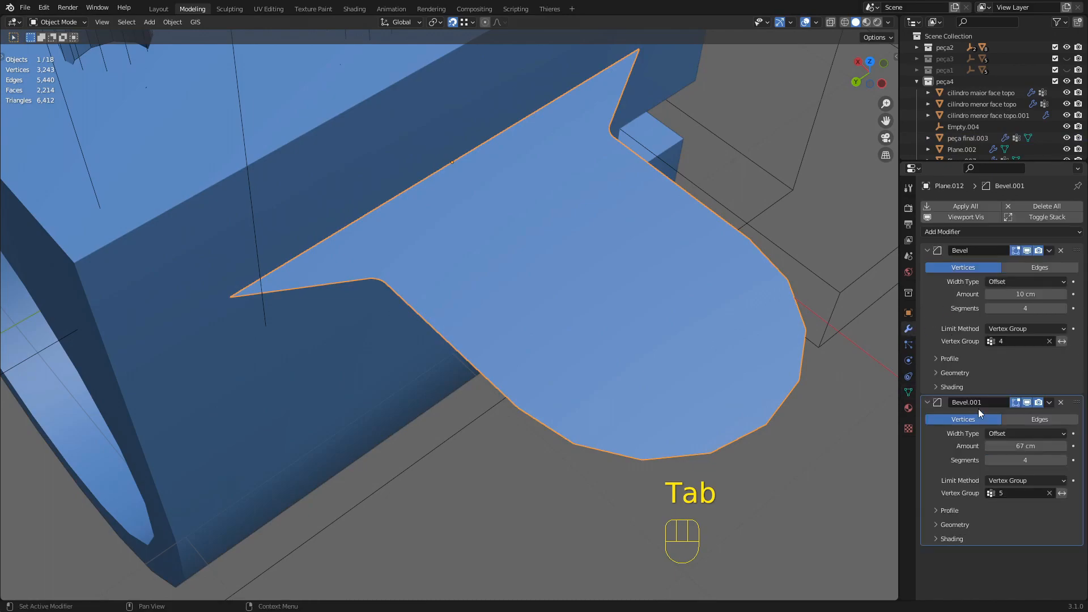
middle_click_drag(690, 369, 729, 368)
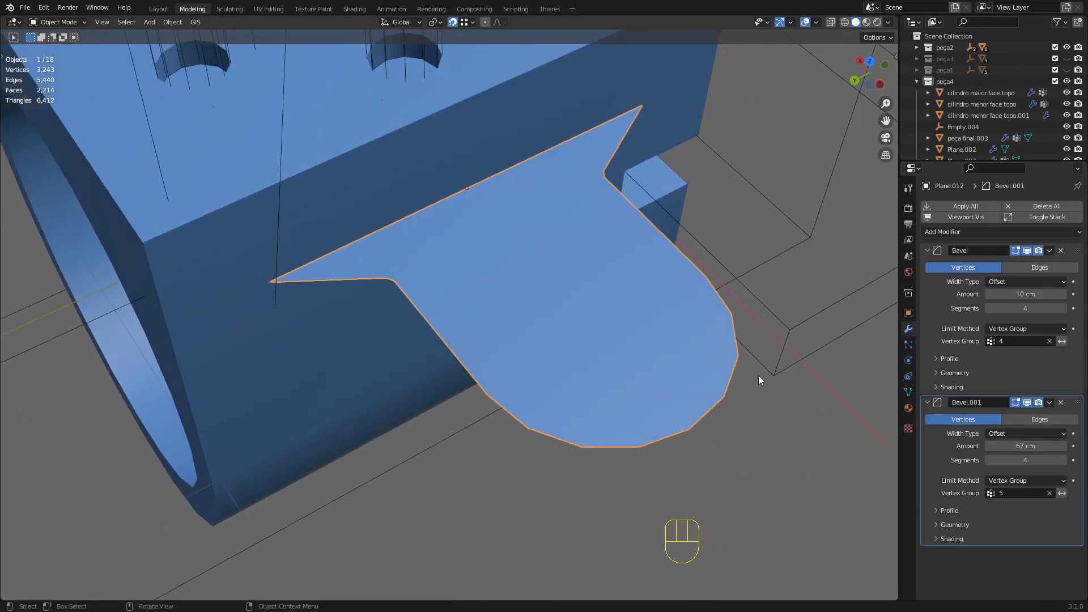
mouse_move(1018, 447)
left_mouse_down("shift")
mouse_move(1037, 447)
mouse_move(1019, 446)
left_mouse_up("shift")
- Remove the two end vertices of the tab's outer crosswise edge from vertex group 4
key("z")
scroll(451, 280, "up", 4)
key("Tab")
left_click(430, 341)
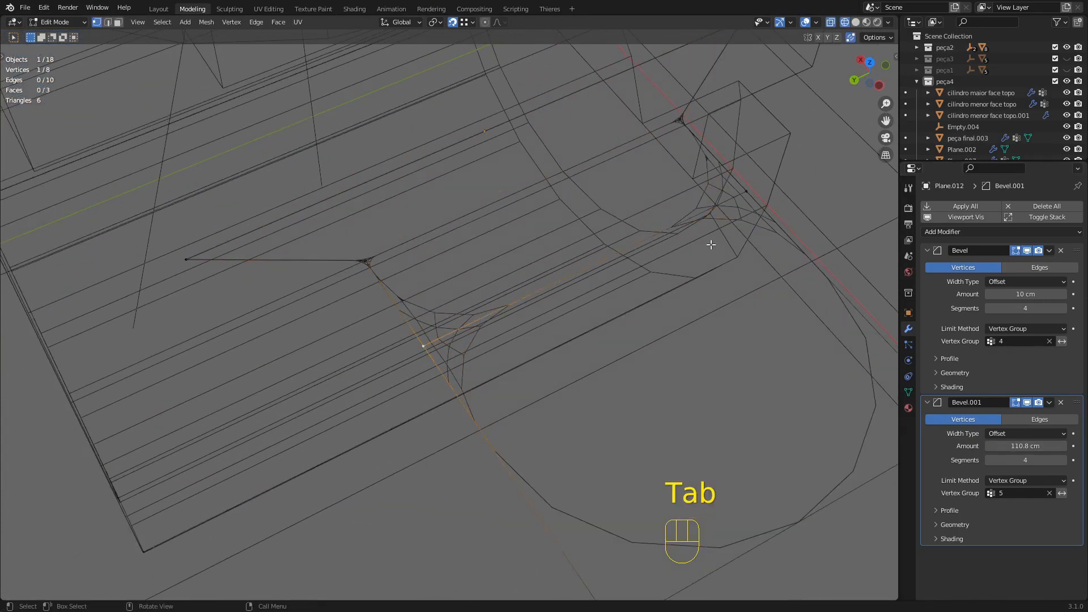
left_click(747, 191, "shift")
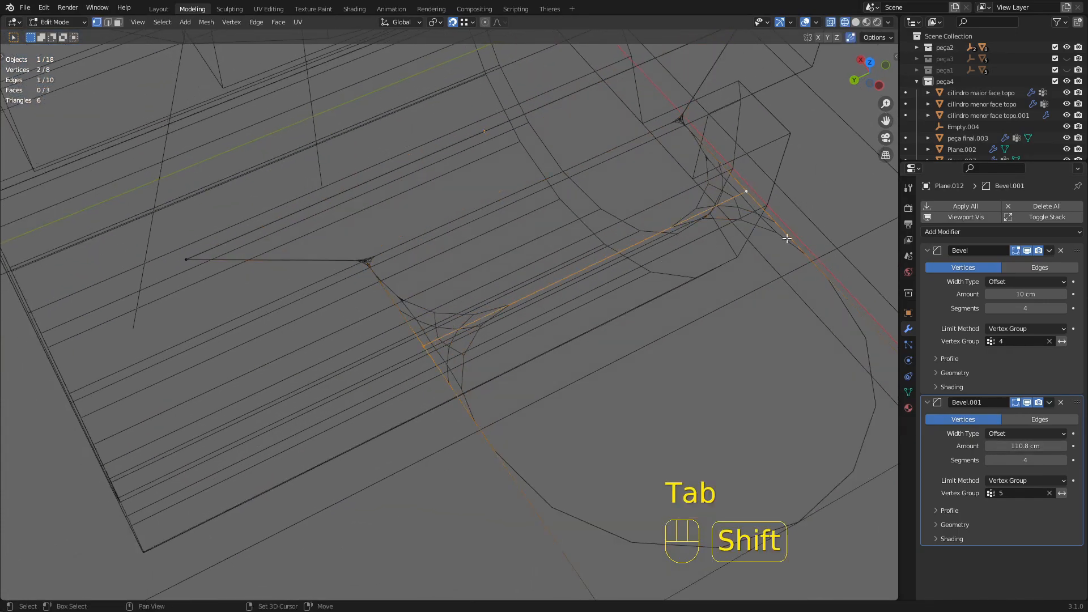
left_click(908, 393)
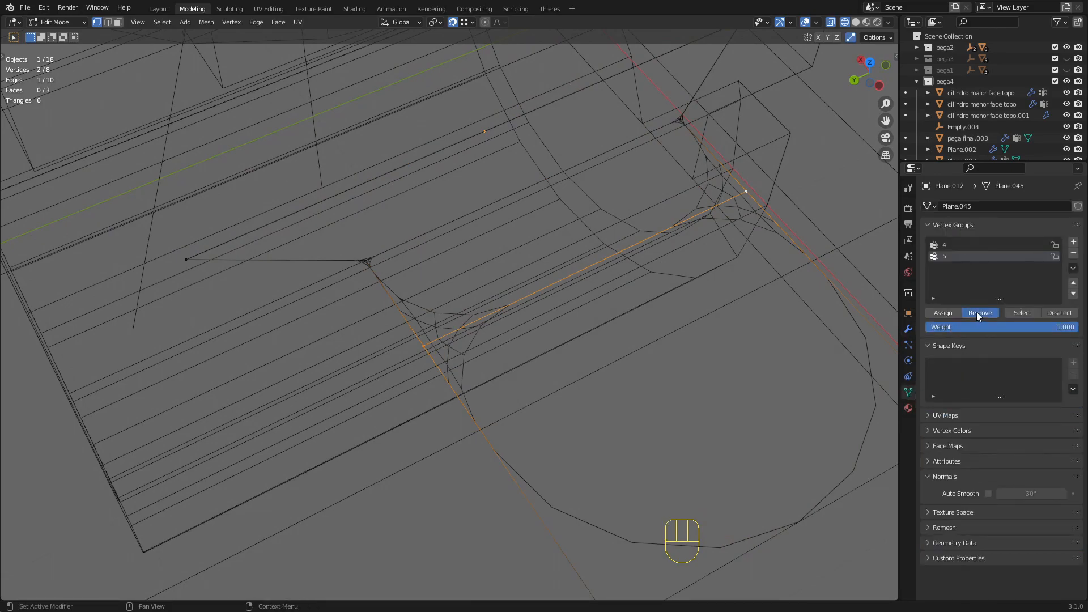
left_click(945, 246)
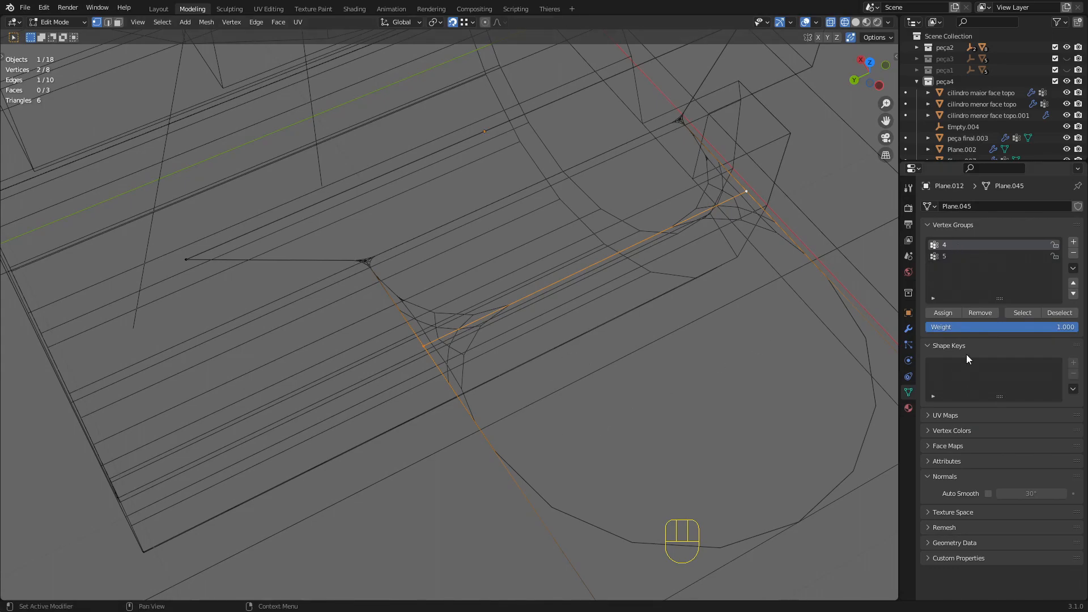
left_click(979, 313)
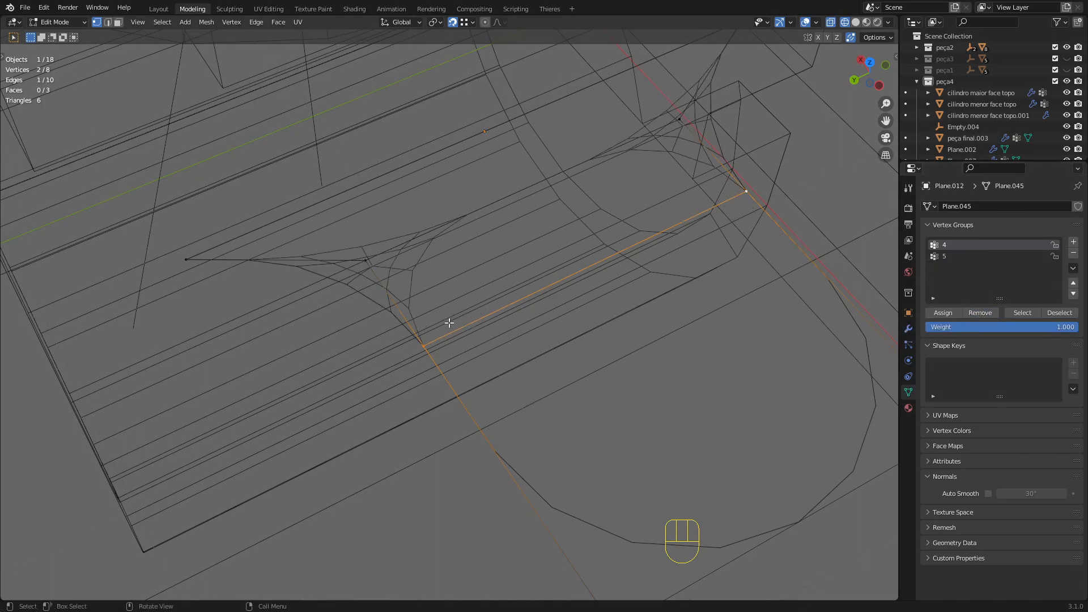
- Move the tab's outer crosswise edge about 1.33 cm along X toward the body
key("z")
scroll(599, 340, "down", 2)
key("Tab")
middle_click_drag(569, 348, 548, 344)
key("Tab")
key("Tab")
key("Tab")
key("Tab")
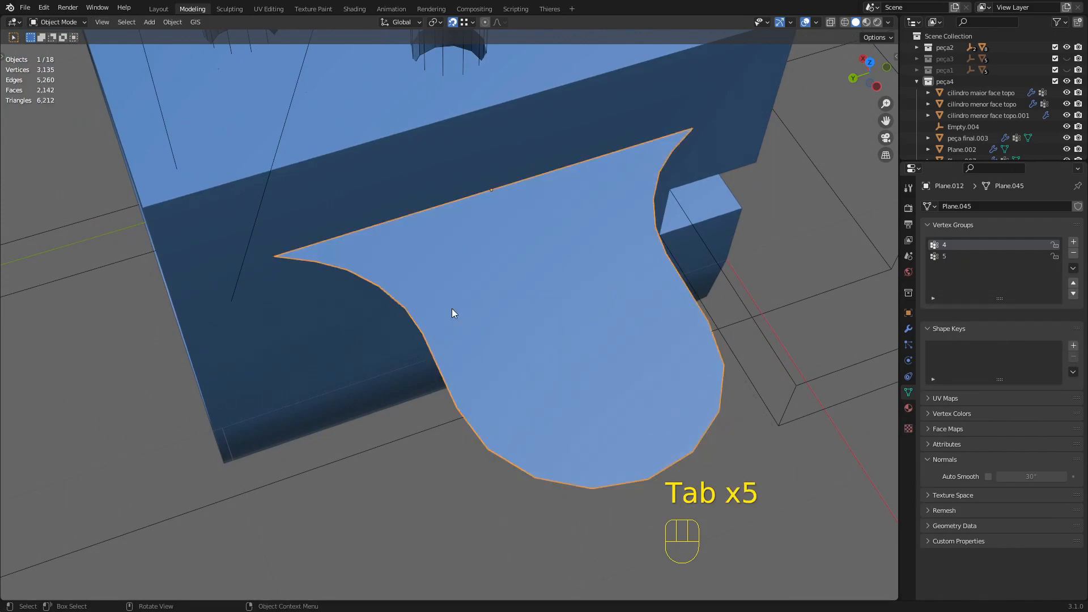
key("Tab")
key("g")
key("x")
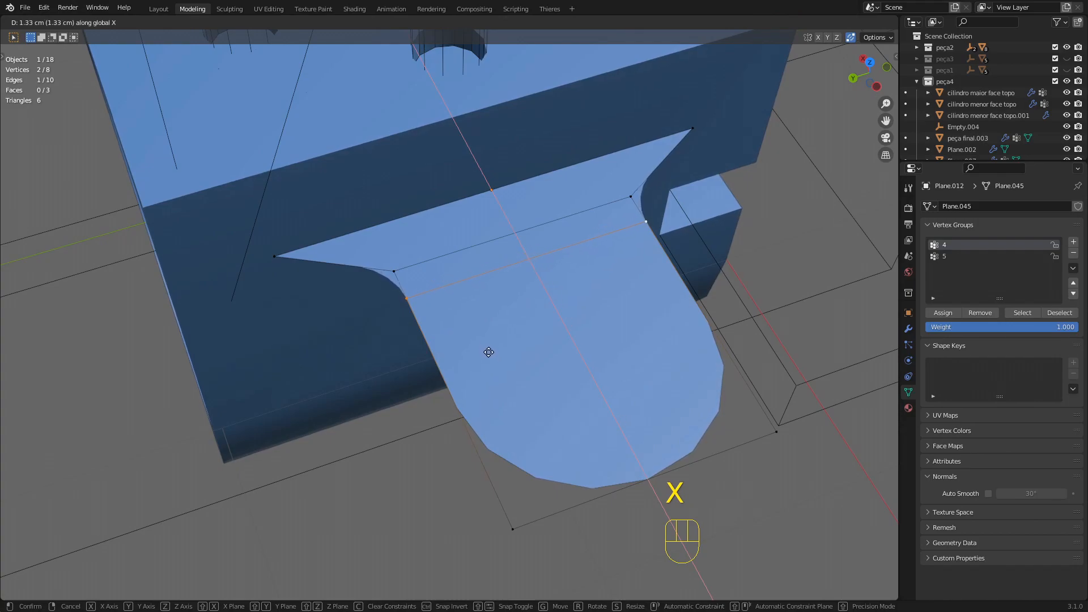
left_click(488, 352)
- Move the tab's inner crosswise edge about 0.6 cm along X toward the body
key("2")
left_click(475, 245)
key("g")
key("y")
key("x")
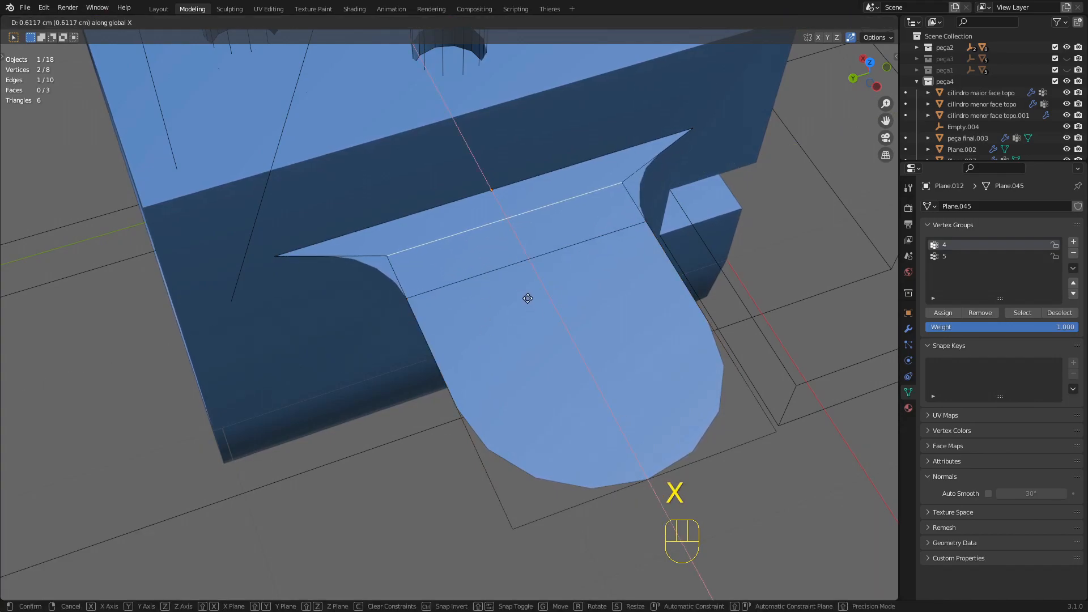
left_click(521, 289)
- Readjust the position of the inner crosswise edge along X to refine the curve at the tab's base
key("Tab")
middle_click_drag(522, 289, 559, 320)
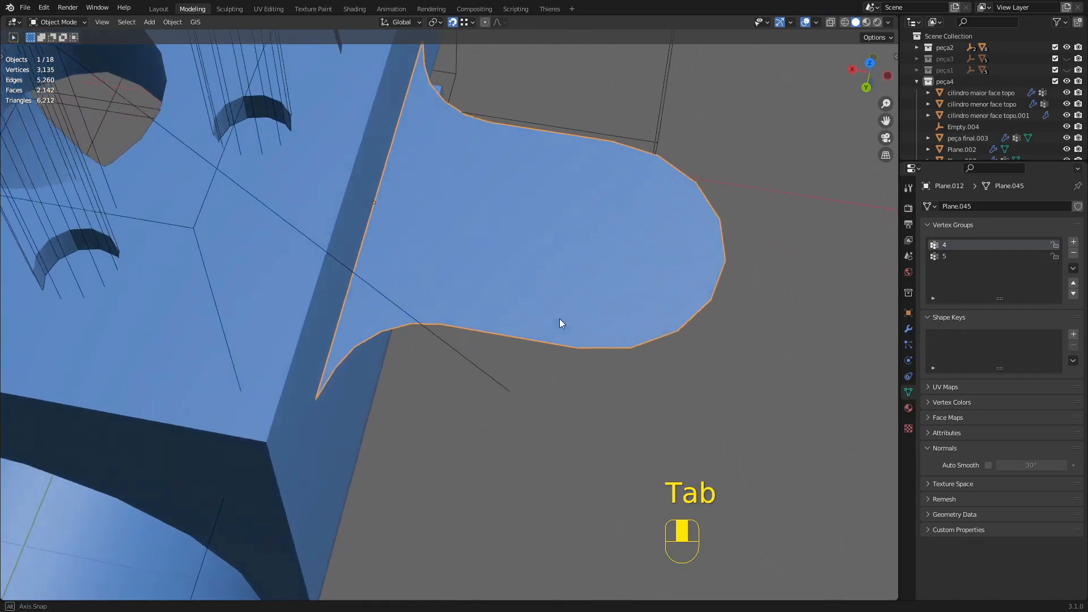
key("Tab")
key("g")
key("x")
left_click(562, 270)
- Adjust the outer crosswise edge's position along X to smooth the transition from the tab's base curve to its sides
middle_click_drag(562, 270, 486, 325)
key("Tab")
key("Tab")
key("2")
key("g")
key("x")
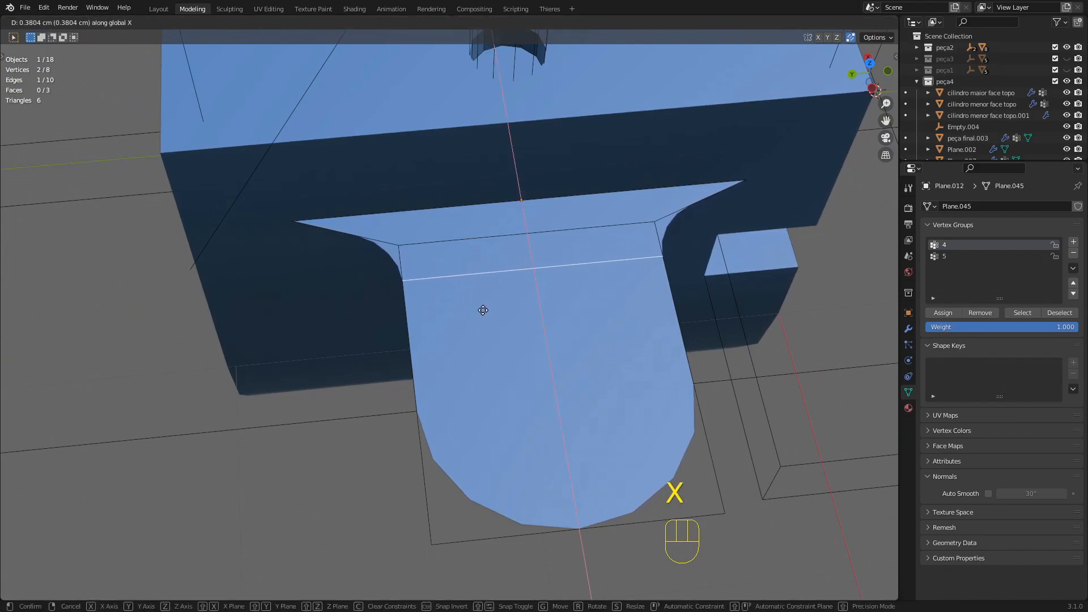
left_click(484, 341)
key("Tab")
scroll(484, 349, "down", 2)
middle_click_drag(486, 354, 536, 301)
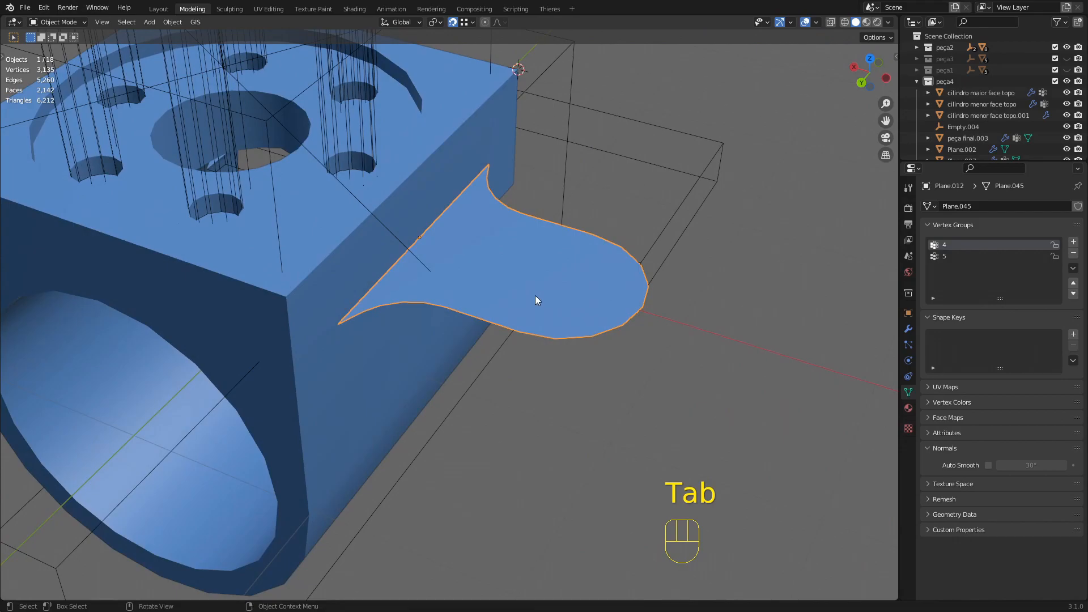
scroll(554, 308, "down", 4)
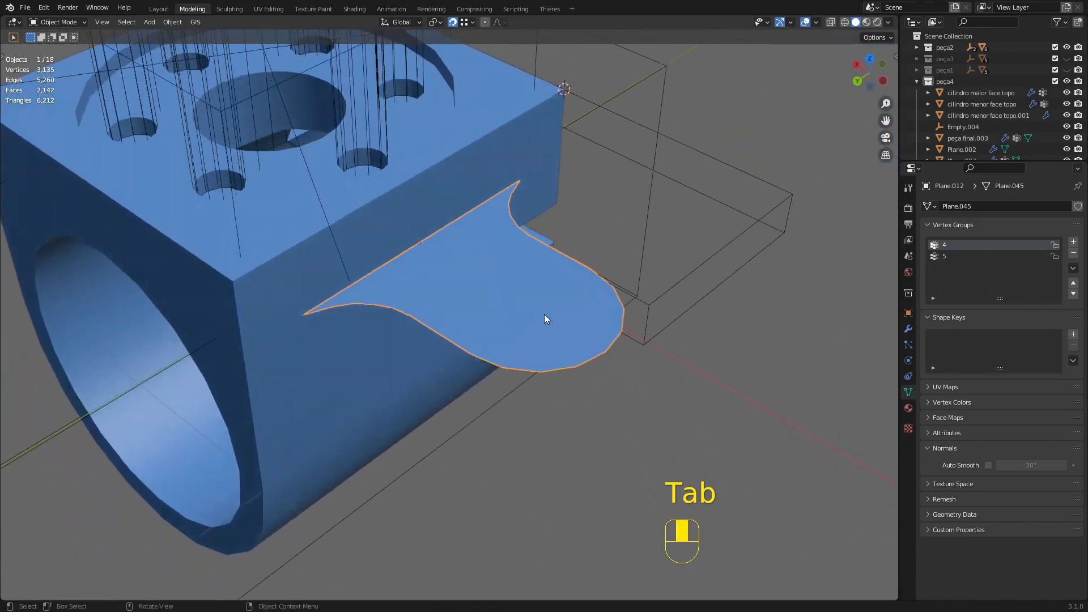
middle_click_drag(544, 323, 487, 298)
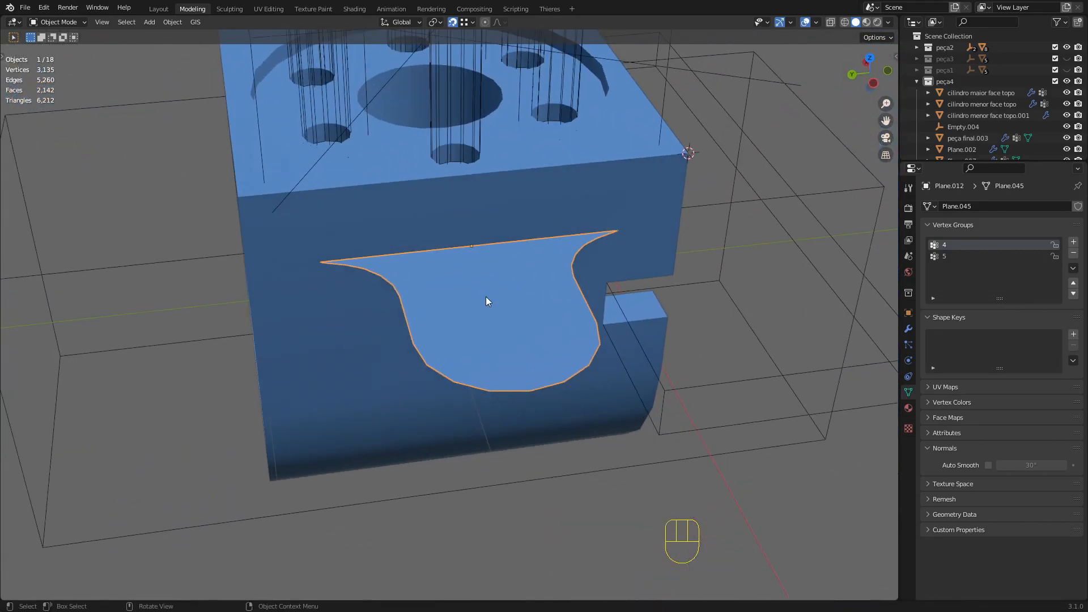
- Collapse both bevel modifiers' settings and add a Solidify modifier with a thickness of 2 cm to the tab
left_click(908, 328)
left_click(925, 251)
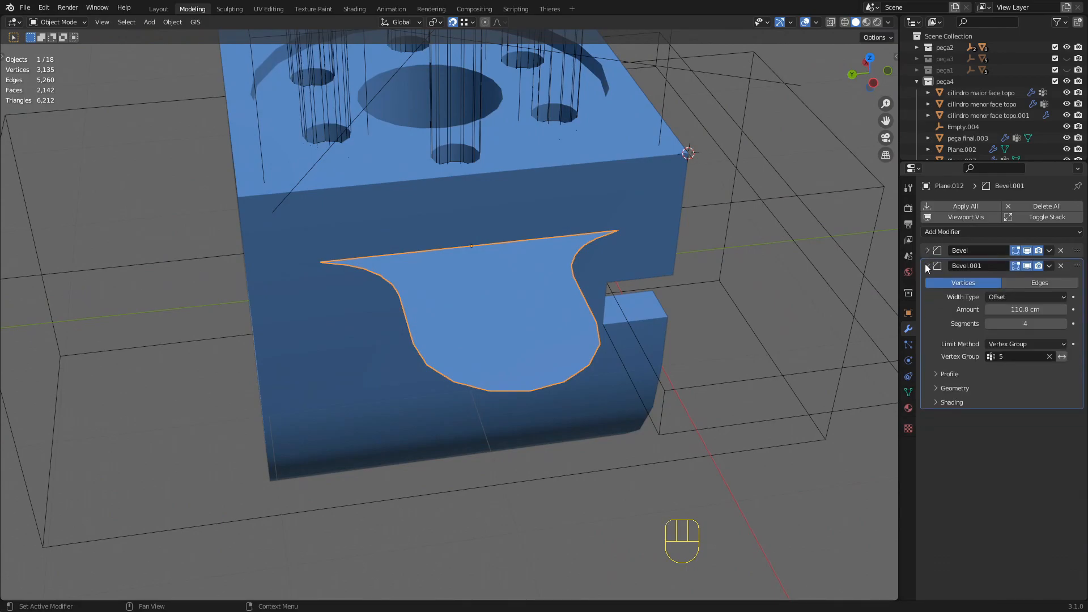
left_click(926, 264)
left_click(989, 231)
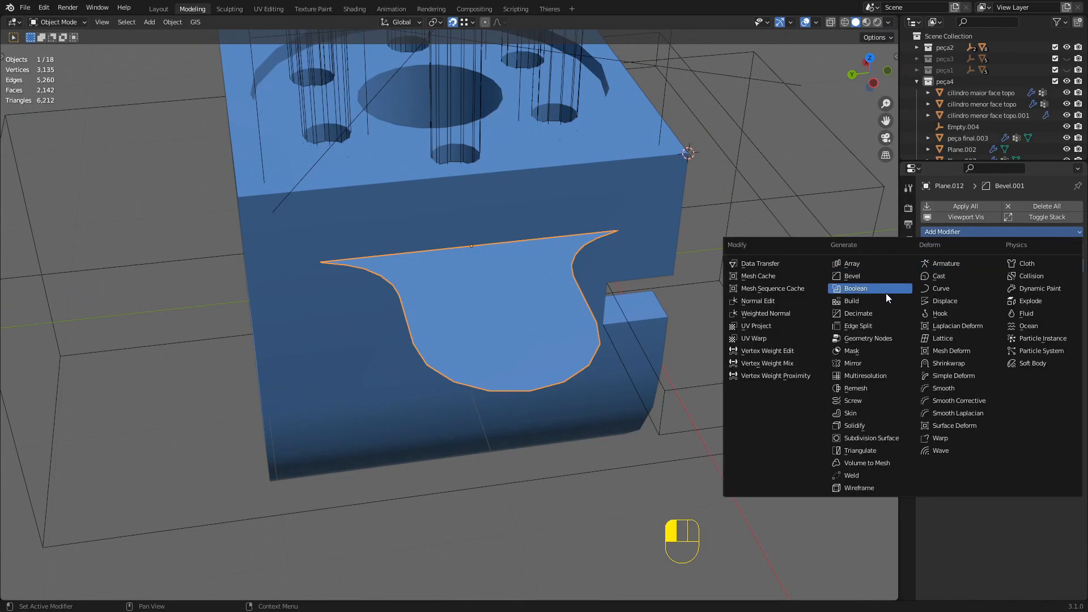
left_click(869, 426)
middle_click_drag(708, 396, 579, 322)
double_click(1029, 312)
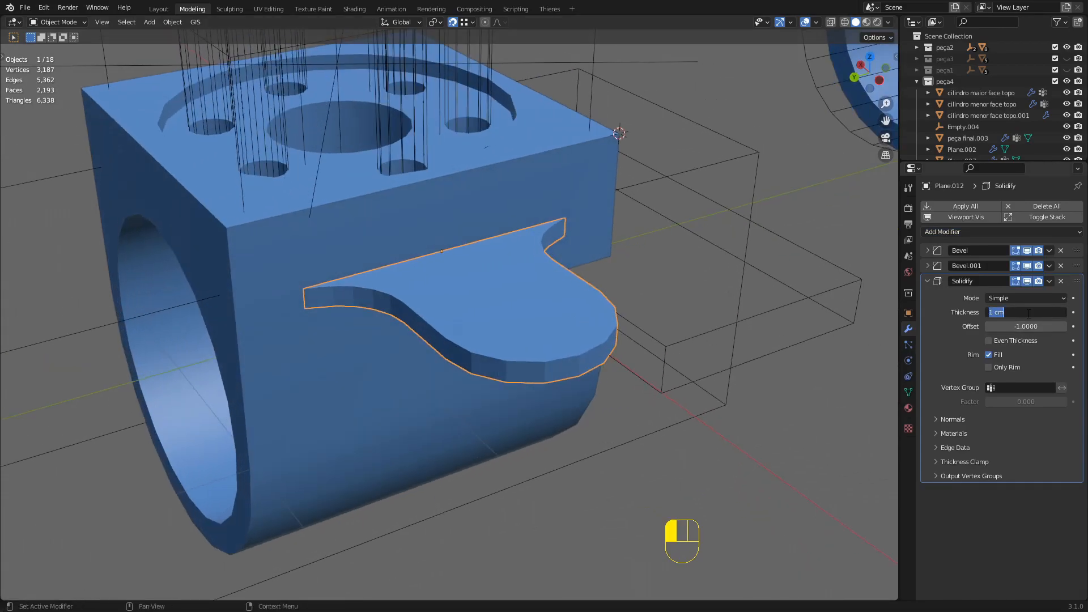
type("2")
key("Return")
- Shade the tab smooth and enable Auto Smooth at 30°
right_click(497, 323)
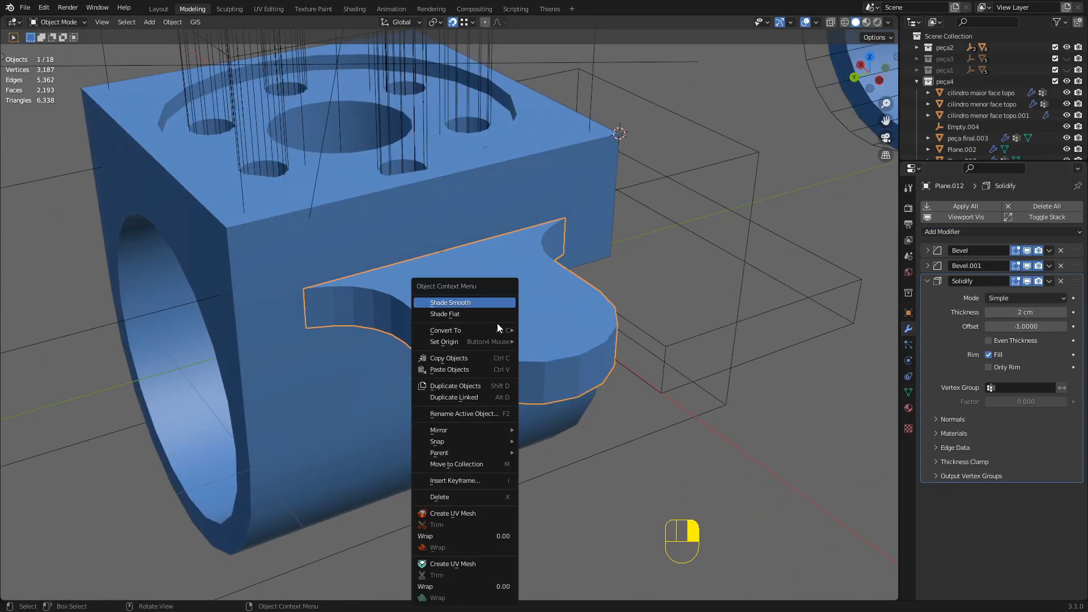
left_click(473, 305)
middle_click_drag(474, 309, 471, 363)
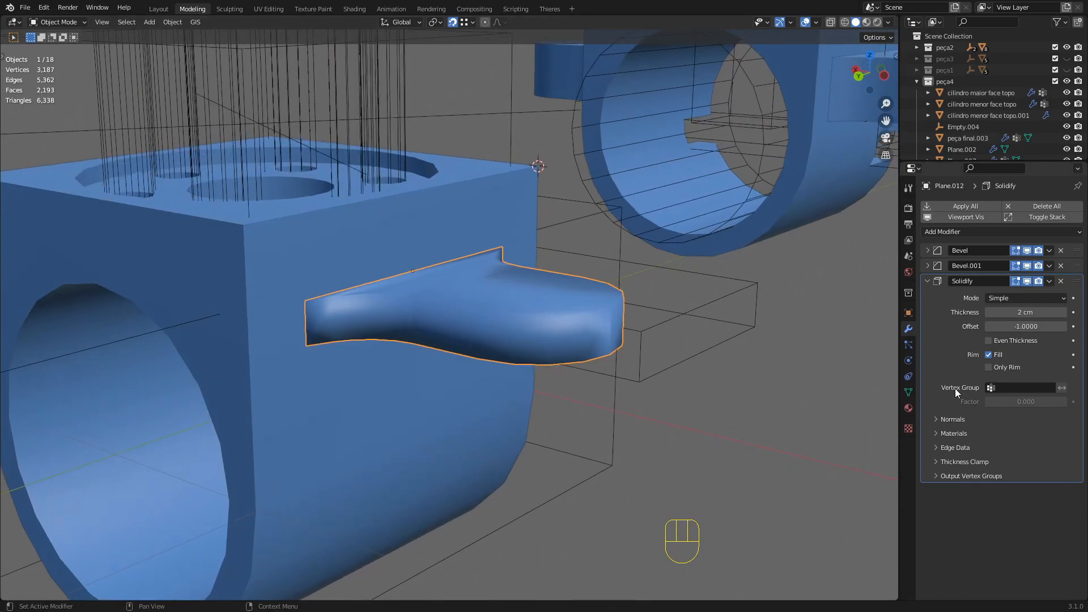
left_click(908, 392)
left_click(988, 466)
- Add a Weld modifier with a 0.1 cm distance to the tab and collapse the Solidify and Weld settings
mouse_move(476, 315)
middle_mouse_down()
mouse_move(512, 294)
mouse_move(485, 306)
mouse_move(543, 304)
mouse_move(371, 314)
mouse_move(451, 324)
middle_mouse_up()
scroll(452, 308, "up", 5)
scroll(543, 304, "down", 4)
scroll(565, 395, "up", 4)
middle_click_drag(566, 390, 580, 282)
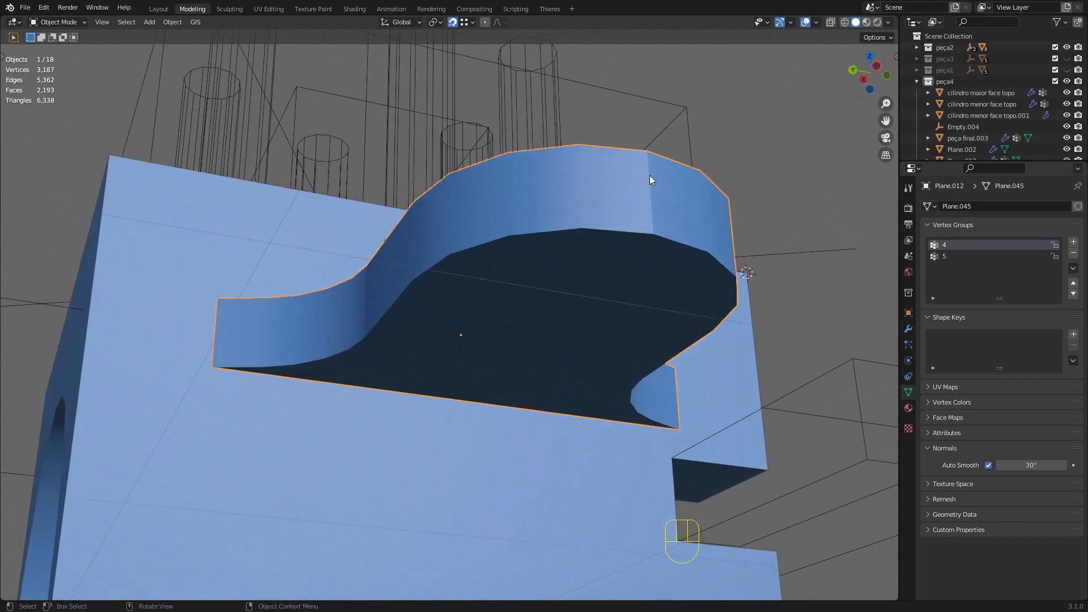
middle_click_drag(653, 148, 594, 206)
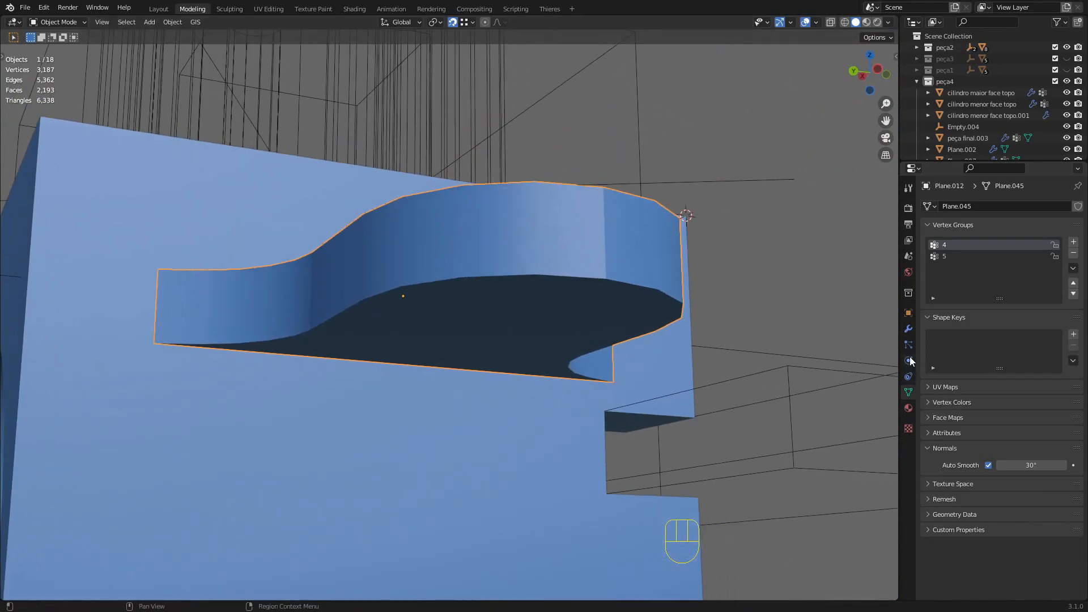
left_click(909, 331)
left_click(1008, 232)
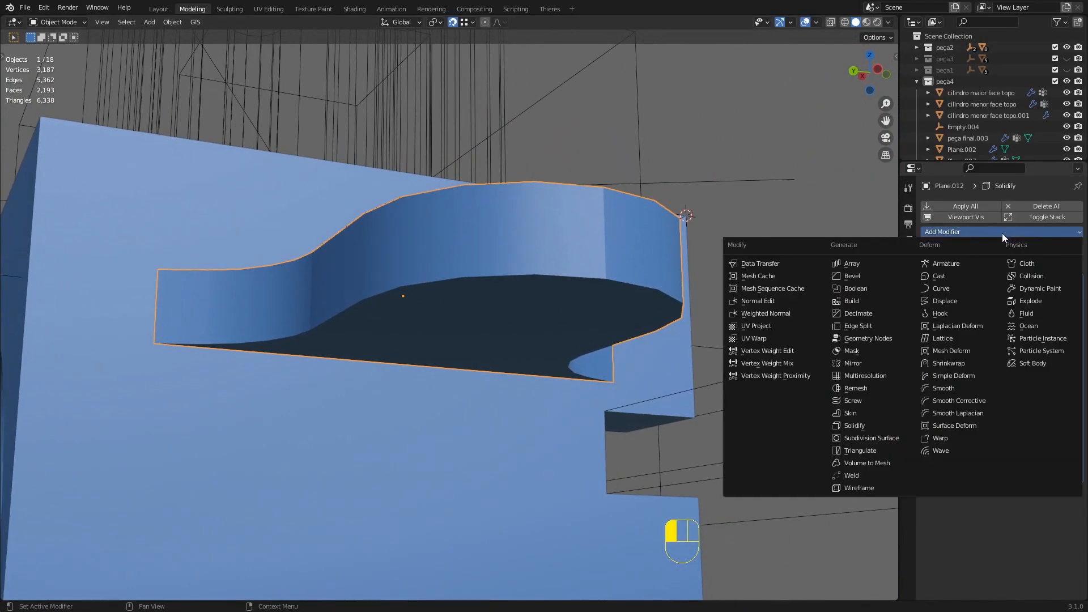
left_click(854, 475)
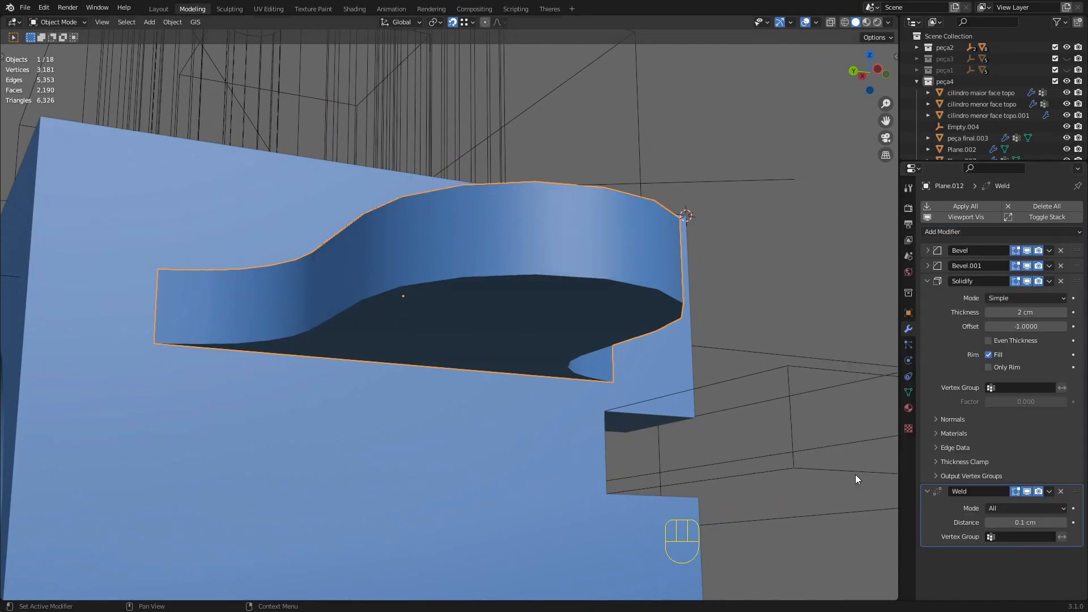
middle_click_drag(651, 276, 534, 299)
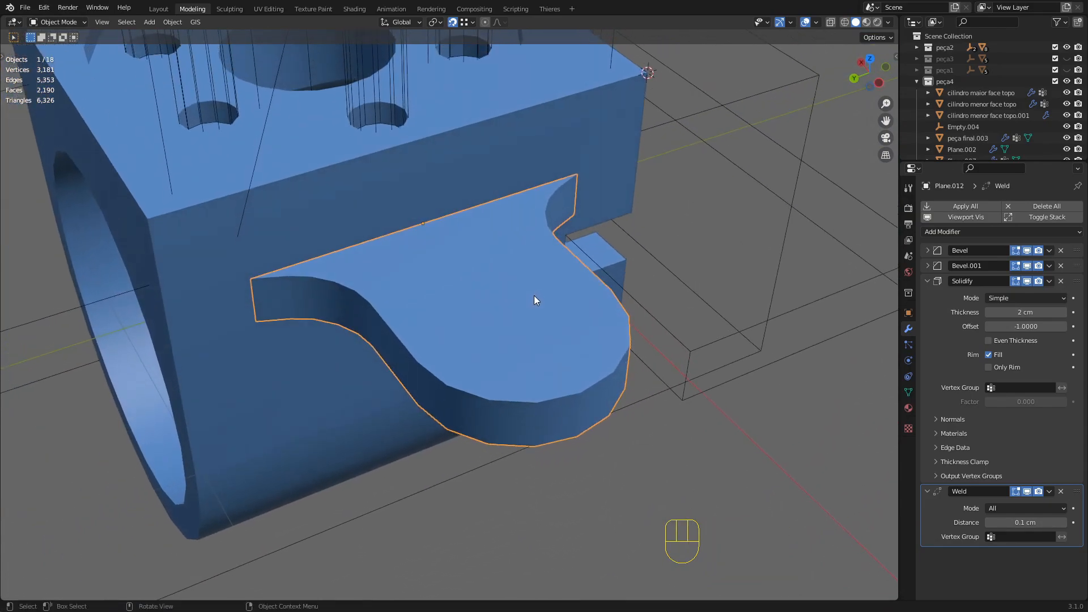
left_click(928, 281)
left_click(927, 295)
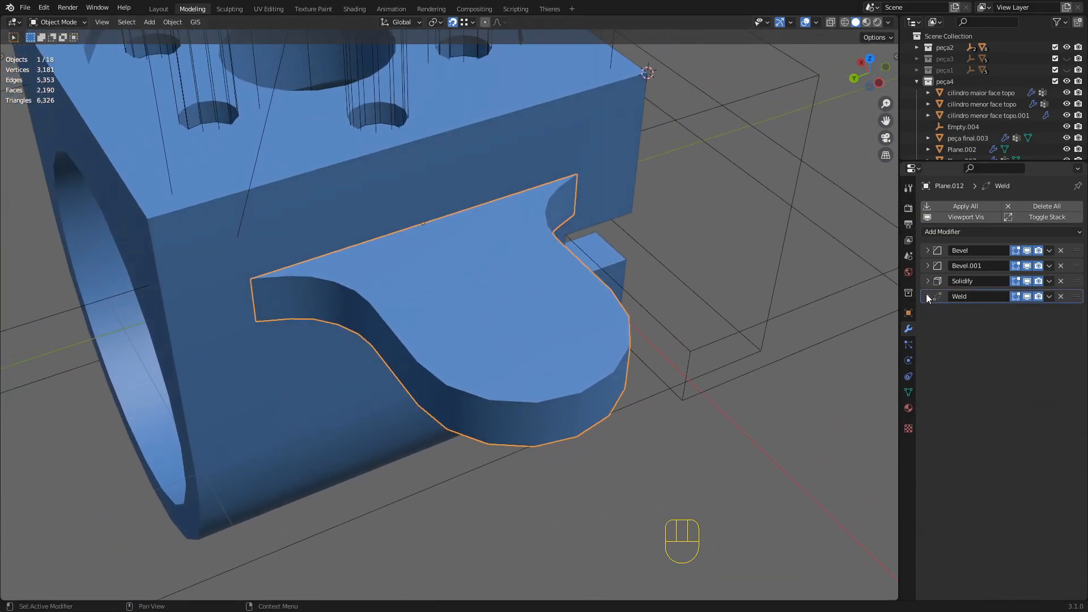
- Examine the solid tab and its junction with the body from several angles and distances
scroll(532, 294, "down", 3)
middle_click_drag(532, 294, 530, 328)
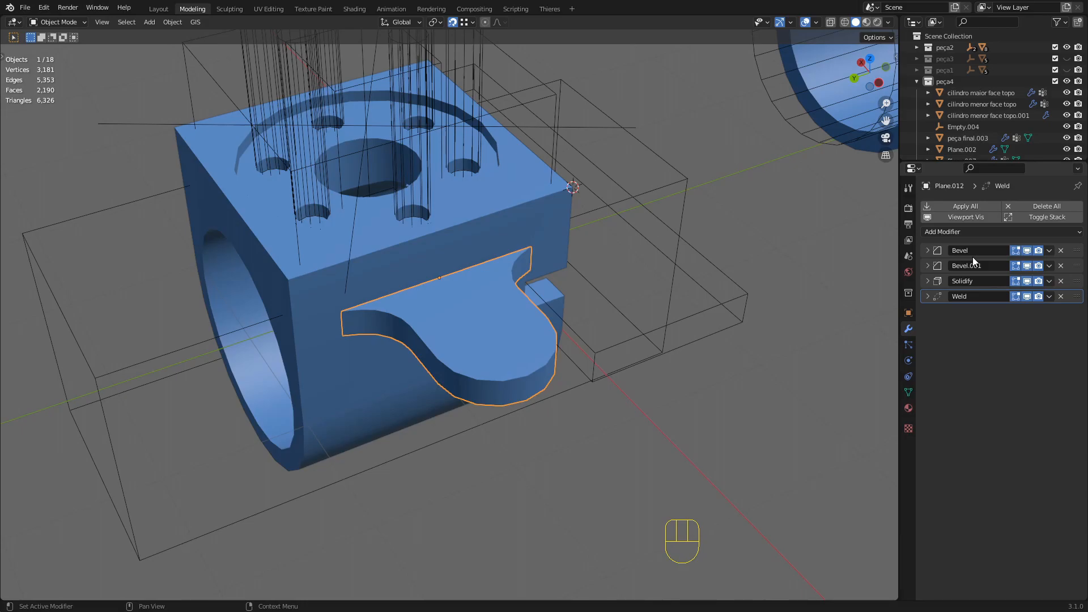
middle_click_drag(736, 327, 572, 317)
scroll(572, 315, "down", 4)
scroll(601, 320, "up", 4)
middle_click_drag(561, 316, 574, 268)
scroll(559, 320, "up", 2)
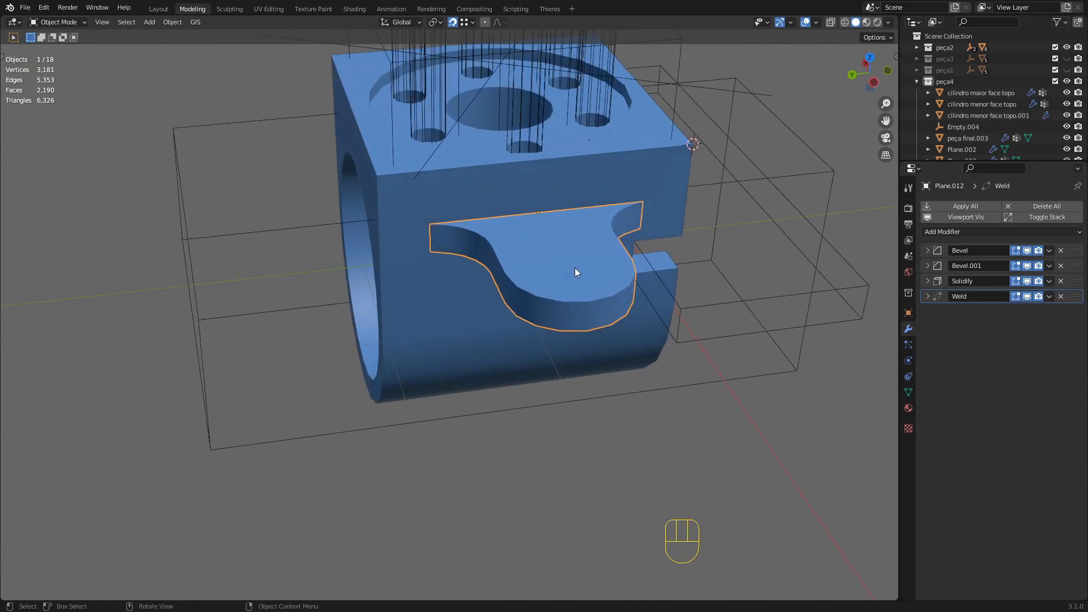
middle_click_drag(567, 264, 588, 268)
scroll(739, 249, "up", 2)
middle_click_drag(656, 222, 573, 286, "shift")
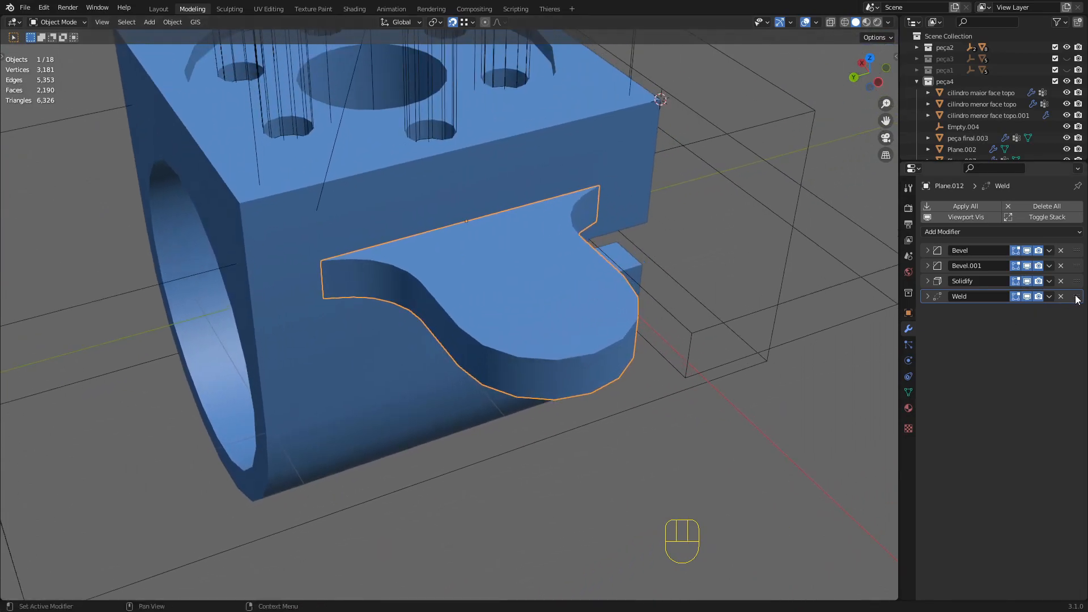
- Reorder the tab's modifier stack so the first Bevel comes between Solidify and Weld
left_click_drag(1077, 250, 1078, 289)
middle_click_drag(607, 389, 564, 349)
middle_click_drag(564, 349, 574, 331)
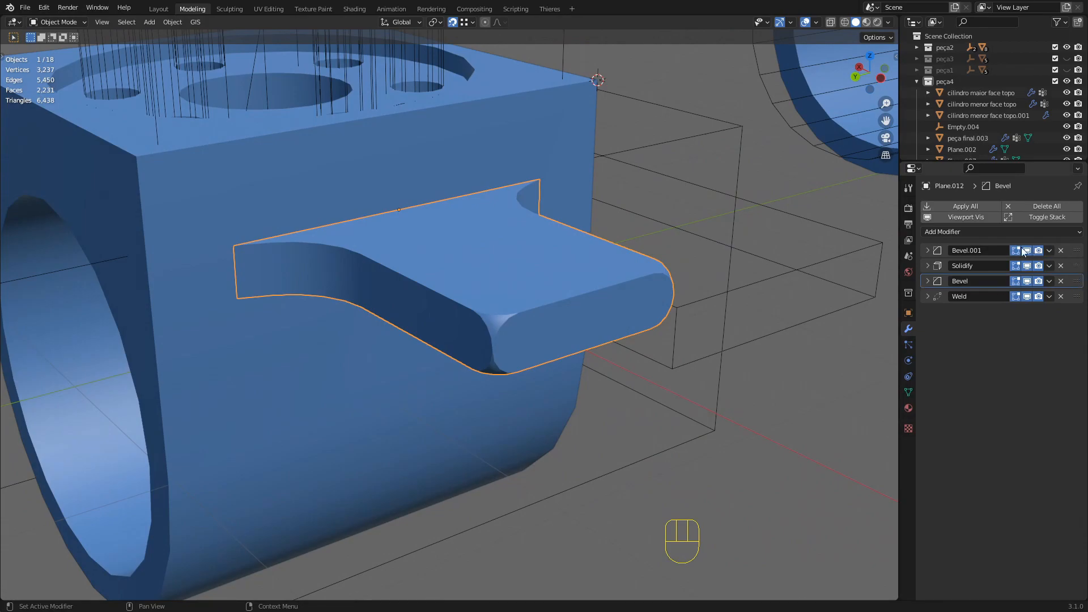
- Select the tab's three base plane faces in Edit Mode and examine them against the beveled solid from several angles
key("Tab")
middle_click_drag(558, 277, 502, 194)
key("3")
left_click(429, 188, "shift")
left_click(464, 219, "shift")
left_click(507, 250, "shift")
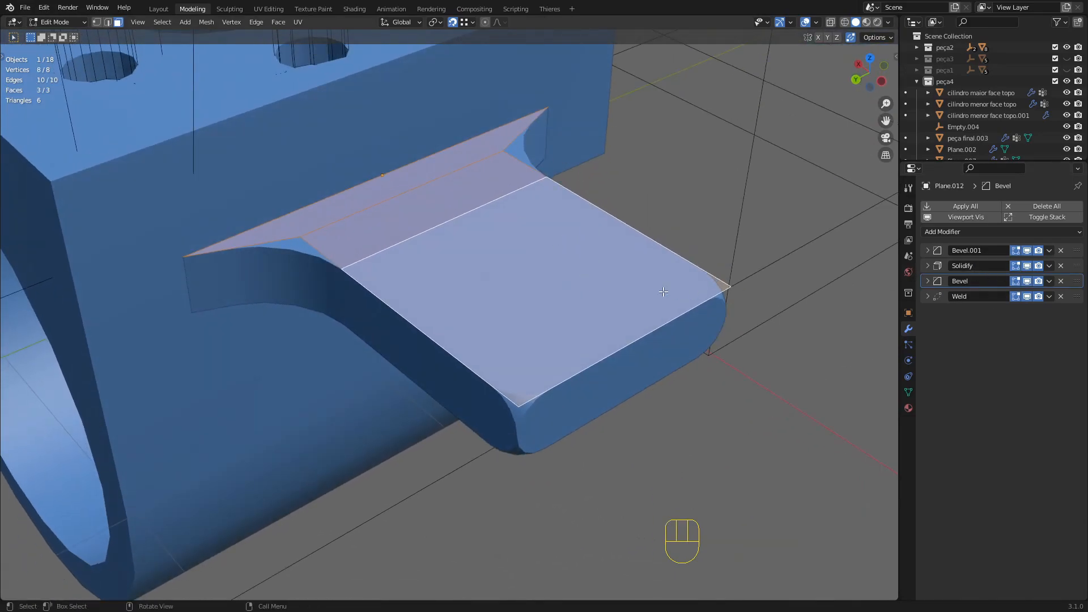
middle_click_drag(718, 291, 710, 287)
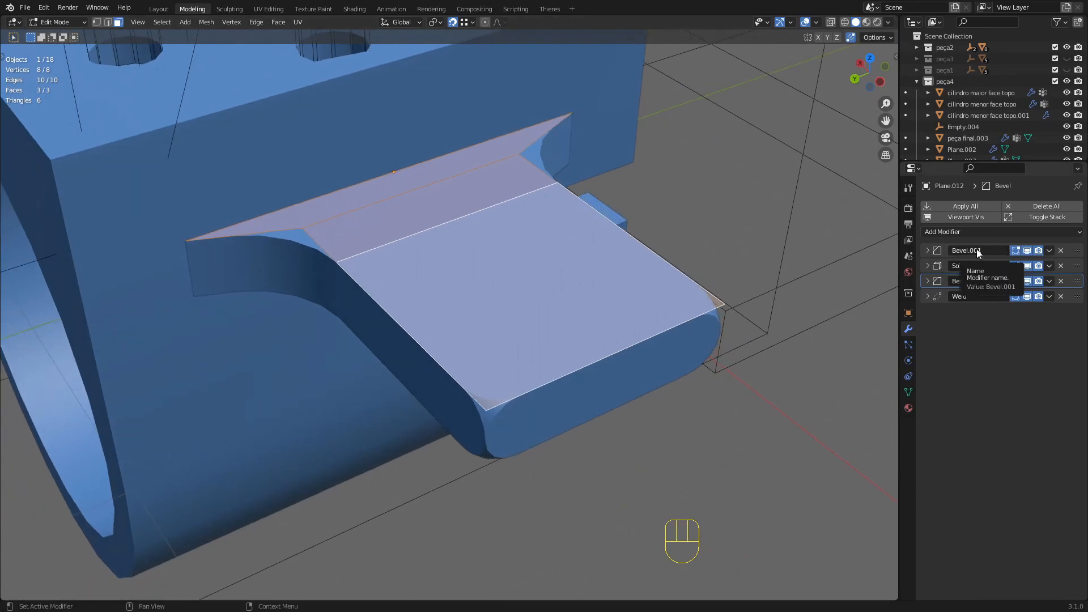
middle_click_drag(567, 317, 678, 328)
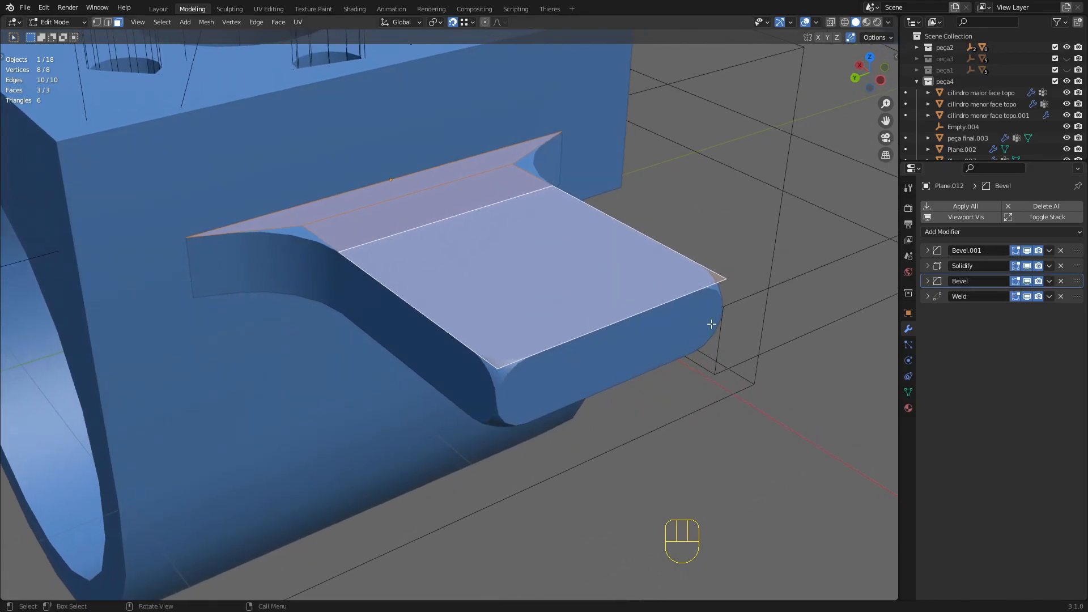
middle_click_drag(613, 343, 614, 328)
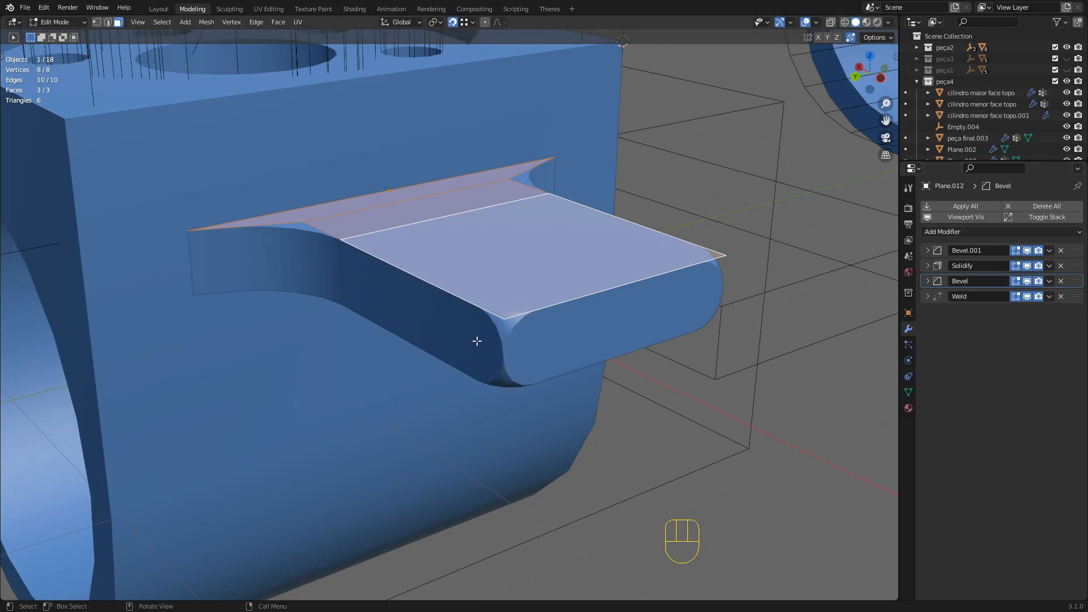
middle_click_drag(563, 265, 559, 268)
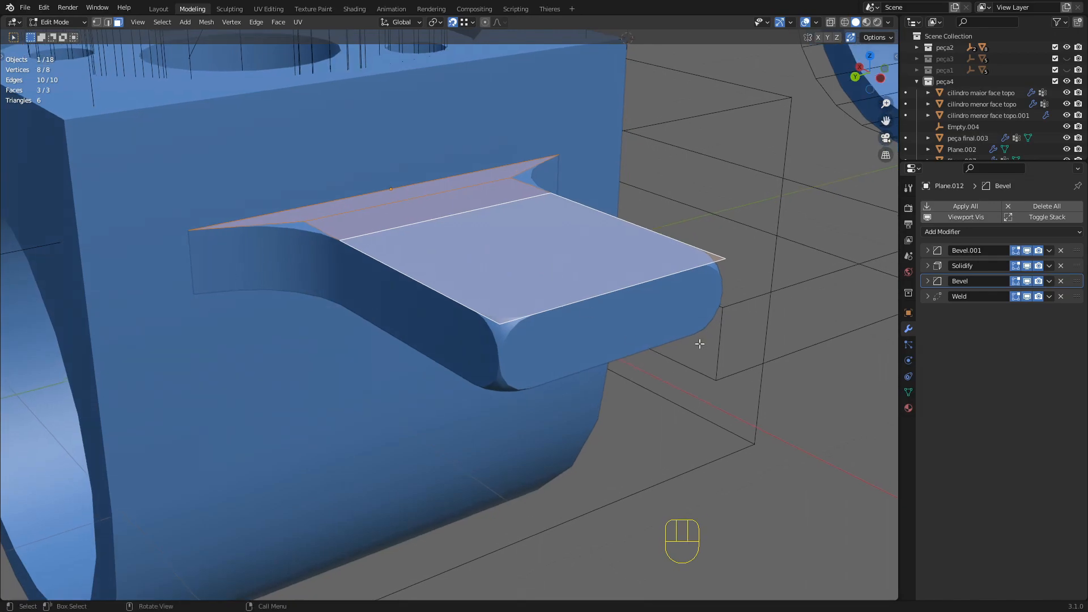
key("Tab")
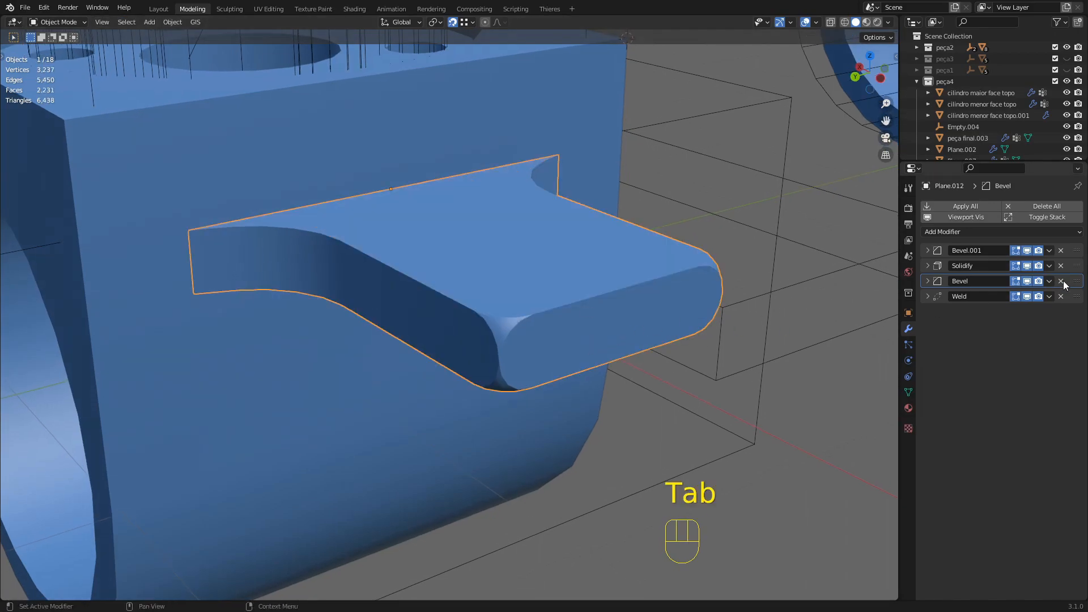
- Move the tab's Bevel modifier back above Solidify in the stack
left_click_drag(1075, 284, 1075, 266)
middle_click_drag(540, 294, 459, 287)
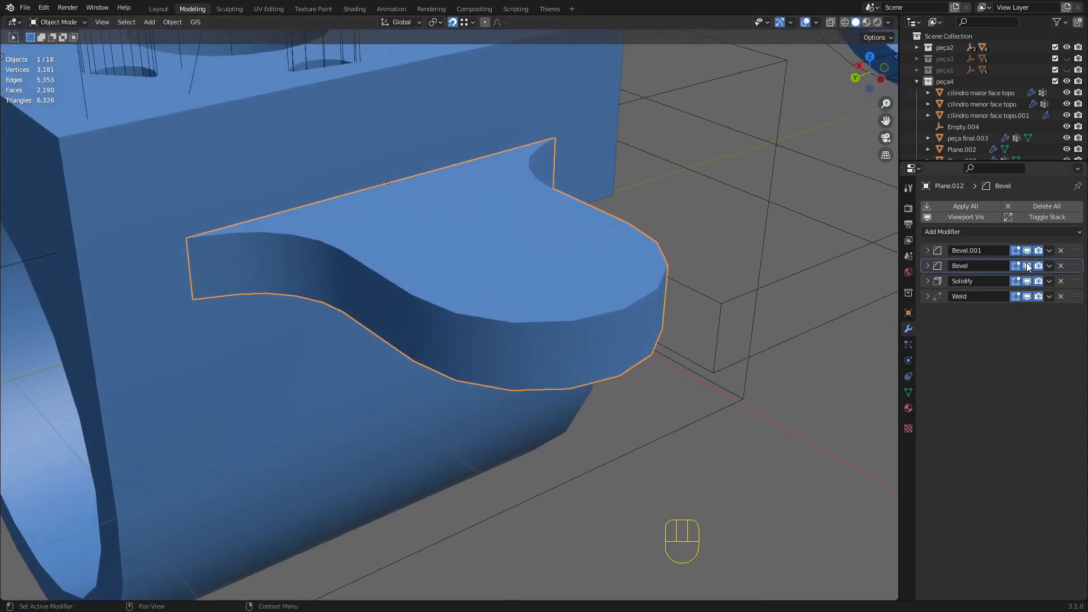
- Hide the tab's Weld, Solidify and both Bevel modifiers in the viewport to expose the flat base plane
left_click(1026, 281)
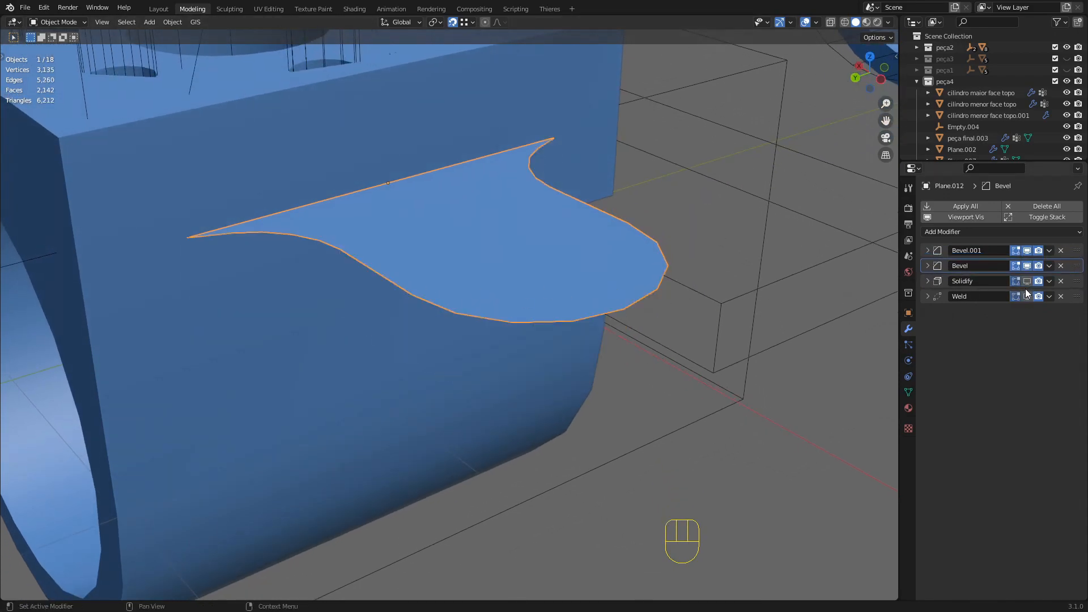
left_click(1027, 266)
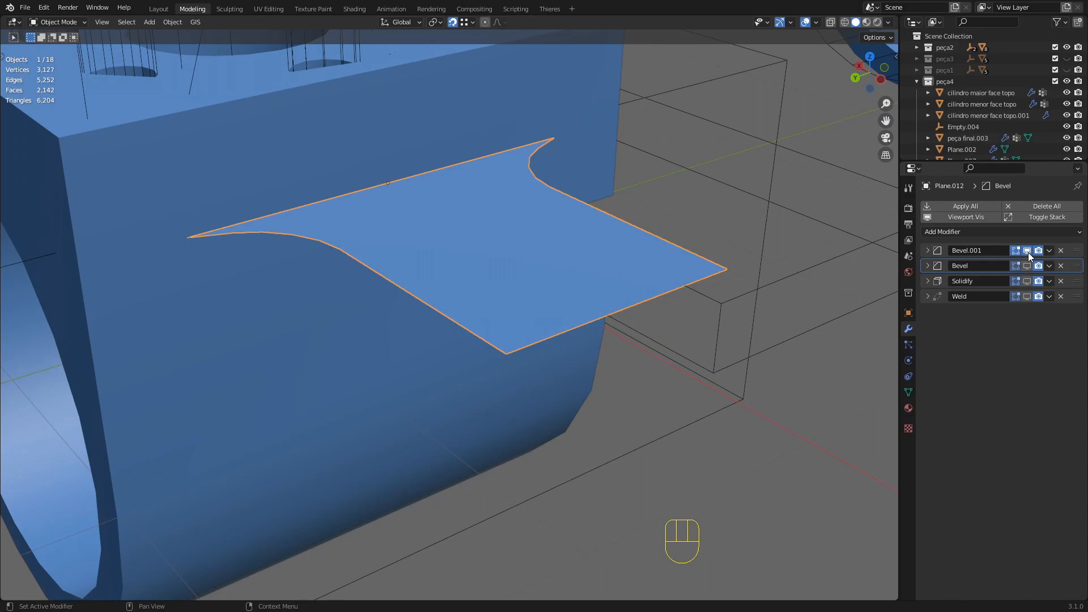
middle_click_drag(545, 211, 587, 269)
middle_click_drag(587, 240, 588, 252)
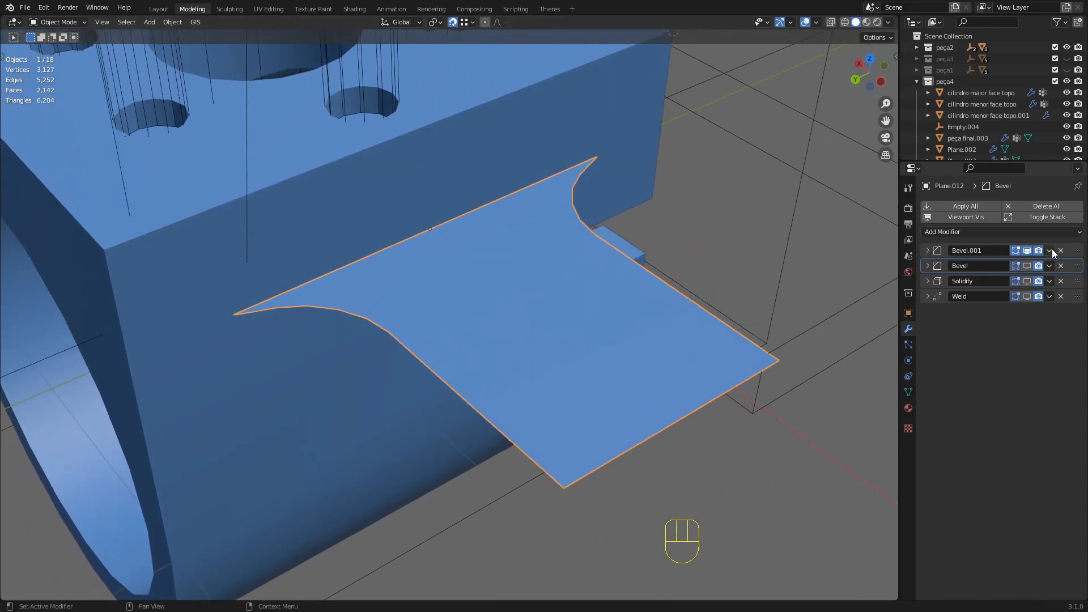
left_click(1027, 250)
middle_click_drag(566, 297, 523, 272)
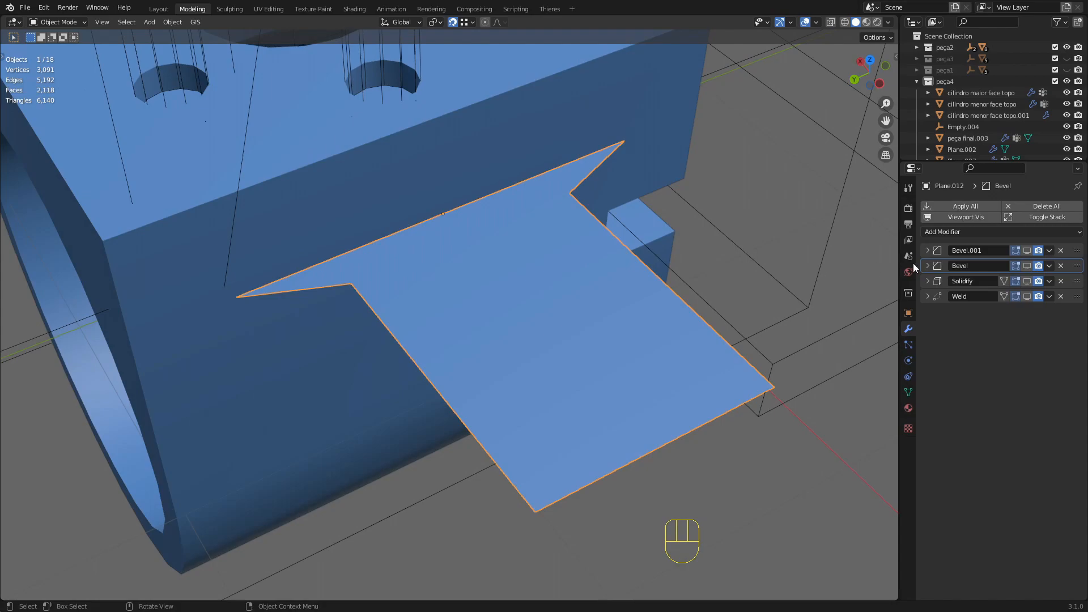
- Turn the viewport display of the tab's two Bevels, Solidify and Weld back on in stack order
left_click(1026, 250)
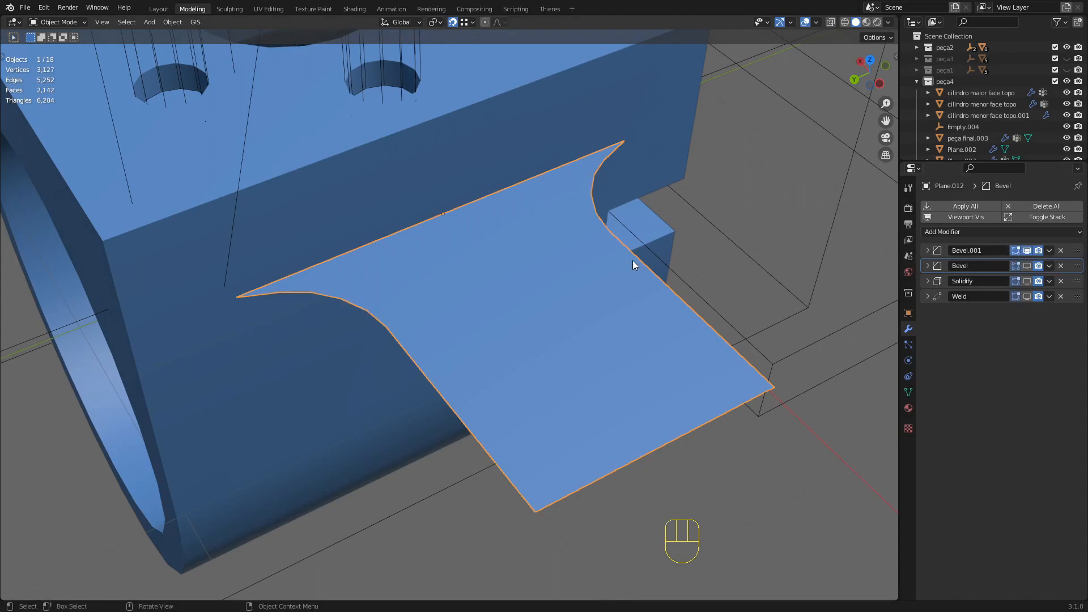
left_click(1027, 266)
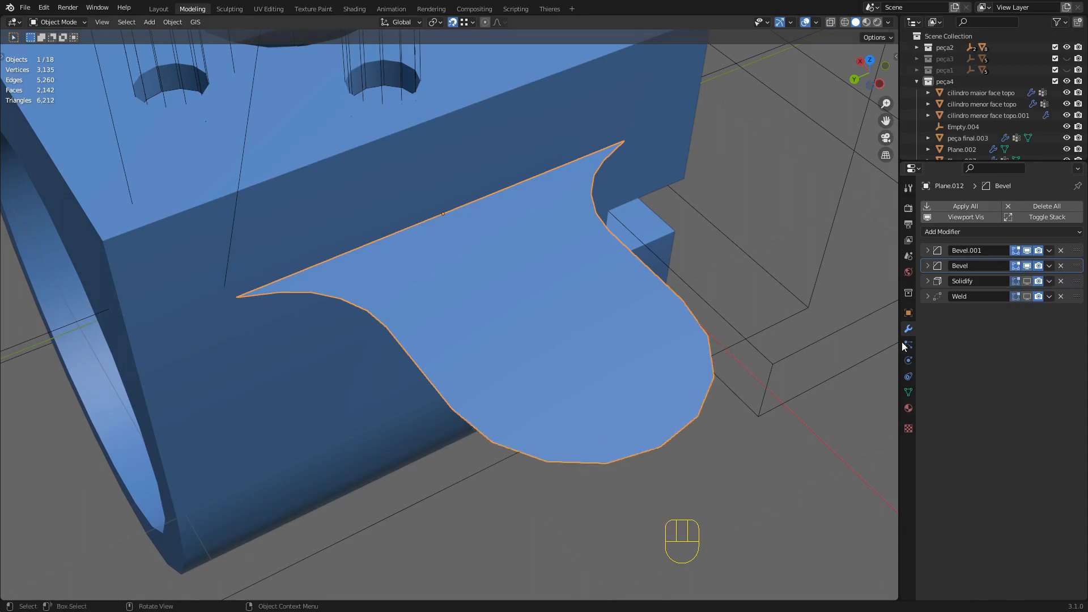
middle_click_drag(403, 229, 561, 295)
left_click(1027, 281)
left_click(1026, 296)
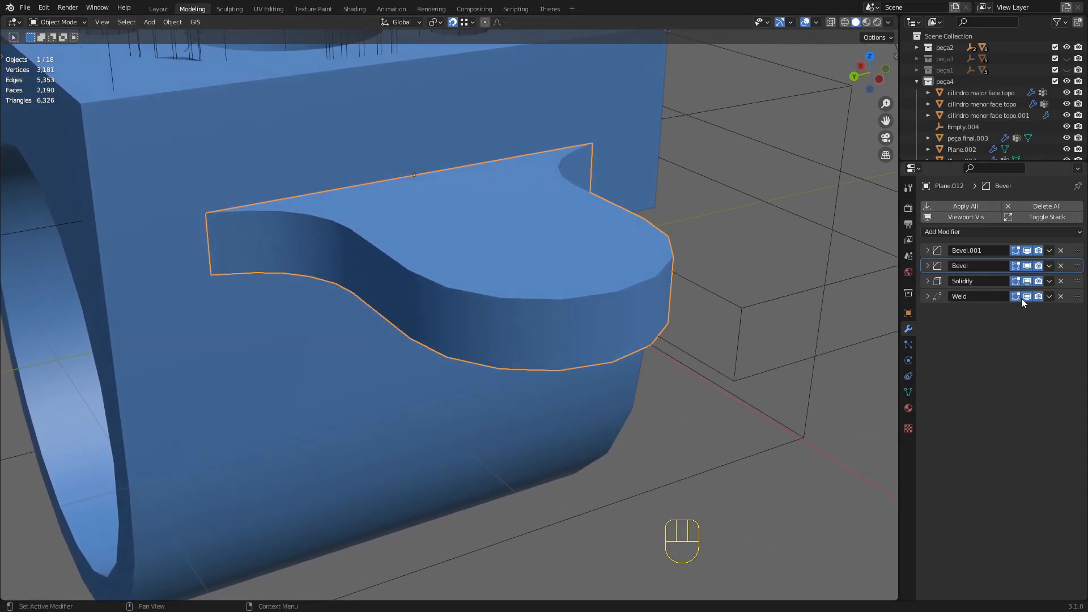
- Set the tab's Solidify thickness to 2.5 cm
scroll(522, 337, "down", 5)
mouse_move(523, 337)
middle_mouse_down()
mouse_move(486, 322)
mouse_move(554, 331)
mouse_move(539, 331)
middle_mouse_up()
scroll(547, 330, "down", 4)
scroll(479, 328, "up", 4)
middle_click_drag(417, 324, 481, 315, "shift")
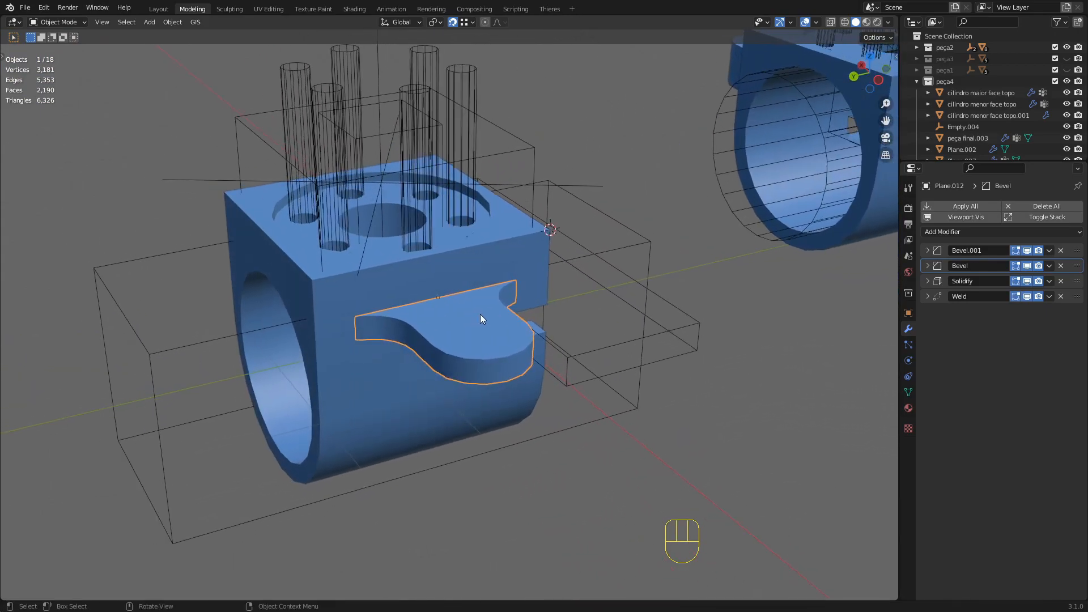
left_click(927, 281)
middle_click_drag(623, 334, 510, 341)
left_click(1026, 313)
type("2.5")
key("Return")
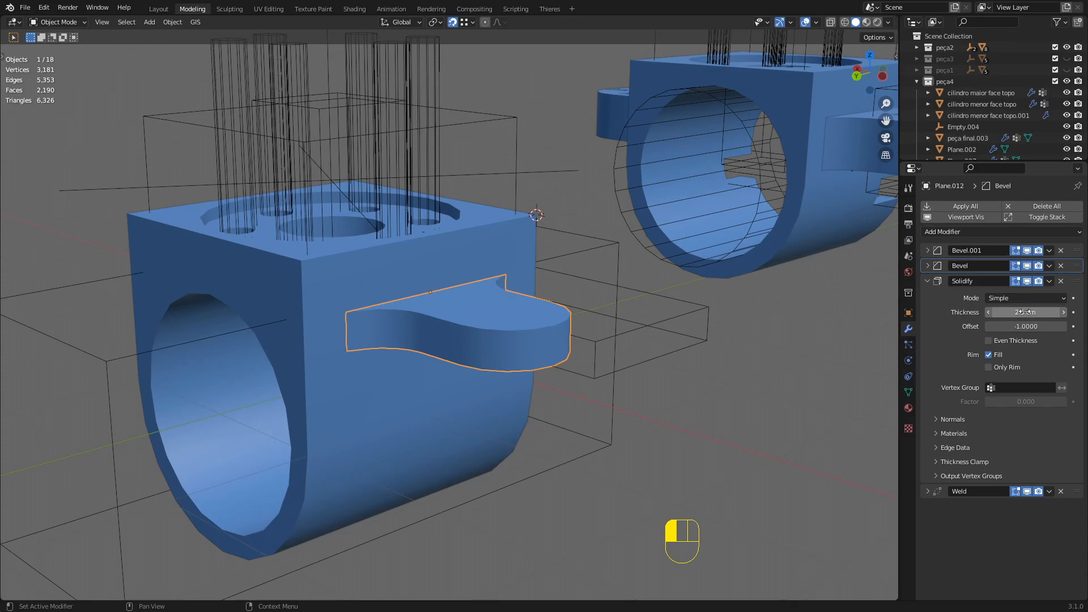
- Slide the tab along Y on the body's side face and lower it about 1.85 cm along Z
middle_click_drag(600, 344, 553, 368)
scroll(533, 347, "up", 3)
key("g")
key("x")
key("y")
left_click(496, 374)
middle_click_drag(496, 374, 567, 396)
key("g")
key("z")
left_click(595, 436)
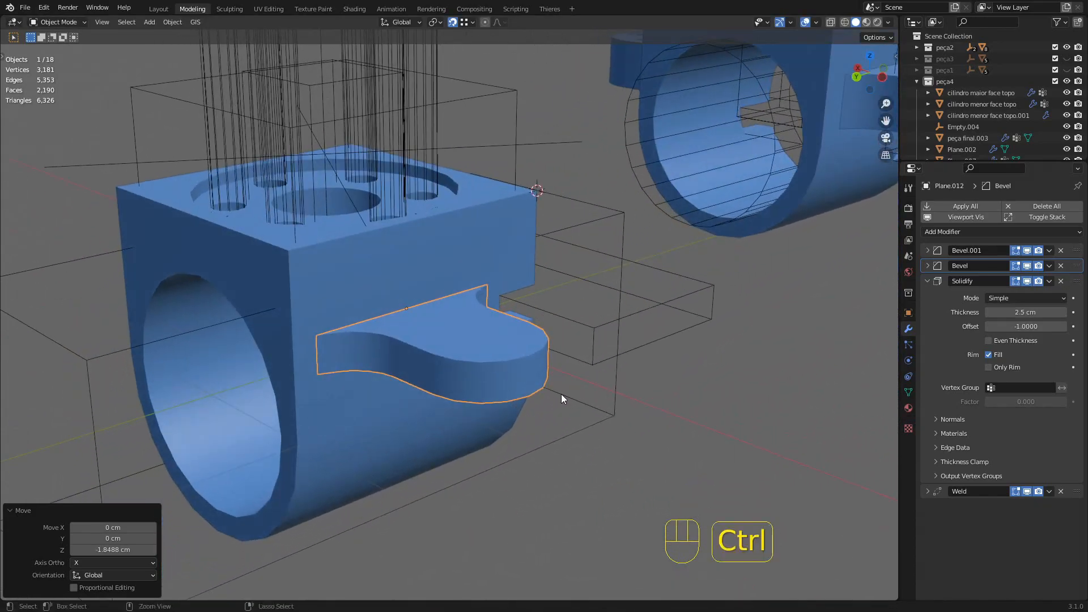
- Apply the tab's rotation and scale, and compare it with the finished reference part behind it
key("ctrl+a")
left_click(498, 393)
mouse_move(499, 394)
middle_mouse_down()
mouse_move(478, 366)
mouse_move(498, 372)
middle_mouse_up()
scroll(479, 366, "up", 4)
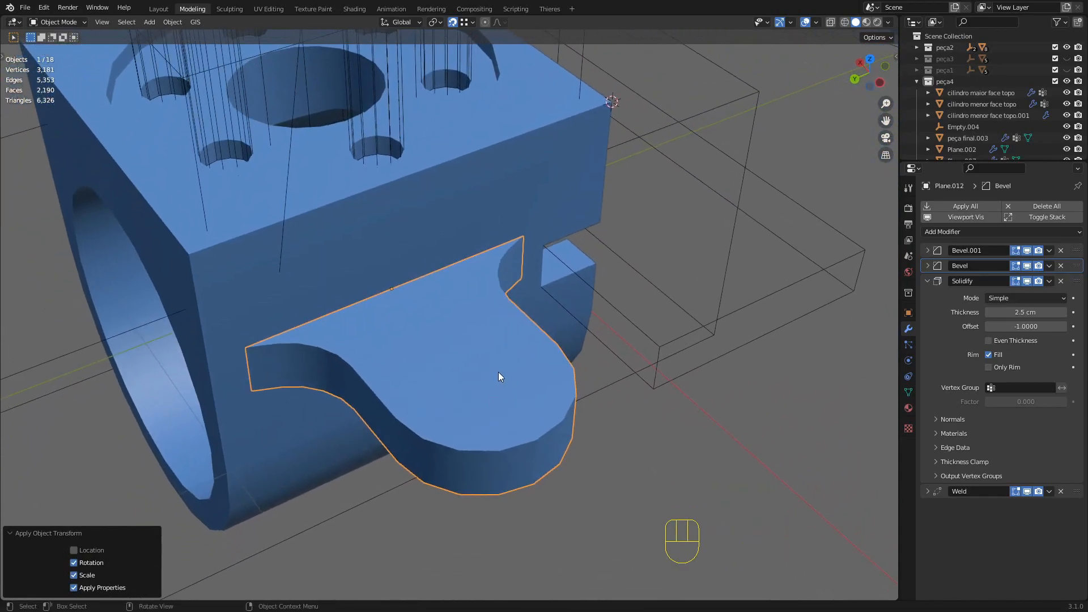
scroll(498, 372, "down", 6)
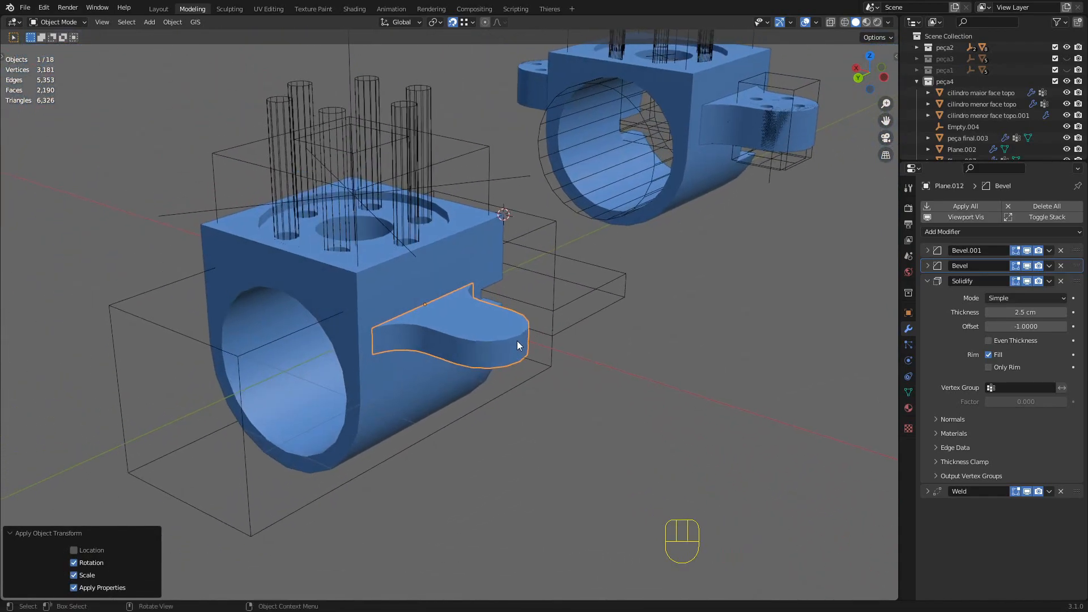
middle_click_drag(517, 341, 669, 203)
scroll(471, 389, "up", 2)
scroll(471, 389, "down", 3)
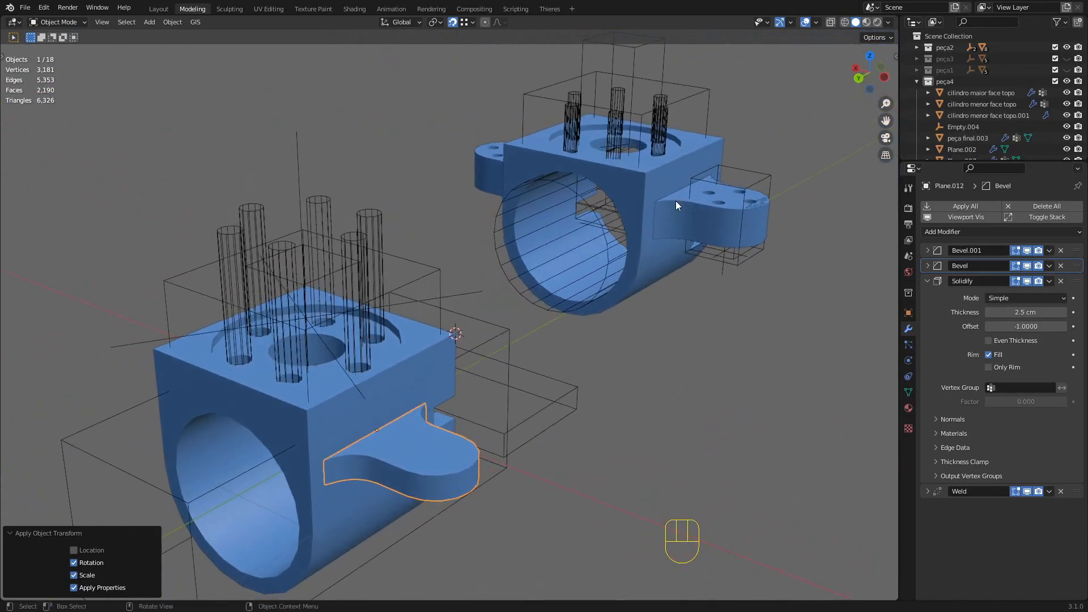
- Snap the 3D cursor to the tab's origin at the body's side face
middle_click_drag(453, 411, 476, 342, "shift")
scroll(451, 341, "up", 2)
middle_click_drag(476, 342, 507, 354)
left_click(430, 336)
left_click(432, 344)
key("q")
key("shift+a")
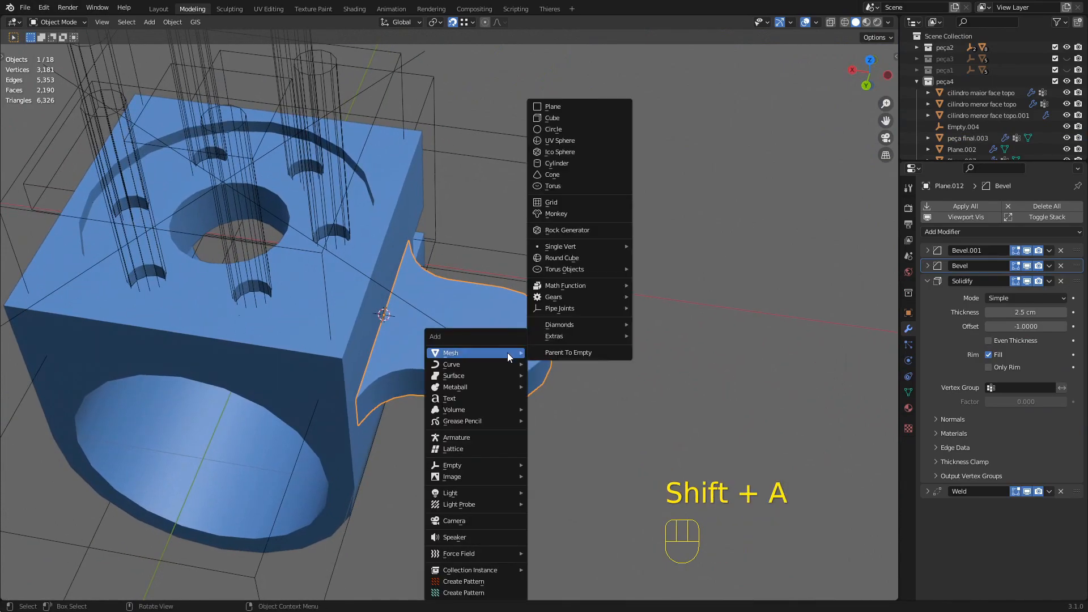
key("Escape")
- Duplicate the cutter cylinder of the body's large central hole and move the copy about -15.46 cm along X
left_click(513, 259)
left_click(334, 199)
middle_click_drag(411, 241, 583, 391, "shift")
left_click(561, 214)
key("shift+d")
key("x")
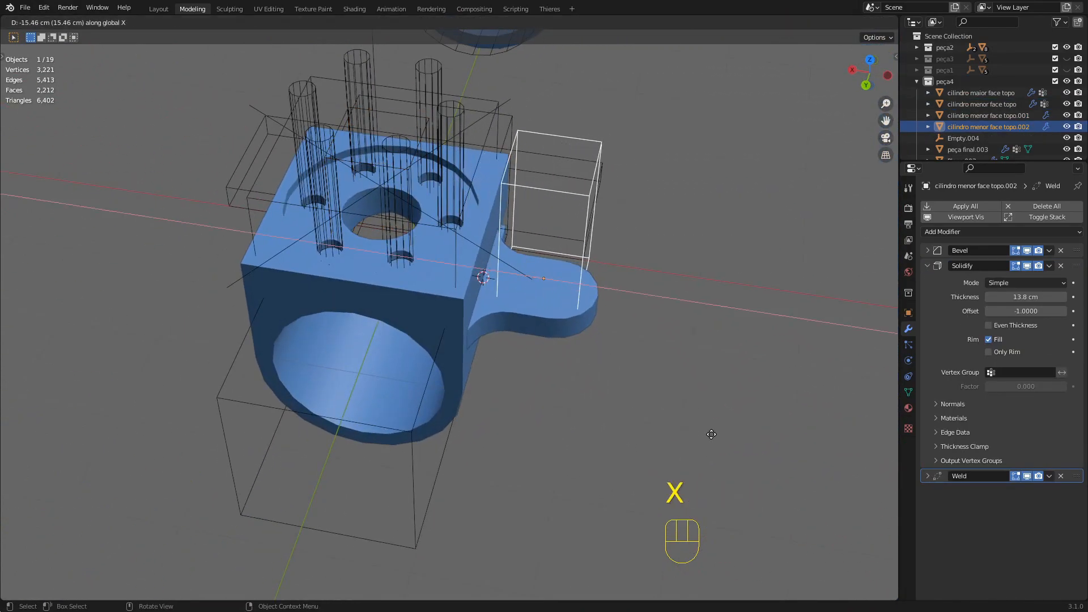
left_click(711, 434)
- Snap the duplicated cutter to the 3D cursor so it lines up with the tab's centre
middle_click_drag(711, 433, 574, 415)
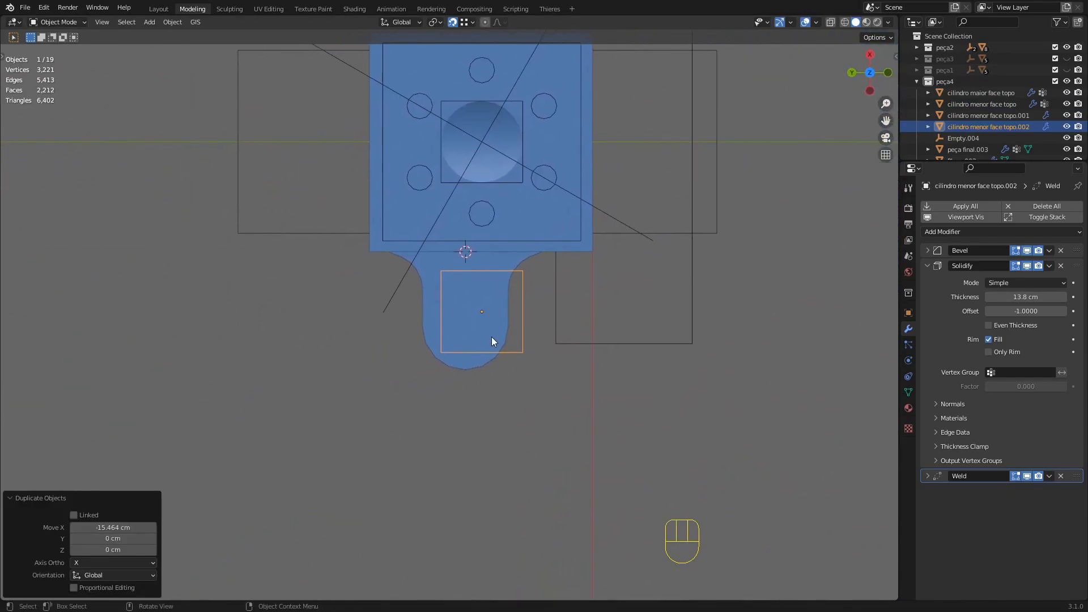
key("ctrl+alt+x")
key("shift+s")
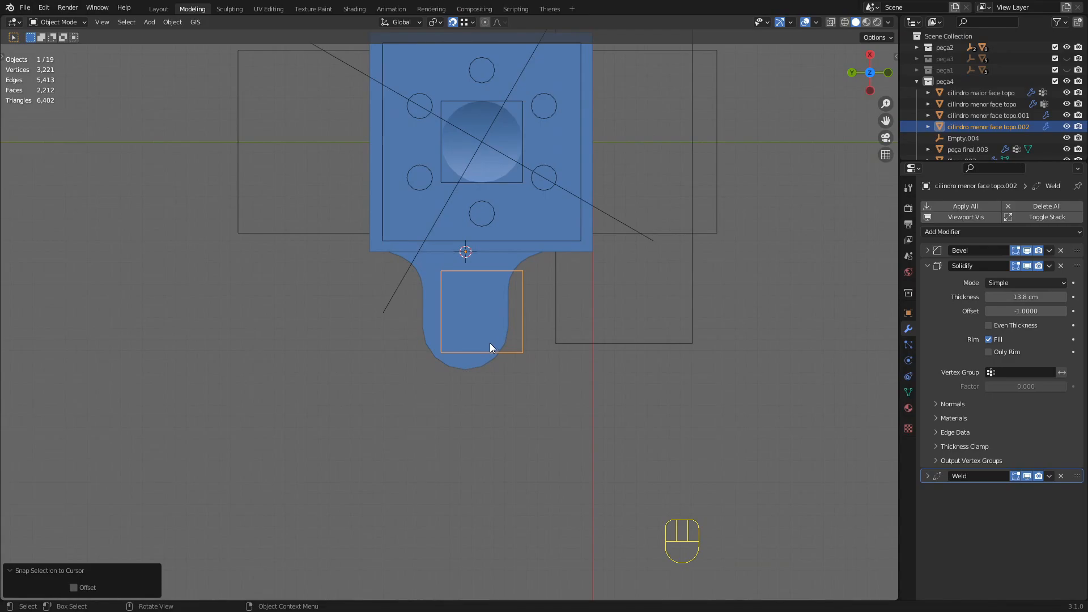
key("ctrl+z")
key("ctrl+z")
middle_click_drag(492, 343, 457, 277)
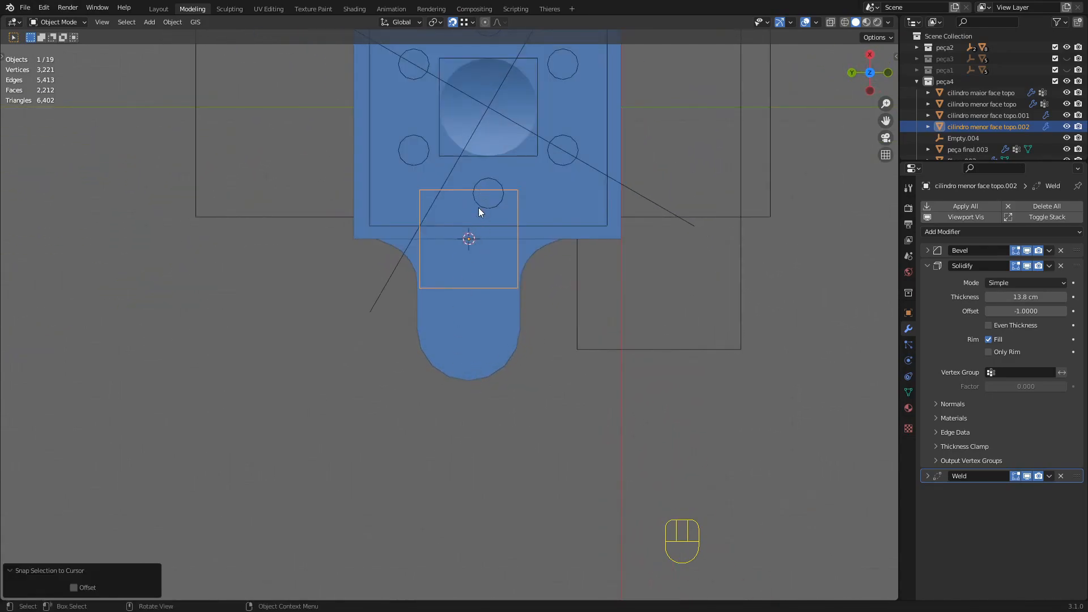
- Move the duplicated cutter about -9.8 cm along X to the tab's rounded end
key("g")
key("y")
key("x")
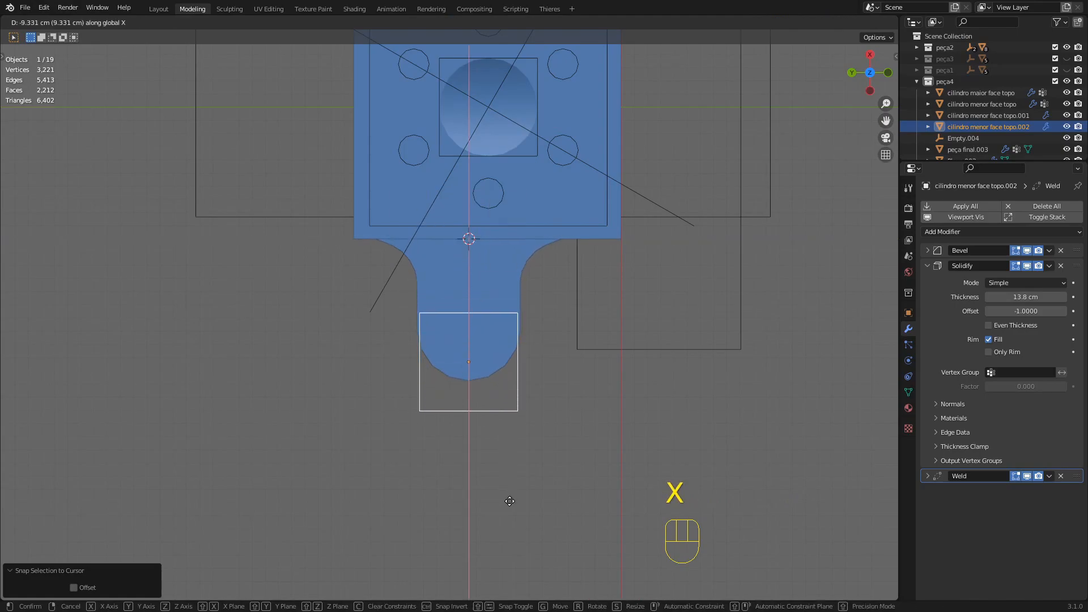
left_click(510, 504)
middle_click_drag(469, 469, 579, 379)
scroll(542, 351, "up", 2)
middle_click_drag(559, 315, 567, 362, "shift")
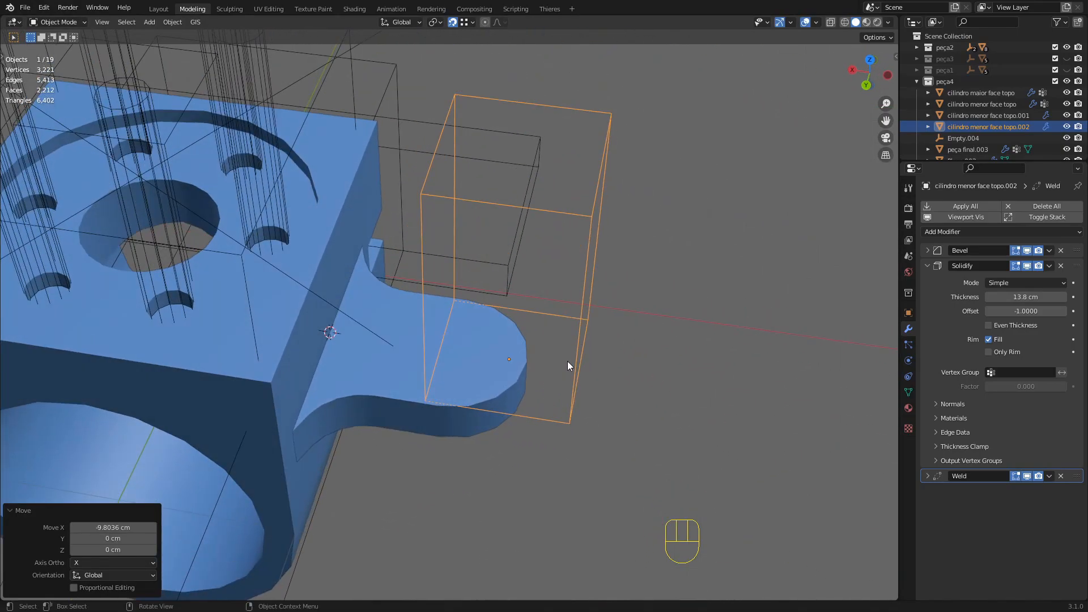
- Set the duplicated cutter's viewport display to Wire
left_click(908, 314)
left_click(1000, 580)
left_click(1001, 556)
- Scale the cutter's mesh to about 0.263 in Edit Mode and shift it about 1.09 cm along X
key("Tab")
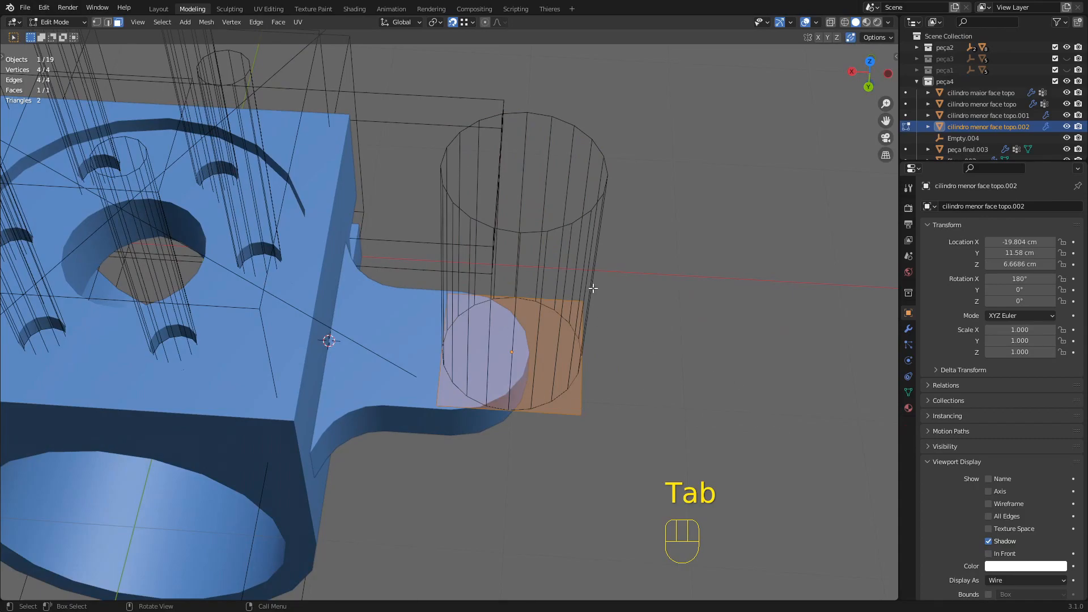
key("1")
key("s")
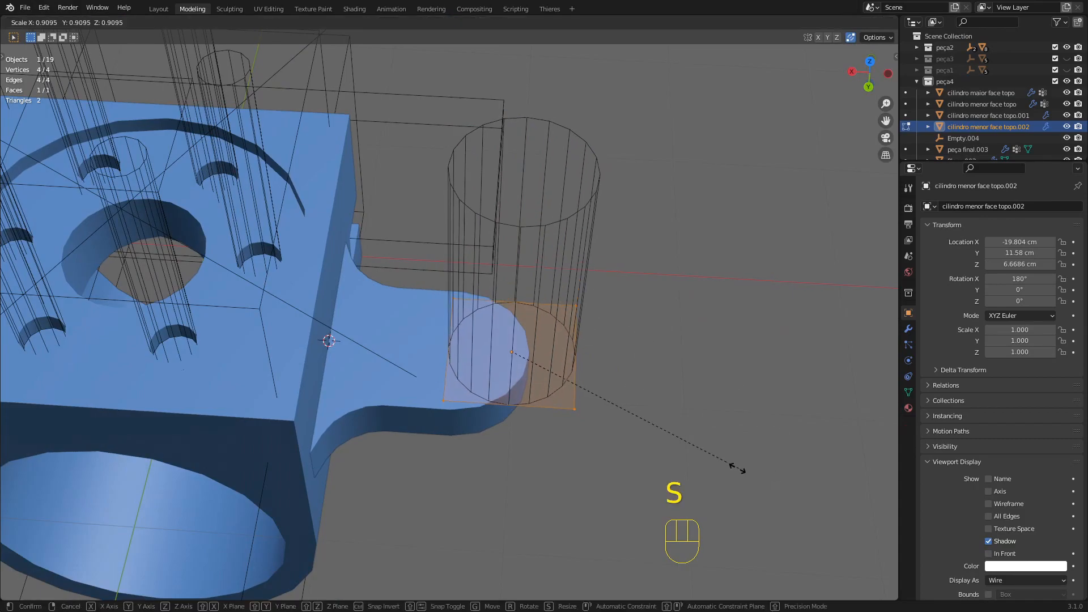
left_click(557, 412)
key("g")
key("x")
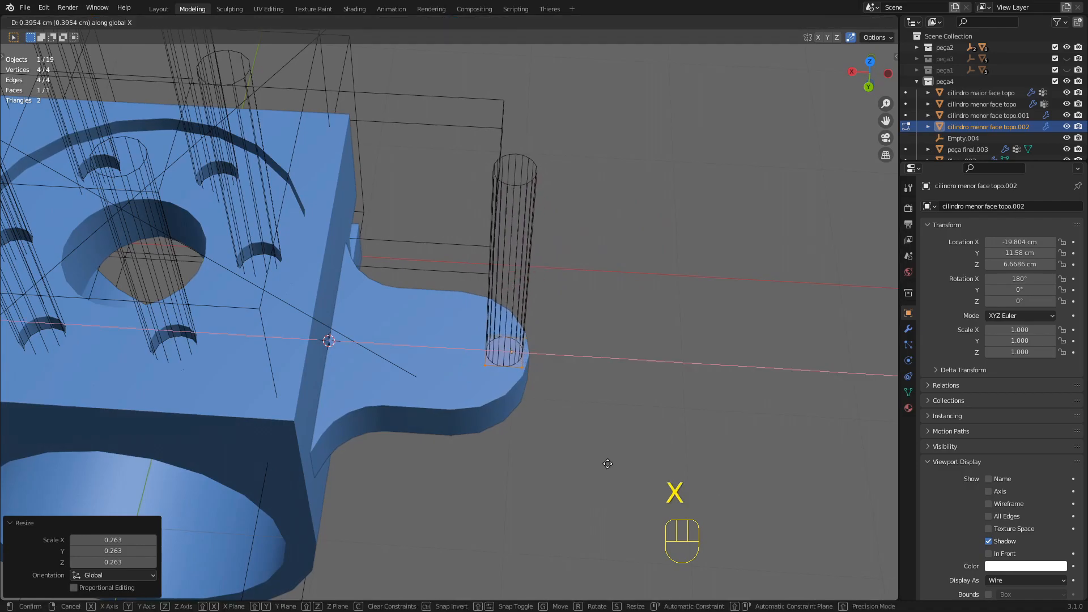
left_click(593, 461)
middle_click_drag(594, 462, 595, 396)
scroll(601, 396, "up", 3)
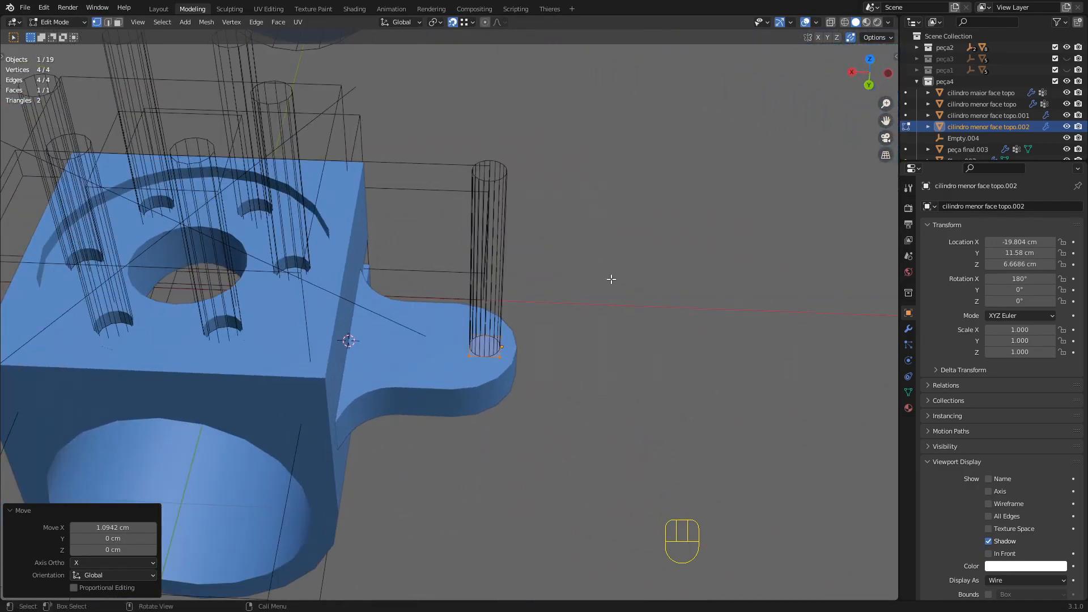
- Examine the size and arrangement of the holes in the finished reference part's side tab
middle_click_drag(625, 285, 458, 275)
scroll(458, 275, "down", 2)
scroll(458, 275, "down", 3)
middle_click_drag(595, 220, 411, 286, "shift")
middle_click_drag(651, 226, 522, 297, "shift")
scroll(521, 296, "up", 4)
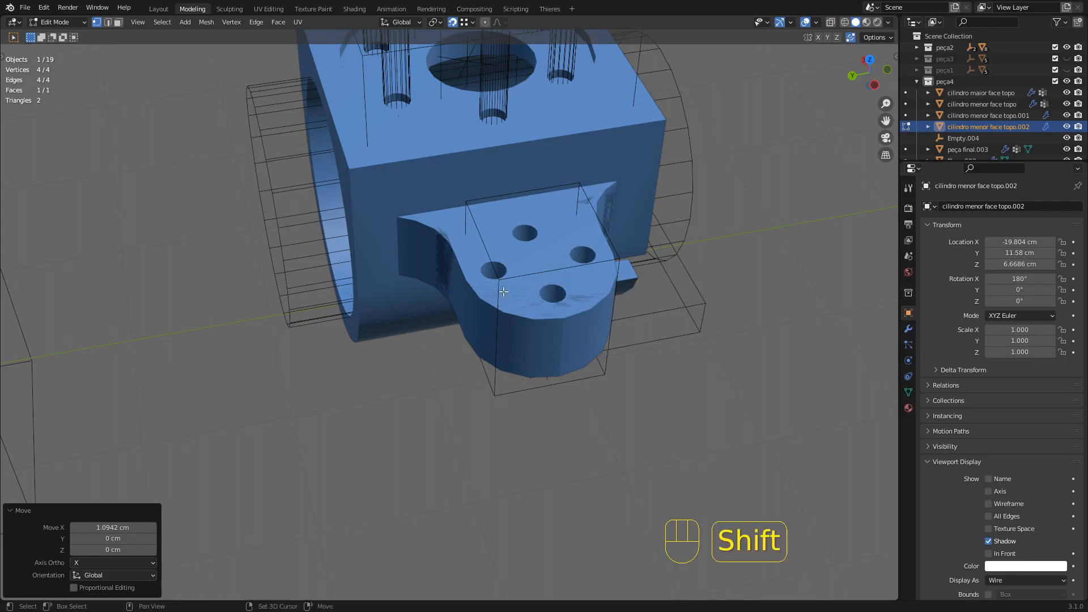
middle_click_drag(432, 259, 498, 231, "shift")
scroll(648, 256, "down", 3)
middle_click_drag(461, 299, 598, 318, "shift")
- Lower the cutter cylinder along Z in Object Mode so it passes completely through the tab
key("Tab")
scroll(601, 283, "up", 2)
key("g")
key("z")
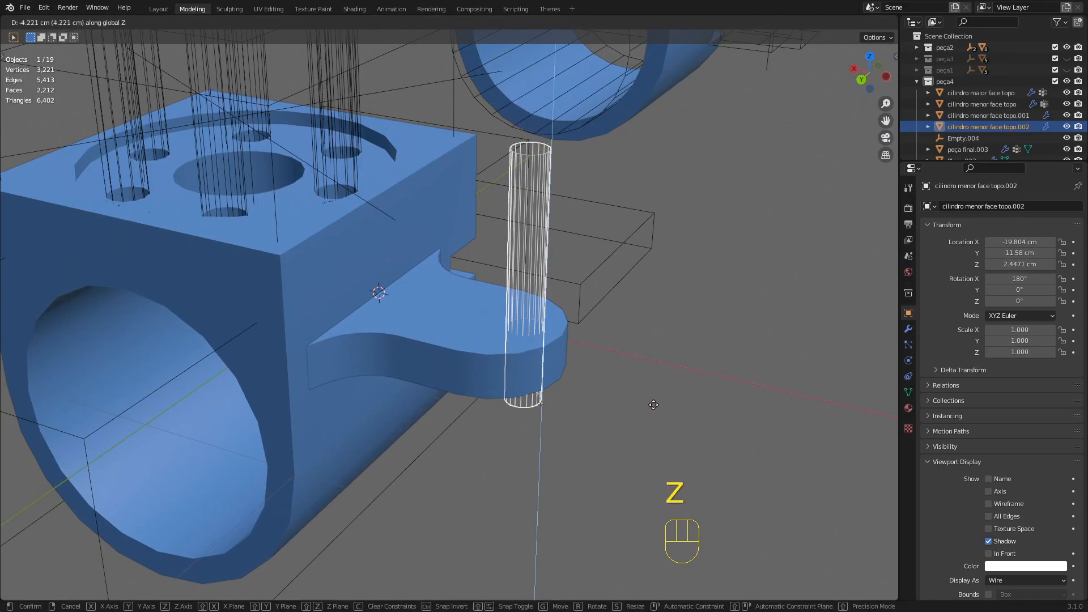
left_click(652, 440)
- Add a Boolean Difference modifier to the side tab, using the wireframe cutter cylinder passing through it as the object
middle_click_drag(651, 440, 559, 308)
scroll(497, 273, "up", 3)
left_click(498, 269)
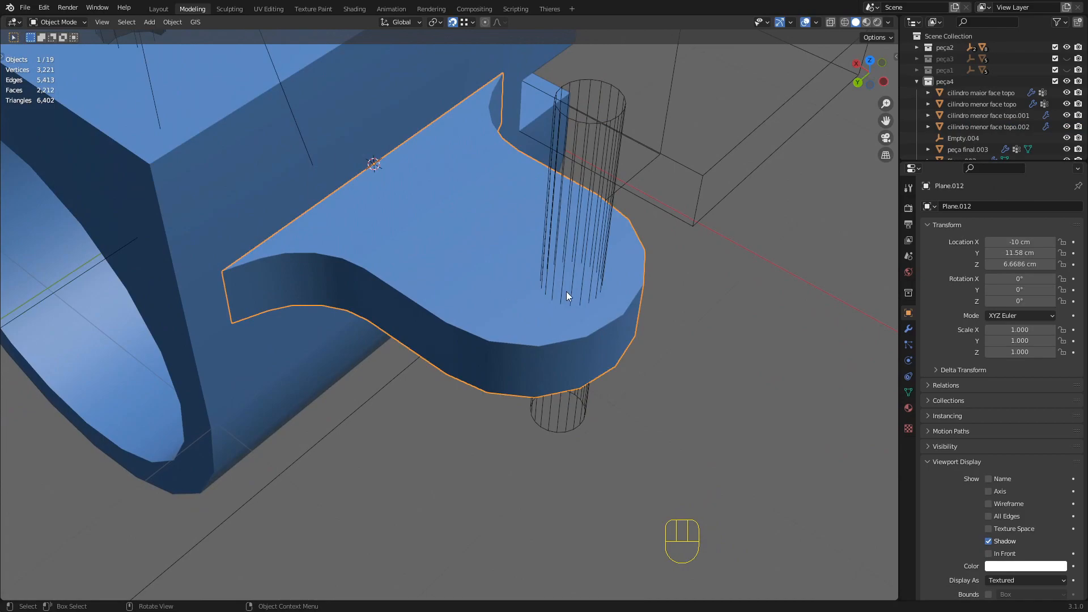
left_click(908, 329)
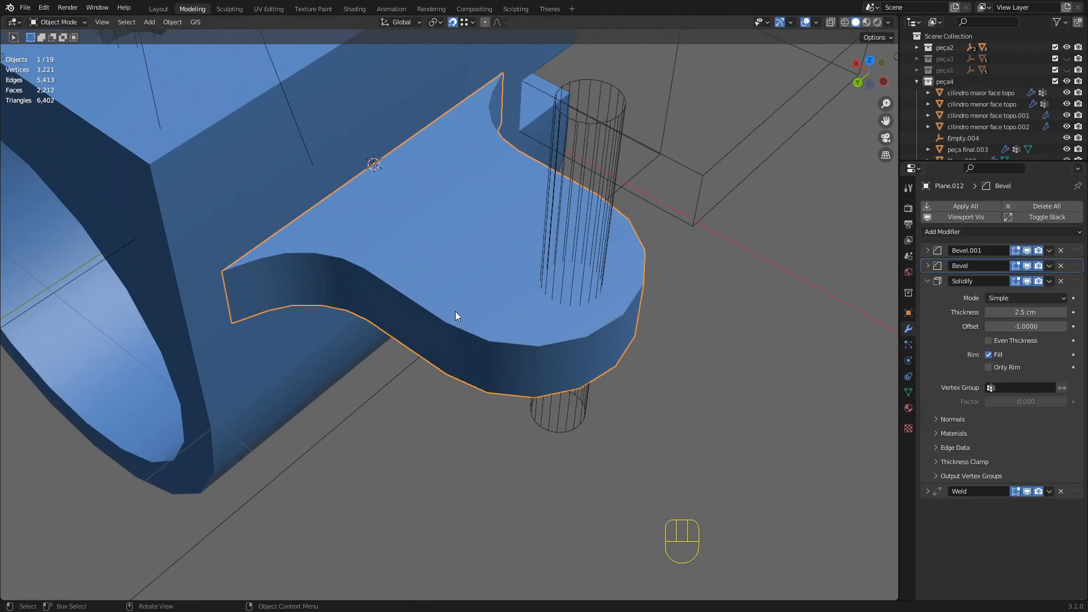
left_click(927, 282)
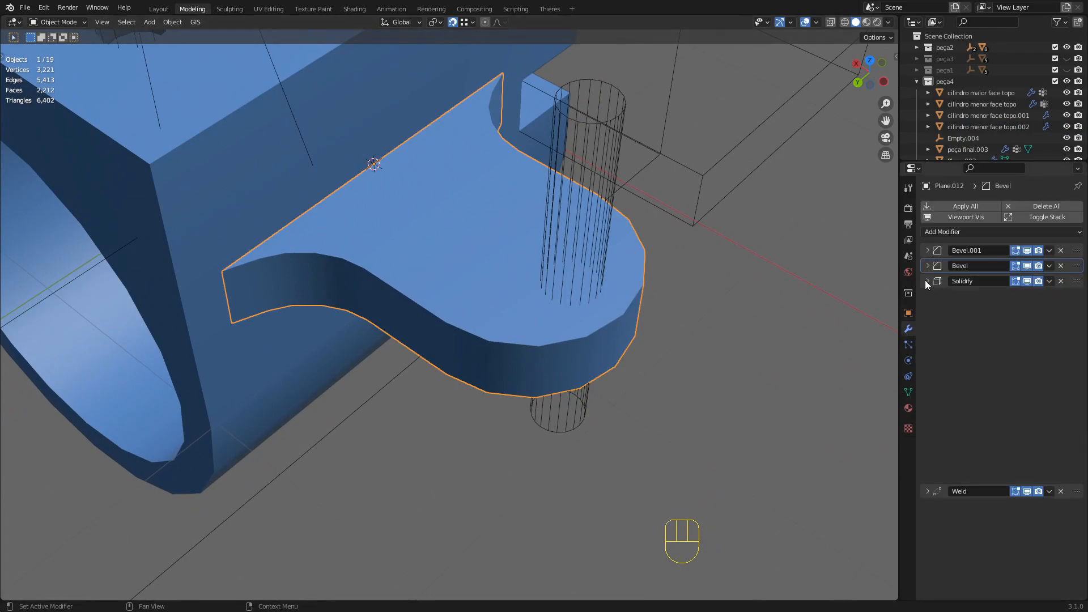
left_click(1021, 234)
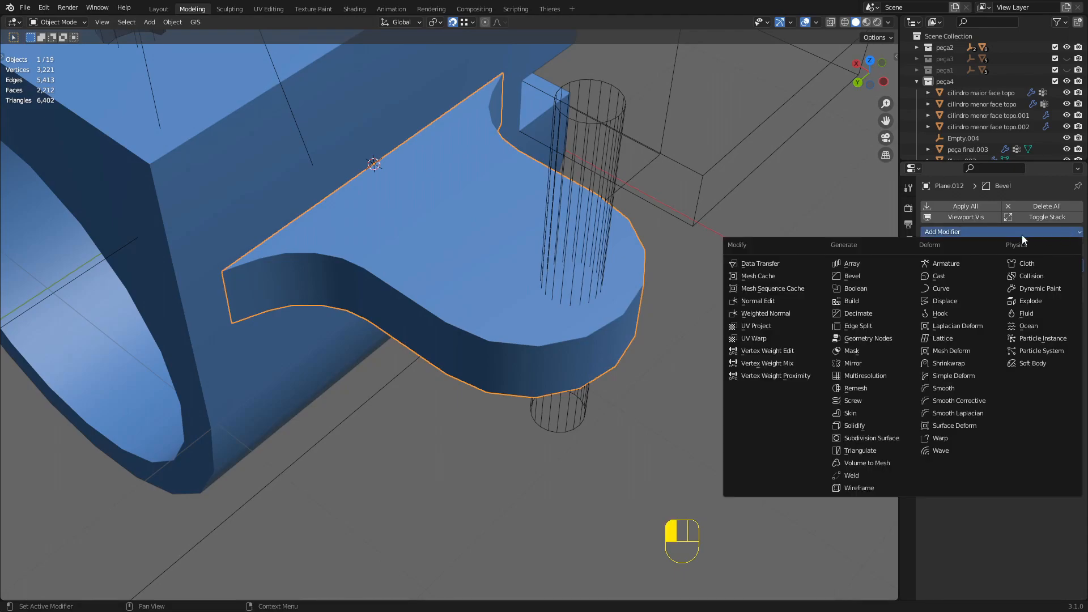
left_click(865, 288)
left_click(1062, 358)
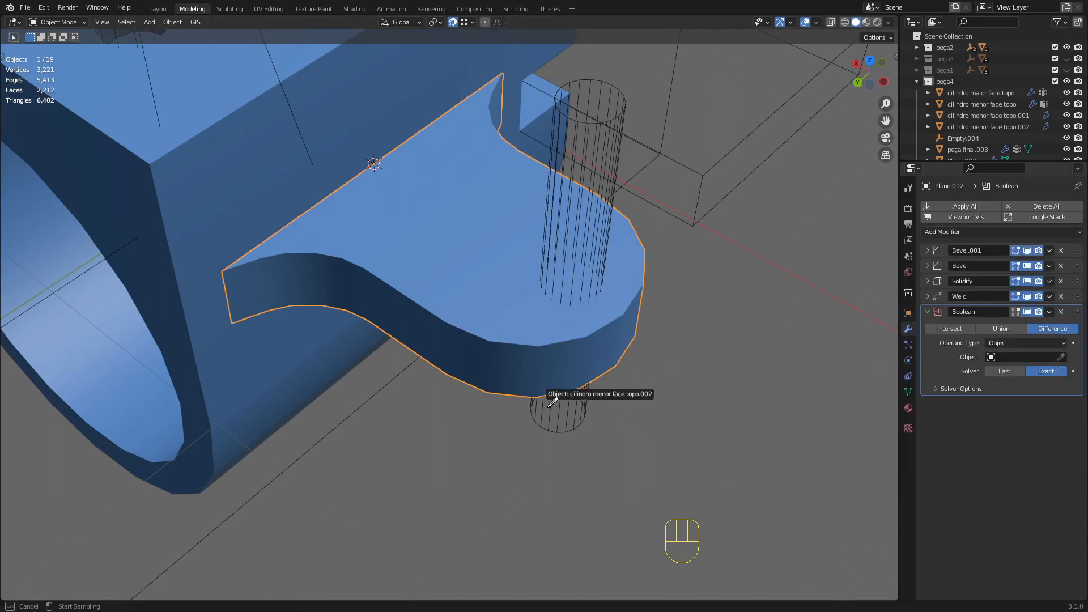
left_click(559, 411)
middle_click_drag(559, 411, 585, 392)
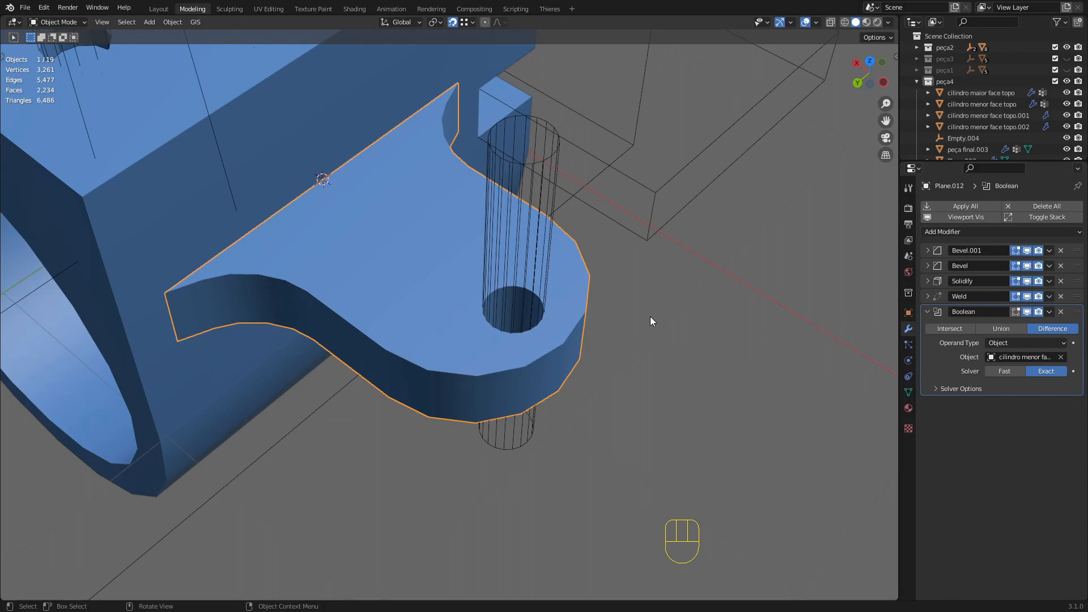
- Move the cutter cylinder along X toward the block and snap the 3D cursor to its origin
scroll(544, 308, "down", 4)
middle_click_drag(576, 316, 473, 311)
scroll(512, 332, "up", 1)
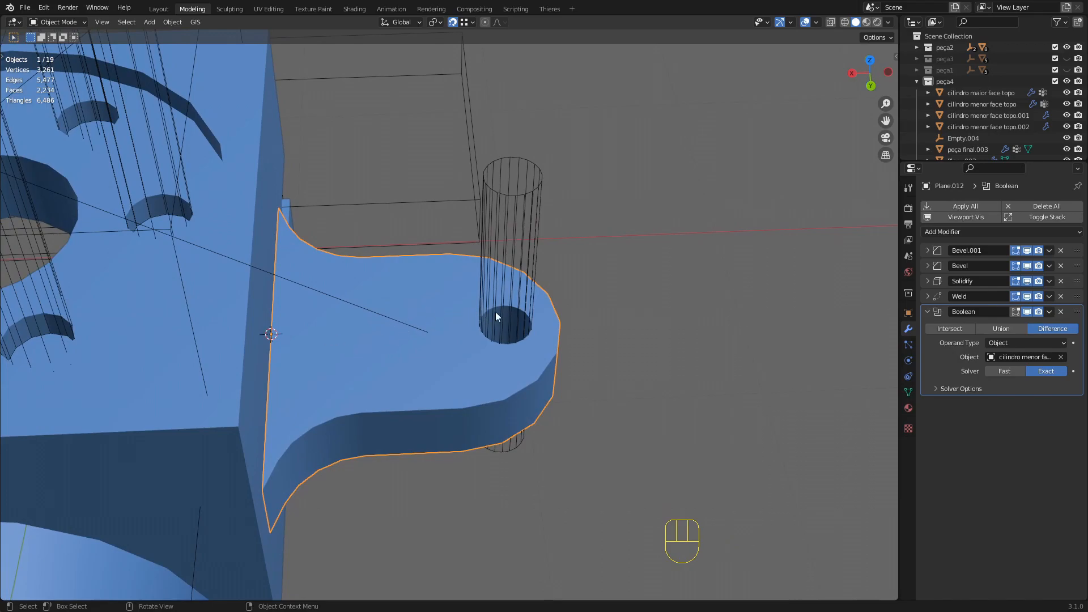
left_click(511, 291)
key("g")
key("x")
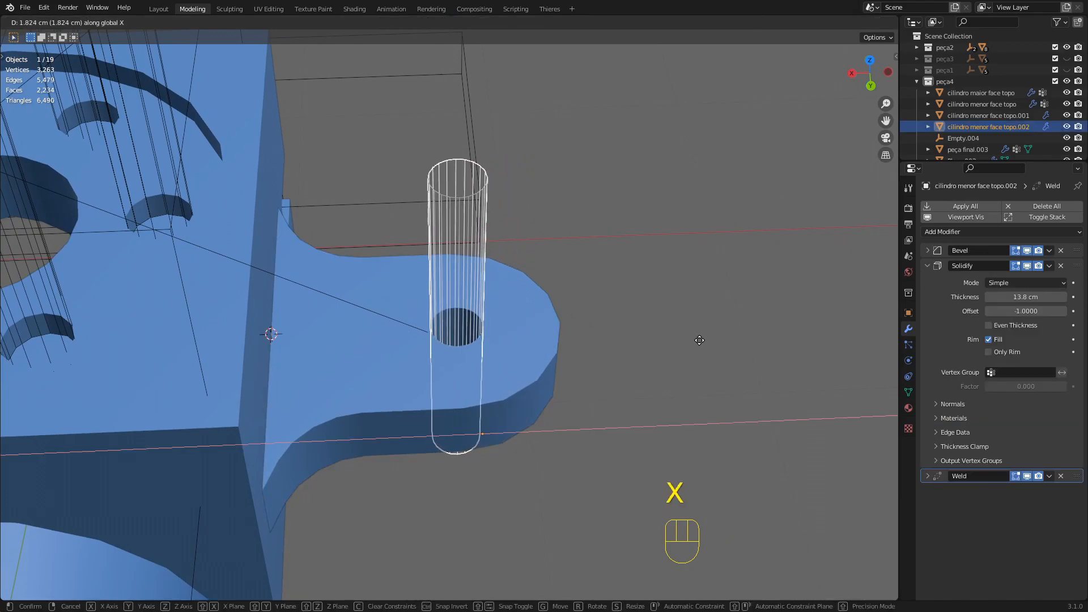
left_click(671, 341)
key("q")
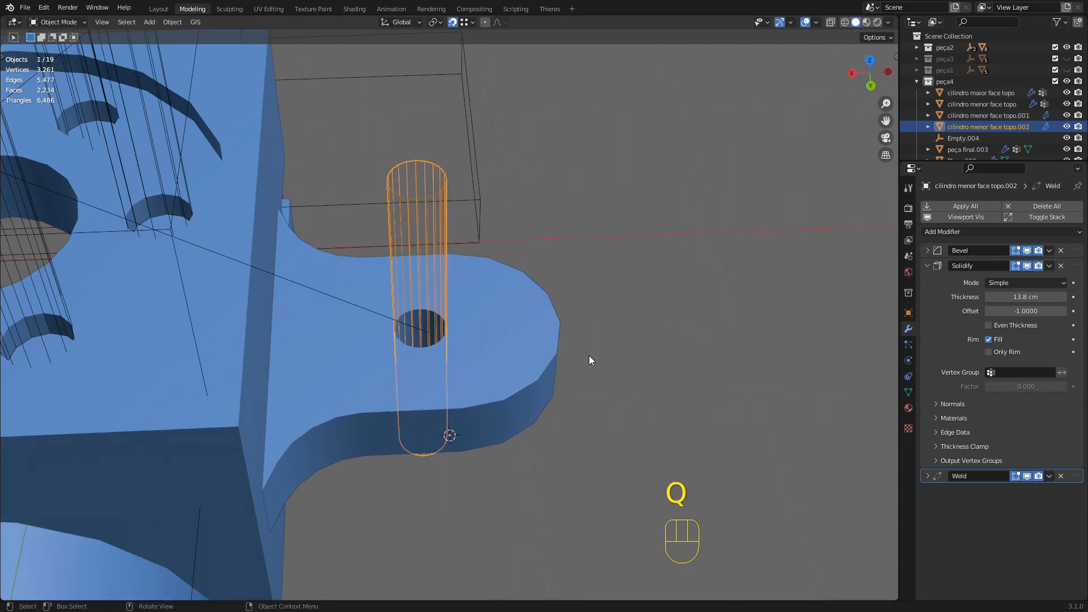
- Move the cutter about -3.59 cm along X, toward the tab's rounded end, and set its origin to the 3D cursor
key("g")
key("x")
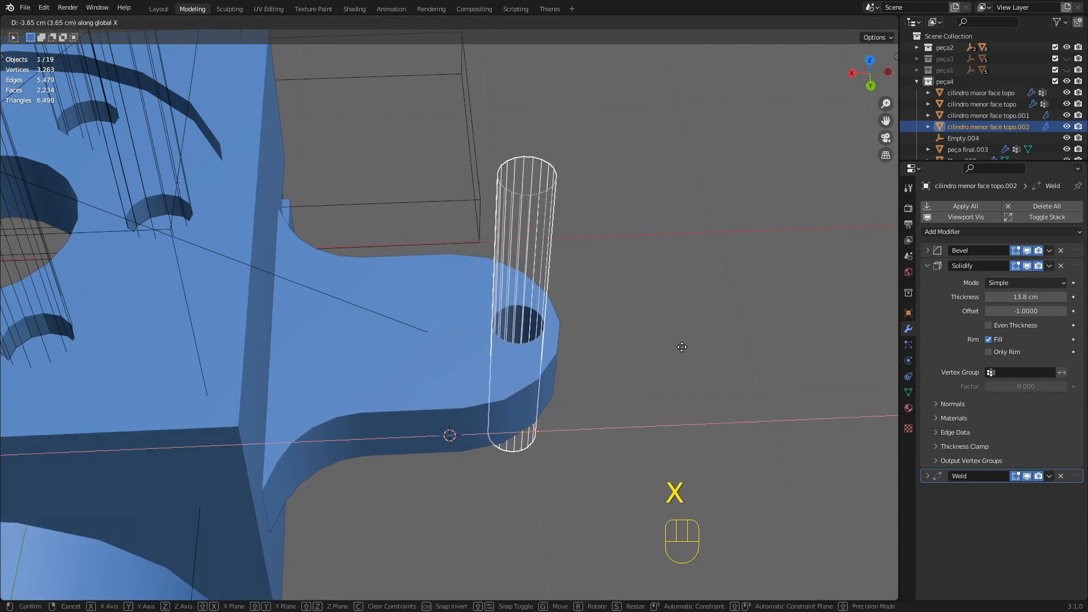
left_click(673, 342)
middle_click_drag(666, 343, 583, 369, "shift")
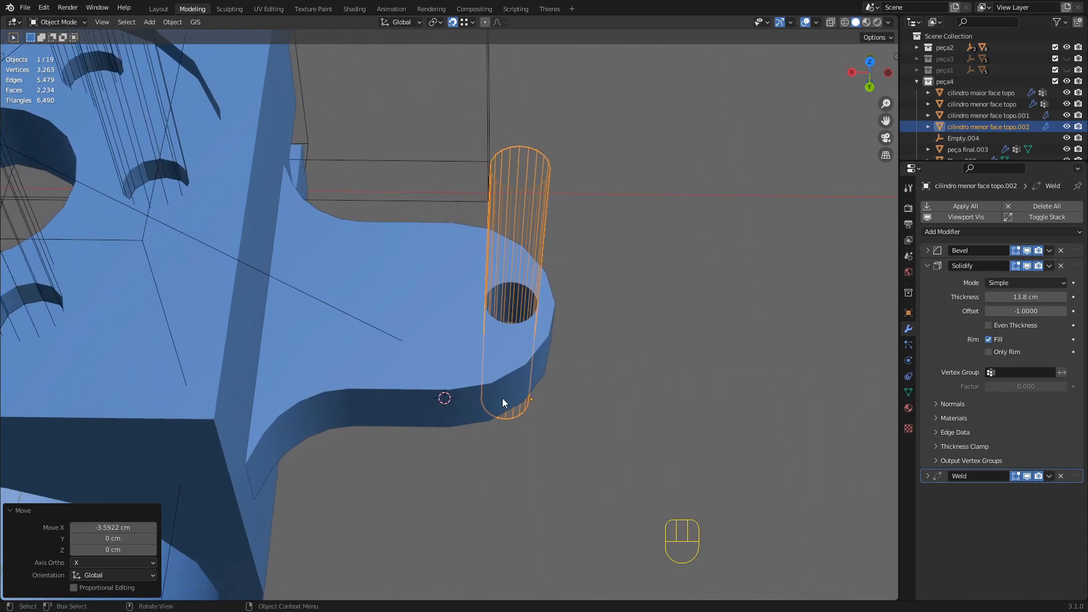
key("q")
middle_click_drag(440, 401, 563, 366)
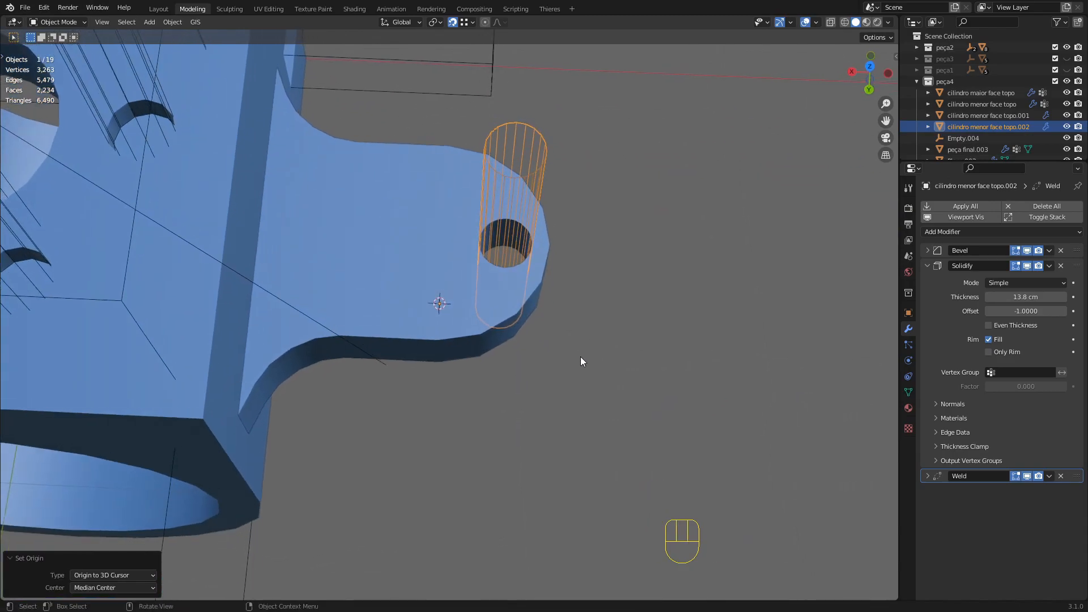
- Add a Mirror modifier on the X axis to the cutter so it cuts a second hole in the tab
left_click(930, 264)
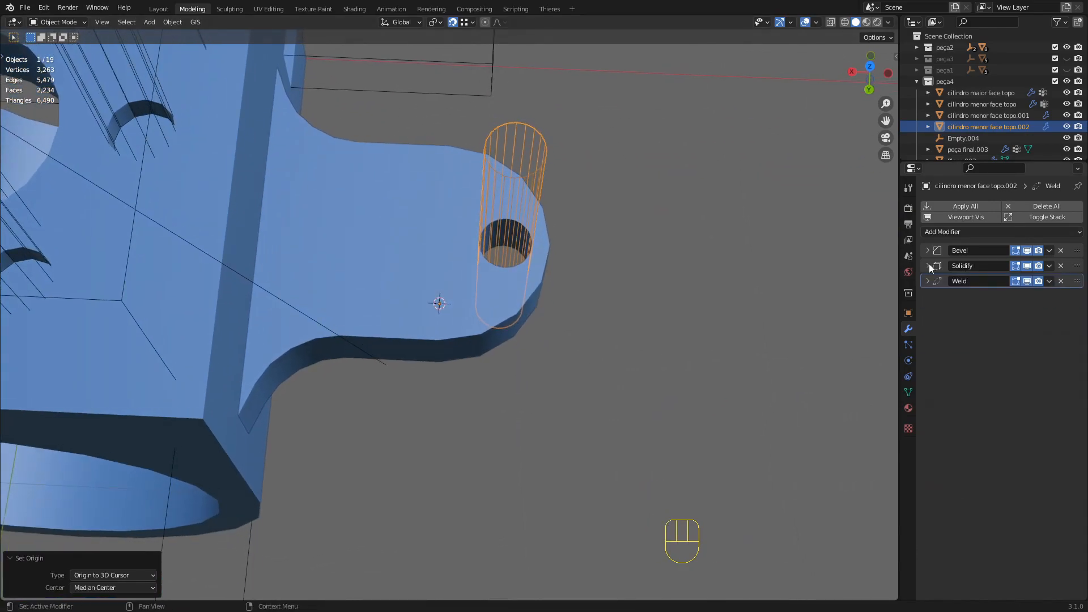
left_click(1030, 233)
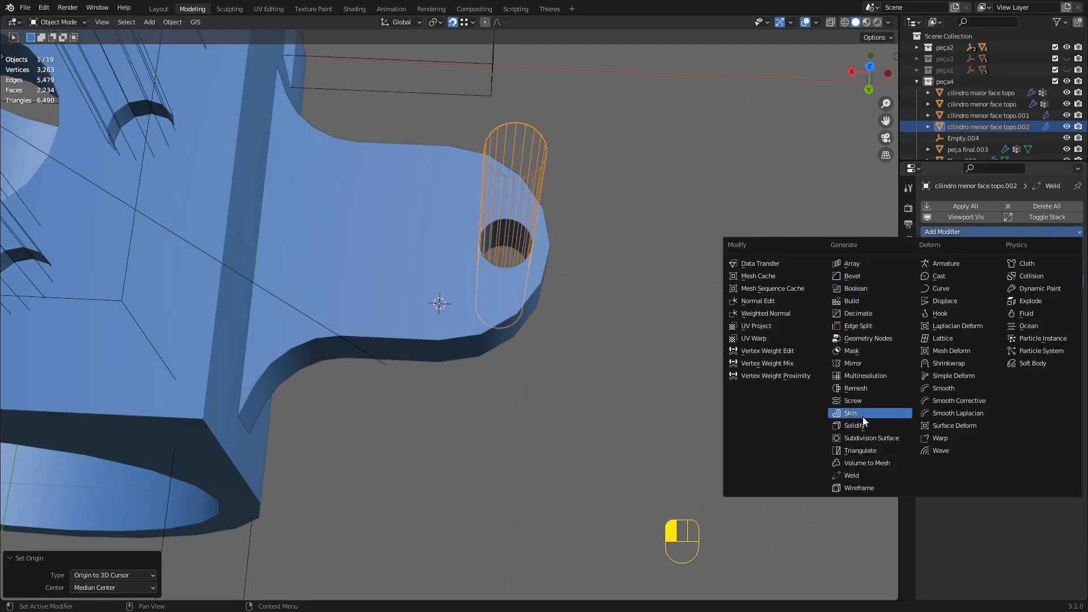
left_click(852, 363)
middle_click_drag(600, 334, 523, 300)
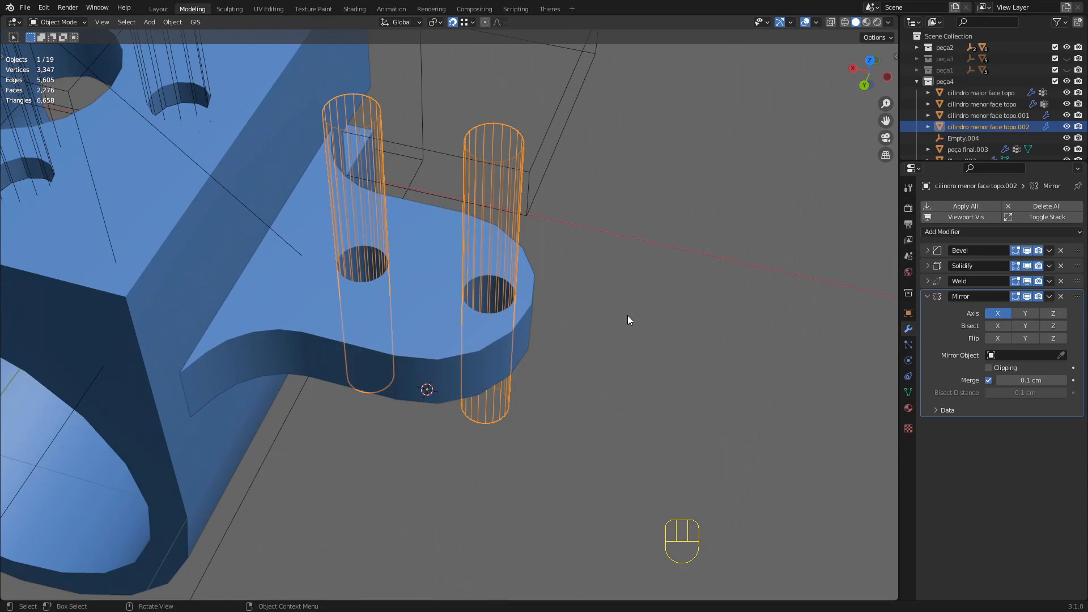
middle_click_drag(523, 310, 516, 304, "shift")
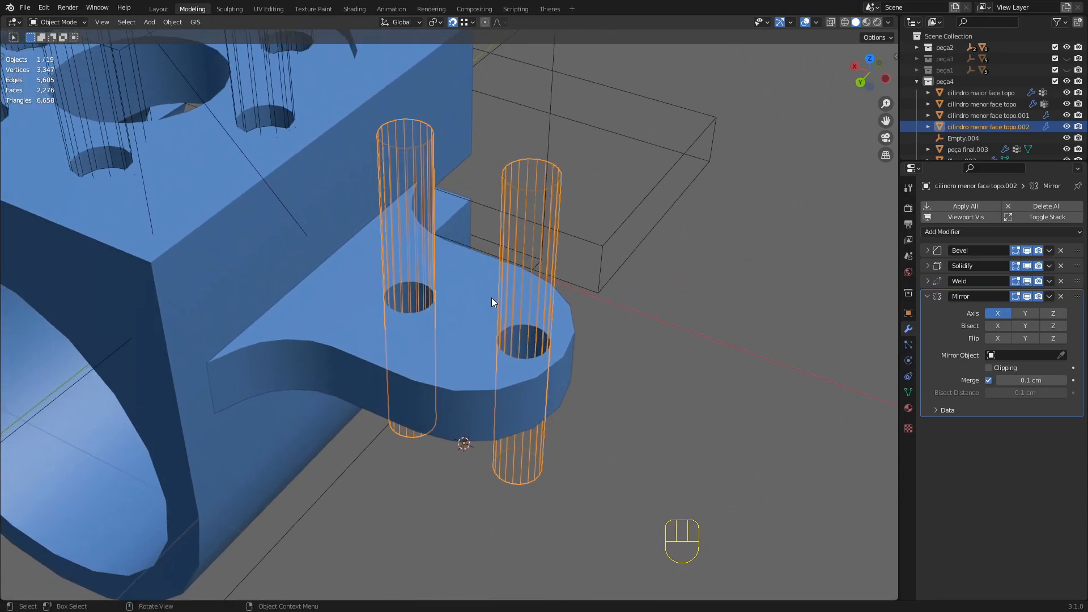
- Try placing the tab's Boolean modifier directly below Bevel.001, and return it to the end of the modifier stack
left_click(491, 297)
middle_click_drag(508, 308, 515, 311, "shift")
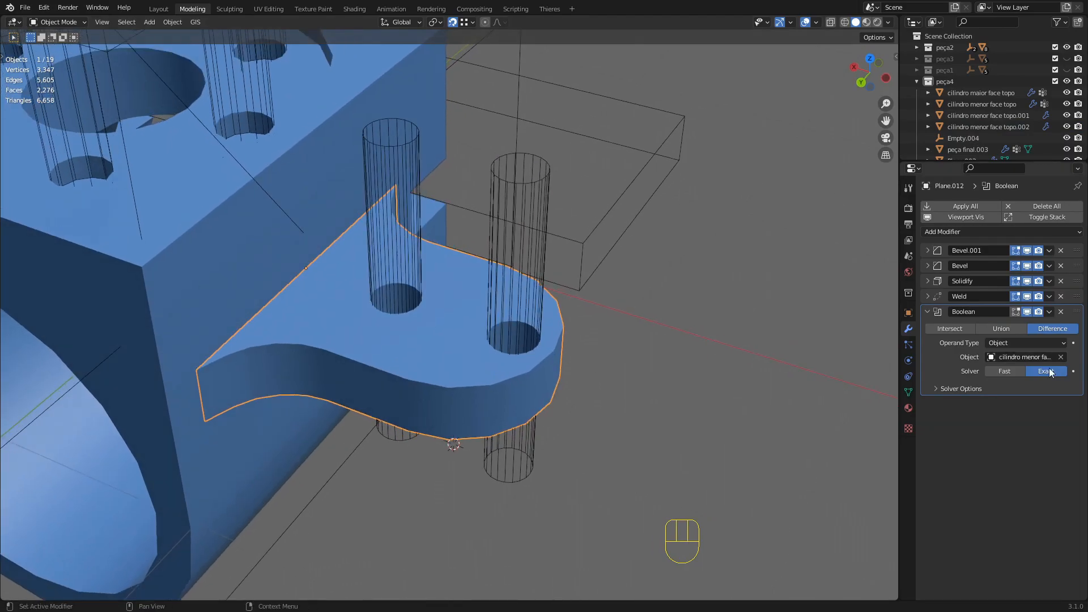
left_click_drag(1075, 315, 1076, 262)
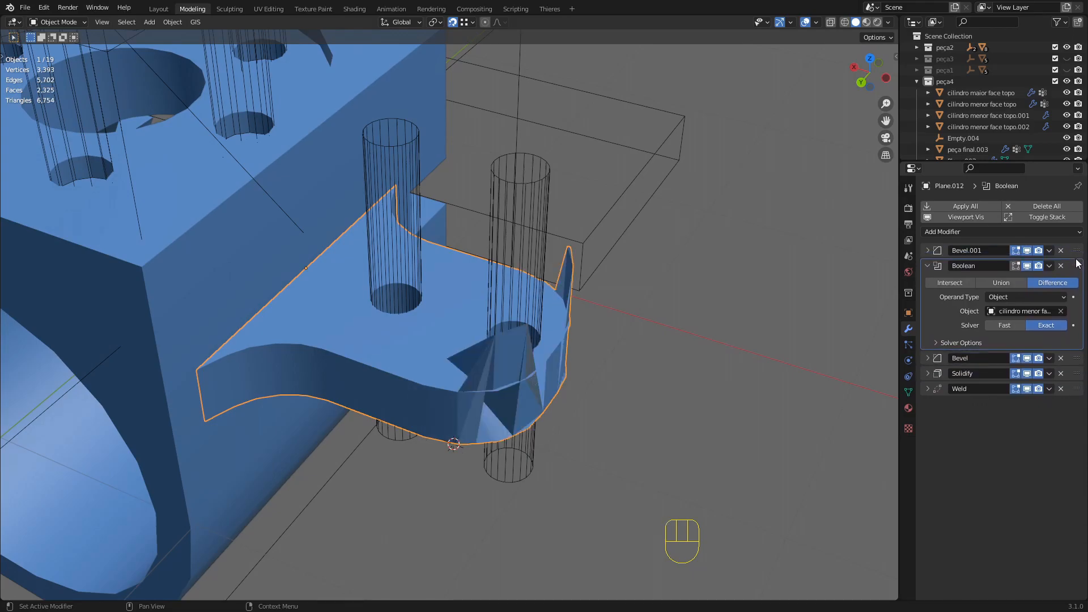
middle_click_drag(652, 352, 468, 283)
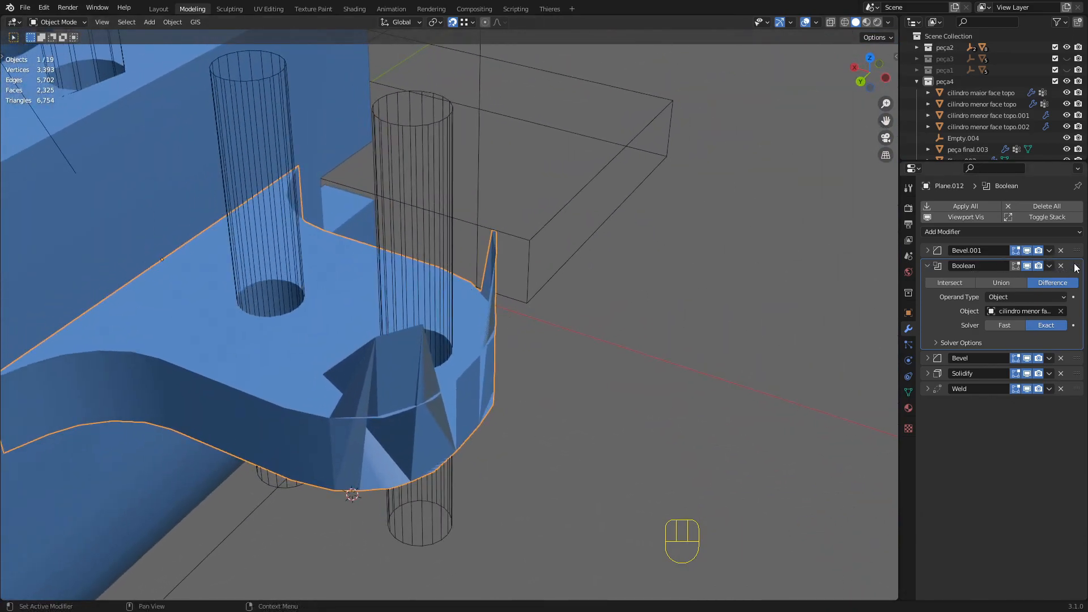
left_click_drag(1076, 266, 1075, 313)
- Deselect the tab, and collapse and hide the peça4 collection
left_click(630, 387)
scroll(629, 378, "down", 6)
middle_click_drag(629, 378, 448, 257)
scroll(627, 365, "down", 4)
middle_click_drag(448, 258, 478, 266, "shift")
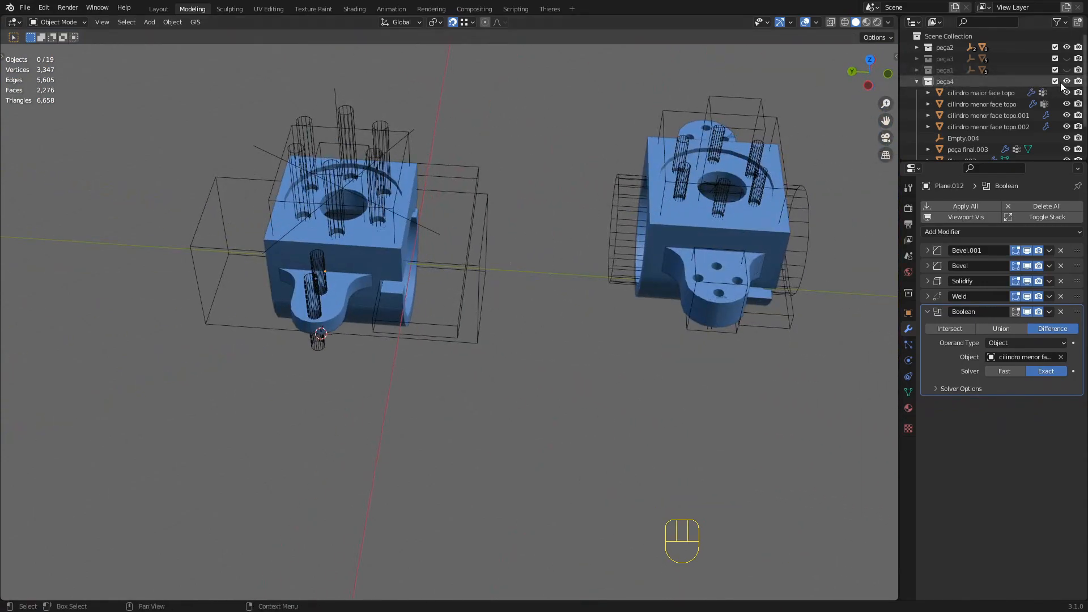
left_click(916, 81)
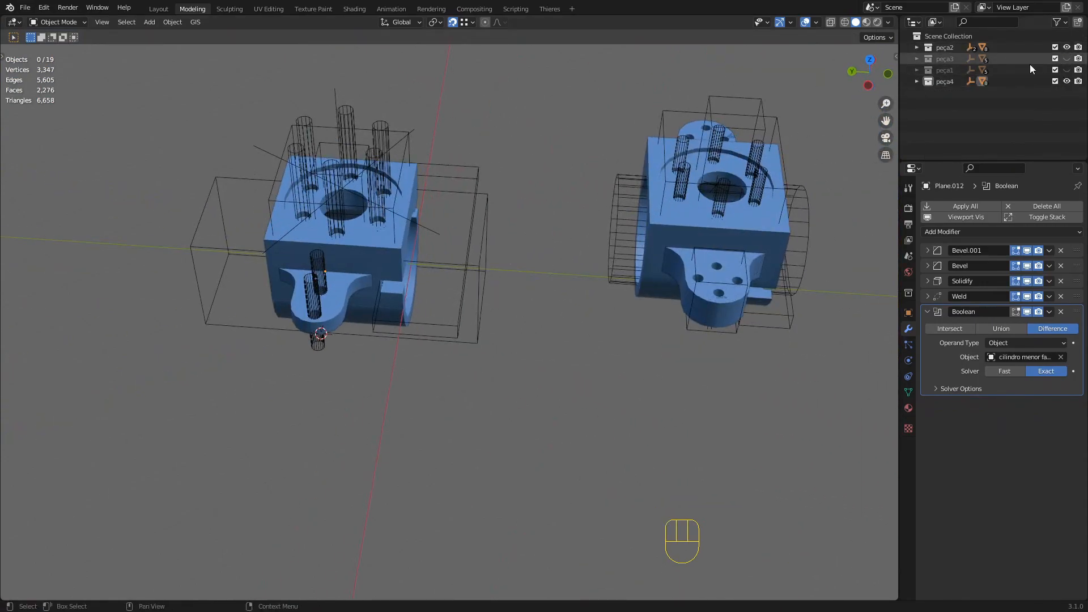
left_click(1067, 81)
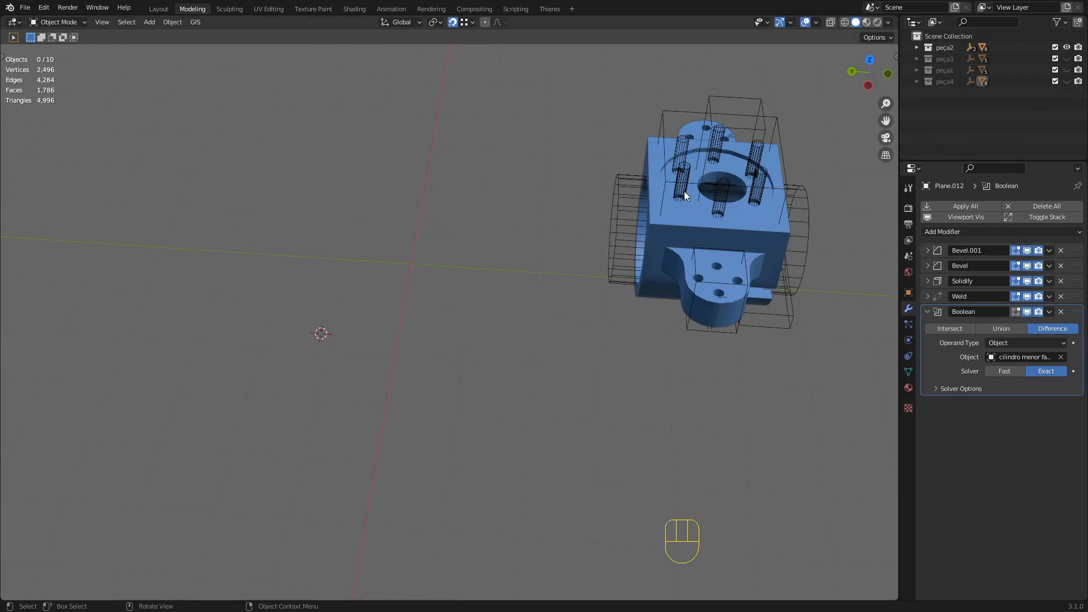
- Reset the 3D cursor to the world origin and add a 20 cm plane there
key("shift+s")
left_click(418, 290)
middle_click_drag(415, 296, 418, 276, "shift")
key("shift+a")
mouse_move(416, 273)
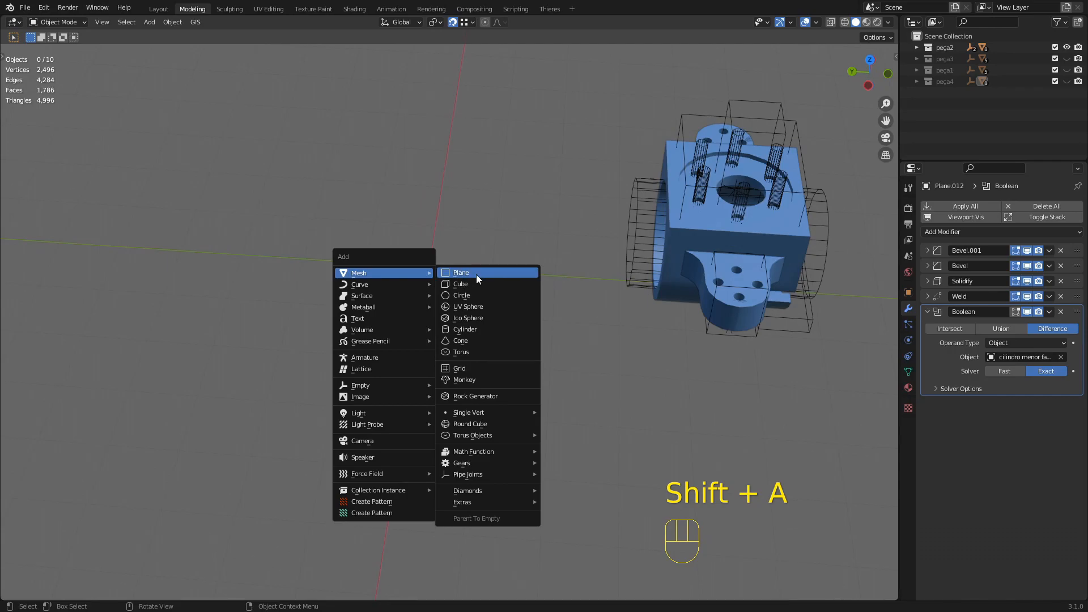
left_click(476, 274)
key("KP_Decimal")
scroll(509, 303, "down", 2)
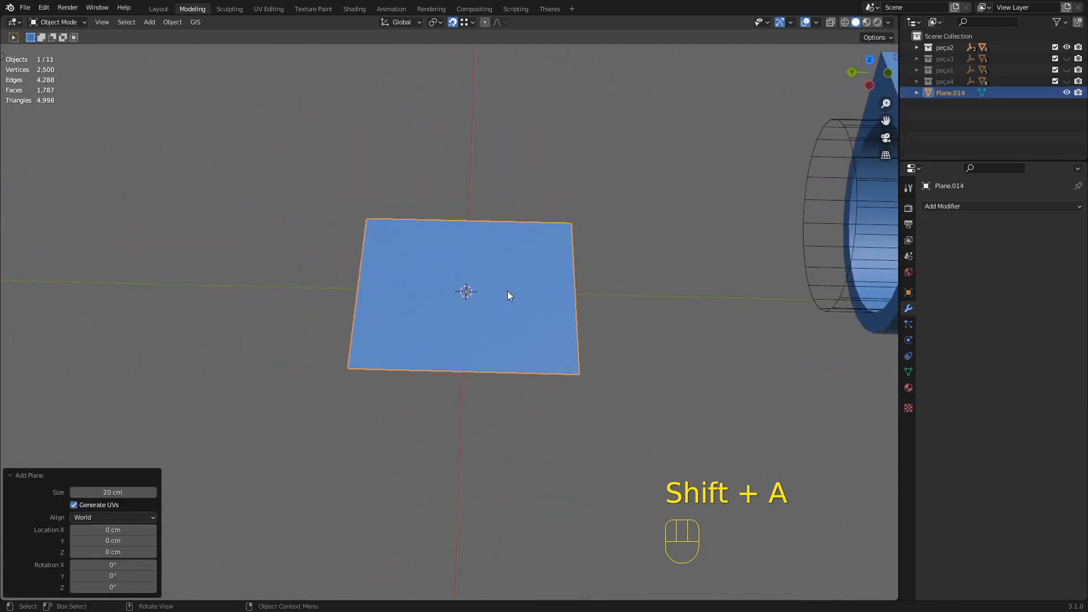
scroll(478, 281, "up", 3)
mouse_move(479, 282)
middle_mouse_down("shift")
mouse_move(498, 280)
mouse_move(491, 286)
middle_mouse_up("shift")
scroll(497, 280, "down", 3)
- Add a Solidify modifier to the new plane with a thickness of 3 cm
left_click(957, 206)
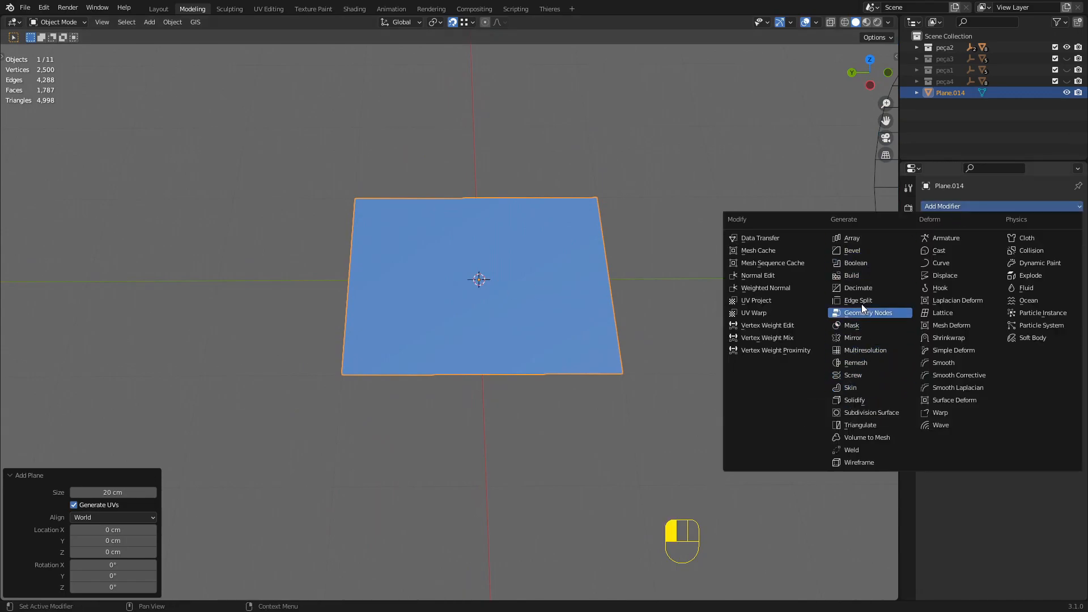
left_click(863, 400)
mouse_move(1026, 281)
left_mouse_down()
mouse_move(1065, 281)
mouse_move(1031, 282)
mouse_move(1043, 282)
left_mouse_up()
left_click(766, 311)
left_click(607, 297)
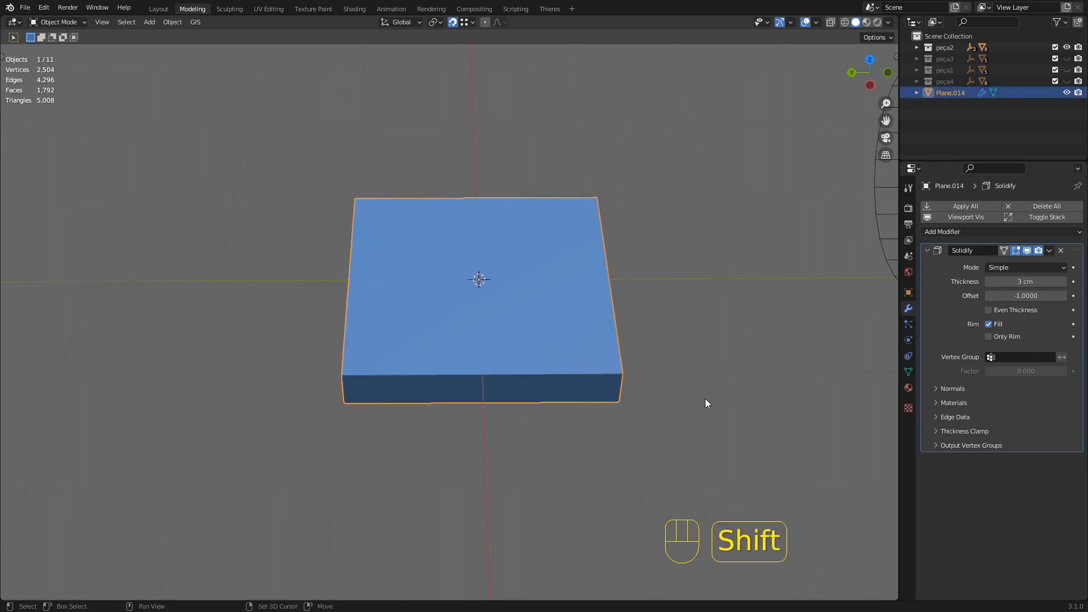
- Duplicate the solidified plate about 6.48 cm upward along Z
key("shift+d")
key("z")
left_click(711, 327)
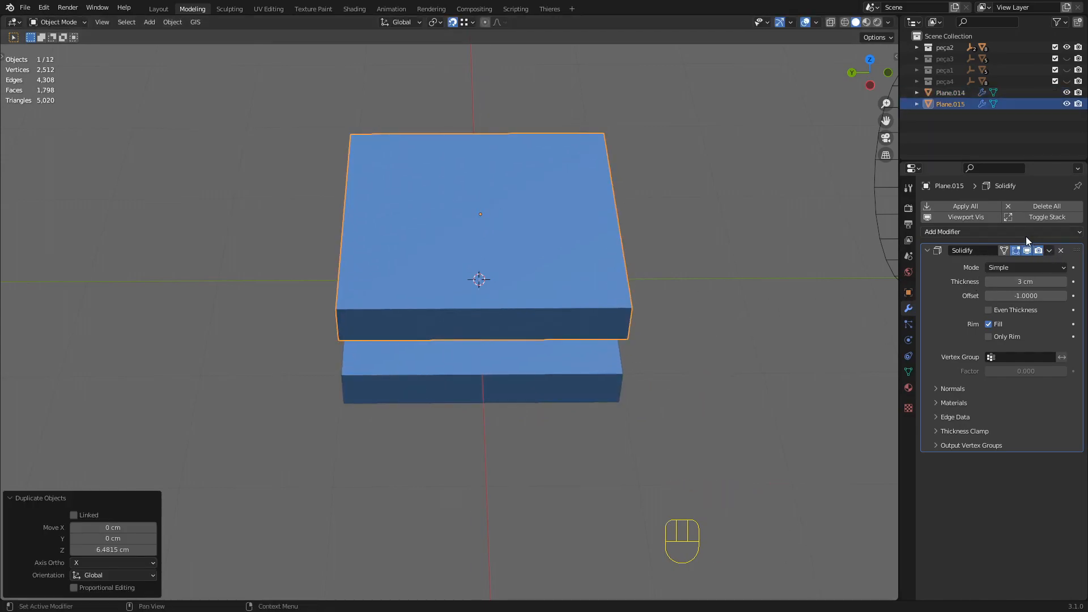
- Add a Bevel modifier to the duplicate plate, set to Vertices with an amount of 47.5 cm
left_click(997, 232)
left_click(861, 279)
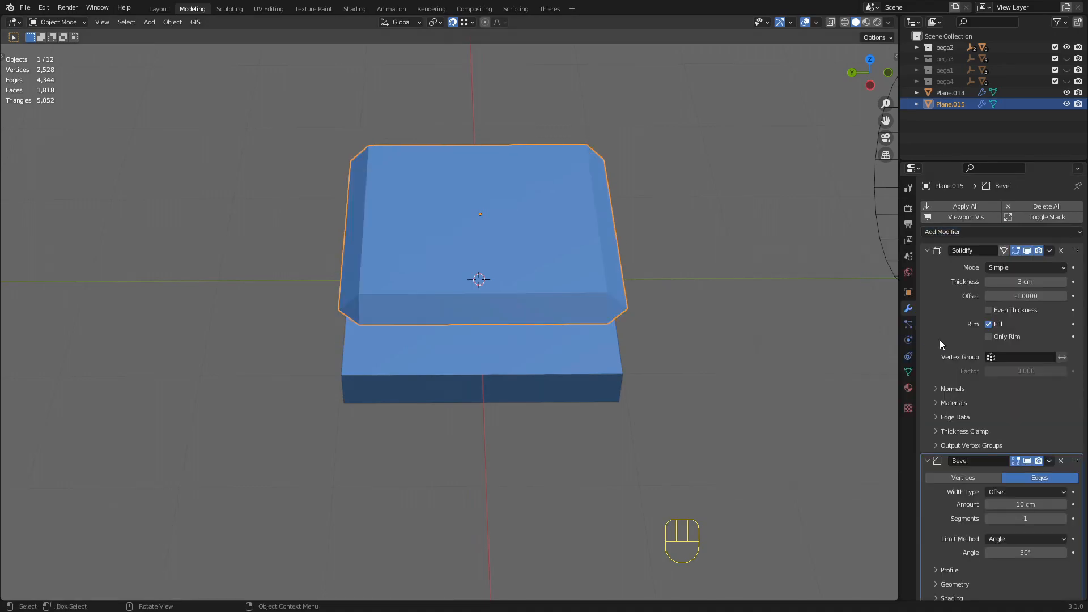
left_click(980, 477)
left_click_drag(1040, 502, 995, 505, "shift")
middle_click_drag(574, 388, 680, 326)
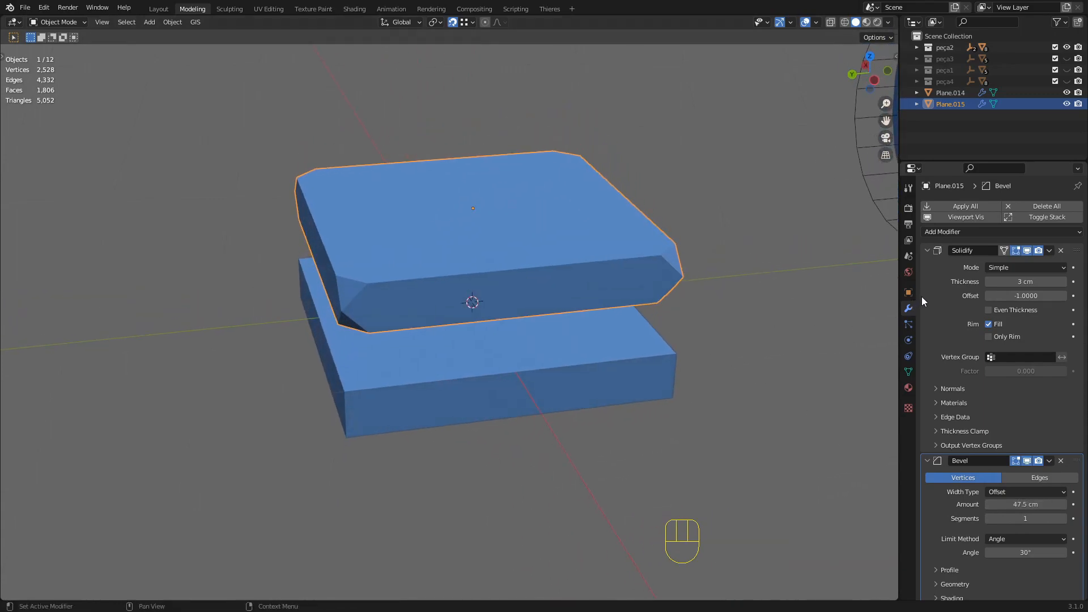
- Delete the lower, unbeveled plate and select the remaining beveled plate
middle_click_drag(559, 270, 564, 266)
left_click(477, 352)
key("Delete")
middle_click_drag(472, 355, 459, 322, "shift")
left_click(459, 322)
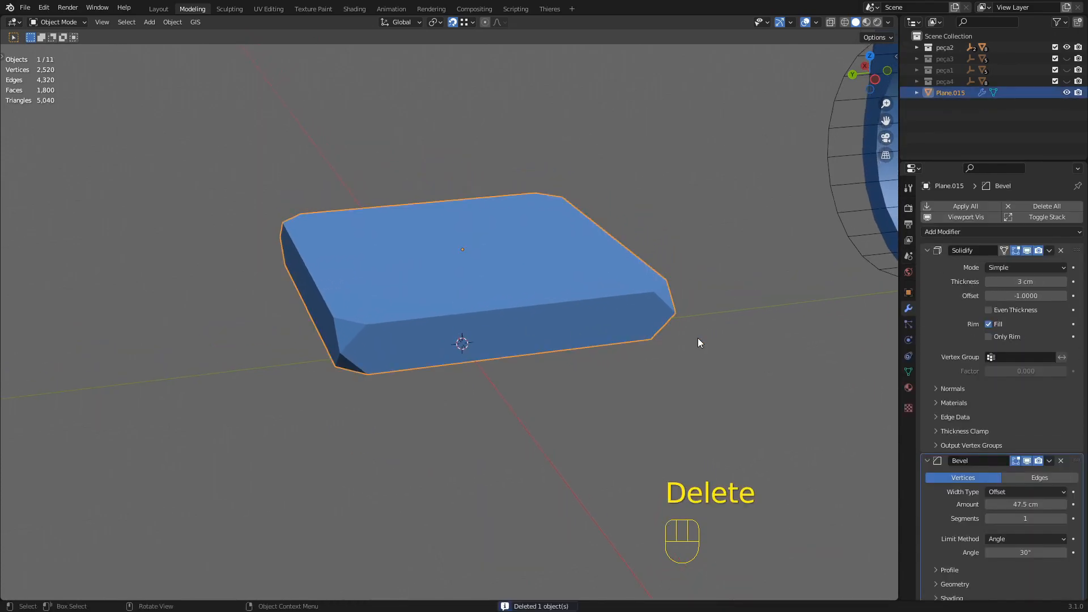
middle_click_drag(656, 287, 560, 304)
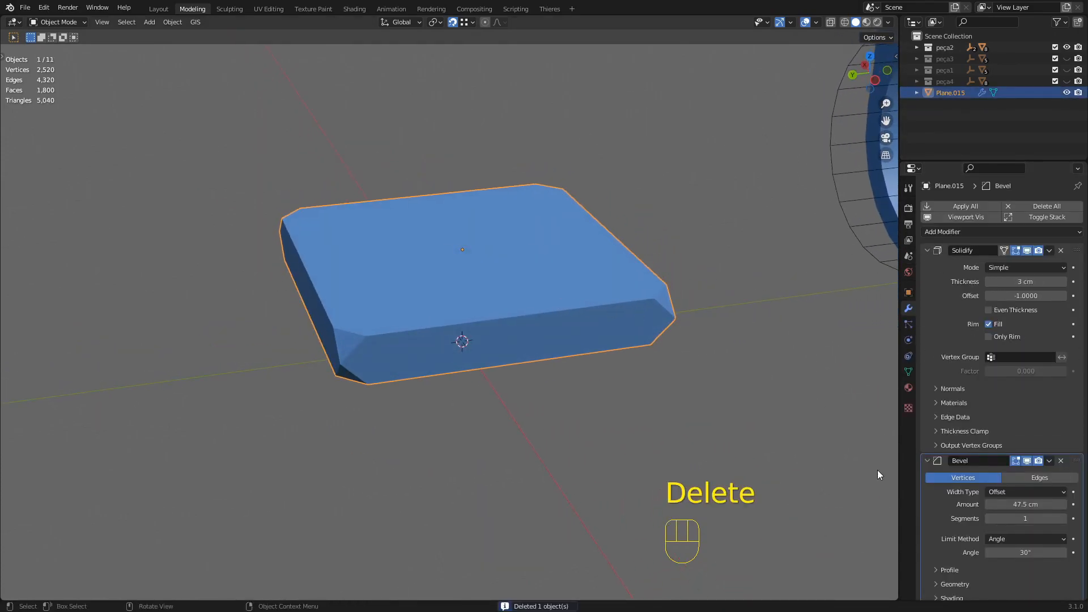
- Increase the plate's Bevel amount to 64.1 cm and inspect its cut corners
left_click_drag(1020, 504, 1032, 505, "shift")
middle_click_drag(609, 366, 423, 324)
middle_click_drag(457, 199, 536, 285)
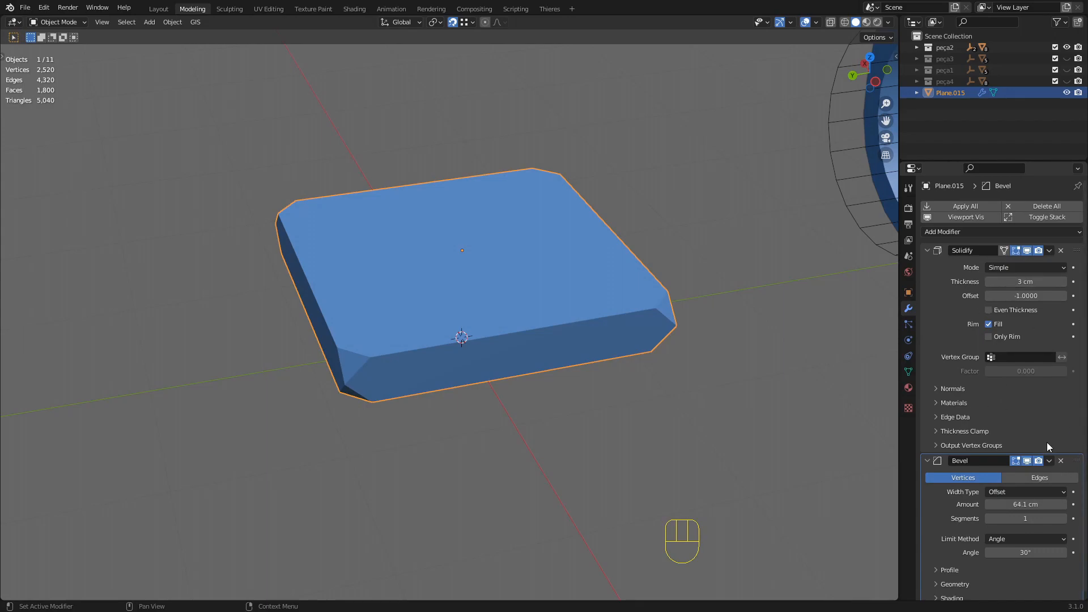
- Place the Bevel modifier above Solidify in the plate's stack and set its segments to 5
left_click_drag(1075, 460, 1063, 251)
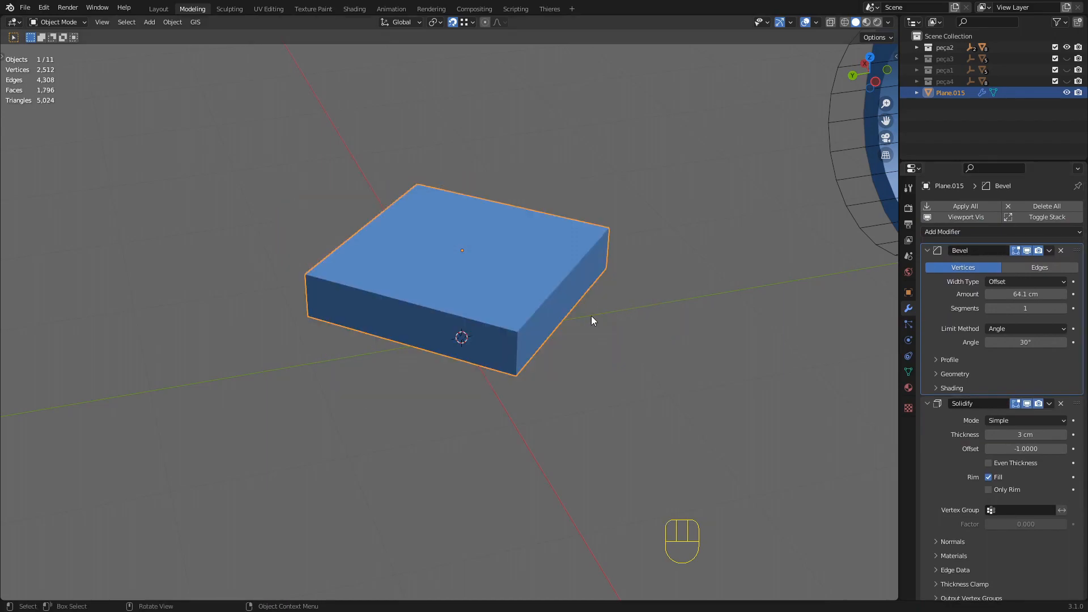
left_click(1063, 309)
left_click(1063, 308)
left_click(1063, 309)
left_click(1063, 309)
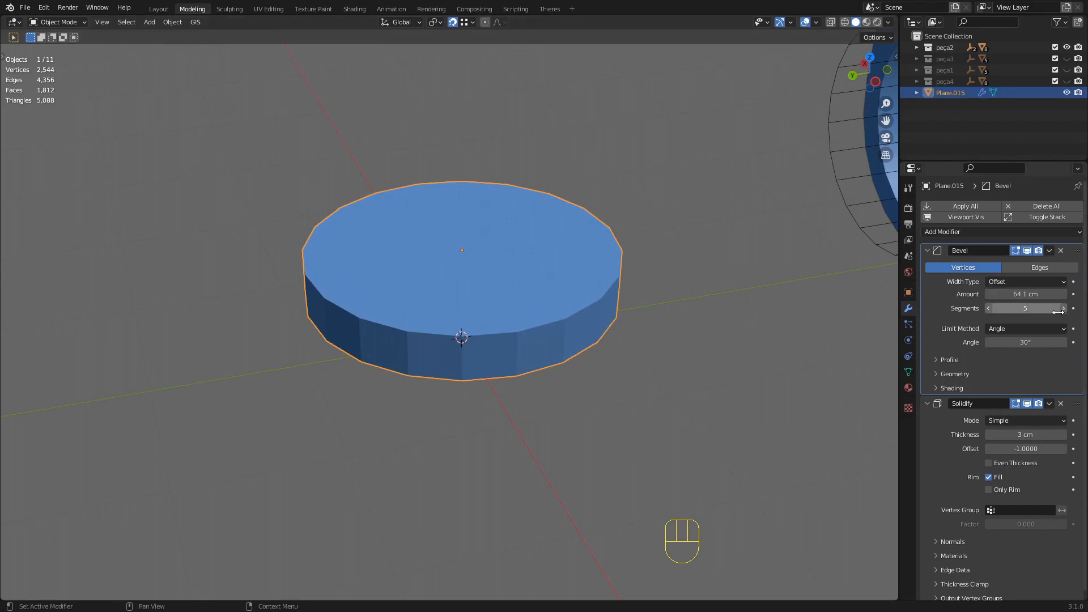
- Move the Bevel modifier back below Solidify and inspect the plate's rounded corners
left_click_drag(1079, 252, 1062, 467)
middle_click_drag(373, 337, 394, 341)
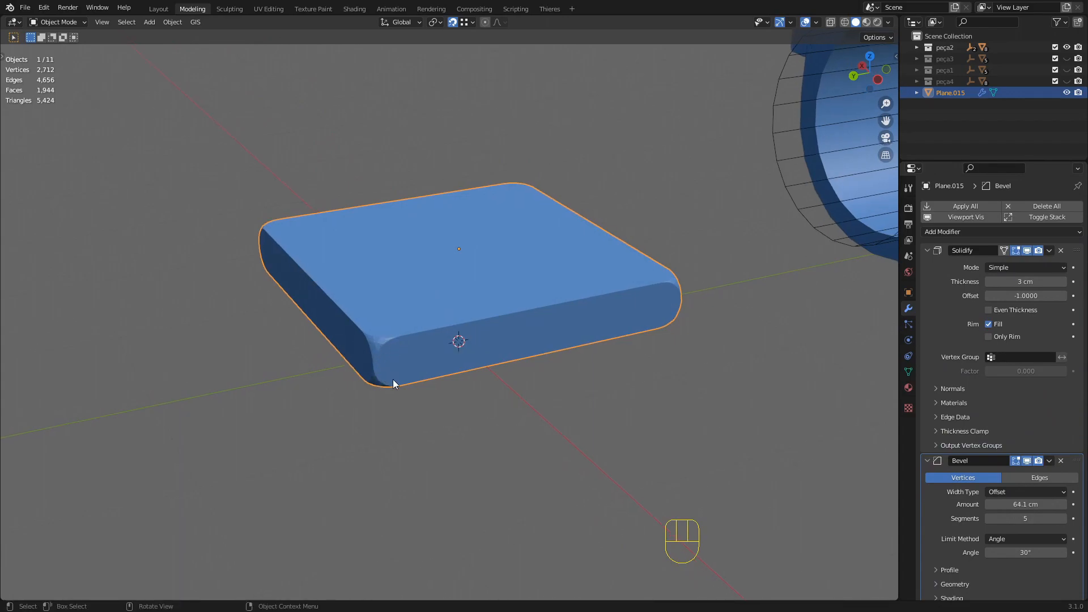
- Hide the plate's Bevel and Solidify effects in the viewport, inspect the flat plane, and show the Solidify thickness again
left_click(1027, 461)
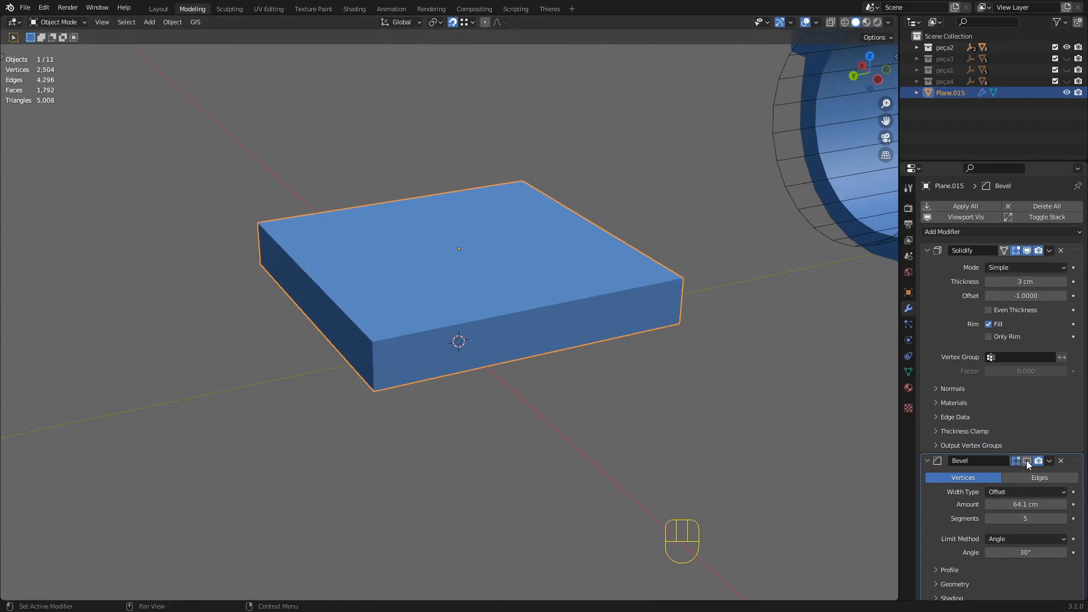
left_click(1027, 250)
middle_click_drag(476, 351, 492, 344)
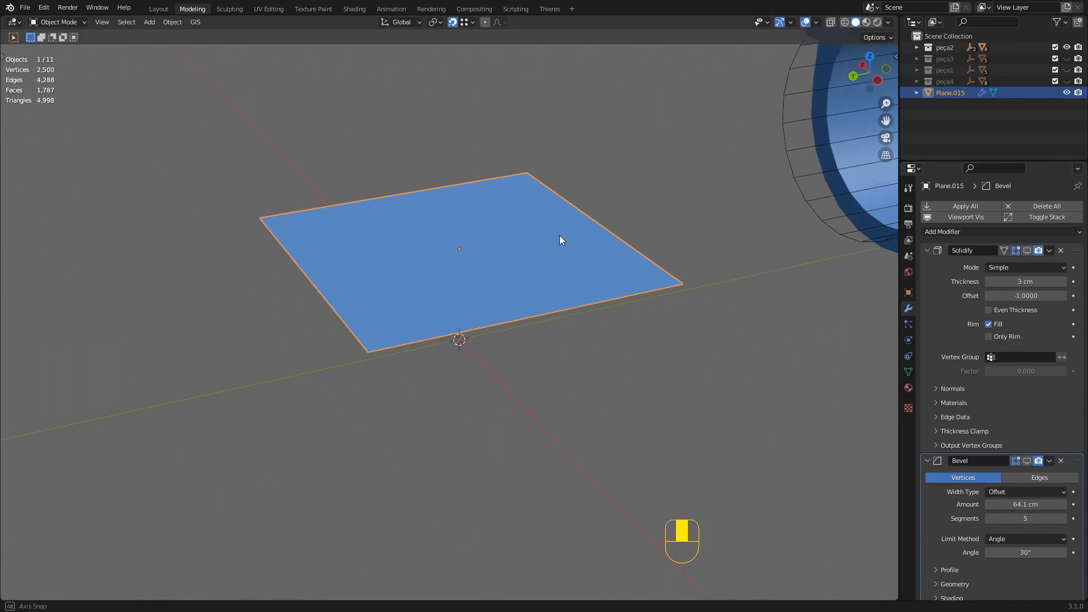
middle_click_drag(562, 237, 534, 247)
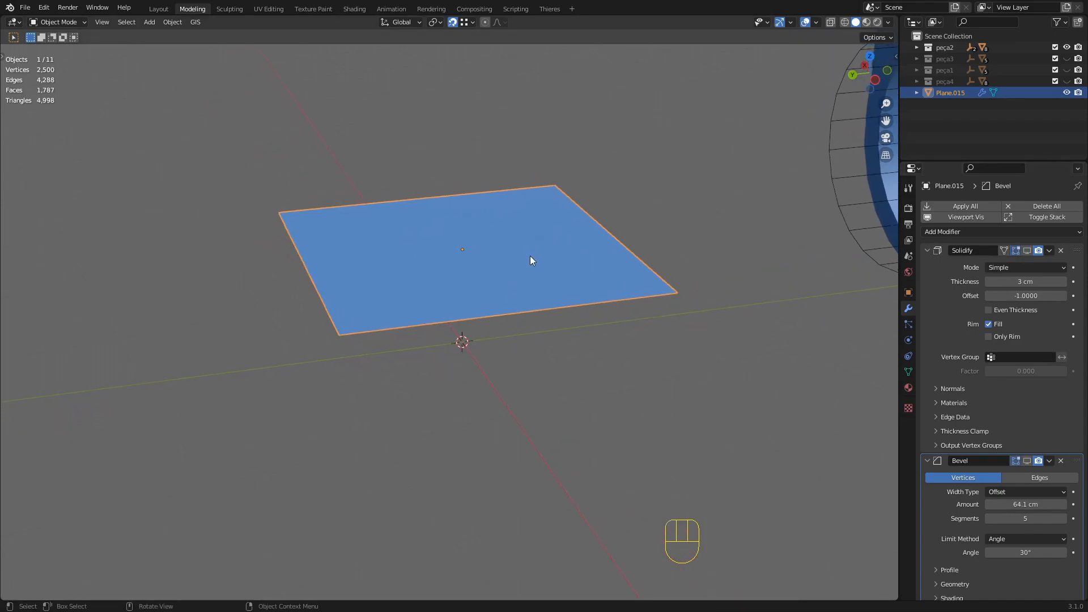
left_click(1028, 251)
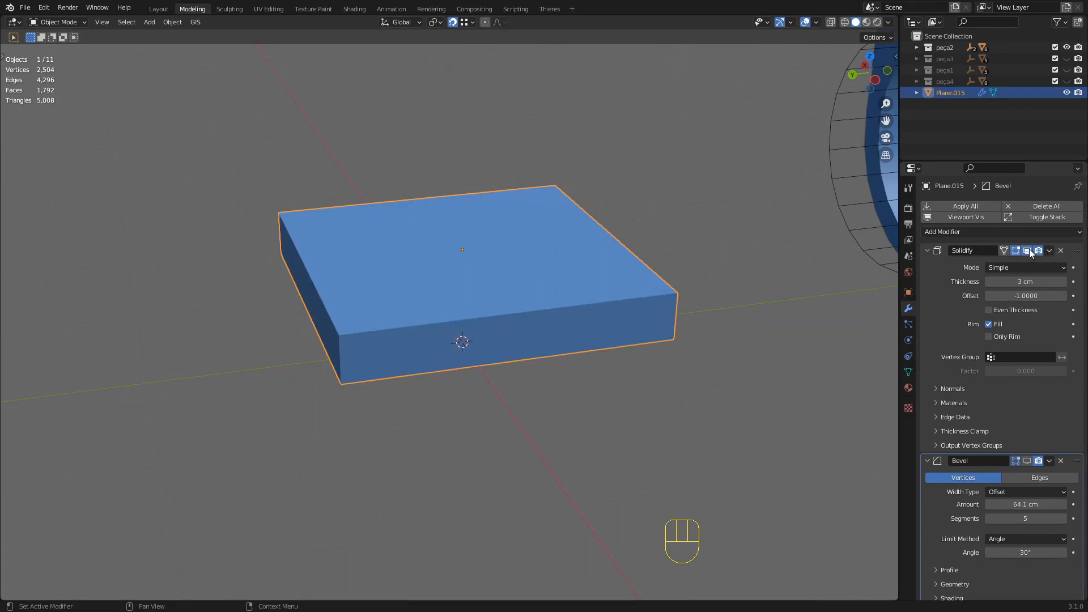
middle_click_drag(466, 334, 472, 331)
scroll(472, 330, "up", 1)
middle_click_drag(384, 332, 378, 308, "shift")
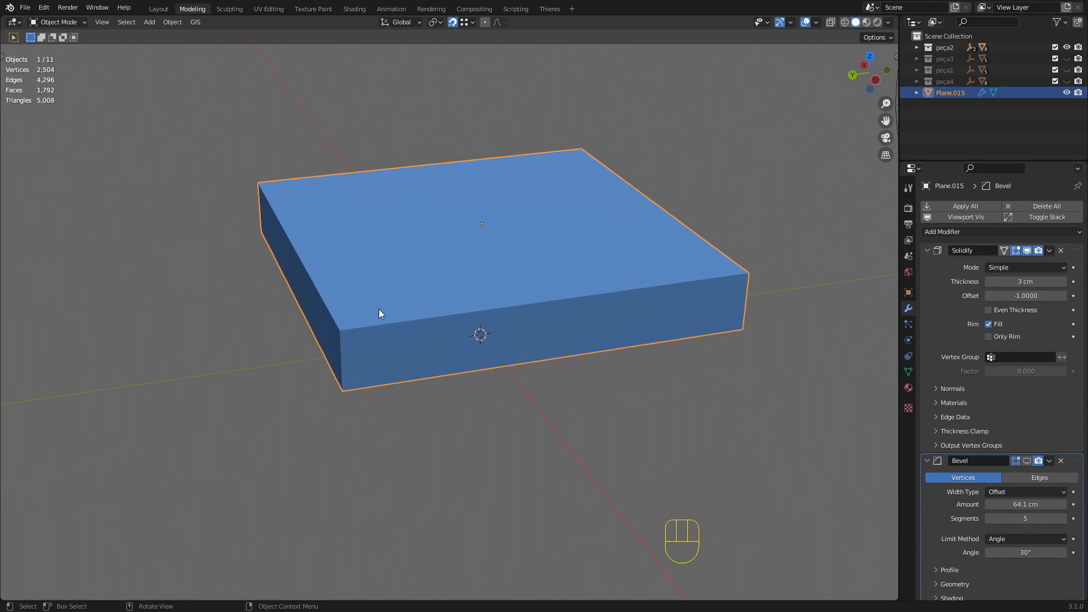
- Hide Solidify, enter Edit Mode on the plate, and show Solidify again to compare the base face with the generated thickness
left_click(1027, 251)
key("Tab")
middle_click_drag(346, 185, 572, 241)
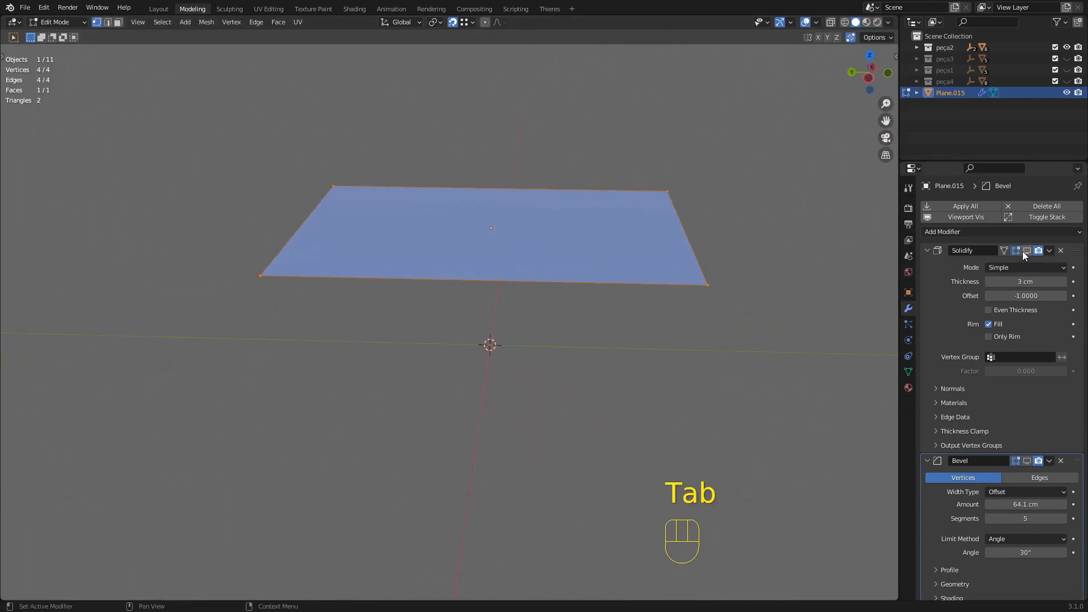
left_click(1026, 250)
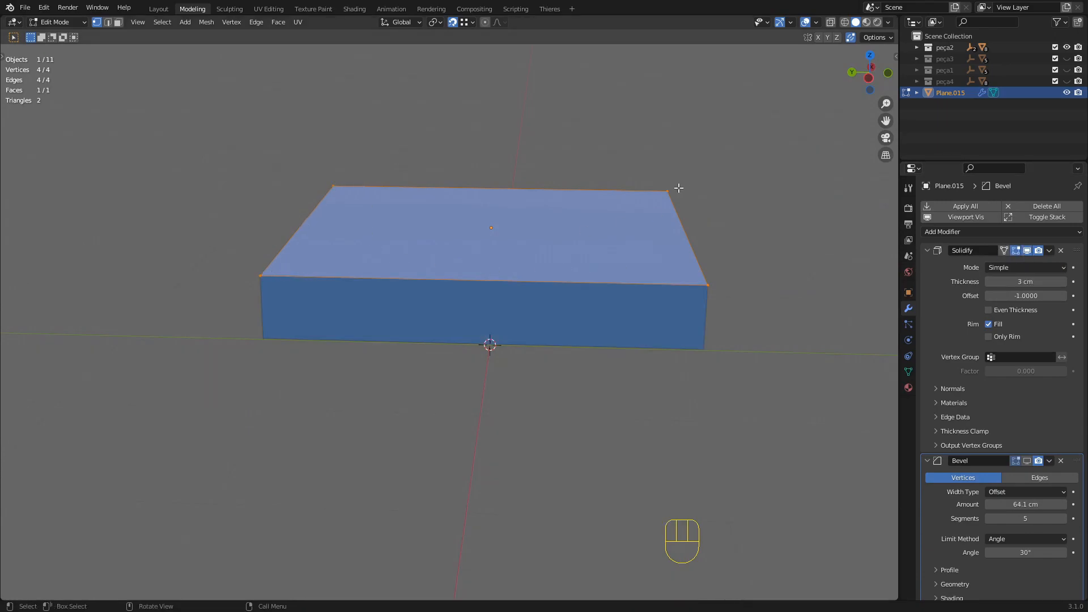
middle_click_drag(698, 297, 684, 255)
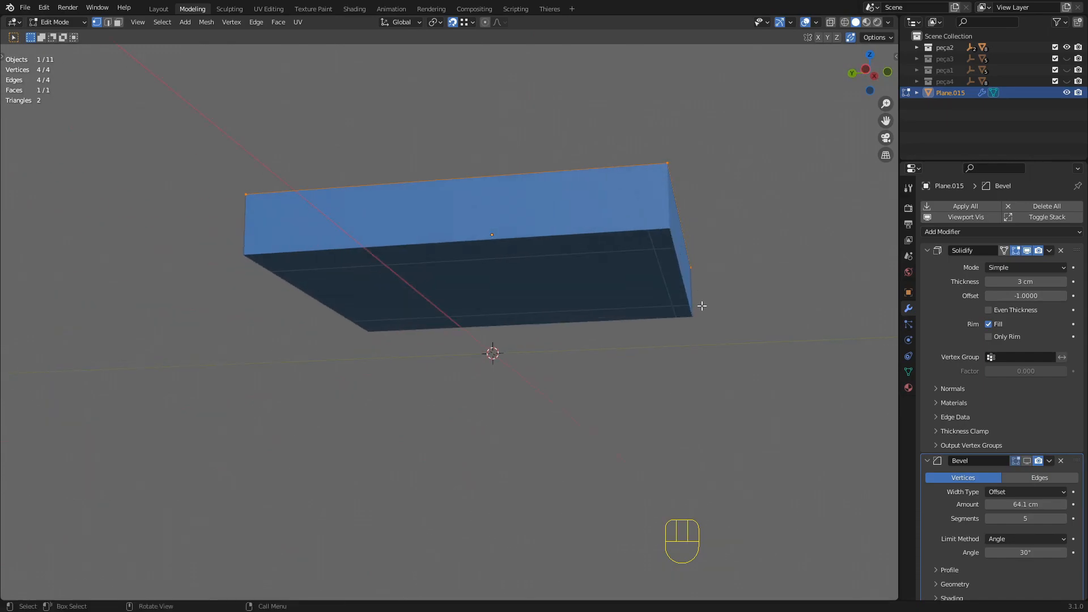
middle_click_drag(365, 270, 493, 307)
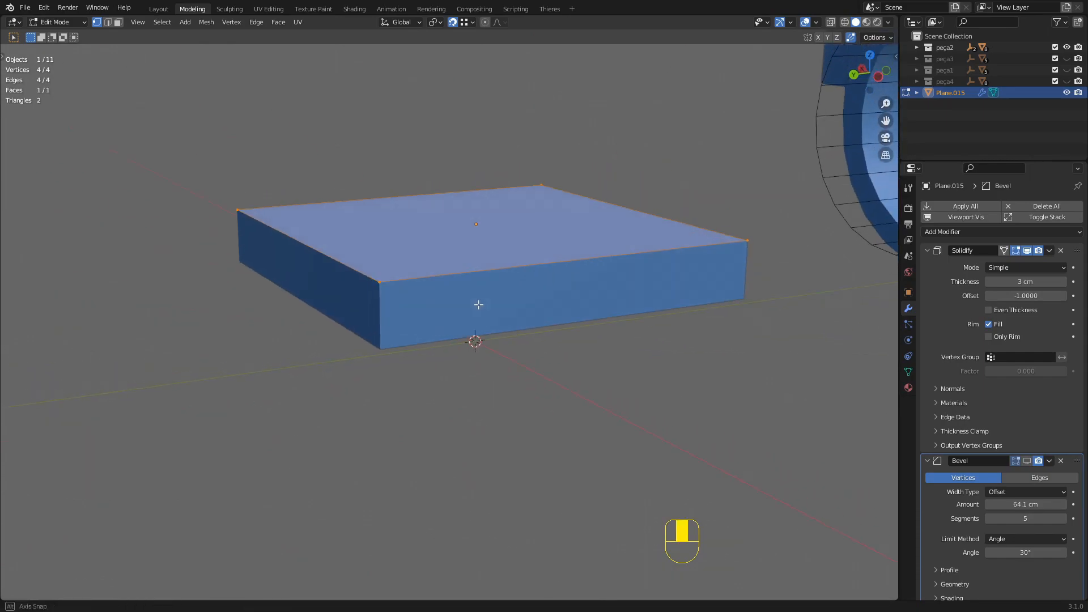
- Show the plate's Bevel again, return to Object Mode and place Bevel above Solidify in the modifier stack
left_click(1027, 461)
middle_click_drag(397, 347, 562, 298, "alt")
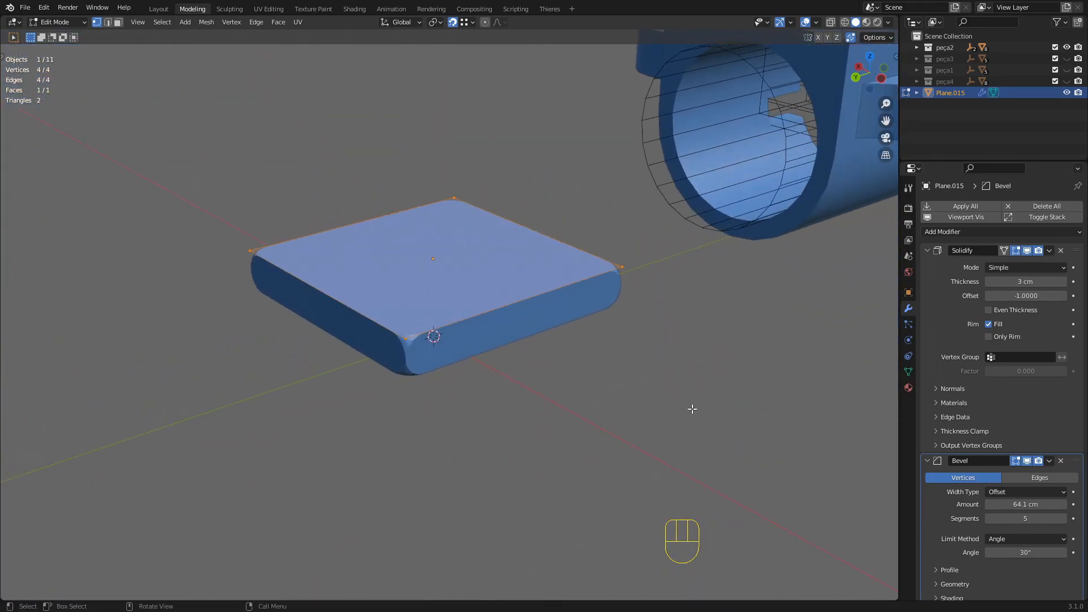
key("Tab")
left_click_drag(1077, 463, 995, 261)
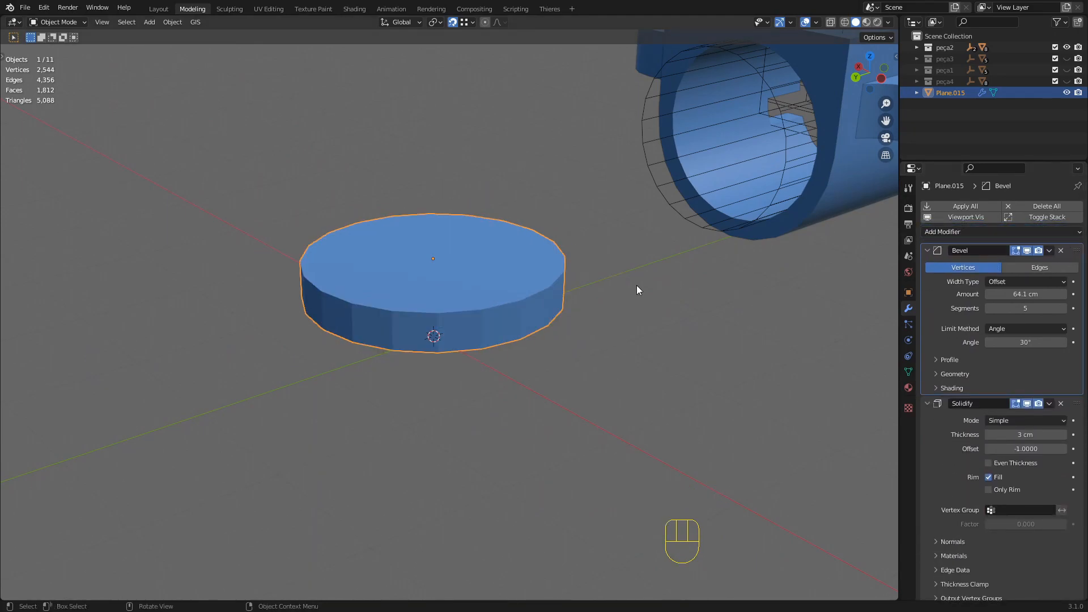
scroll(444, 268, "up", 1)
- Hide both plate modifiers, then show Bevel followed by Solidify to examine how each one builds the round plate
left_click(1026, 403)
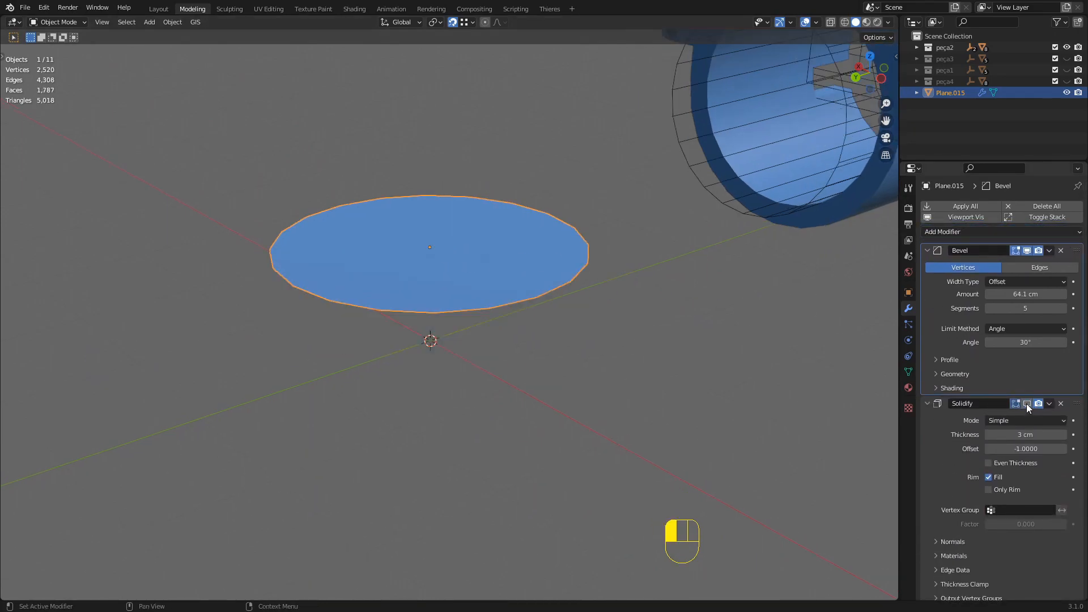
left_click(1026, 250)
middle_click_drag(519, 263, 707, 291)
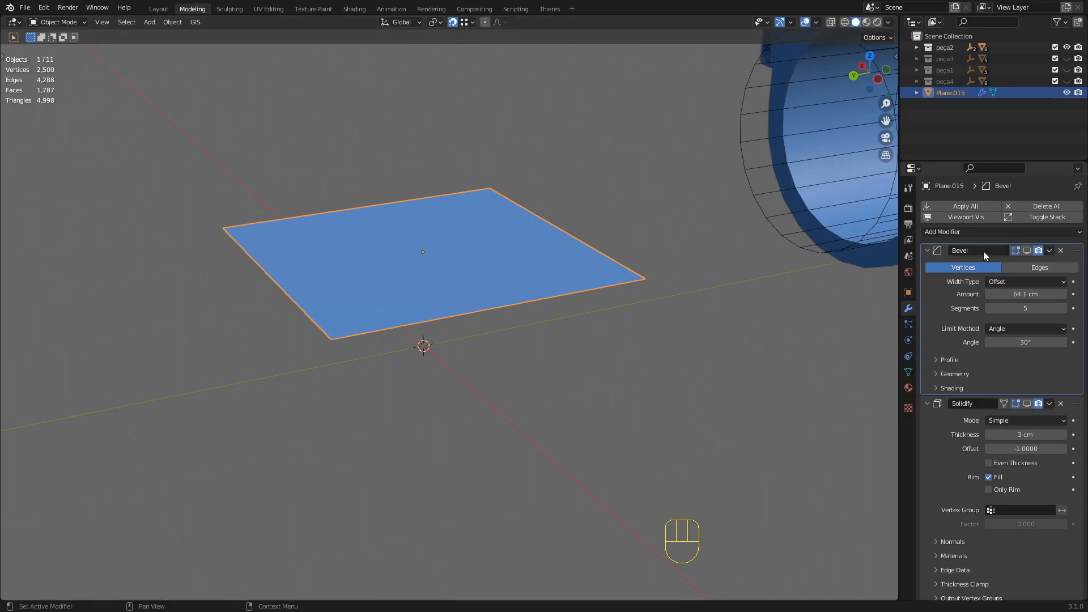
left_click(1027, 251)
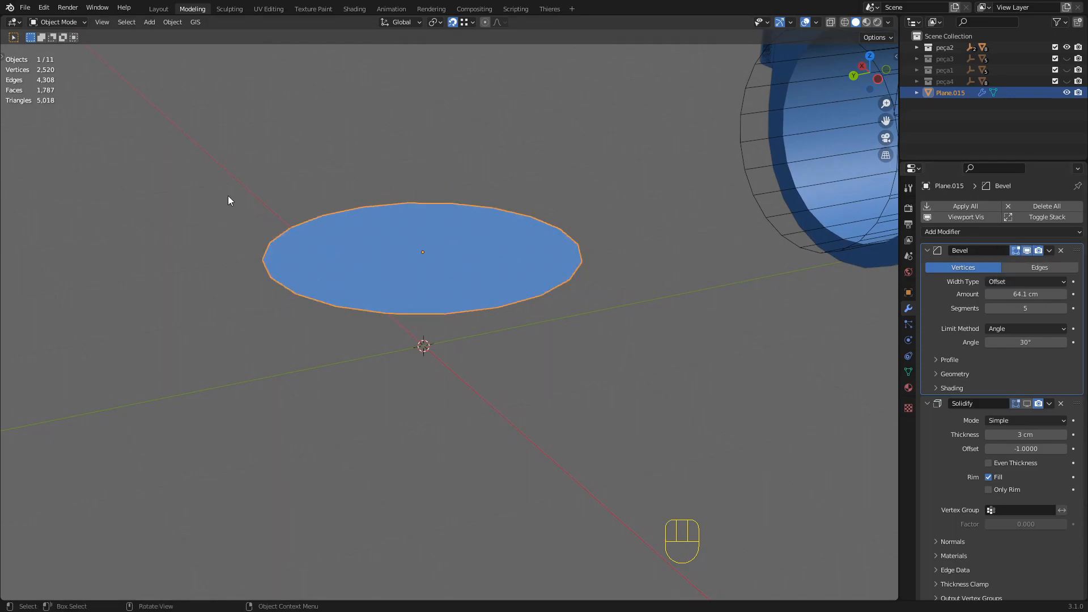
middle_click_drag(477, 202, 549, 206)
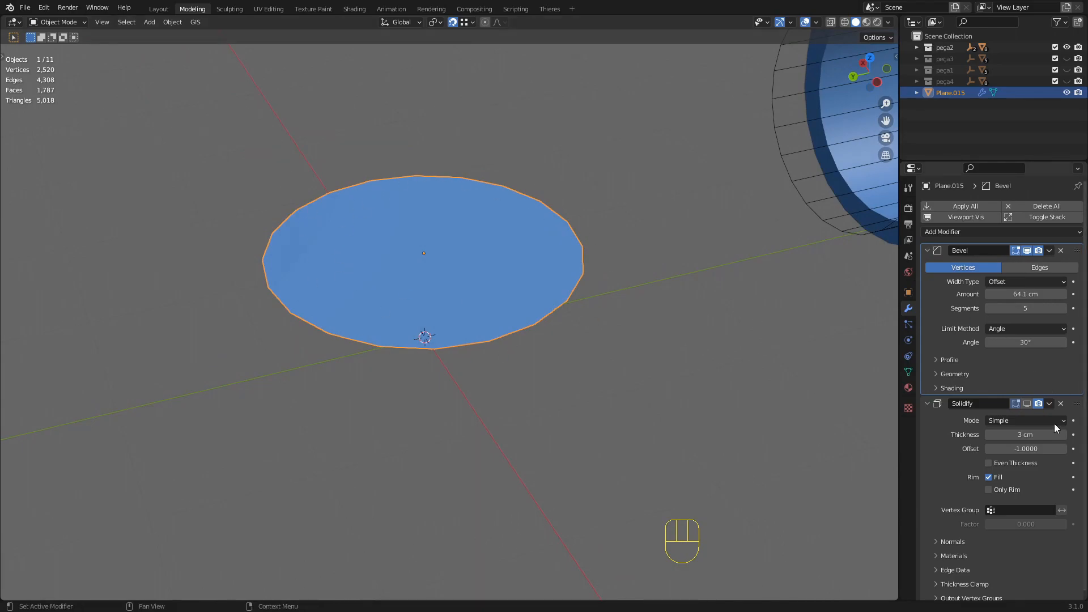
left_click(1027, 403)
middle_click_drag(556, 326, 442, 284)
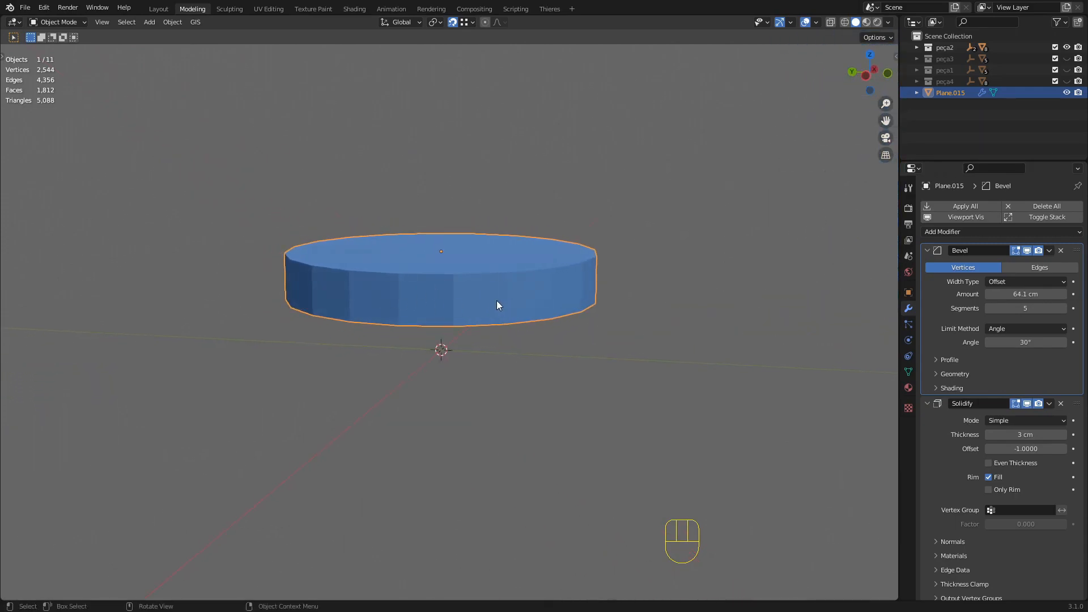
middle_click_drag(316, 242, 569, 276)
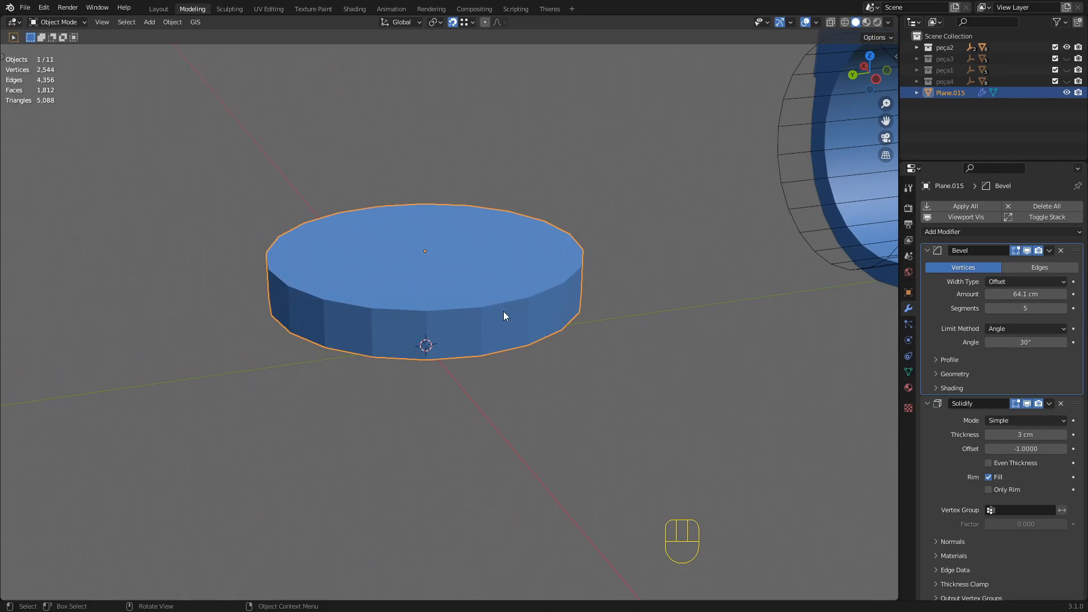
- Delete the round test plate and show the peça4 collection again
scroll(503, 311, "down", 4)
middle_click_drag(456, 281, 499, 293)
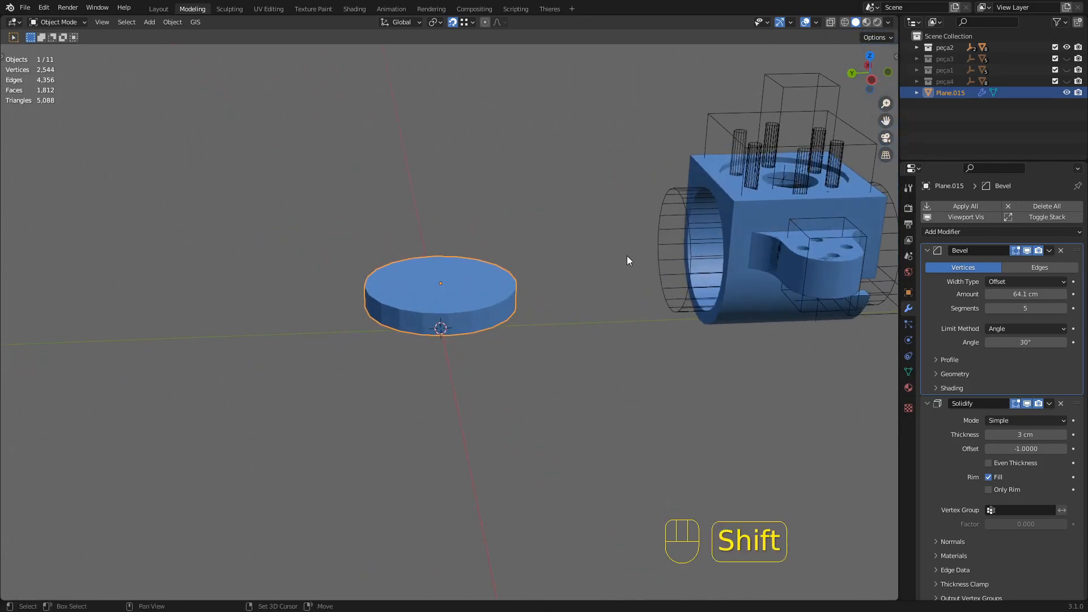
middle_click_drag(637, 249, 667, 323)
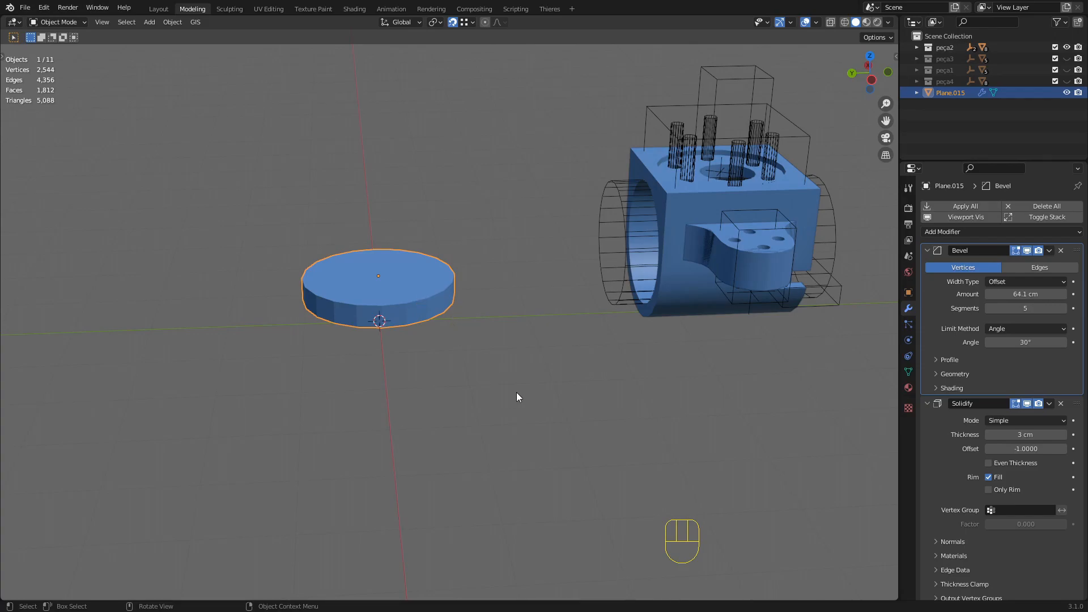
key("Delete")
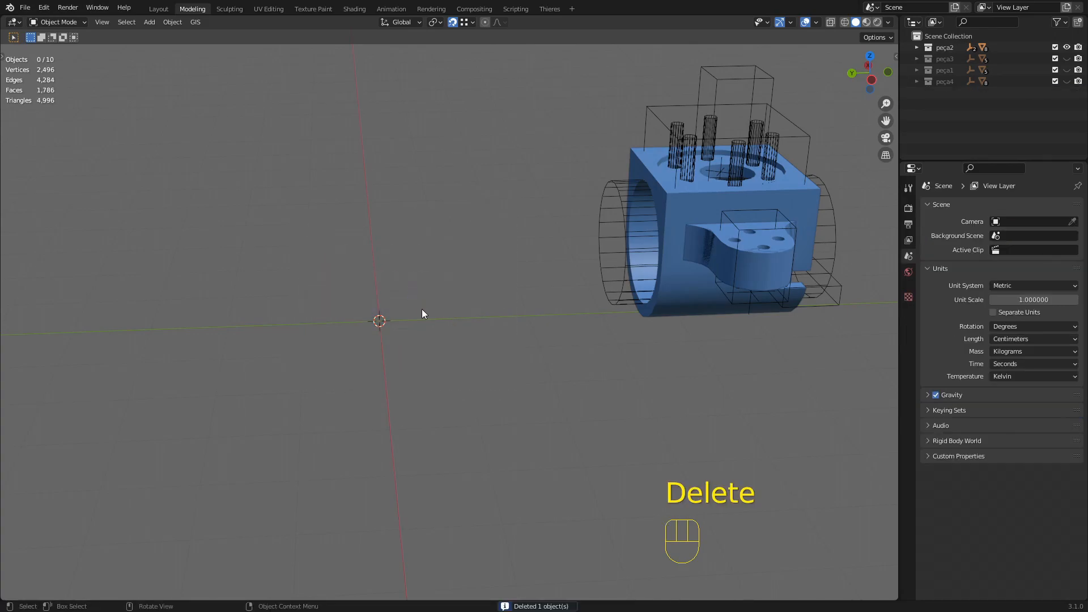
left_click(1066, 81)
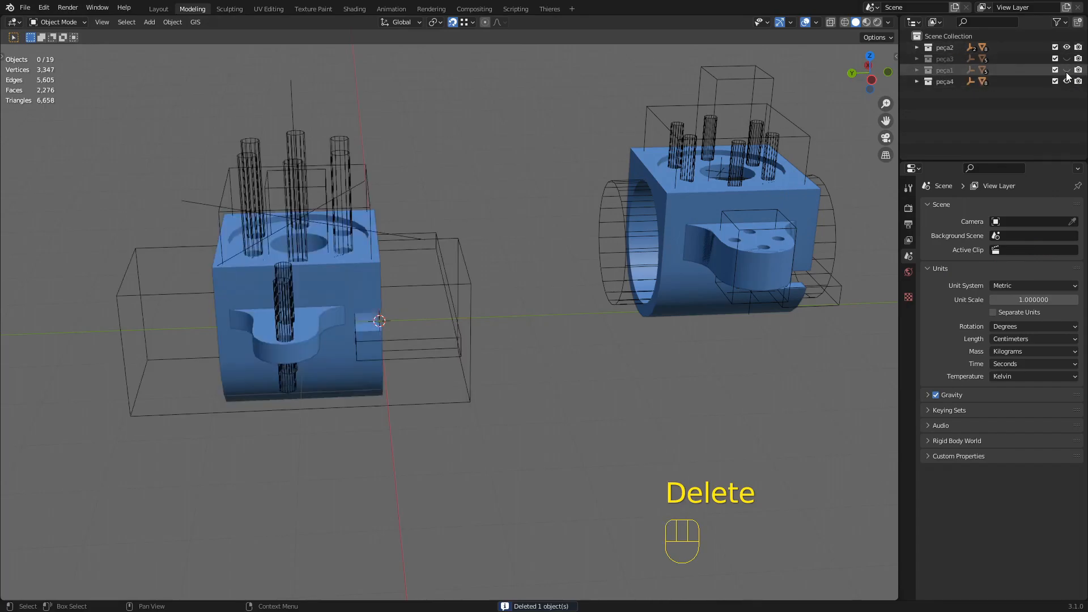
- Snap the 3D cursor to the centre of peça4's main block and select the side tab
middle_click_drag(165, 272, 272, 278)
middle_click_drag(271, 278, 362, 243, "shift")
scroll(468, 321, "up", 4)
middle_click_drag(467, 320, 494, 340)
middle_click_drag(494, 340, 467, 332, "shift")
scroll(526, 300, "down", 3)
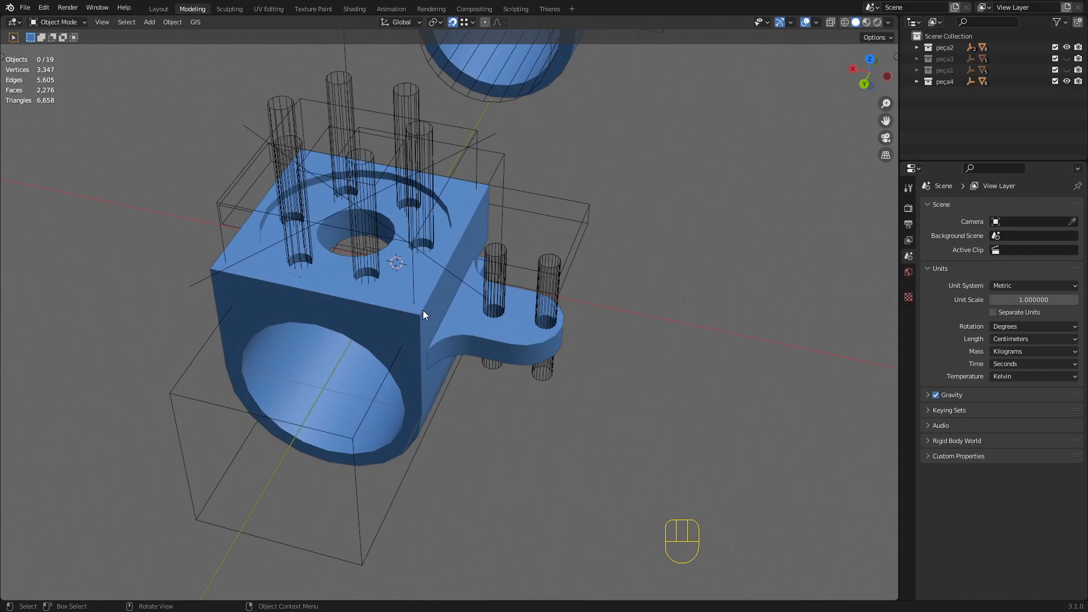
left_click(476, 334)
middle_click_drag(556, 346, 459, 320, "shift")
middle_click_drag(396, 301, 678, 450)
left_click(381, 295)
left_click(454, 292)
left_click(676, 446)
mouse_move(496, 361)
middle_mouse_down()
mouse_move(506, 345)
mouse_move(492, 361)
middle_mouse_up()
left_click(507, 343)
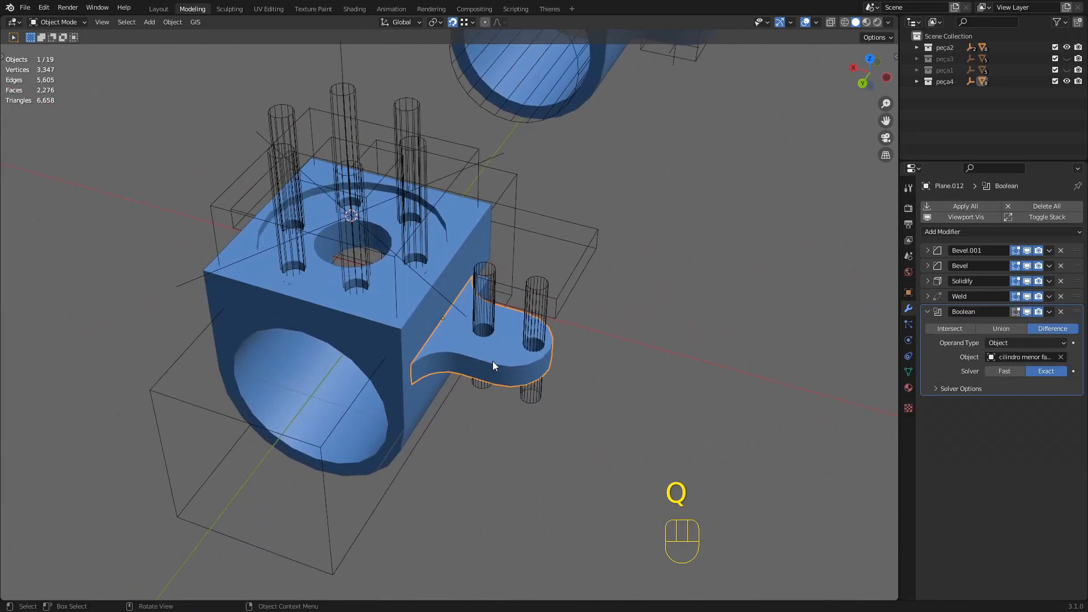
- Hide all of the side tab's modifiers in the viewport, then show them again one by one from Bevel.001 down to Boolean
scroll(492, 361, "up", 3)
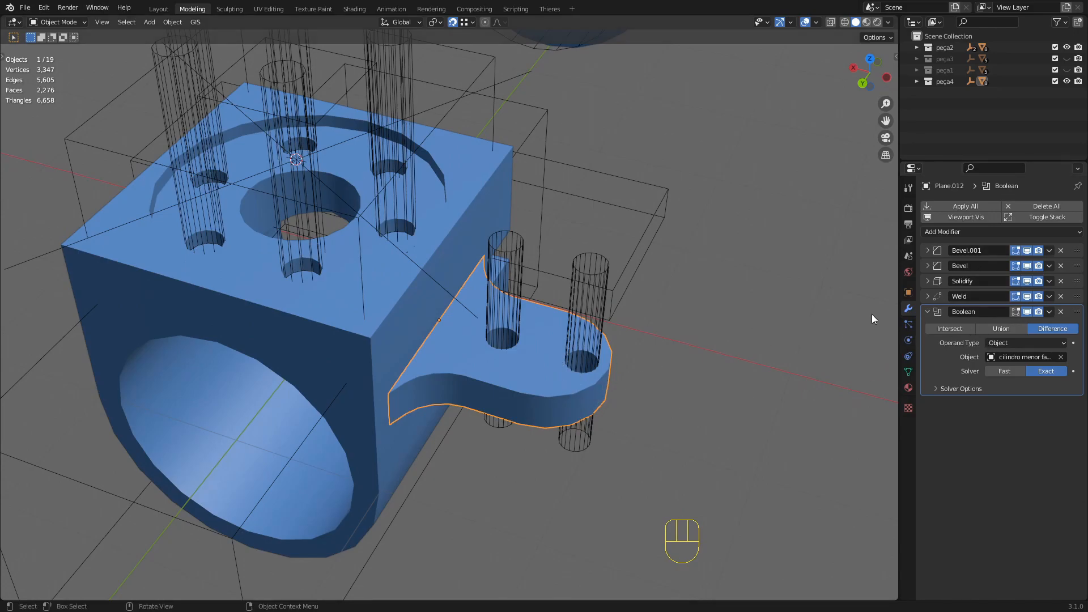
left_click_drag(1027, 311, 1028, 251)
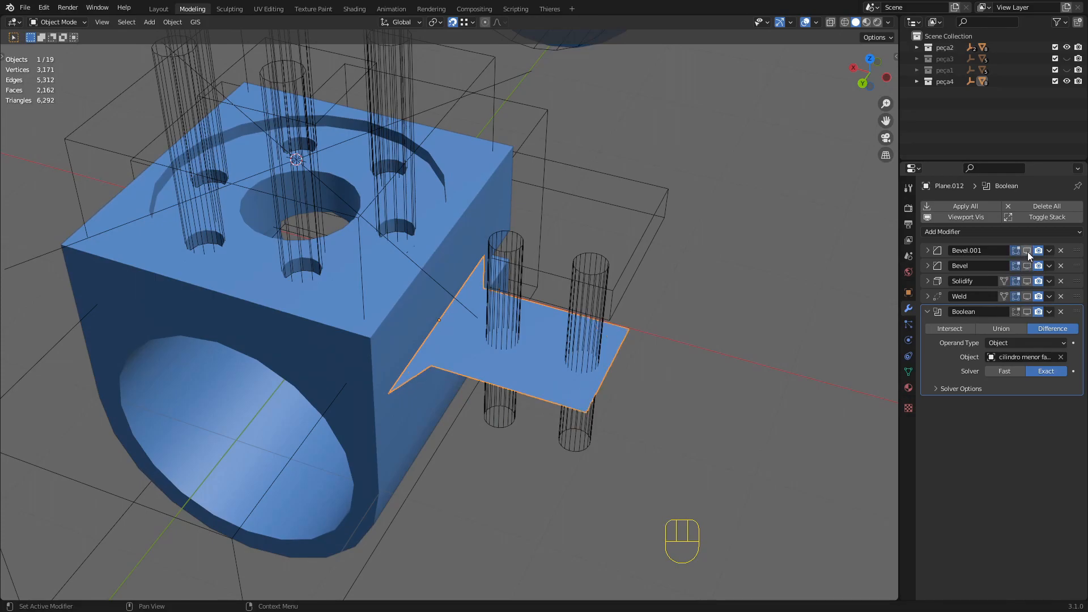
left_click(1026, 251)
left_click(1027, 266)
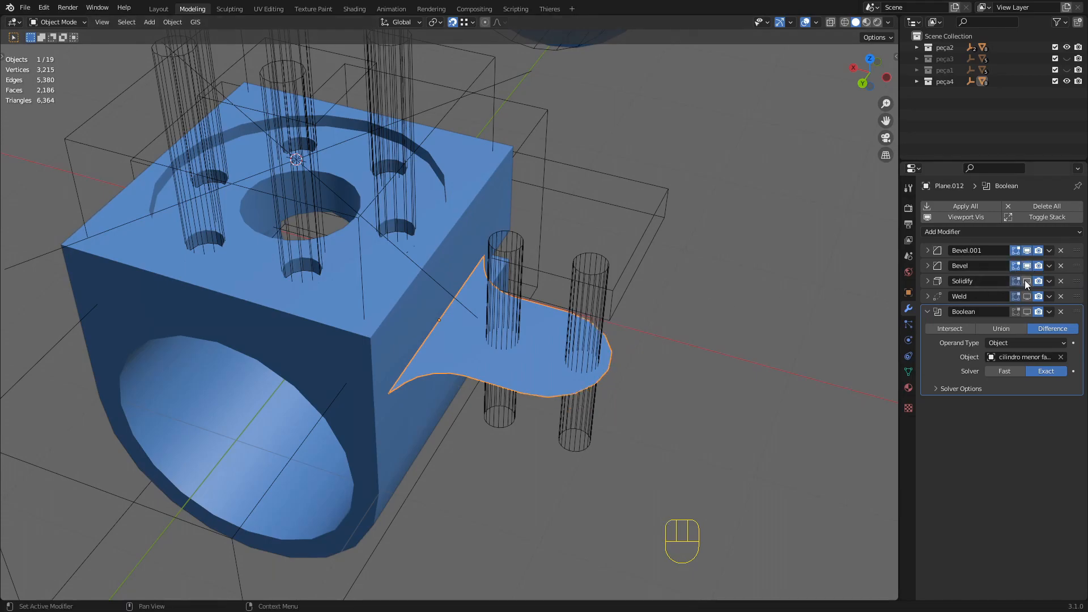
left_click(1026, 281)
left_click(1026, 297)
left_click(1026, 312)
middle_click_drag(453, 400, 480, 390)
scroll(480, 390, "up", 3)
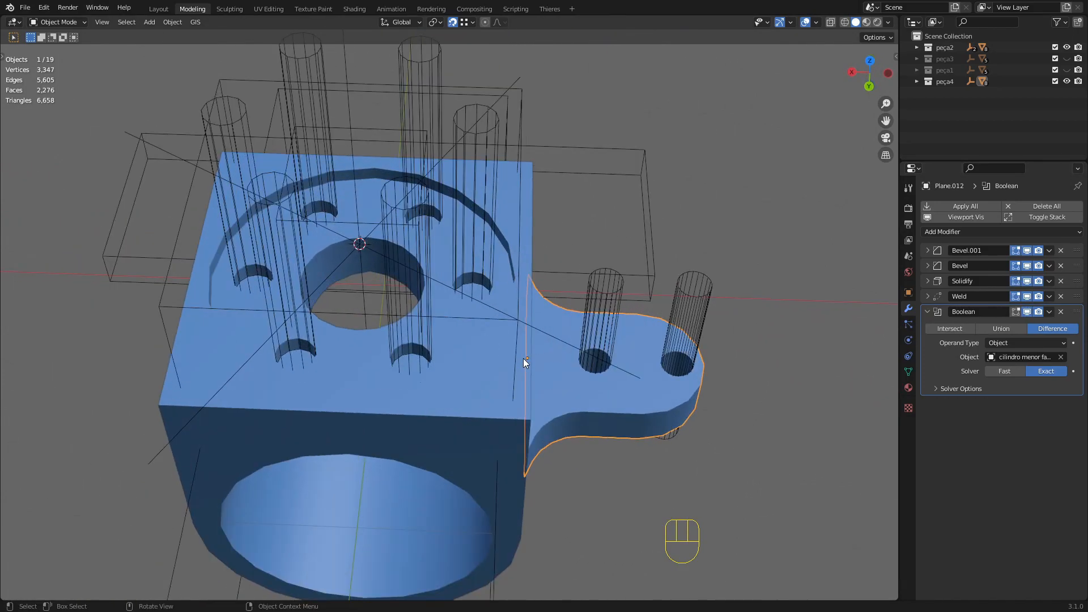
- Set the side tab's origin to the 3D cursor and add a Mirror modifier on the X axis
middle_click_drag(523, 358, 493, 372)
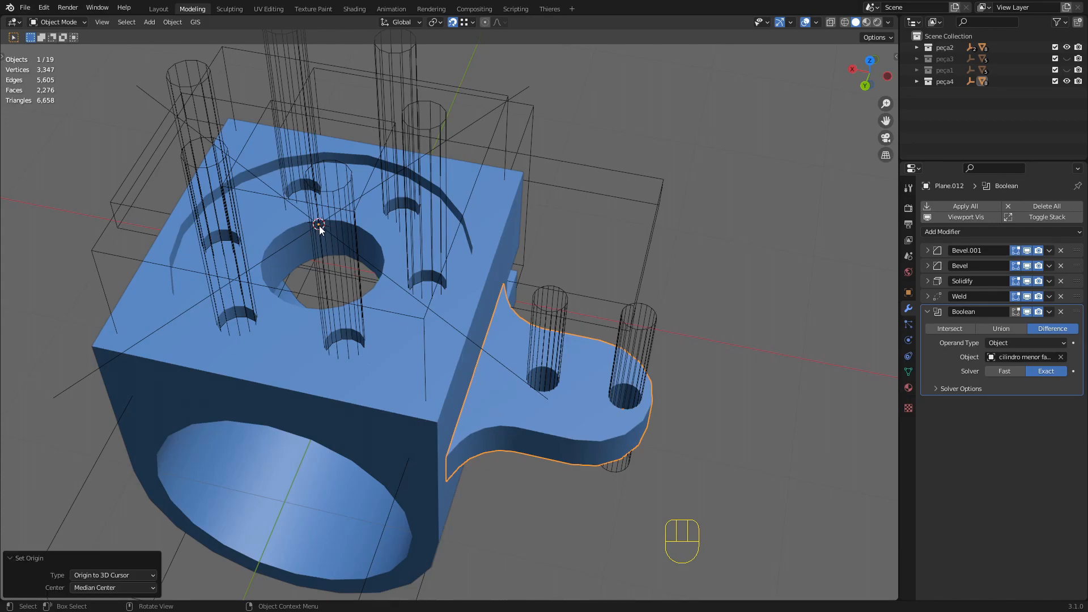
scroll(362, 263, "down", 4)
left_click(985, 232)
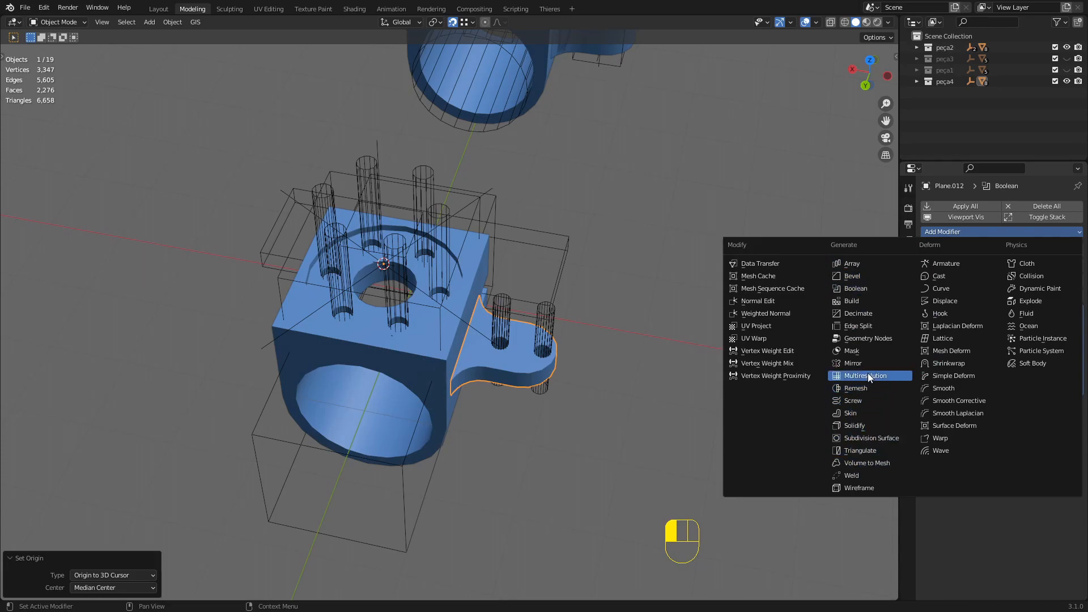
left_click(856, 363)
middle_click_drag(652, 361, 560, 362)
scroll(304, 340, "up", 3)
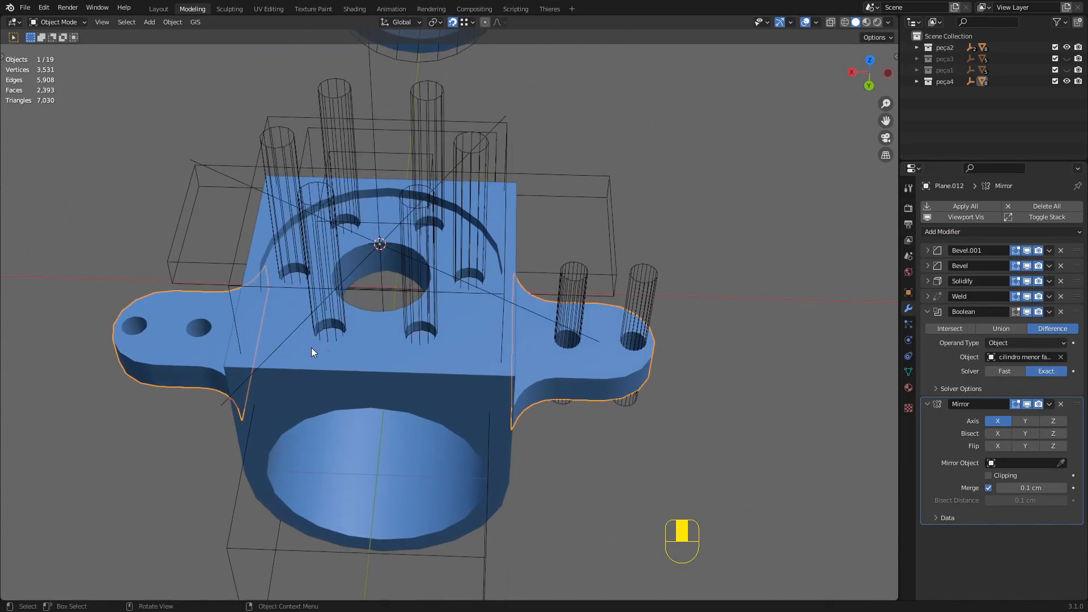
middle_click_drag(377, 315, 512, 358)
middle_click_drag(572, 317, 545, 320)
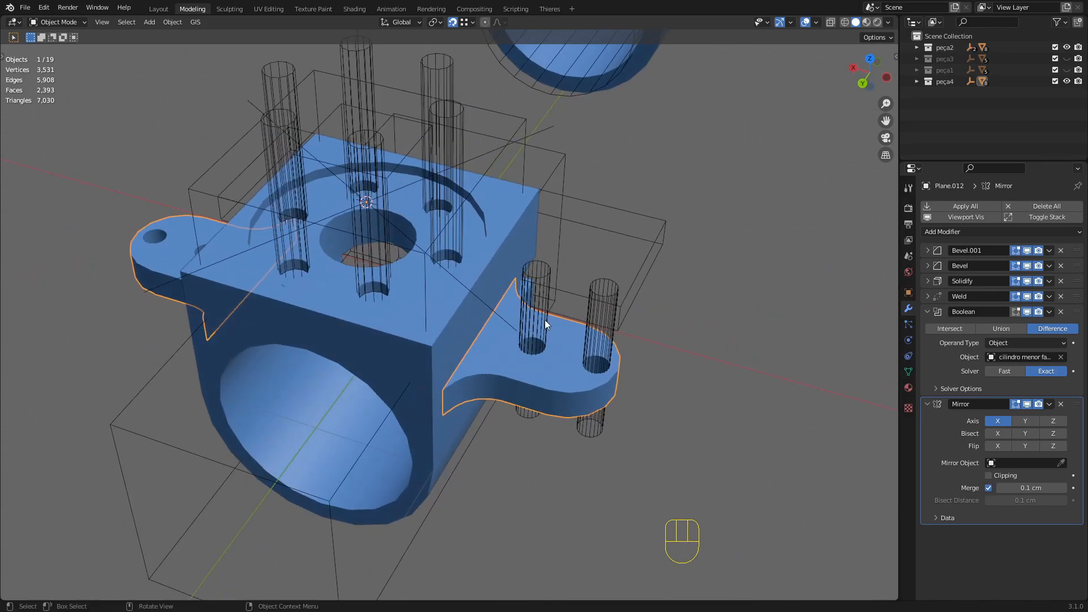
- Collapse the tab's Boolean and Mirror modifiers, place Mirror above Boolean in the stack, and inspect both tabs
left_click(927, 311)
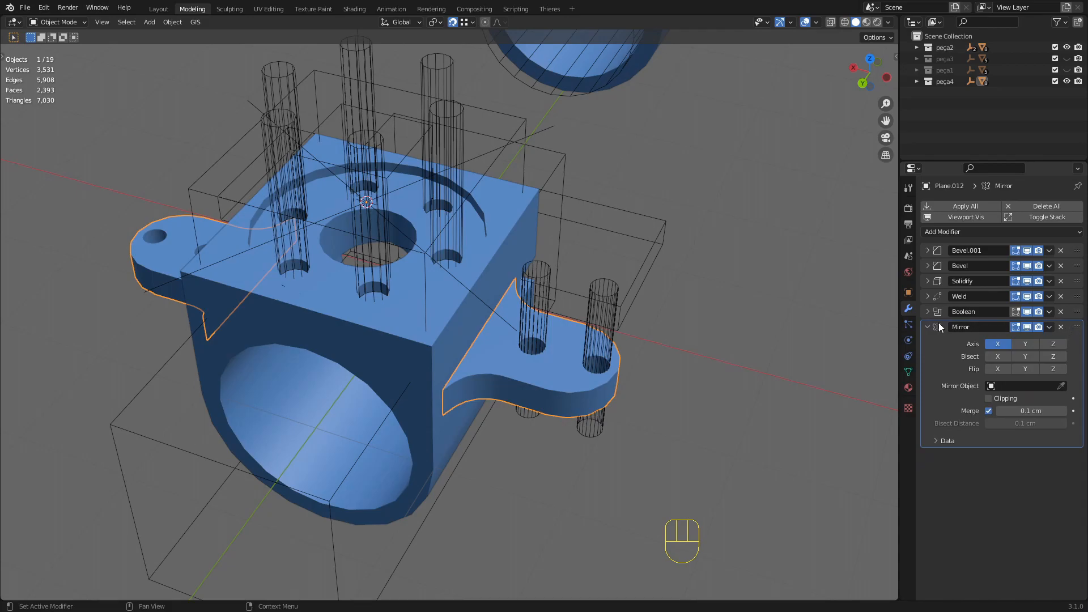
left_click(941, 327)
left_click_drag(1076, 329, 1078, 310)
middle_click_drag(312, 277, 277, 317)
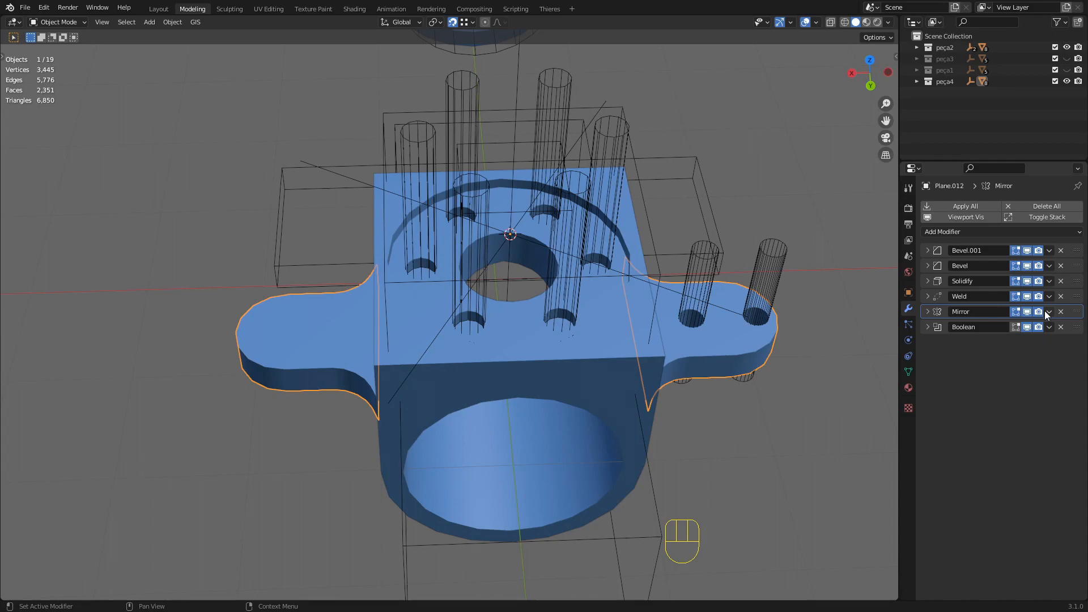
middle_click_drag(979, 395, 760, 367)
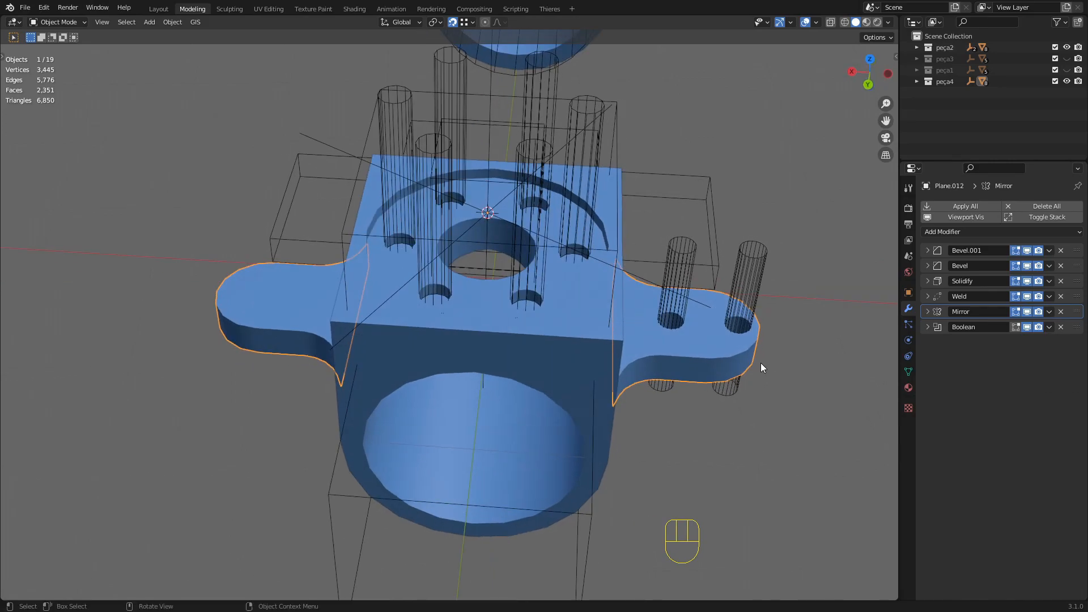
middle_click_drag(646, 364, 597, 359, "shift")
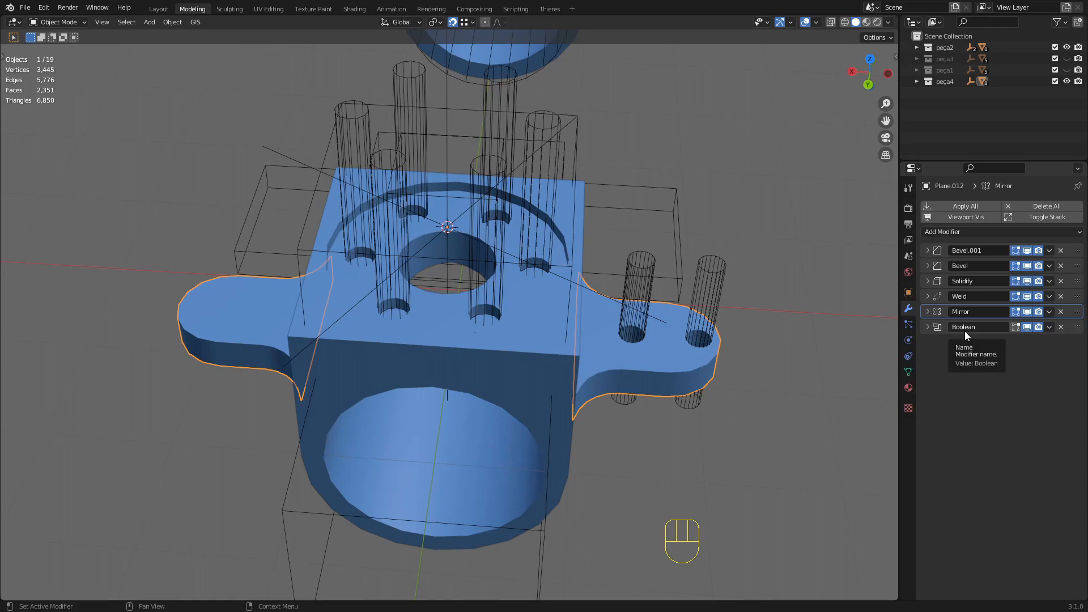
- Toggle the side tab's Boolean in the viewport off and on, then check the modifiers of its hole-cutting cylinders and reselect the tab
left_click(1027, 327)
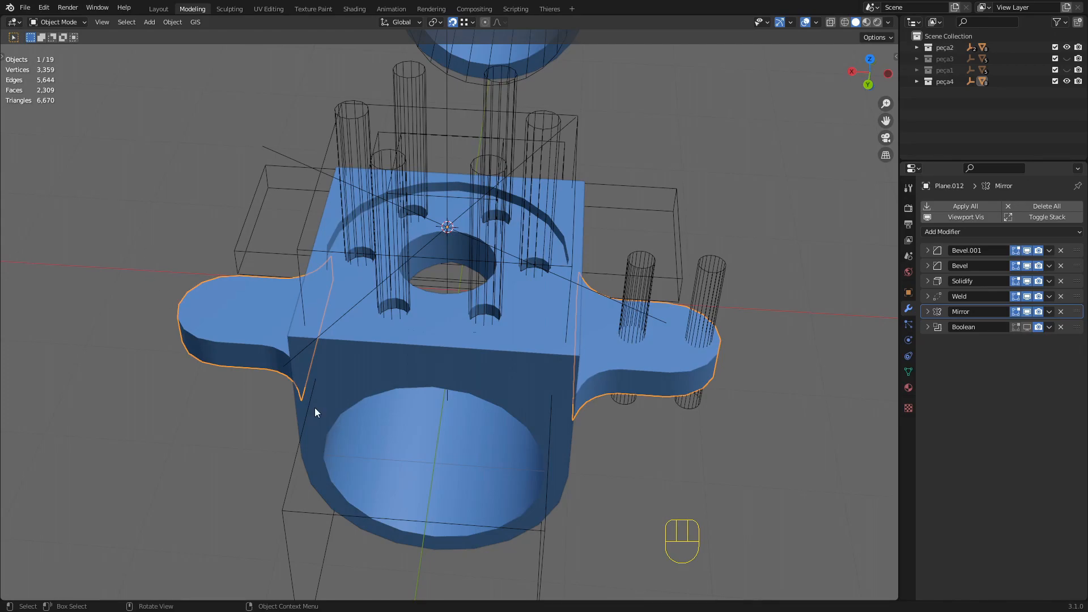
left_click(1028, 329)
middle_click_drag(662, 365, 648, 287)
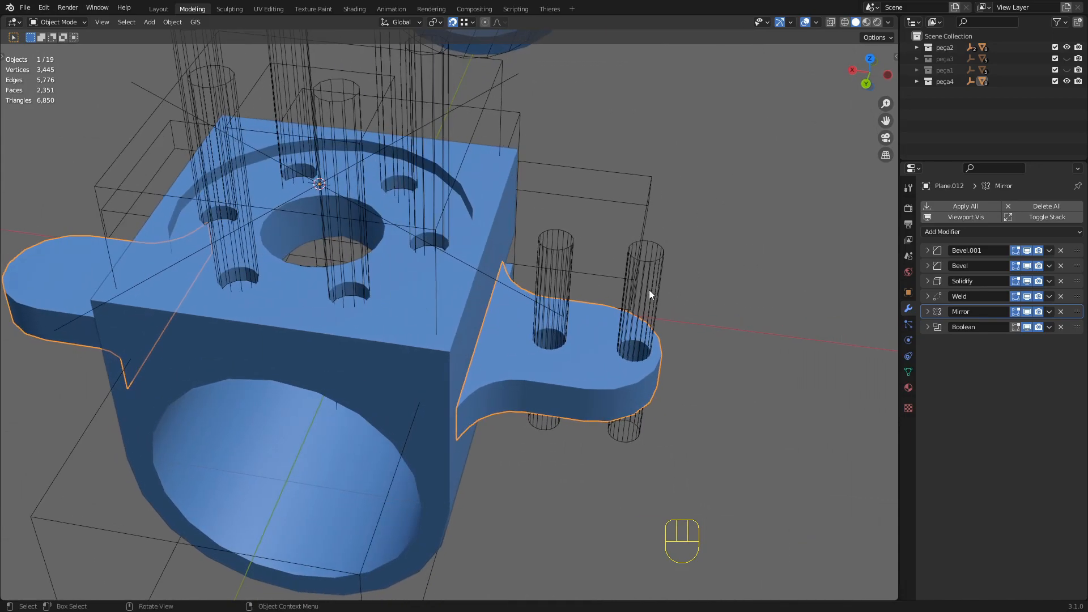
left_click(651, 267)
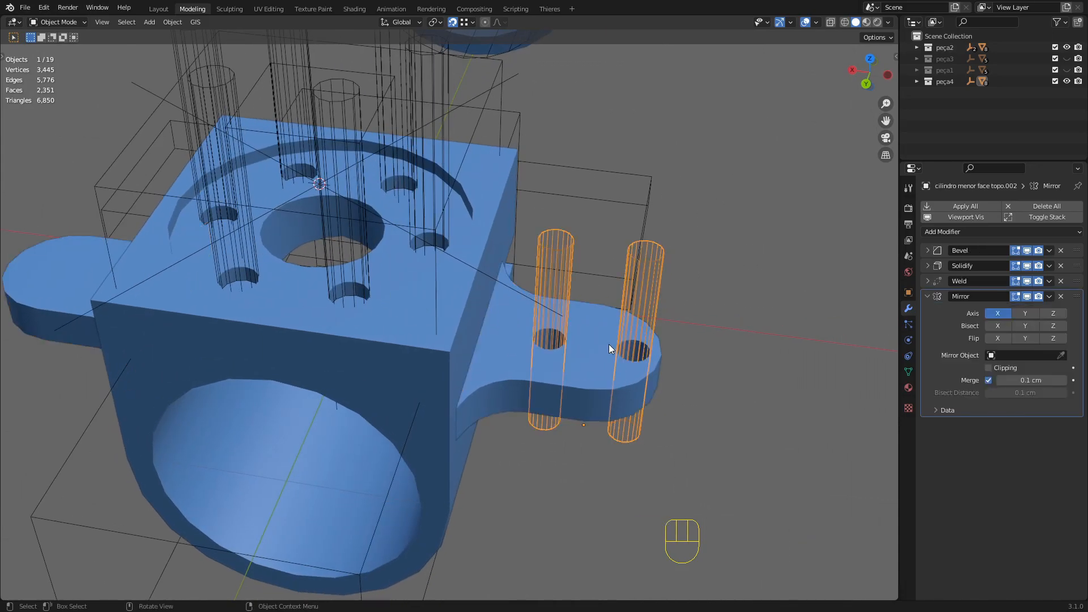
scroll(612, 348, "down", 4)
scroll(593, 347, "up", 4)
middle_click_drag(571, 352, 631, 313, "shift")
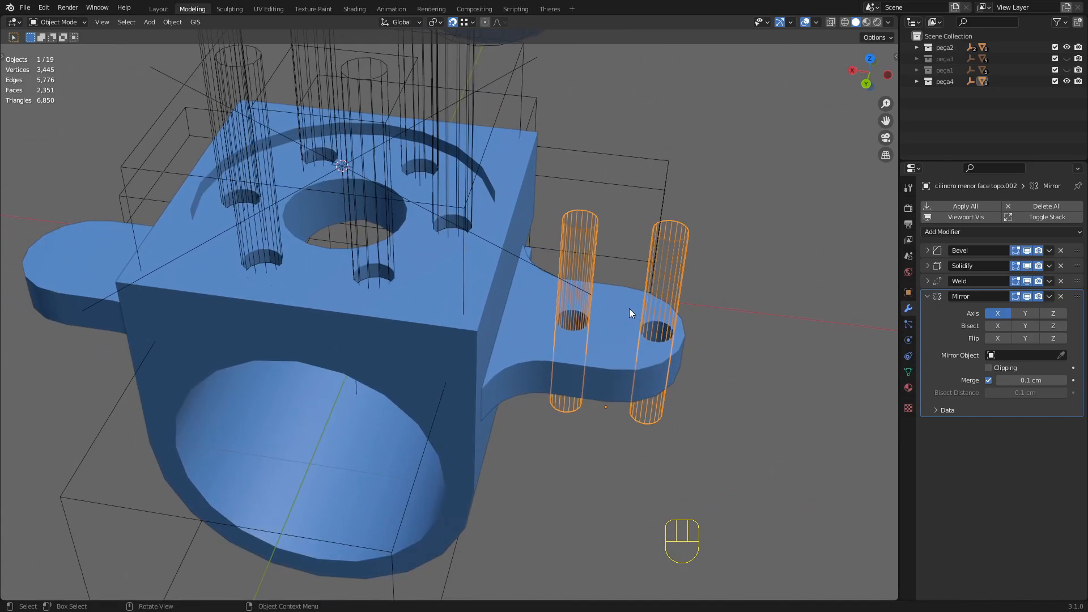
left_click(635, 338)
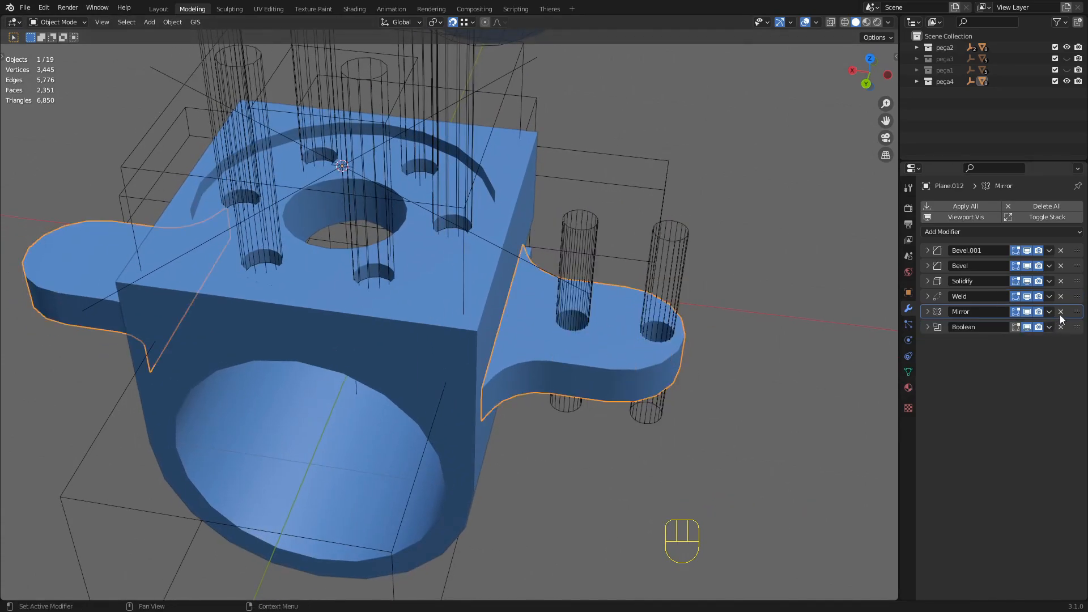
- Place Mirror below Boolean in the side tab's modifier stack and hide both modifiers in the viewport
left_click_drag(1077, 311, 1038, 330)
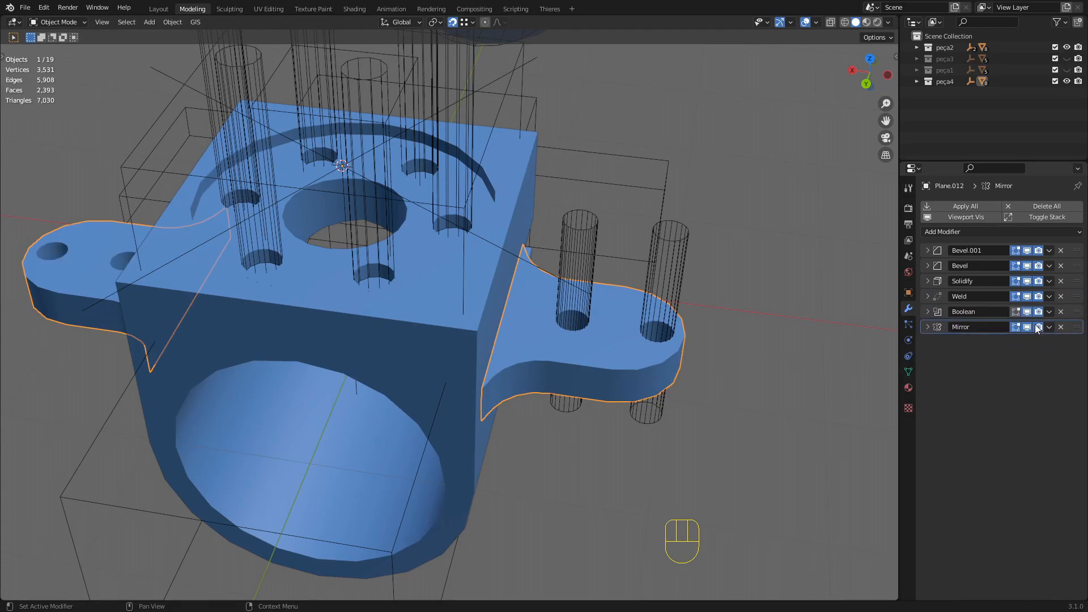
left_click(1027, 327)
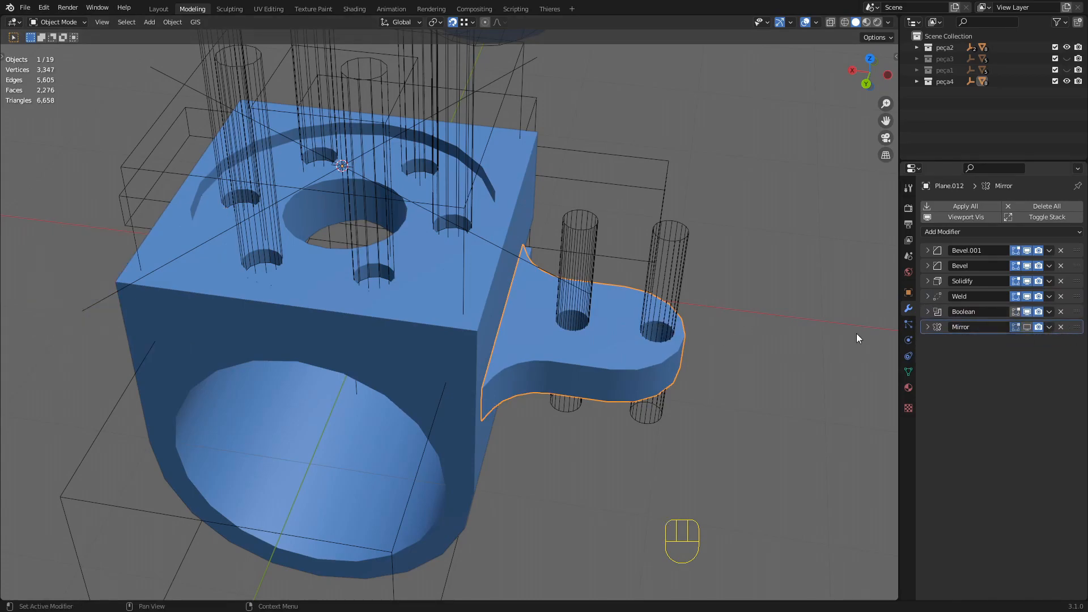
left_click(1027, 312)
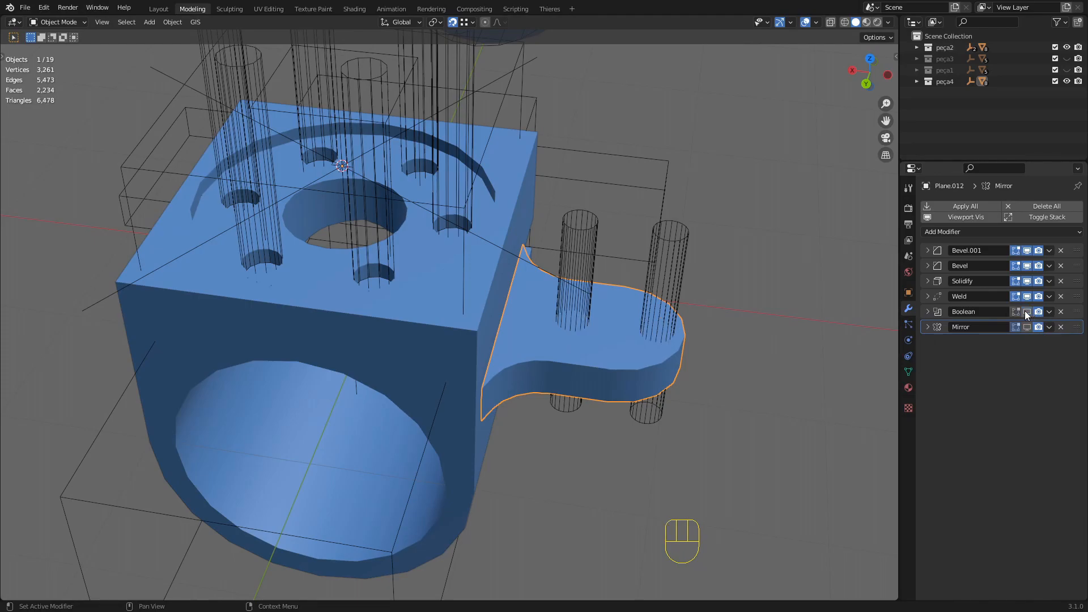
middle_click_drag(638, 291, 629, 324)
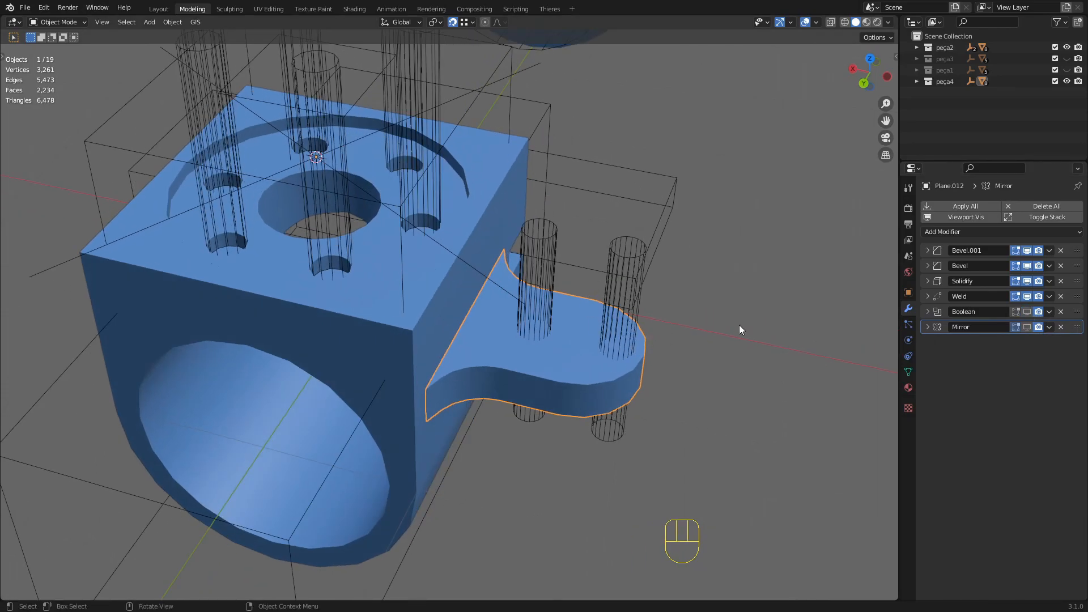
- Show the side tab's Boolean and then its Mirror modifier in the viewport, and inspect the holes on both tabs
left_click(1026, 311)
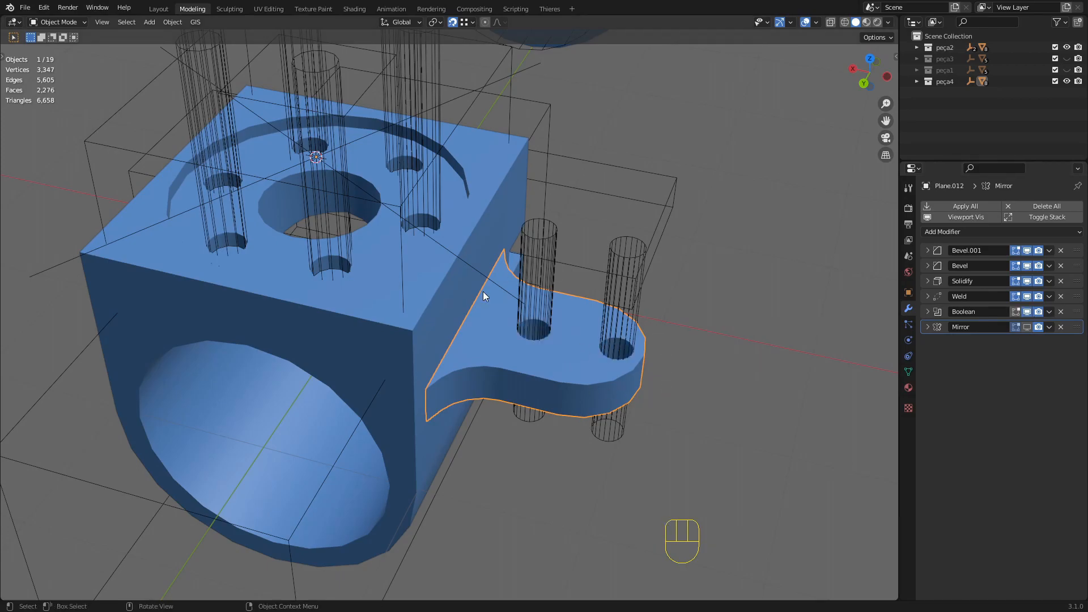
middle_click_drag(551, 280, 569, 320, "shift")
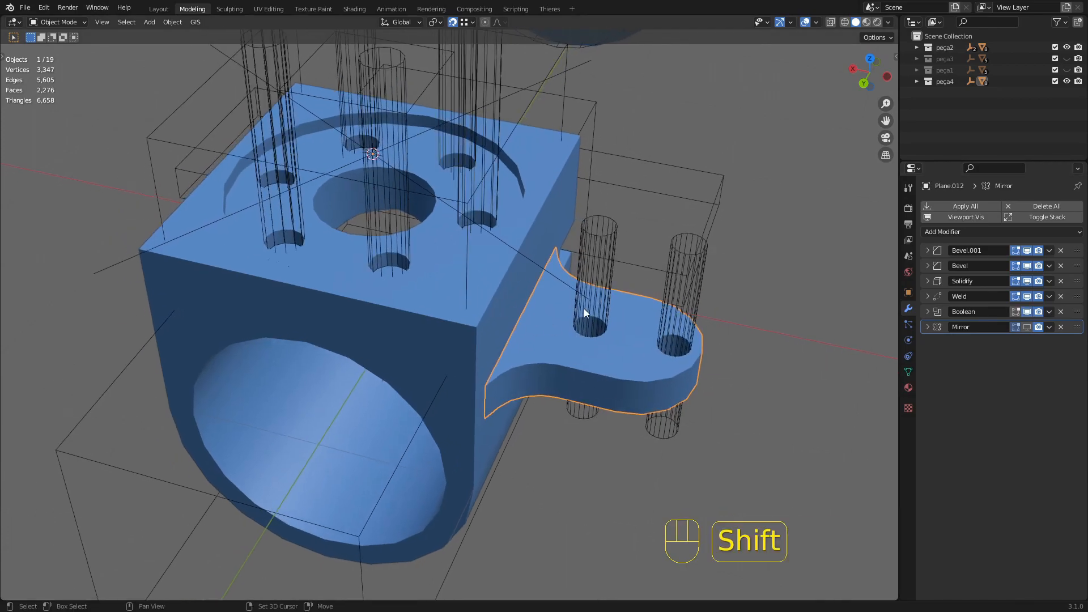
middle_click_drag(334, 355, 754, 353, "shift")
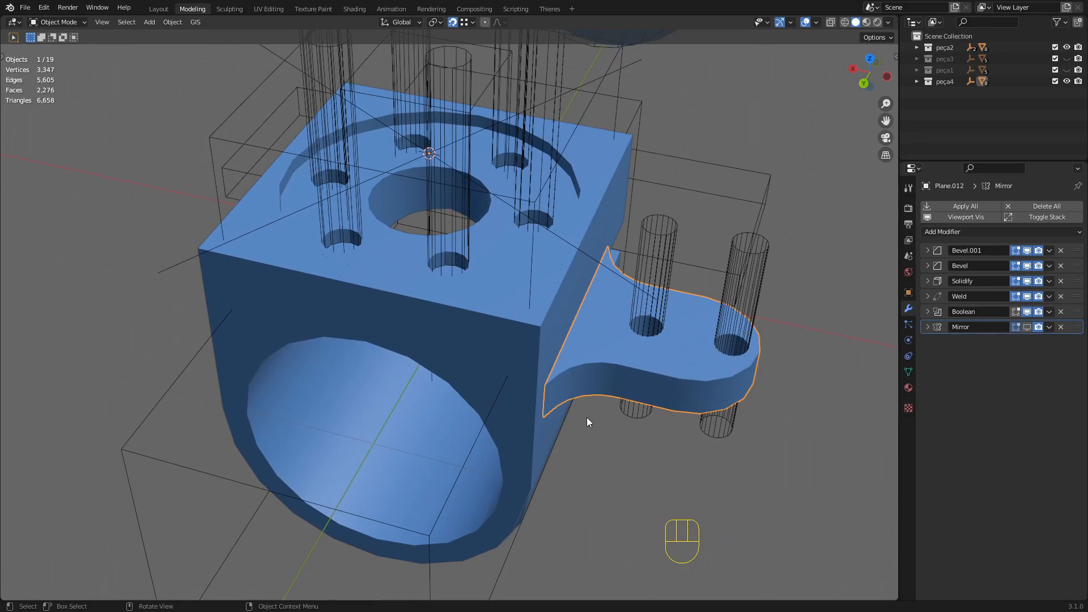
left_click(1027, 327)
middle_click_drag(535, 331, 380, 309)
middle_click_drag(528, 290, 523, 290)
middle_click_drag(641, 301, 583, 301, "shift")
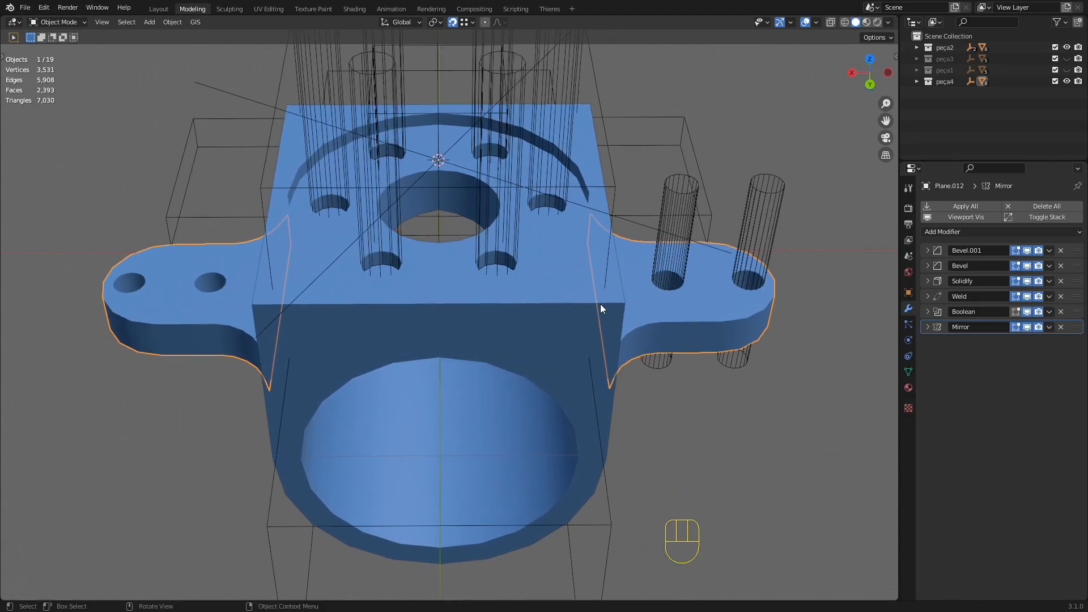
- Place Mirror above Boolean in the stack, hide both in the viewport, and show them again starting with Mirror
left_click_drag(1076, 327, 1078, 312)
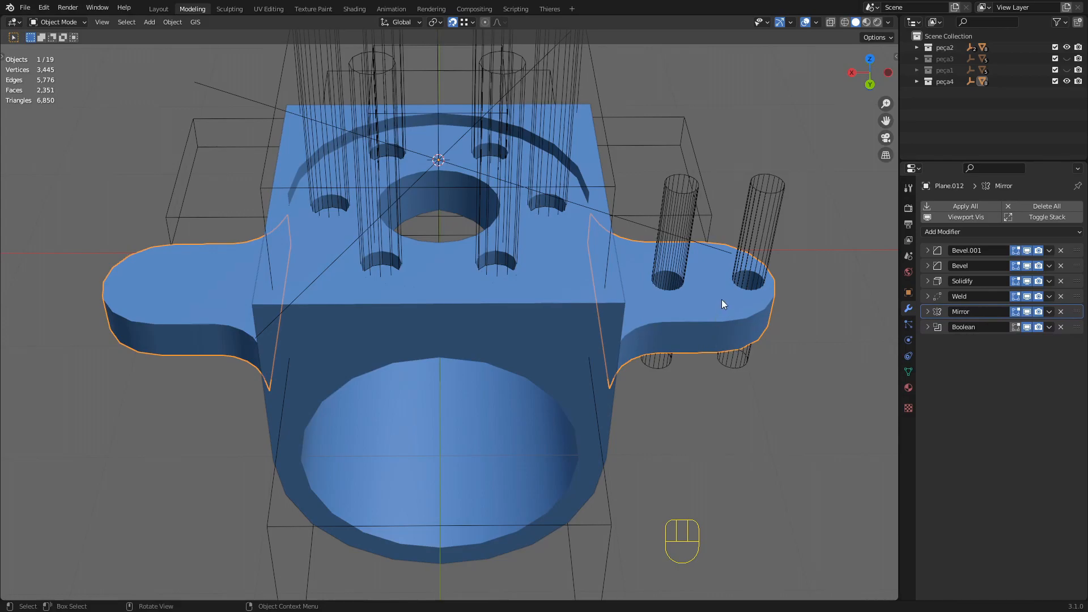
left_click(1027, 311)
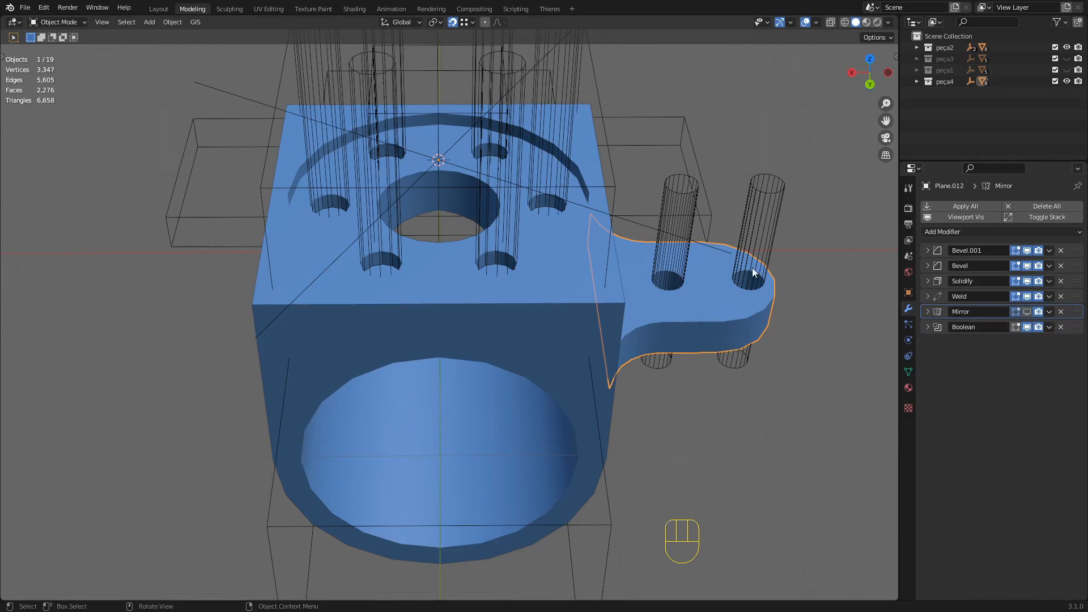
left_click(1027, 327)
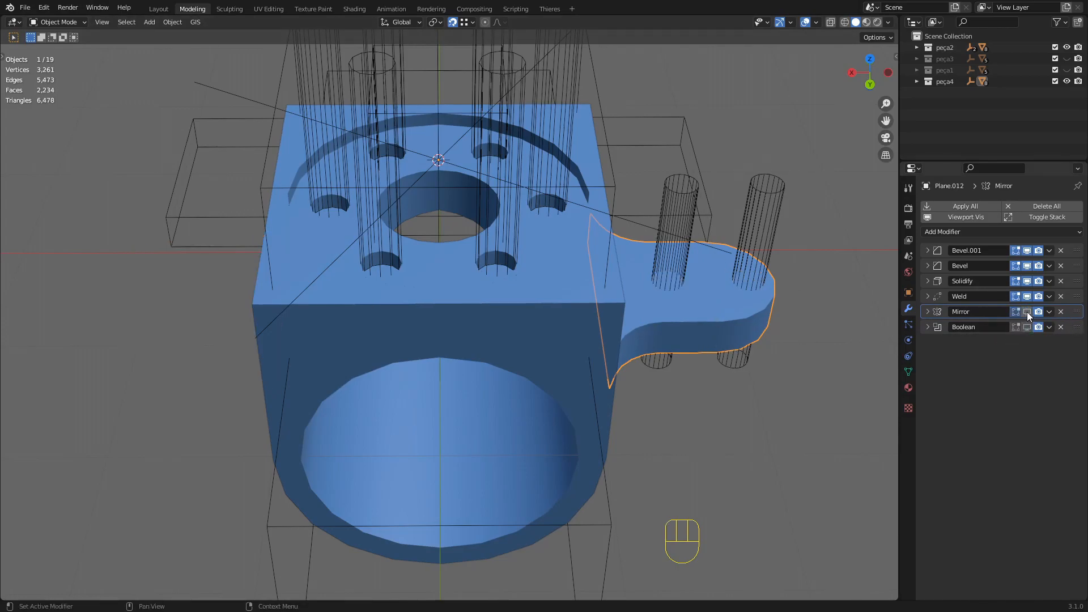
left_click(1027, 312)
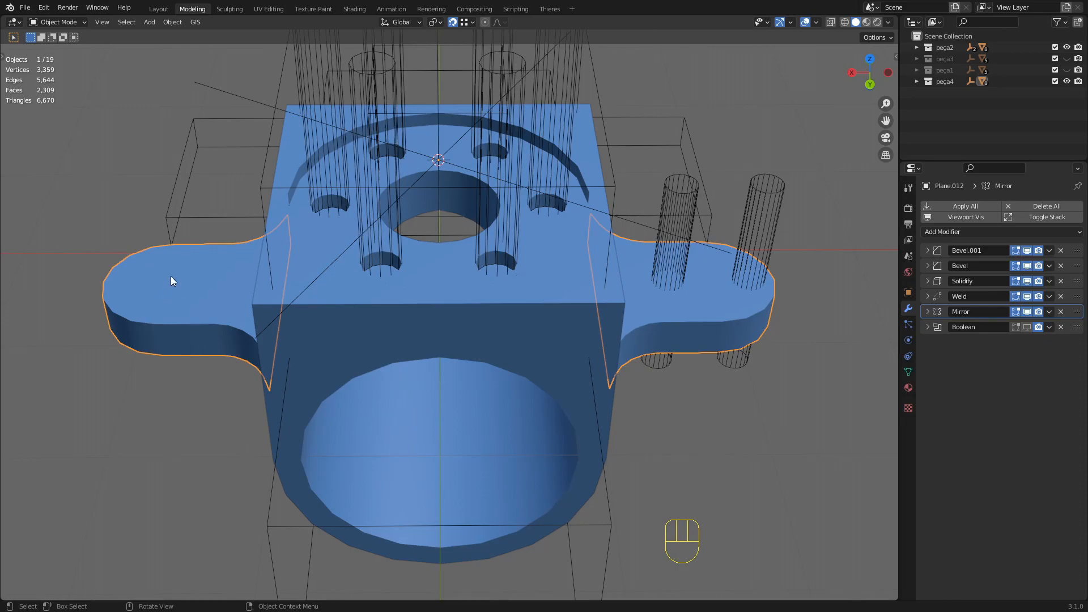
left_click(1026, 327)
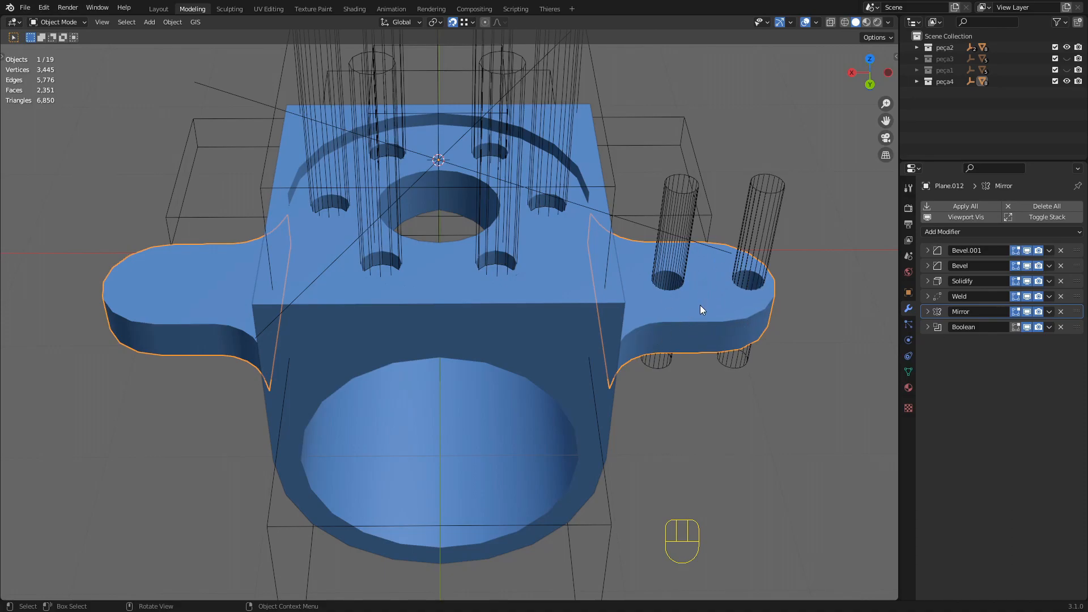
middle_click_drag(138, 286, 600, 337)
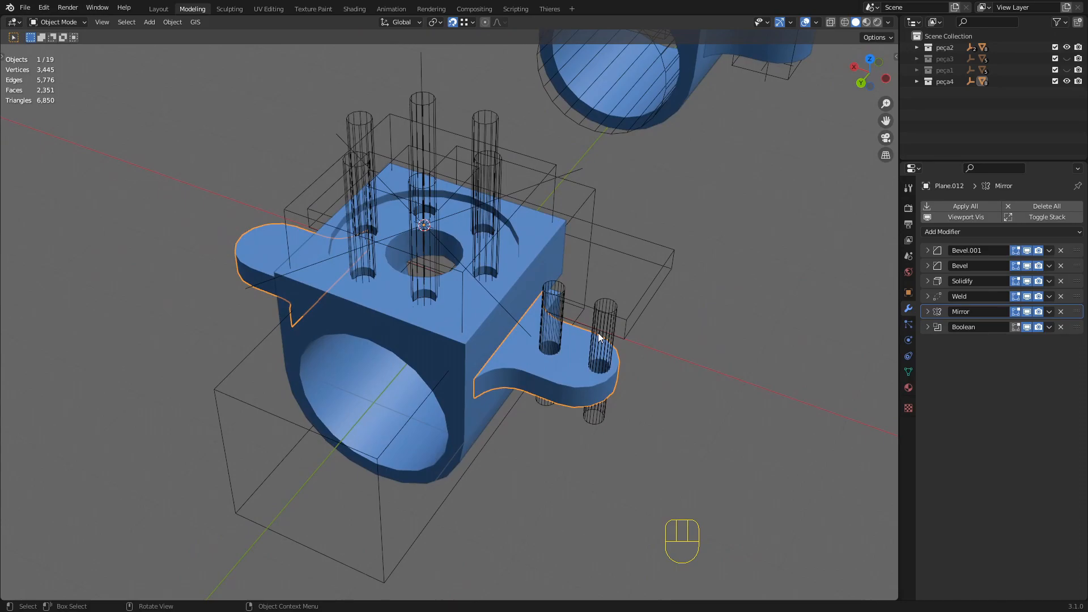
- Move the side tab's Mirror modifier below Boolean, deselect the tab, and inspect the part from several angles
mouse_move(1076, 313)
left_mouse_down()
mouse_move(1076, 339)
mouse_move(1076, 329)
left_mouse_up()
middle_click_drag(545, 365, 581, 353)
left_click(767, 416)
scroll(713, 397, "down", 2)
middle_click_drag(665, 382, 583, 353)
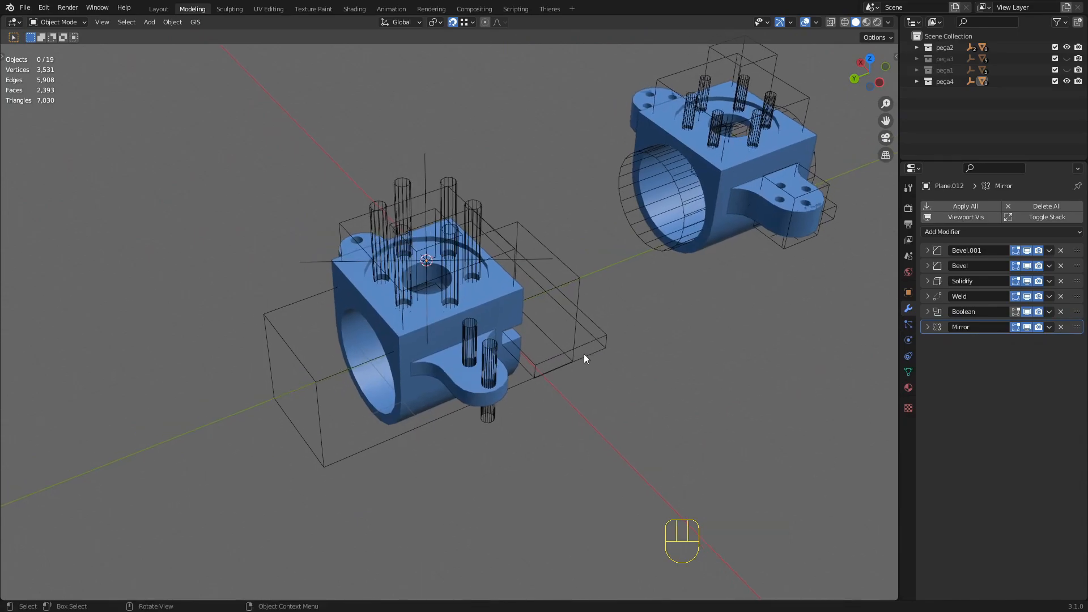
scroll(507, 348, "up", 2)
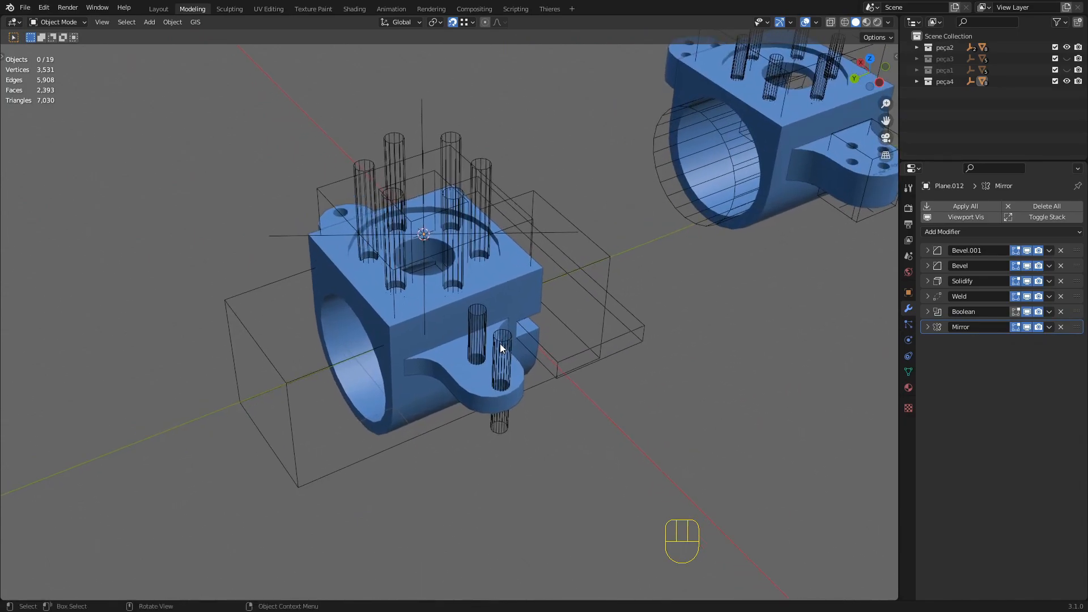
middle_click_drag(483, 313, 612, 335, "shift")
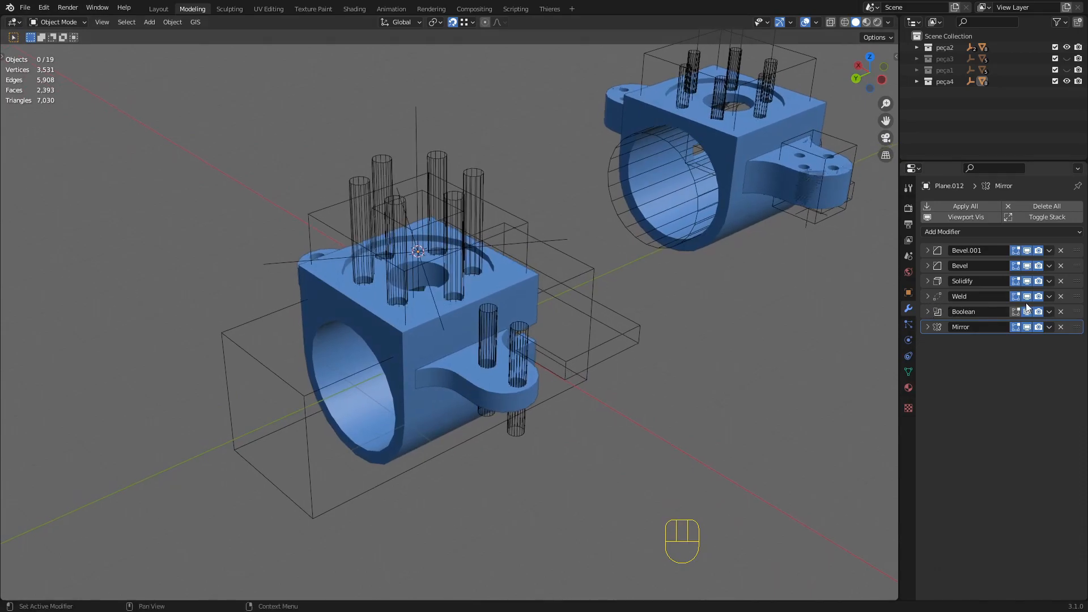
- Select peça4's main block, expand the peça4 collection in the Outliner, and enlarge the Outliner to show all its objects
left_click(525, 283)
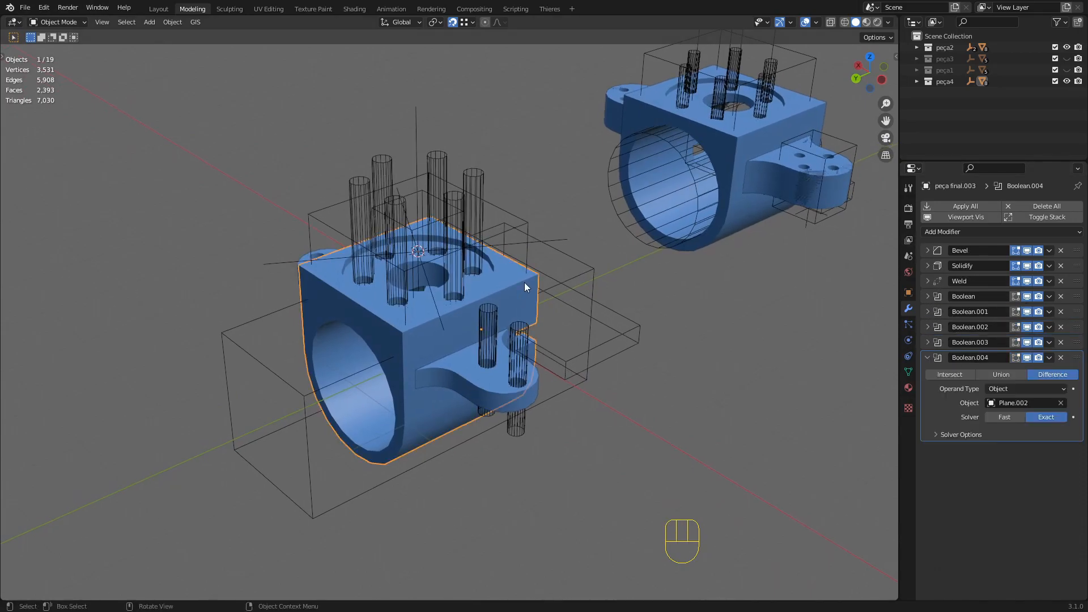
left_click(917, 81)
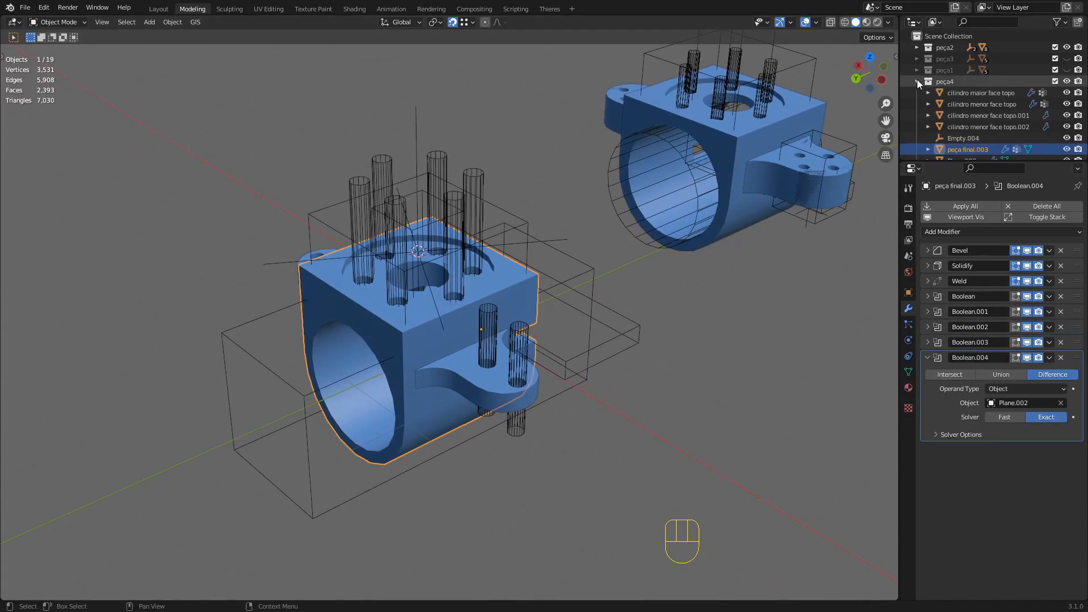
left_click_drag(954, 162, 948, 283)
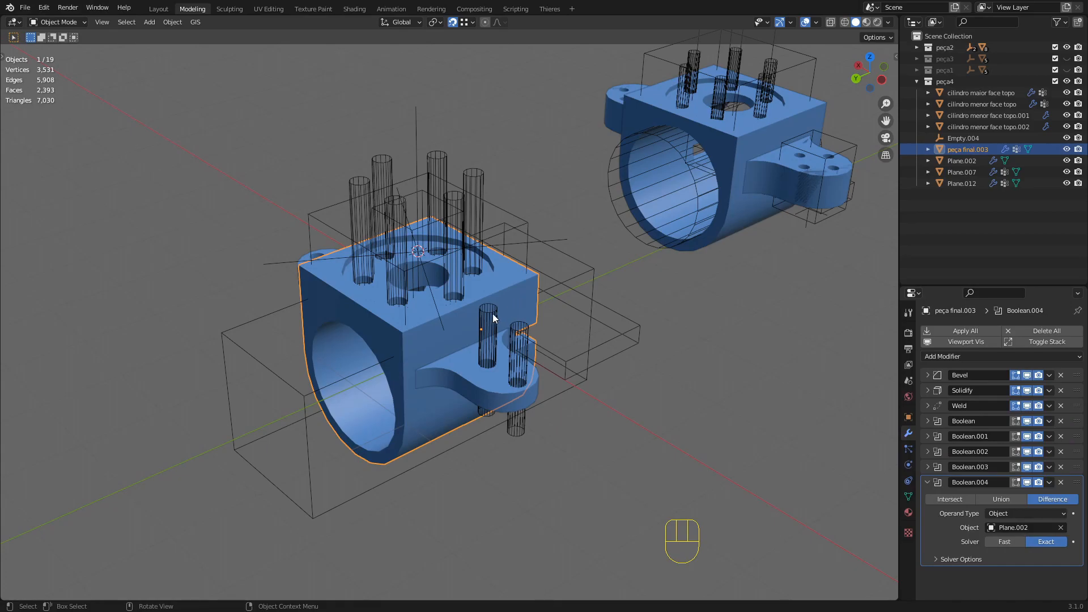
middle_click_drag(423, 365, 446, 359, "shift")
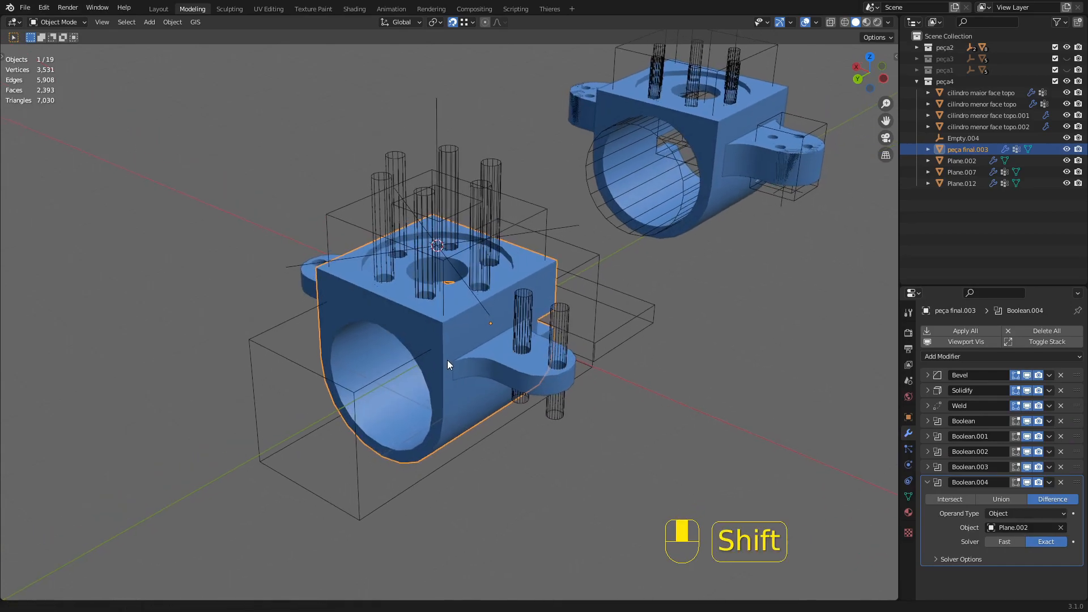
scroll(468, 323, "up", 3)
middle_click_drag(468, 323, 464, 325)
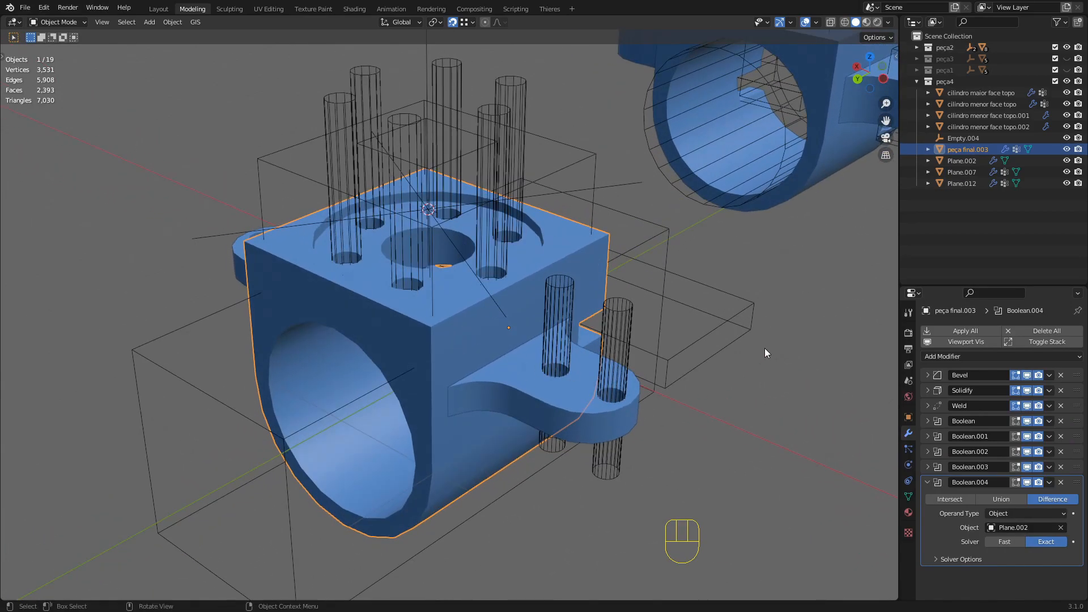
key("g")
key("Escape")
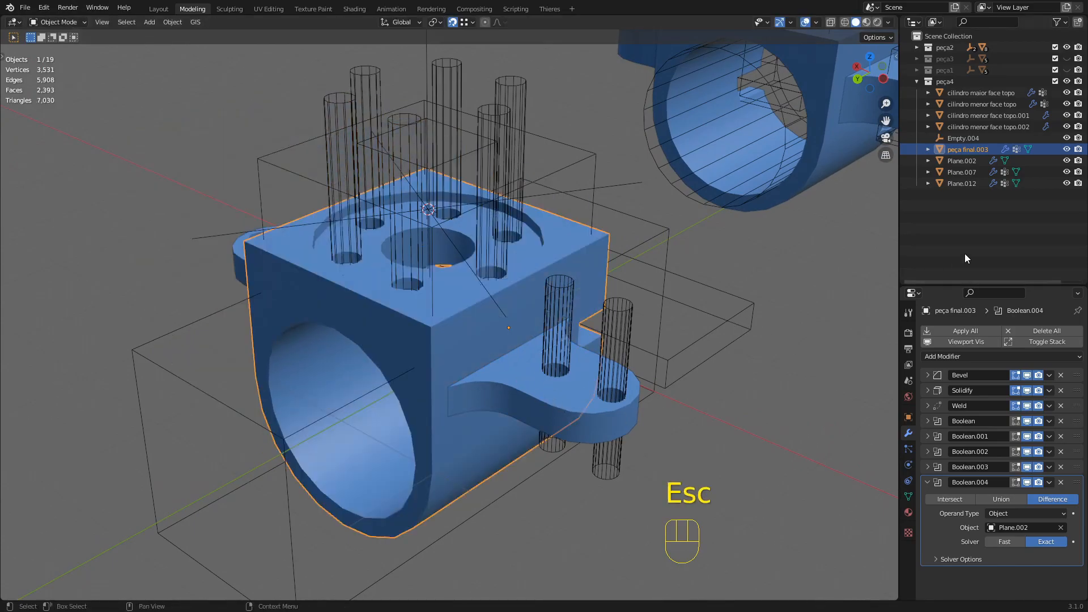
- Duplicate the main block's Boolean.004 modifier and set the copy's operation to Union
left_click(938, 485)
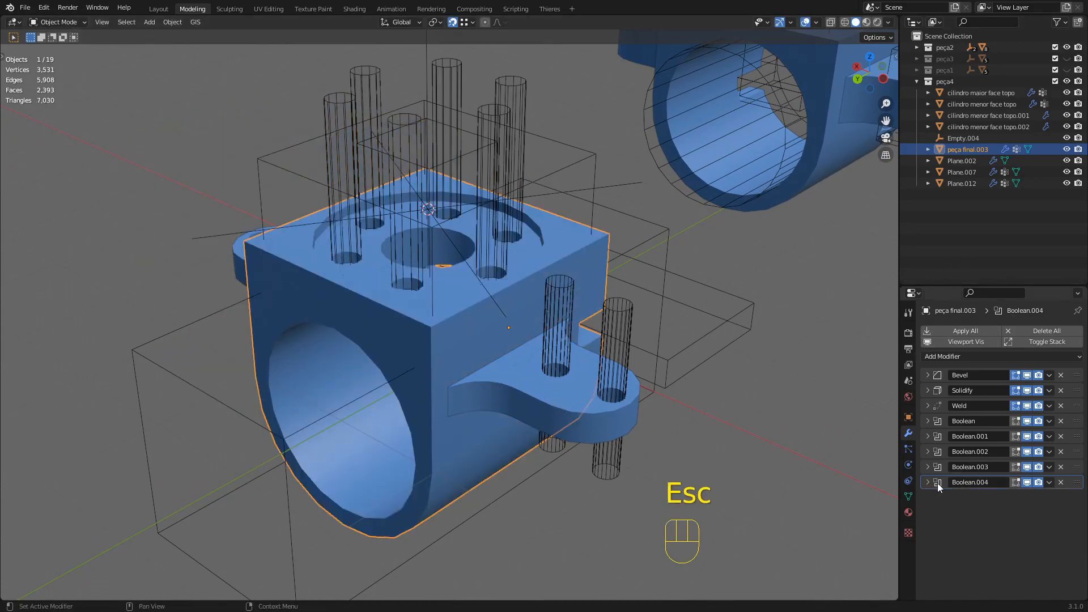
left_click(1047, 483)
left_click(1010, 506)
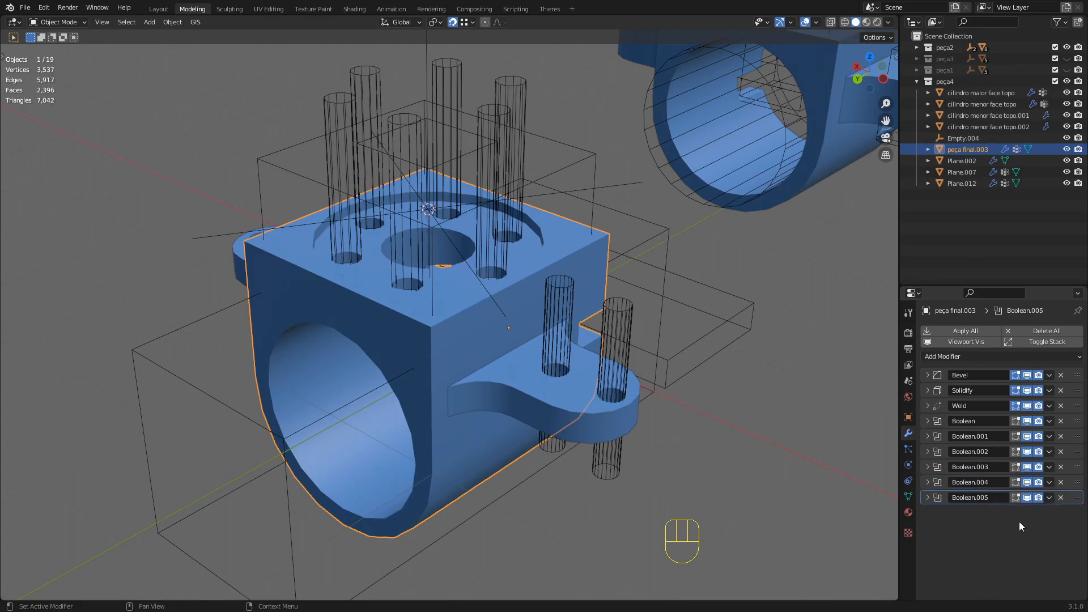
left_click(927, 498)
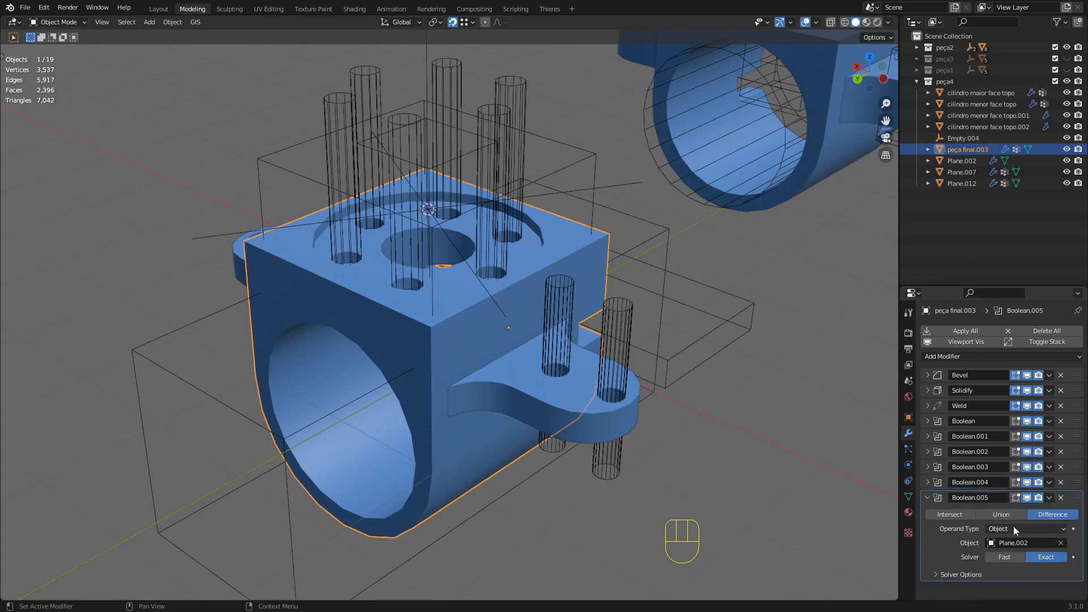
left_click(1001, 515)
- Replace Plane.002 with the side tab Plane.012 as the Union Boolean's object and inspect the joined part
middle_click_drag(708, 436, 603, 331)
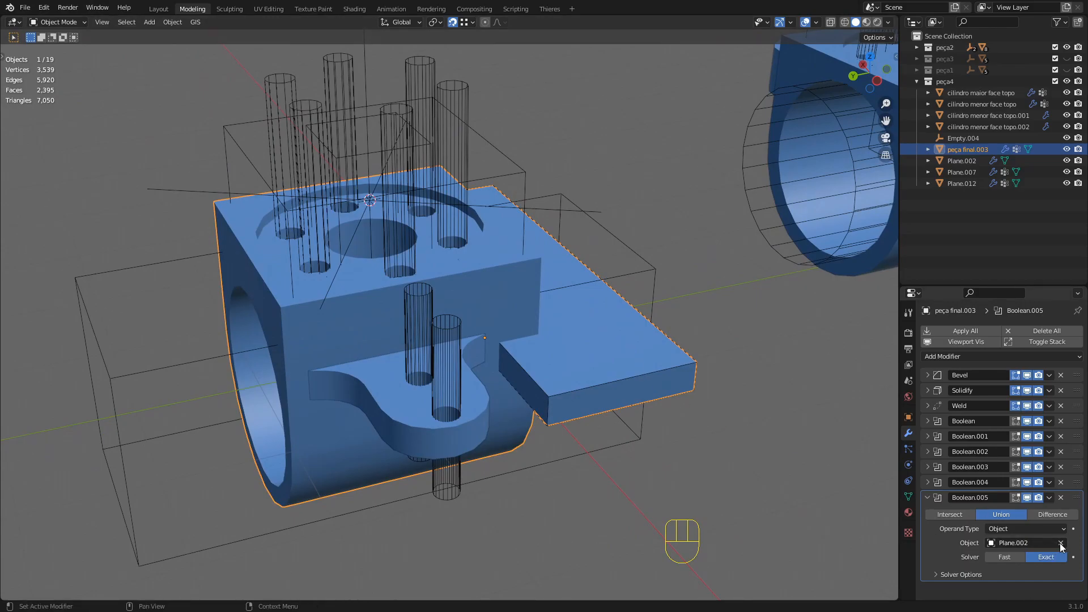
middle_click_drag(623, 368, 451, 350)
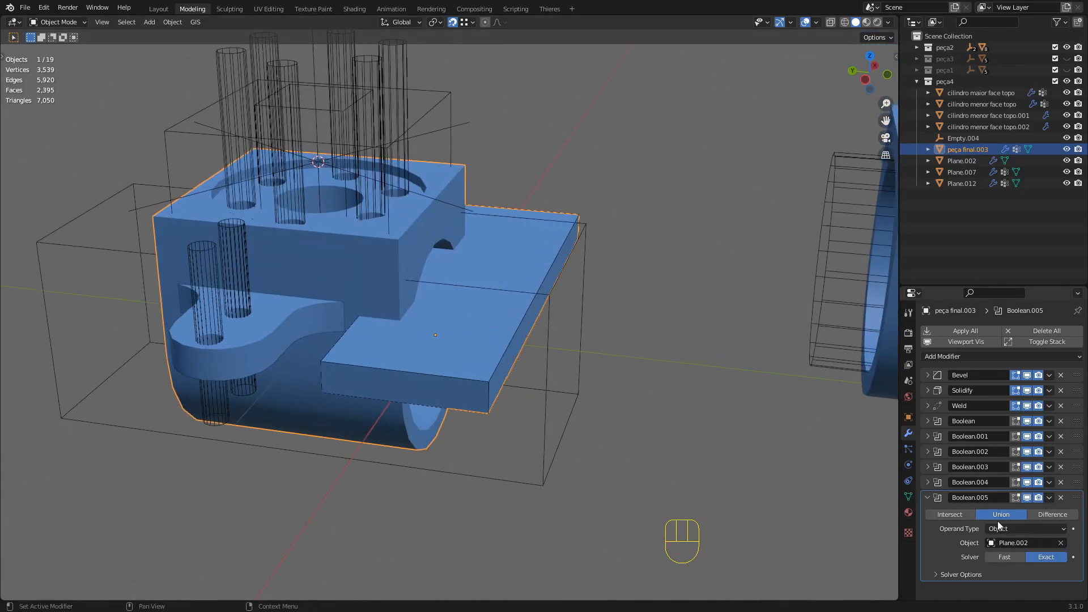
left_click(1060, 542)
middle_click_drag(544, 393, 430, 306)
left_click(1061, 543)
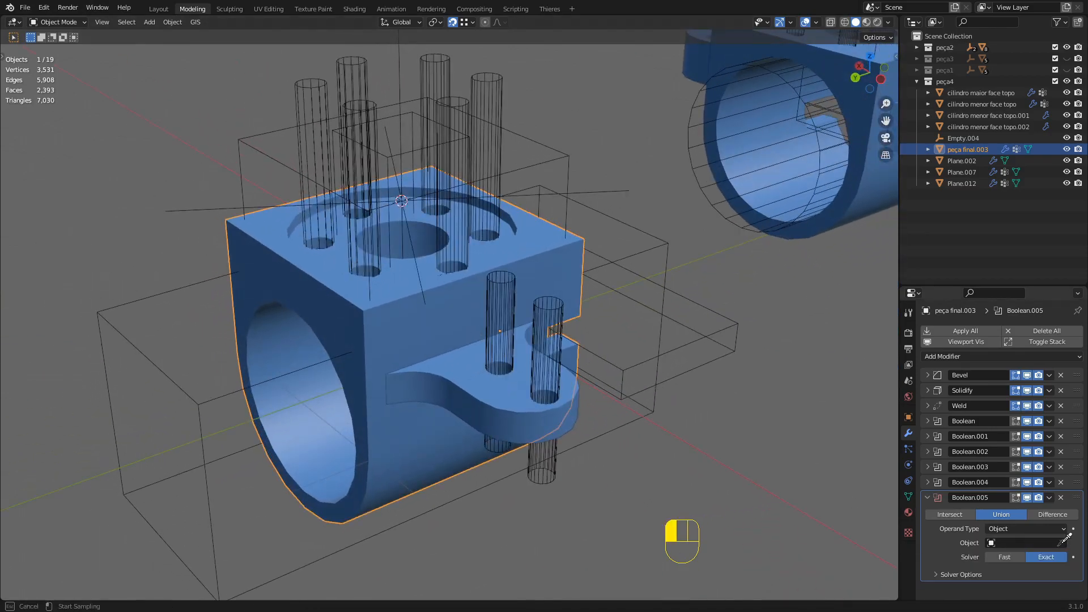
left_click(468, 376)
middle_click_drag(467, 372, 662, 350)
middle_click_drag(685, 385, 579, 351)
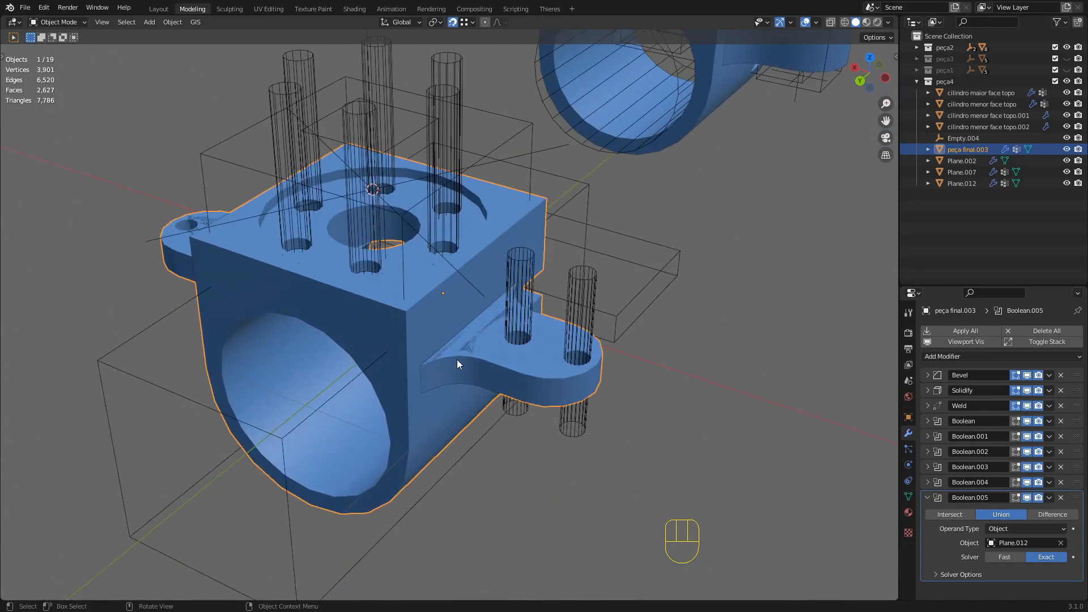
- Turn off the viewport display of the main block's Union modifier Boolean.005
scroll(495, 352, "up", 1)
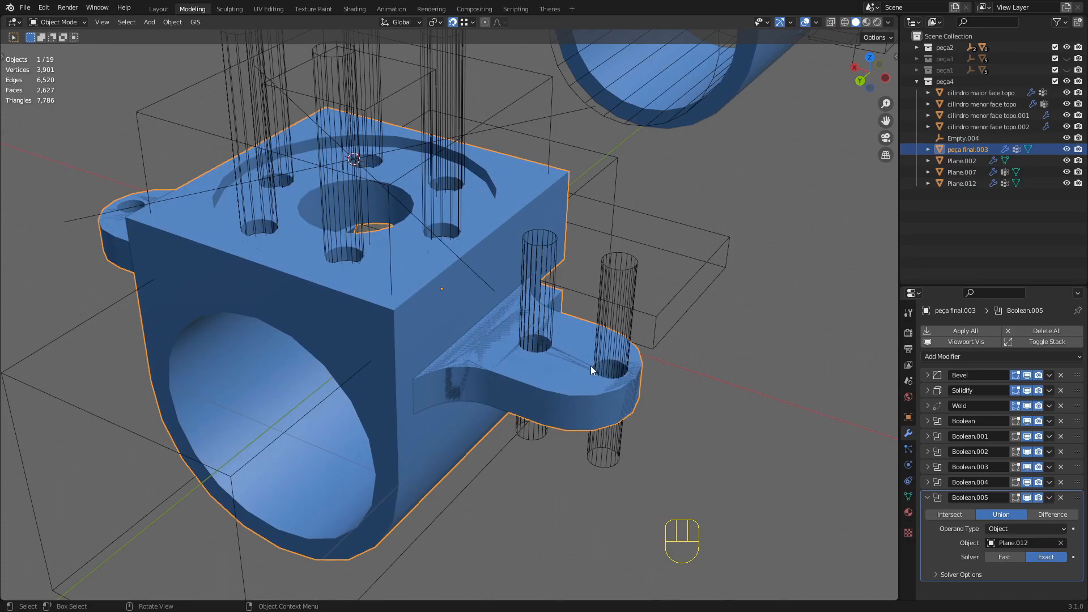
middle_click_drag(593, 365, 545, 350)
middle_click_drag(430, 329, 533, 347)
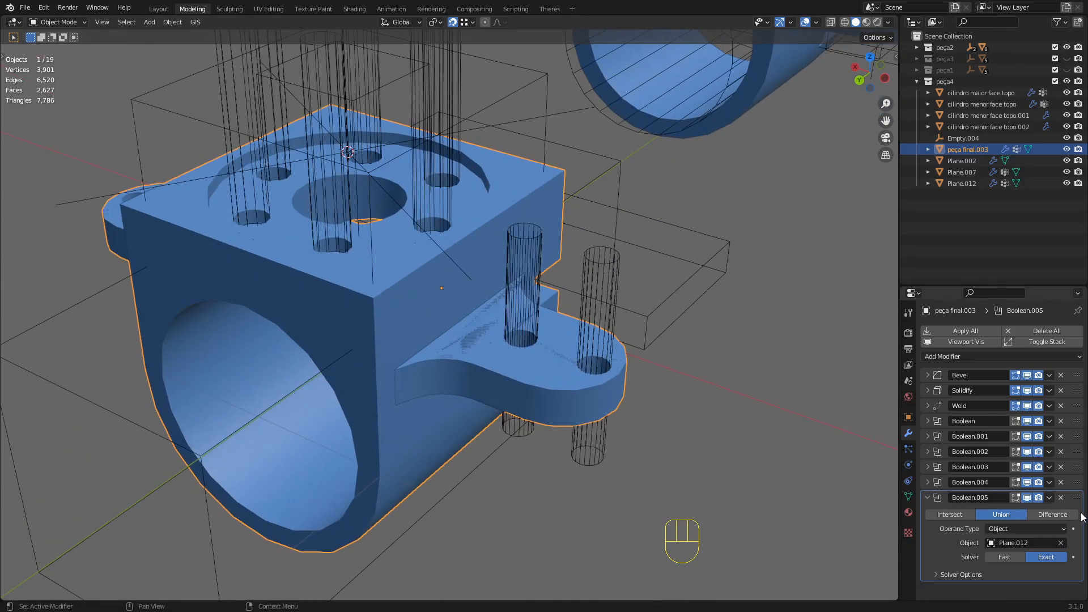
left_click(1027, 498)
- Open the side tab Plane.012 for mesh editing and select its inner edge against the main block
middle_click_drag(638, 353, 628, 355)
left_click(486, 349)
key("Tab")
middle_click_drag(558, 368, 685, 382)
scroll(594, 381, "up", 3)
key("2")
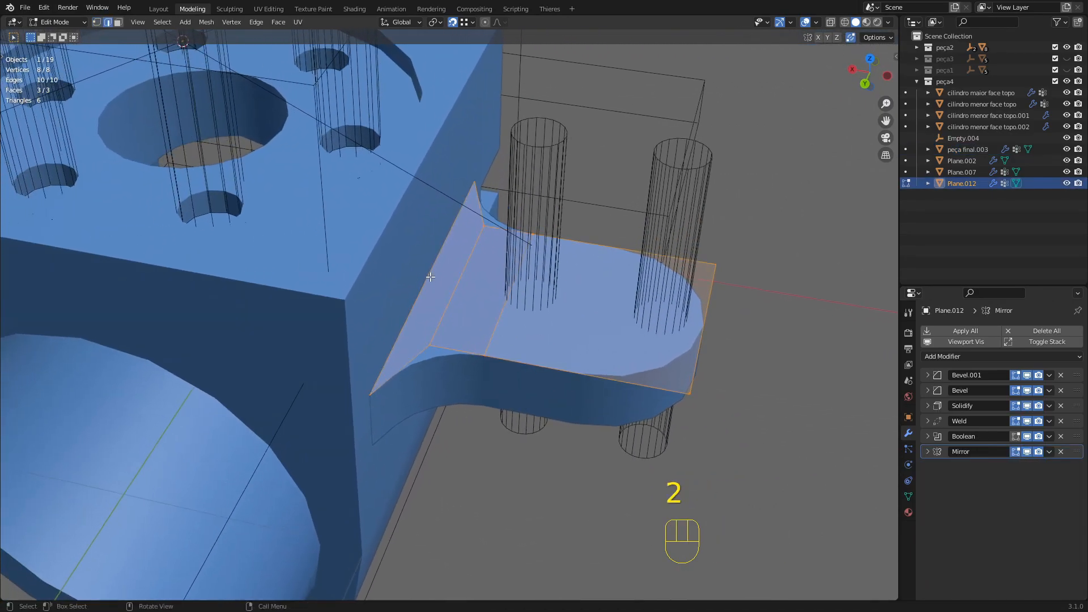
left_click(429, 277)
- Try moving the tab's inner edge about 0.27 cm along the global X axis and undo the move
key("g")
key("x")
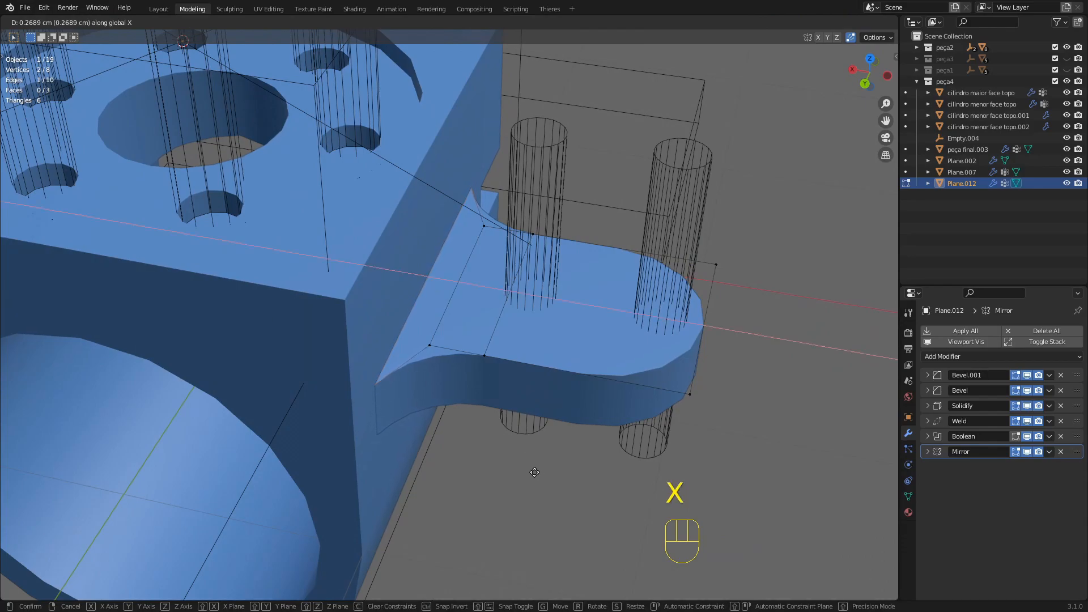
left_click(522, 459)
middle_click_drag(522, 459, 459, 336, "shift")
scroll(459, 336, "up", 1)
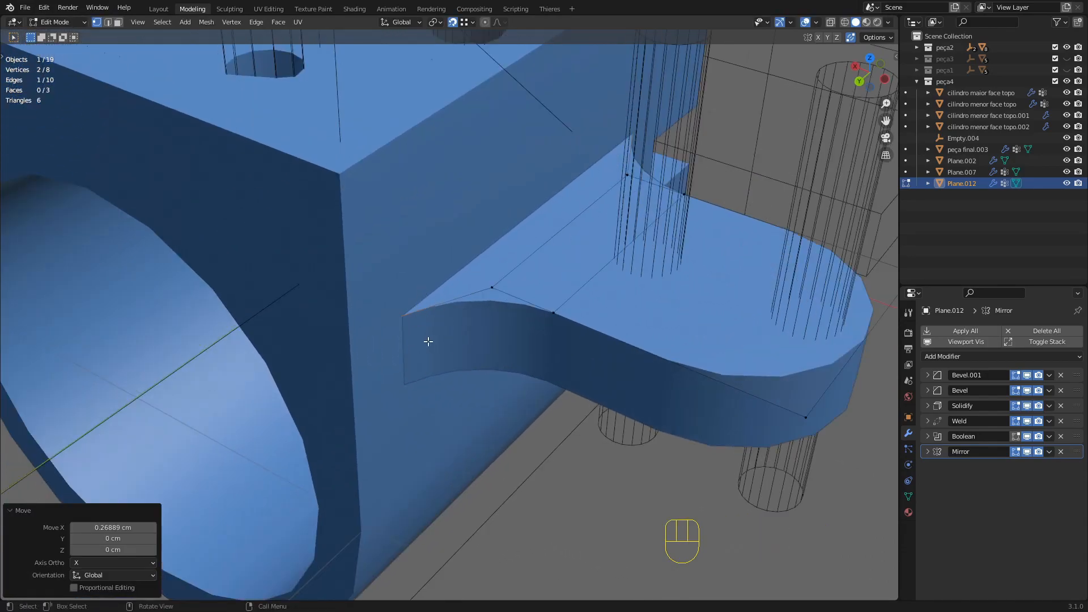
key("ctrl+z")
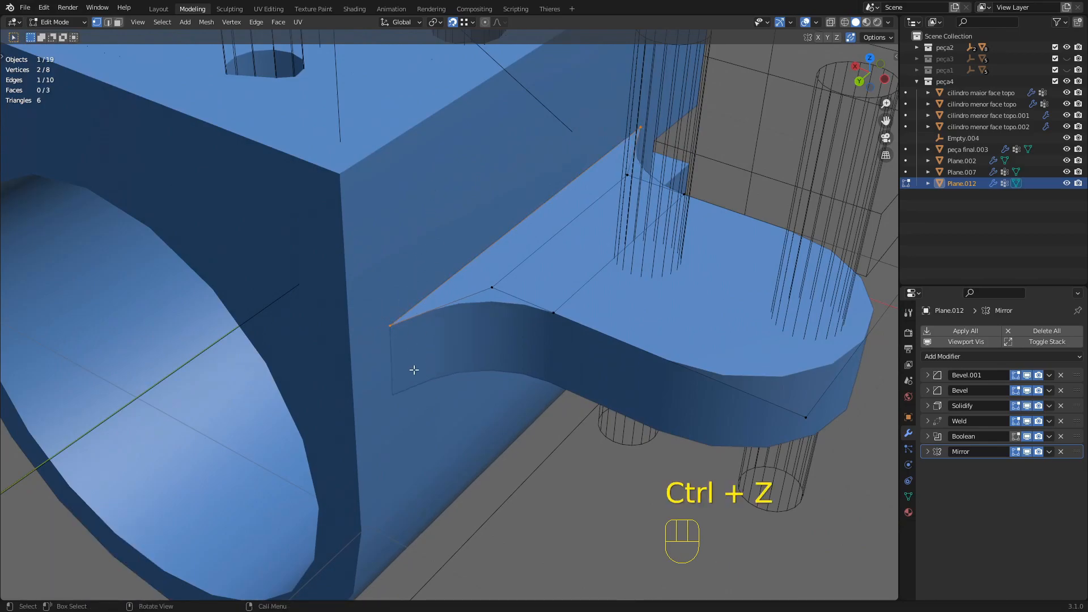
- Move the tab's inner edge along the global X axis slightly into the main block and return to Object Mode
middle_click_drag(420, 334, 427, 330)
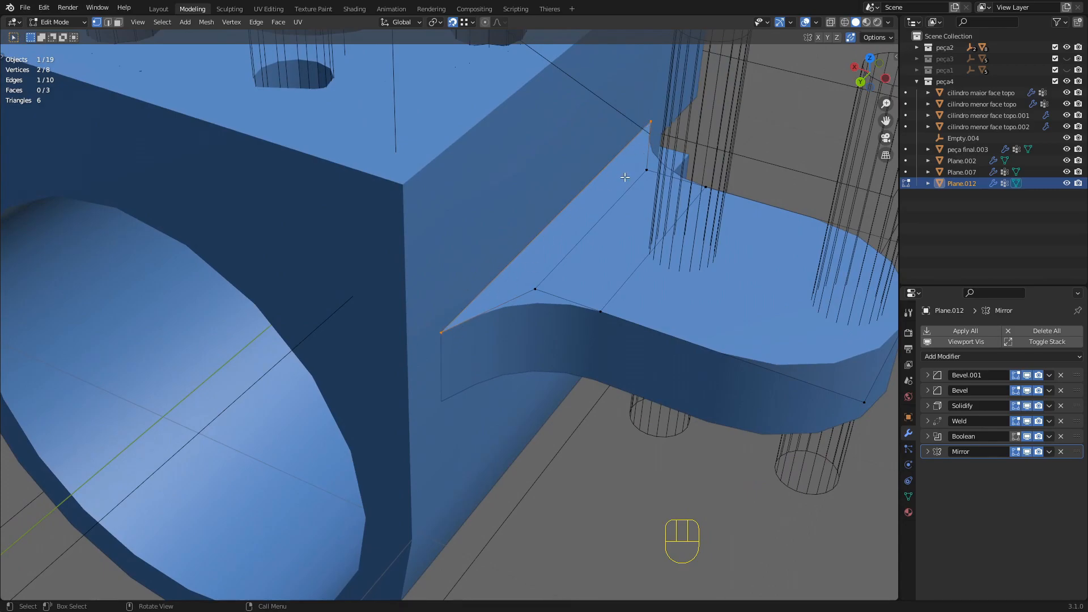
key("g")
key("y")
key("x")
left_click(586, 475)
key("Tab")
scroll(502, 351, "down", 5)
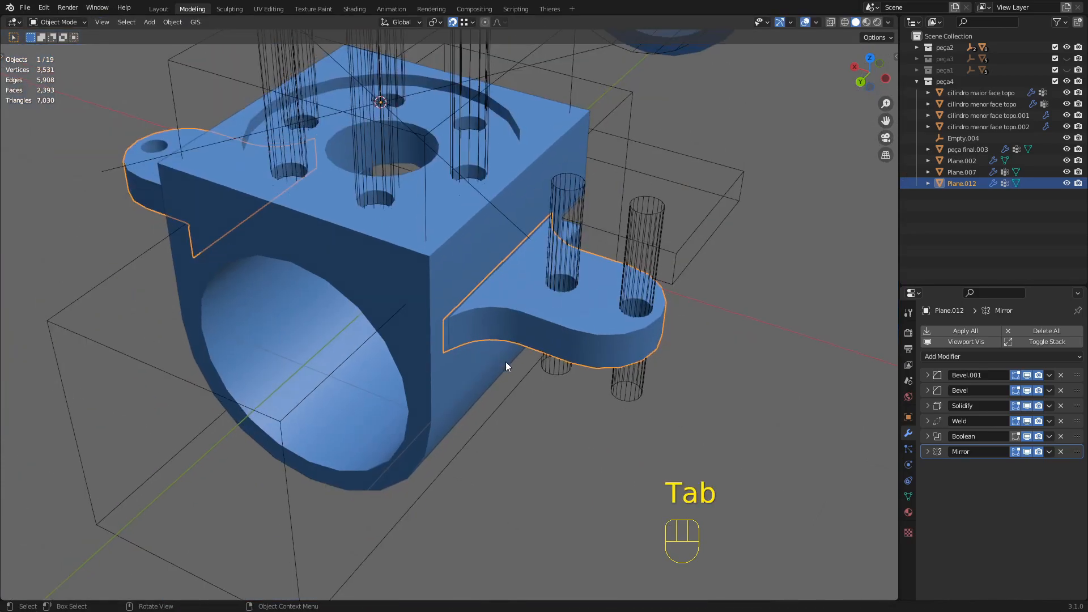
- Select the main block and turn its Boolean.005 viewport display back on
left_click(669, 379)
left_click(427, 245)
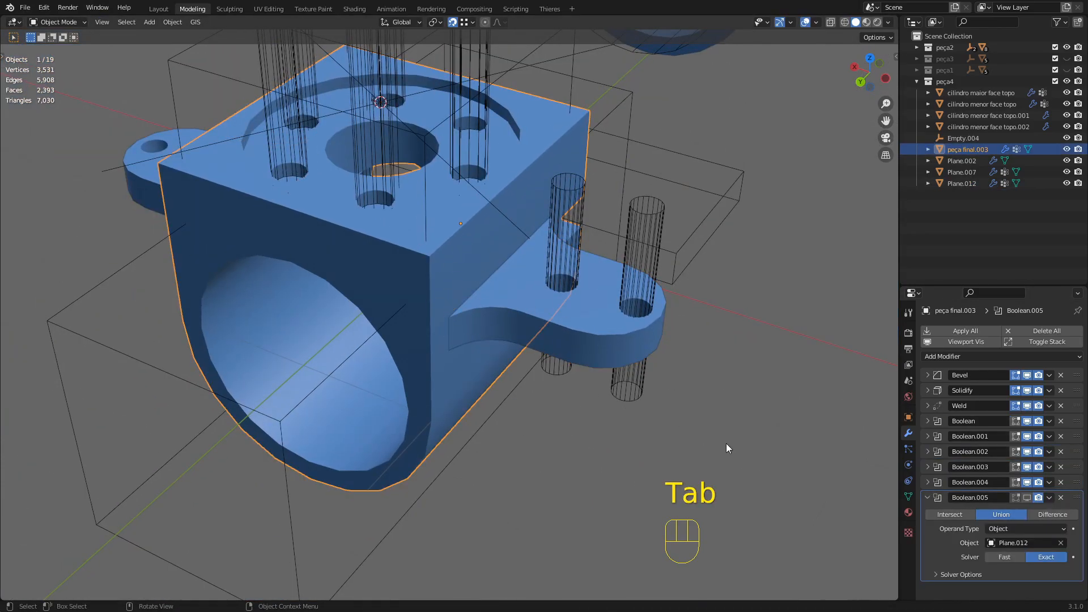
left_click(1026, 498)
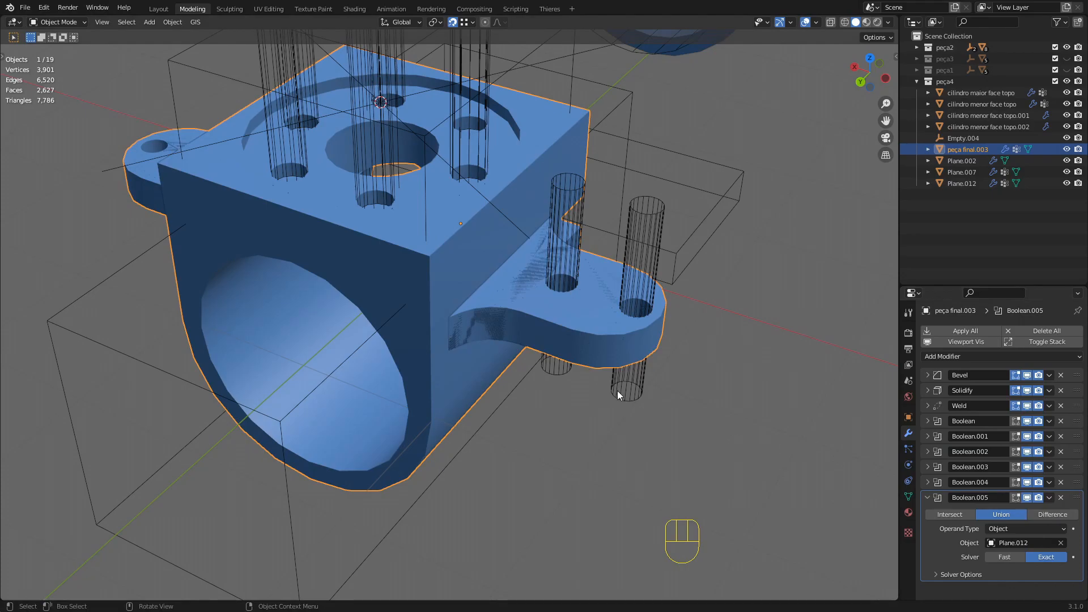
middle_click_drag(625, 392, 557, 366)
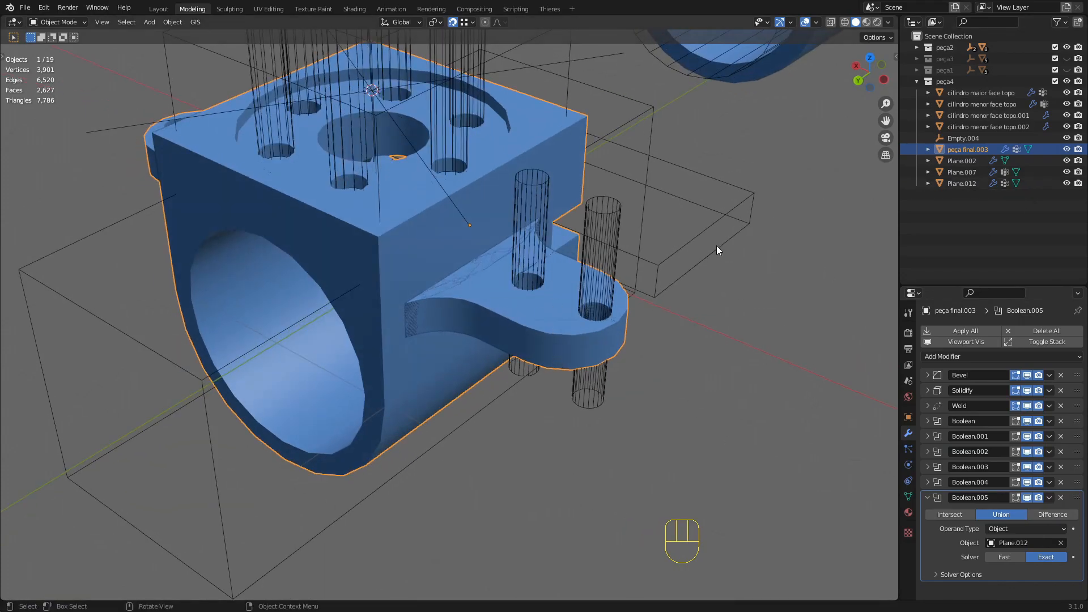
- Hide the side tab Plane.012 and the hole cutters cilindro menor face topo.002 and cilindro menor face topo.001
left_click(483, 315)
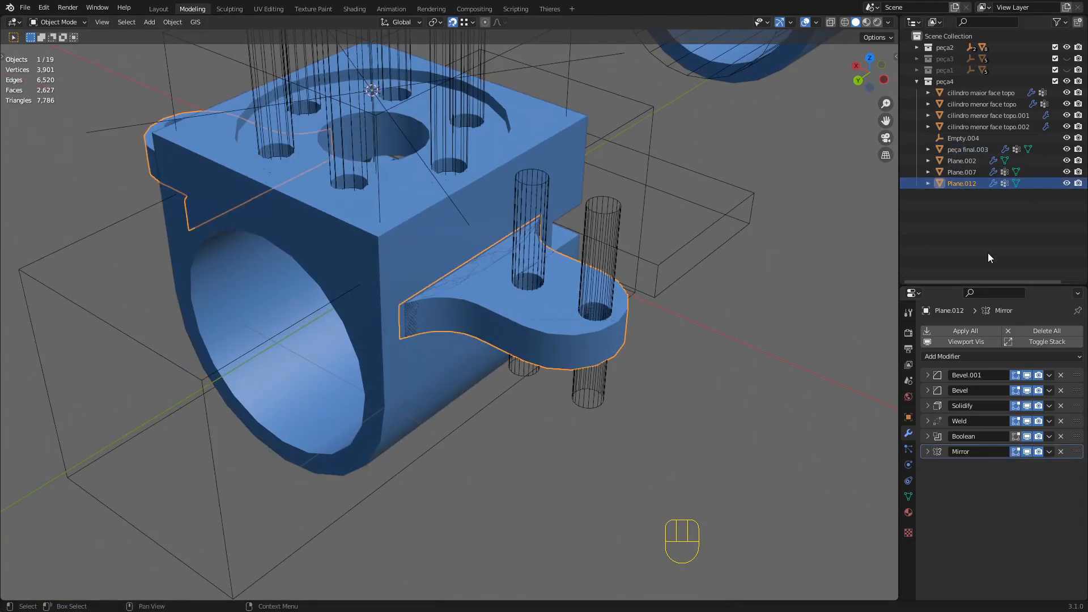
left_click(1067, 183)
left_click(618, 225)
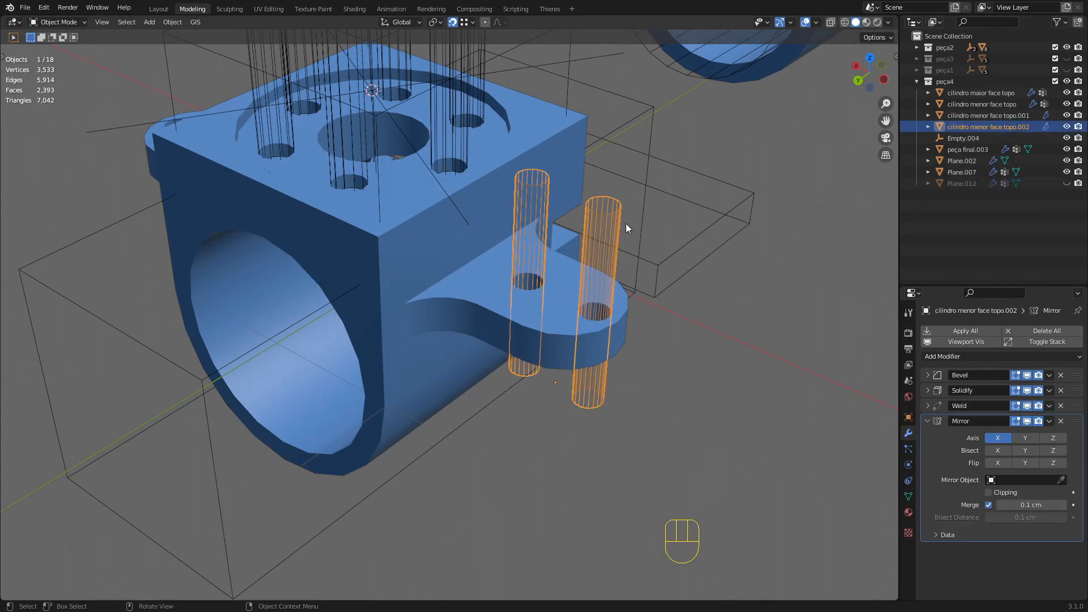
middle_click_drag(625, 228, 612, 292, "shift")
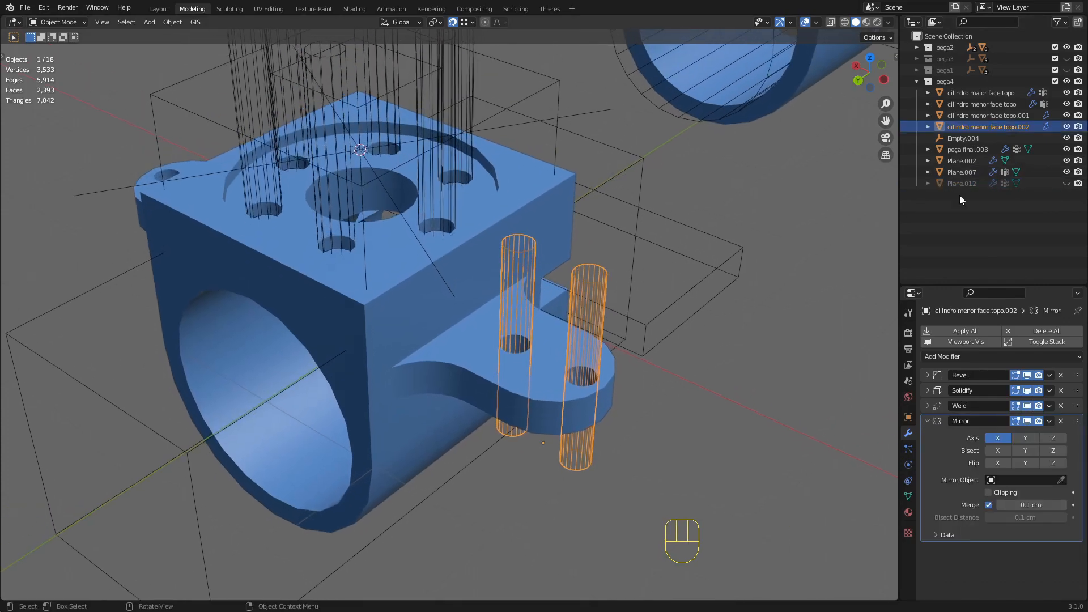
left_click(1067, 127)
left_click(439, 178)
middle_click_drag(439, 178, 620, 187)
left_click(1066, 115)
- Hide the cutters cilindro menor face topo and cilindro maior face topo
middle_click_drag(417, 200, 468, 150)
left_click(468, 149)
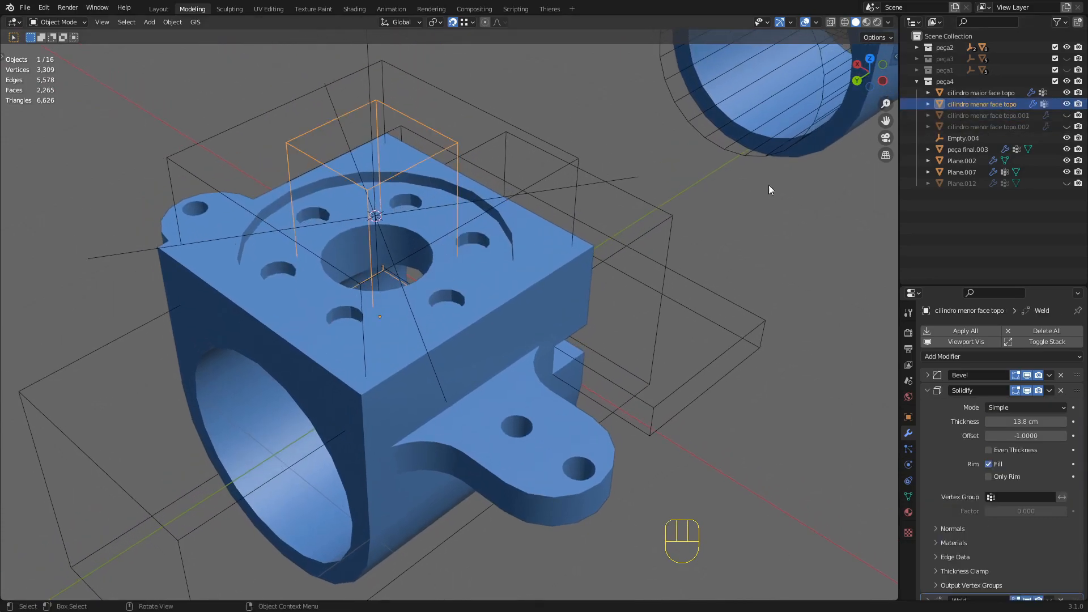
left_click(1066, 104)
left_click(1066, 92)
- Hide the remaining helpers Plane.007, Plane.002 and Empty.004 in the peça4 collection
left_click(652, 229)
middle_click_drag(374, 314, 355, 300)
left_click(1067, 172)
left_click(624, 405)
left_click(1067, 161)
left_click(553, 173)
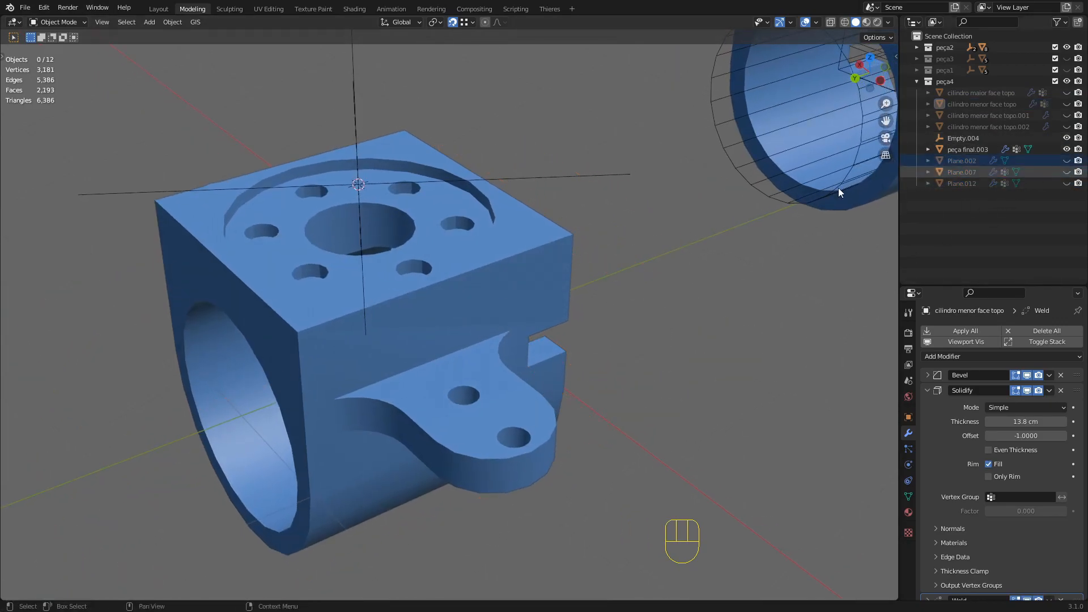
left_click(642, 161)
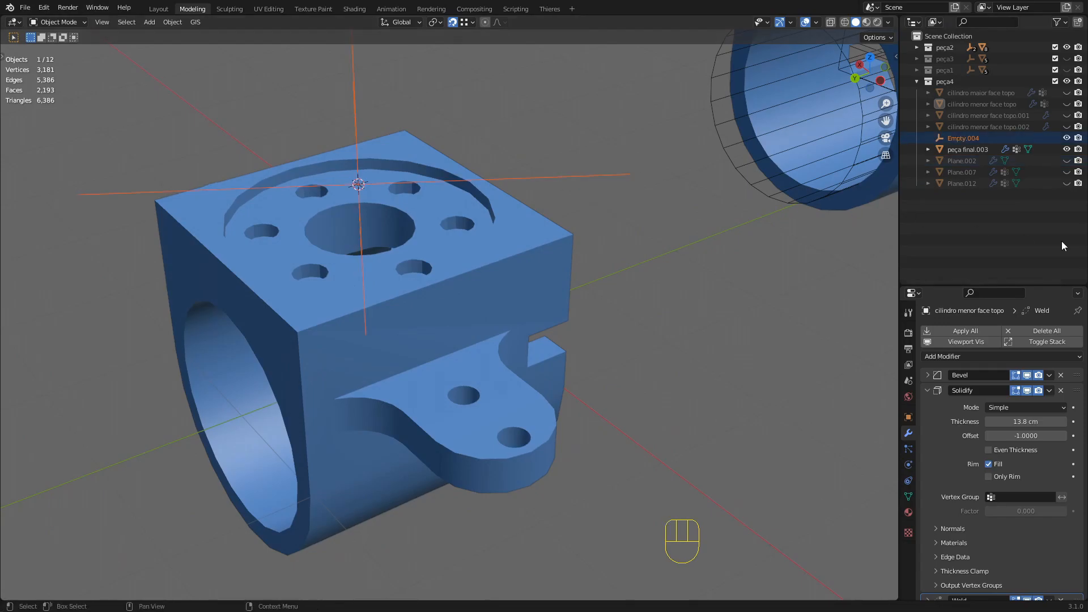
left_click(1067, 138)
- Select peça final.003 and switch Boolean.005's viewport display off and on repeatedly to compare the part with and without the tabs
scroll(576, 294, "down", 2)
middle_click_drag(512, 312, 516, 340)
left_click(596, 345)
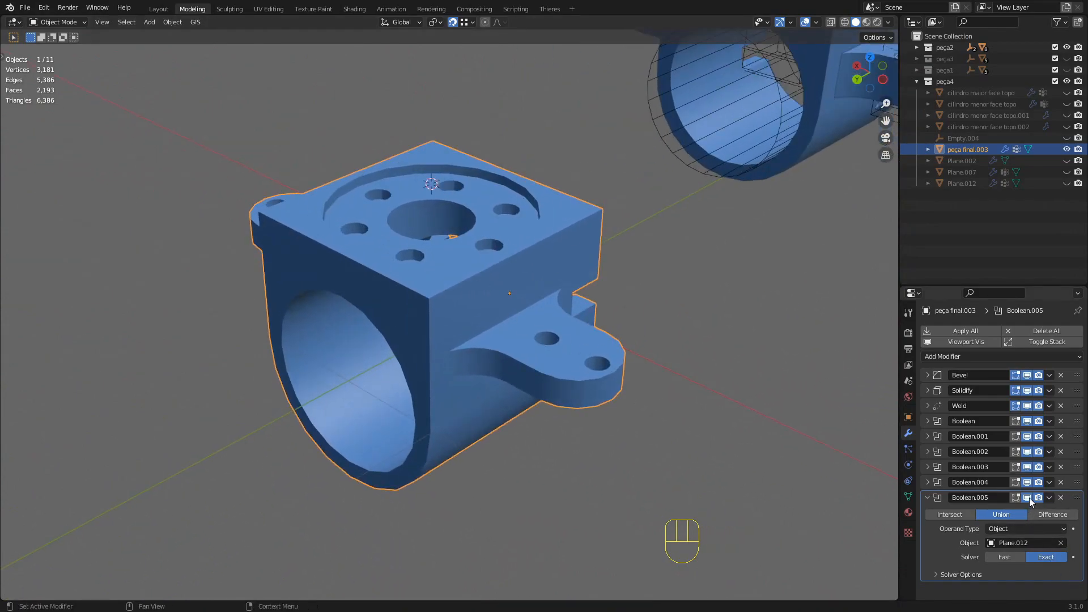
middle_click_drag(629, 405, 594, 343)
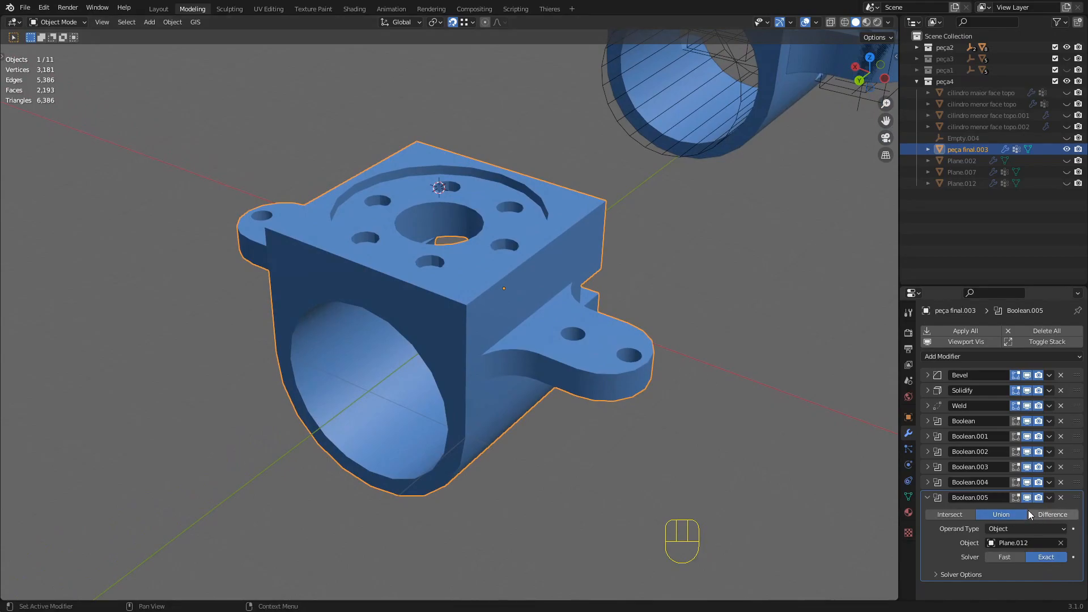
scroll(582, 315, "up", 2)
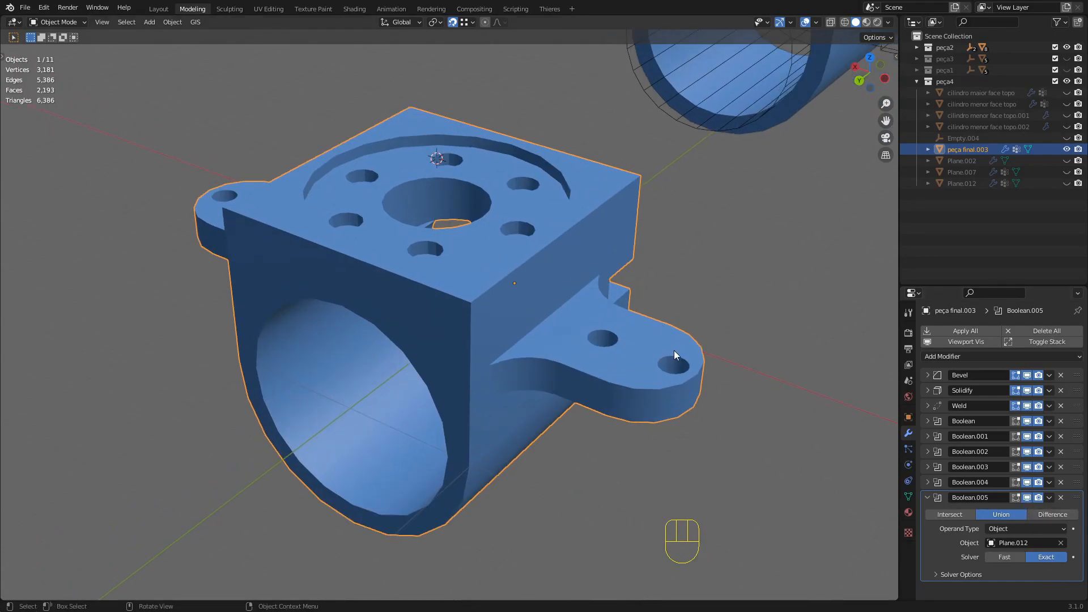
middle_click_drag(605, 374, 609, 310)
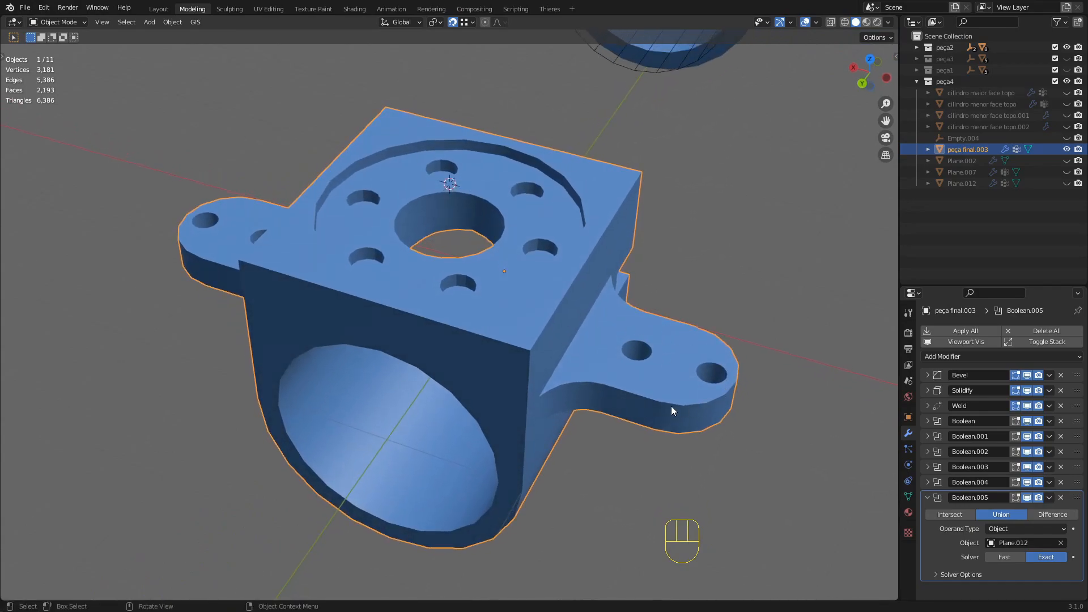
left_click(1030, 500)
left_click(1030, 500)
left_click(1030, 500)
left_click(1030, 500)
left_click(1030, 500)
left_click(1030, 500)
left_click(1030, 500)
left_click(1031, 499)
- Examine the joined part from several angles, checking both side tabs, the bolt holes and the bore
scroll(641, 408, "down", 3)
middle_click_drag(641, 408, 505, 230)
scroll(474, 295, "up", 3)
scroll(514, 198, "down", 3)
middle_click_drag(493, 274, 443, 300)
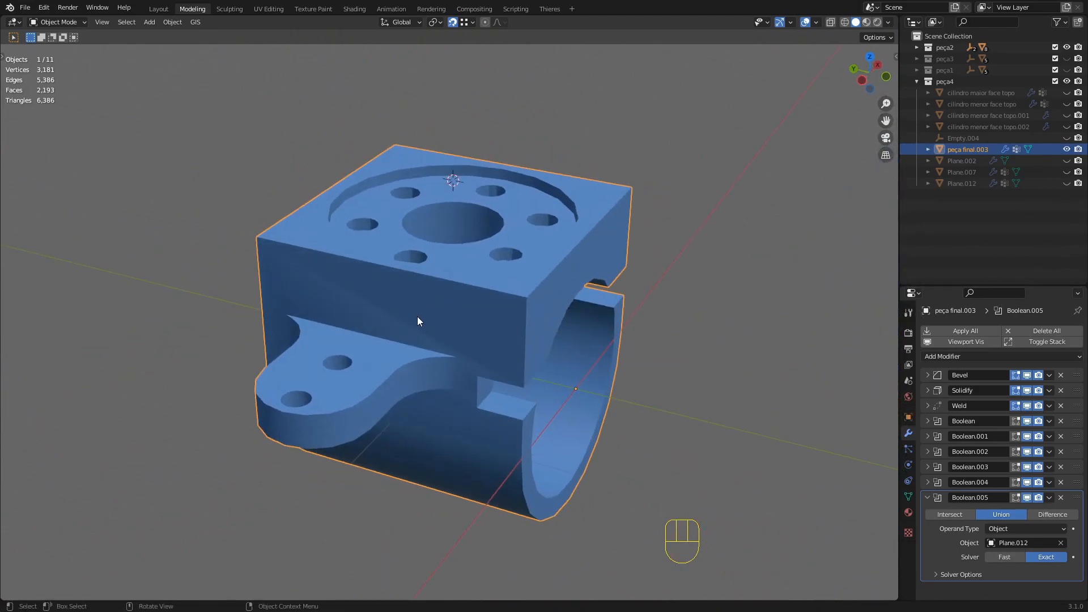
middle_click_drag(393, 332, 383, 336)
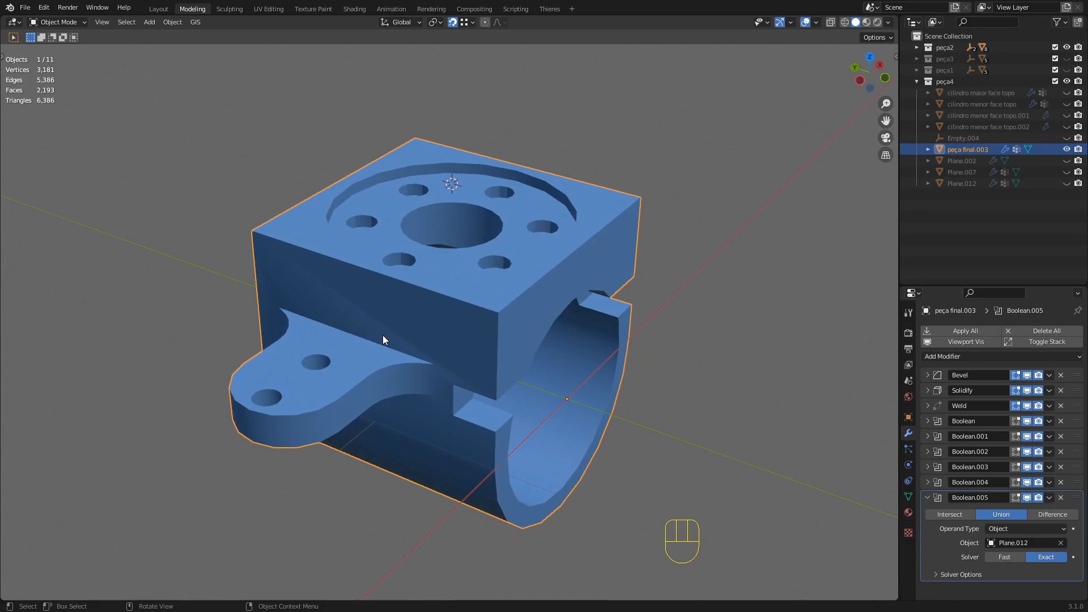
mouse_move(383, 336)
middle_mouse_down()
mouse_move(359, 339)
mouse_move(388, 351)
middle_mouse_up()
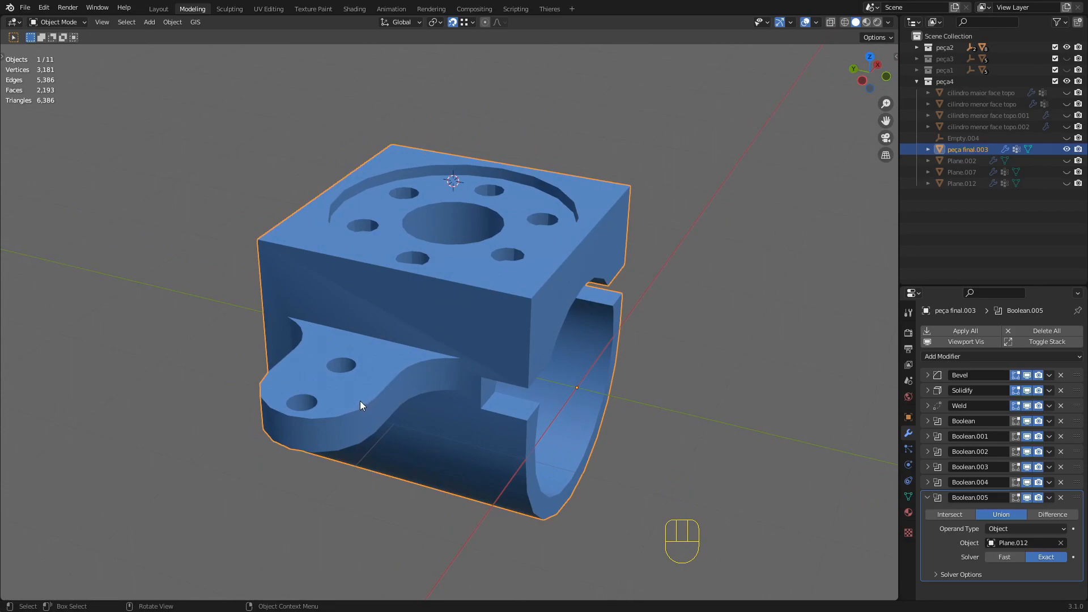
middle_click_drag(365, 398, 386, 392)
middle_click_drag(437, 345, 510, 313)
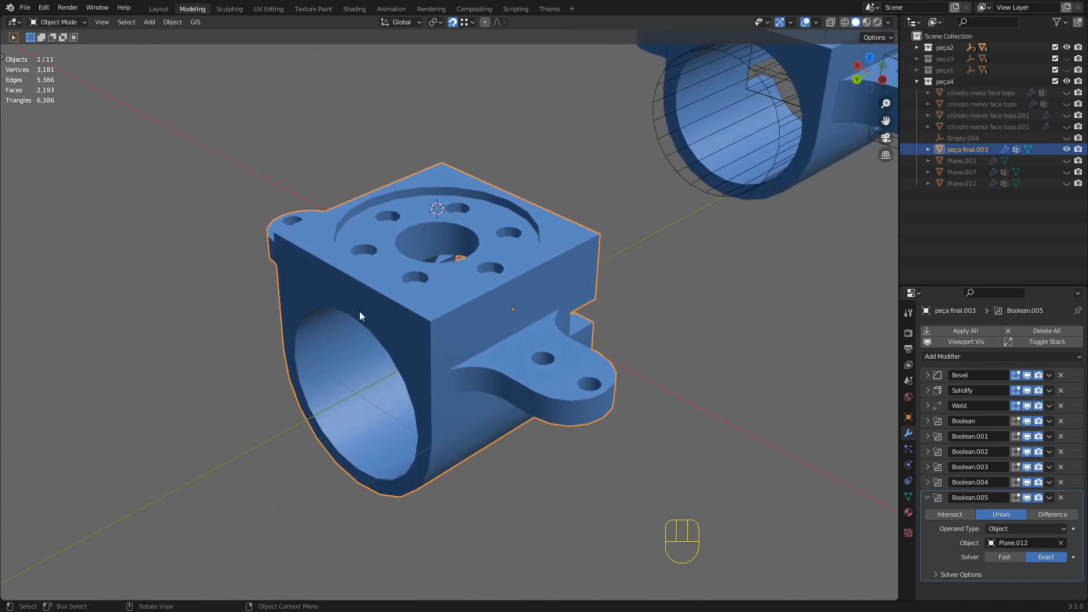
middle_click_drag(478, 349, 485, 349, "shift")
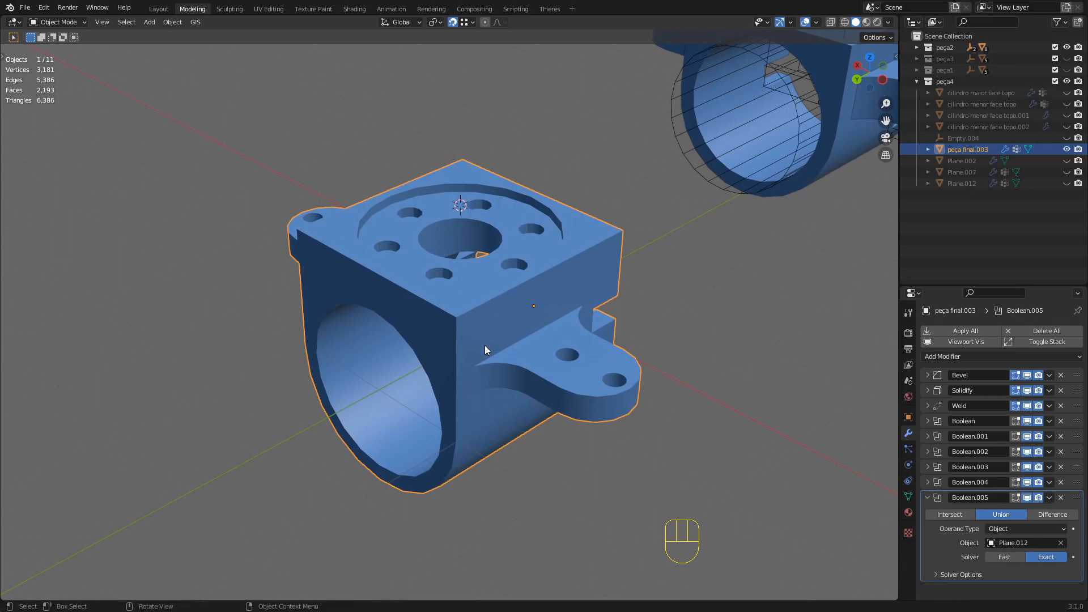
scroll(488, 344, "up", 2)
middle_click_drag(526, 347, 500, 335, "shift")
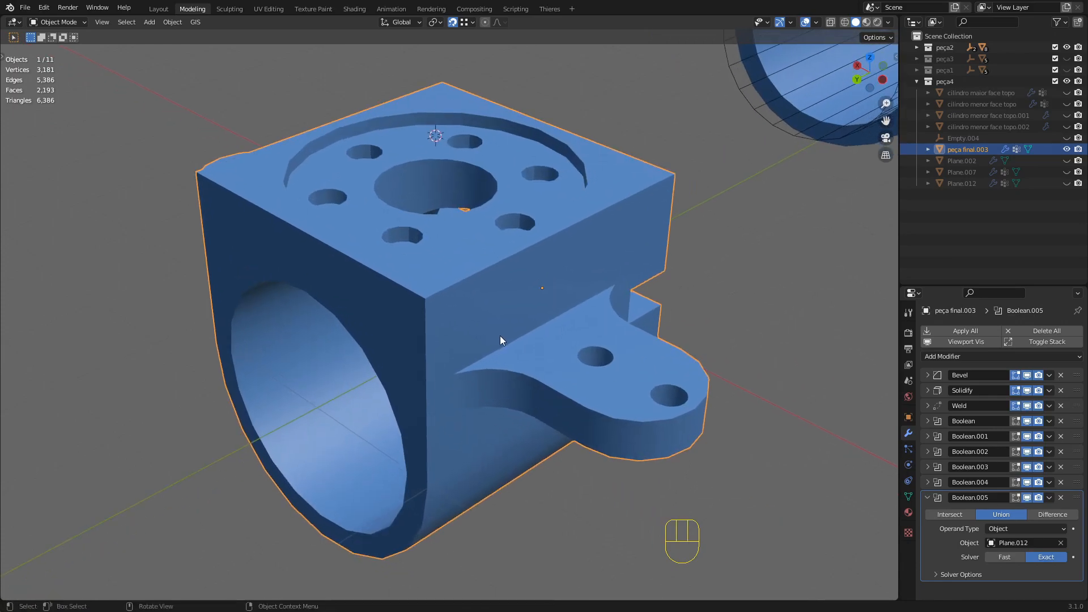